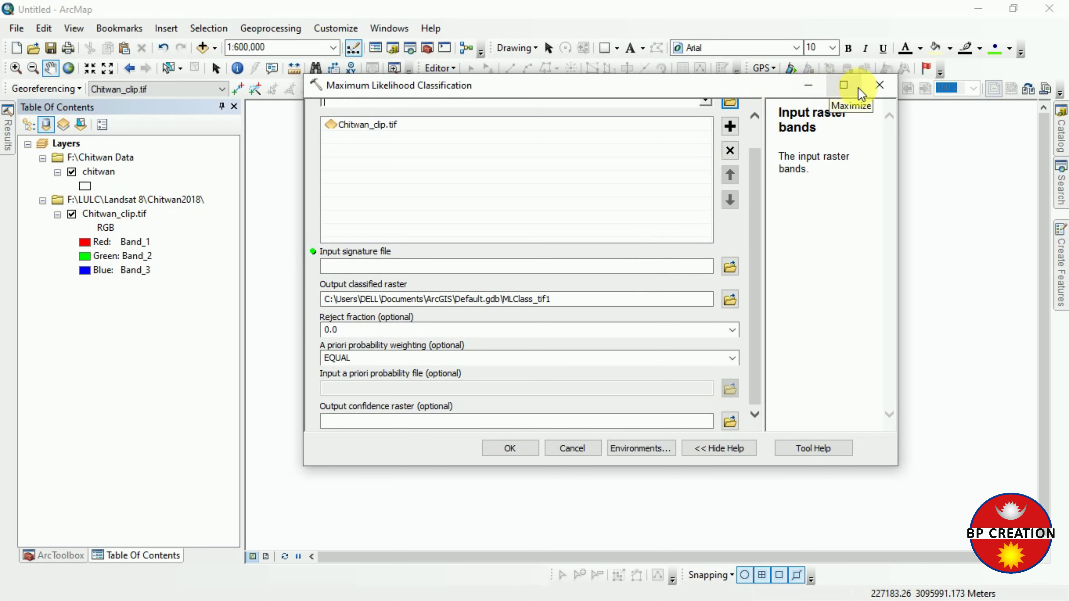
Close the Maximum Likelihood Classification tool and review the available image classification commands
{"action": "left_click", "coordinate": [877, 85]}
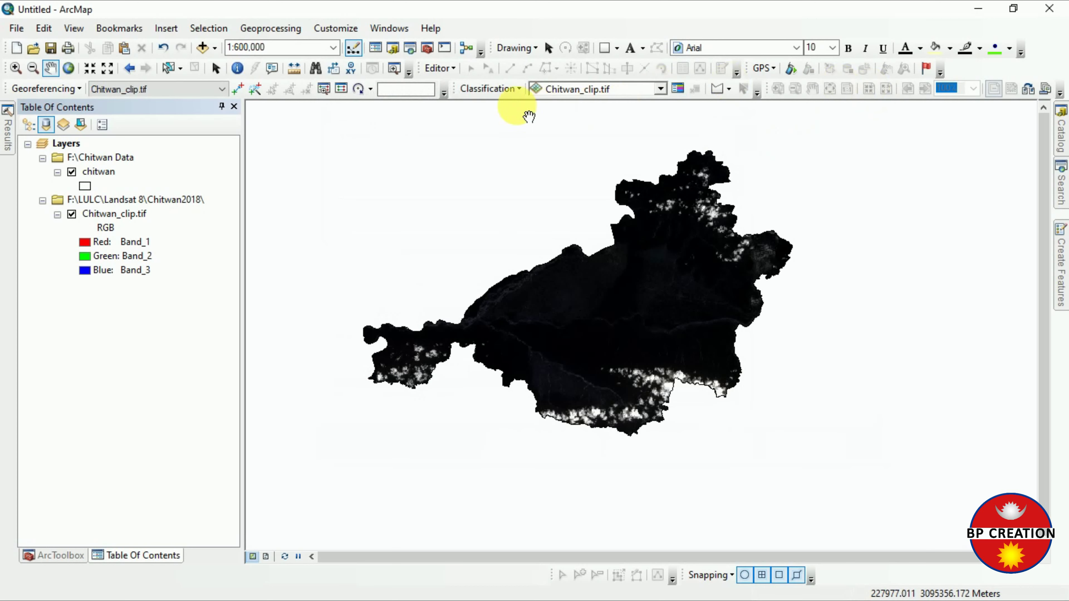
{"action": "left_click", "coordinate": [506, 89]}
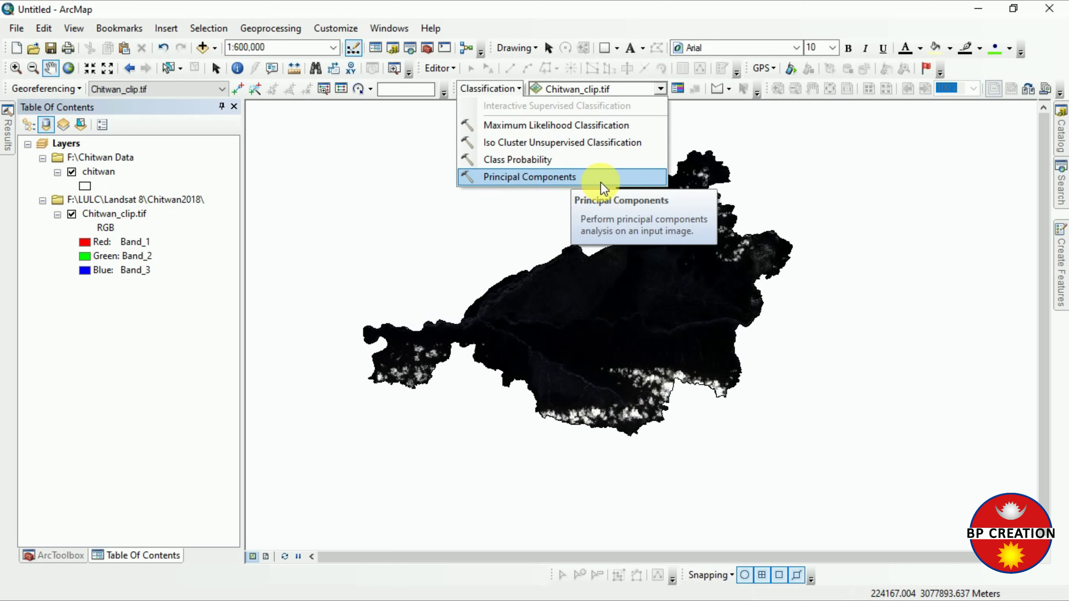
{"action": "left_click", "coordinate": [522, 91]}
{"action": "left_click", "coordinate": [499, 94]}
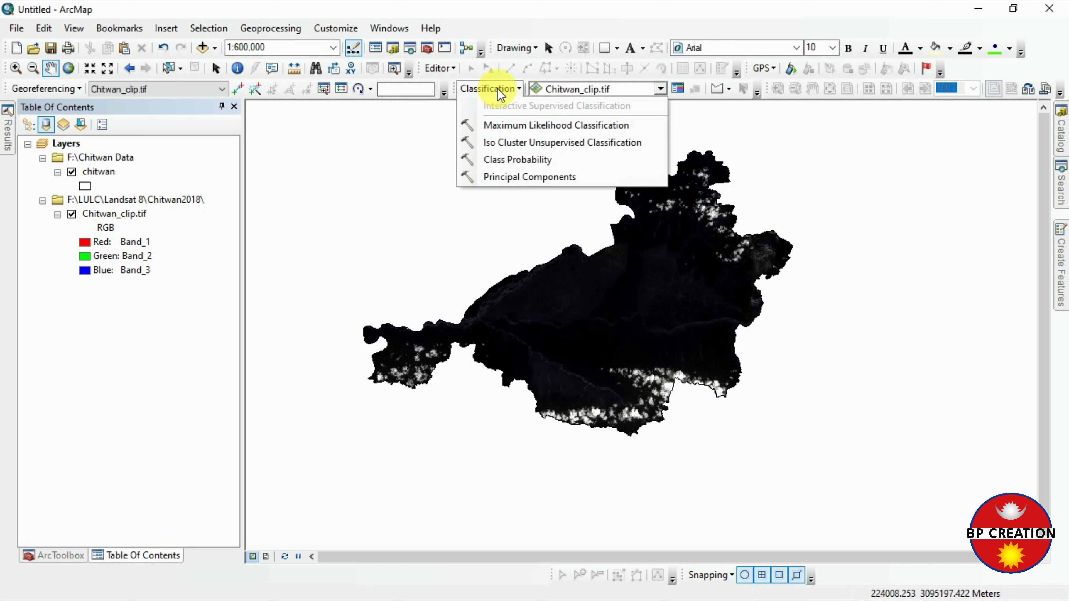
{"action": "left_click", "coordinate": [500, 93]}
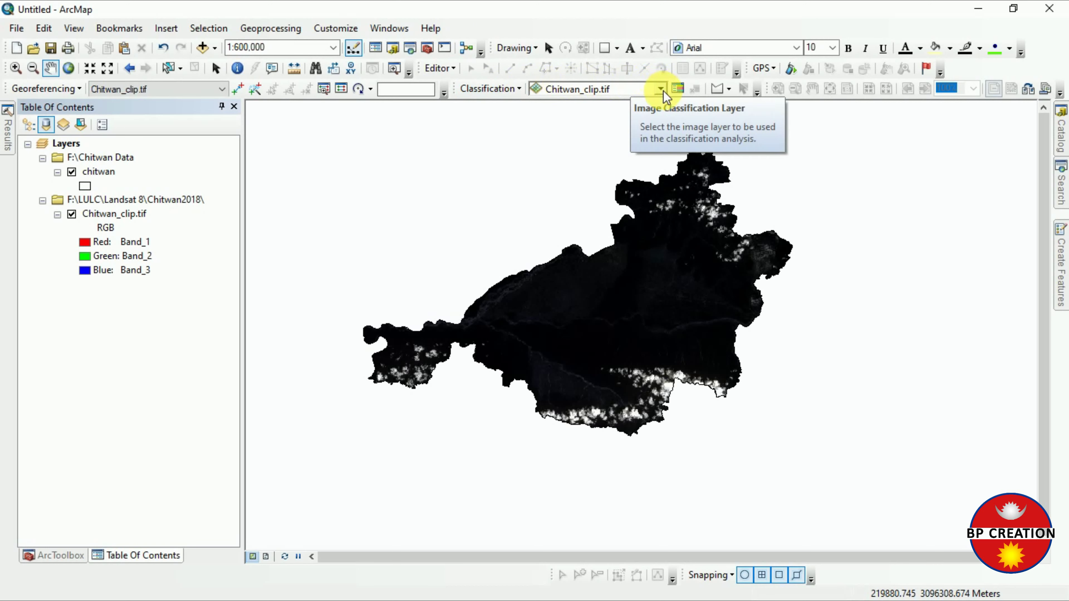
Check which extensions are enabled, including Spatial Analyst, and close the extensions list
{"action": "left_click", "coordinate": [388, 28]}
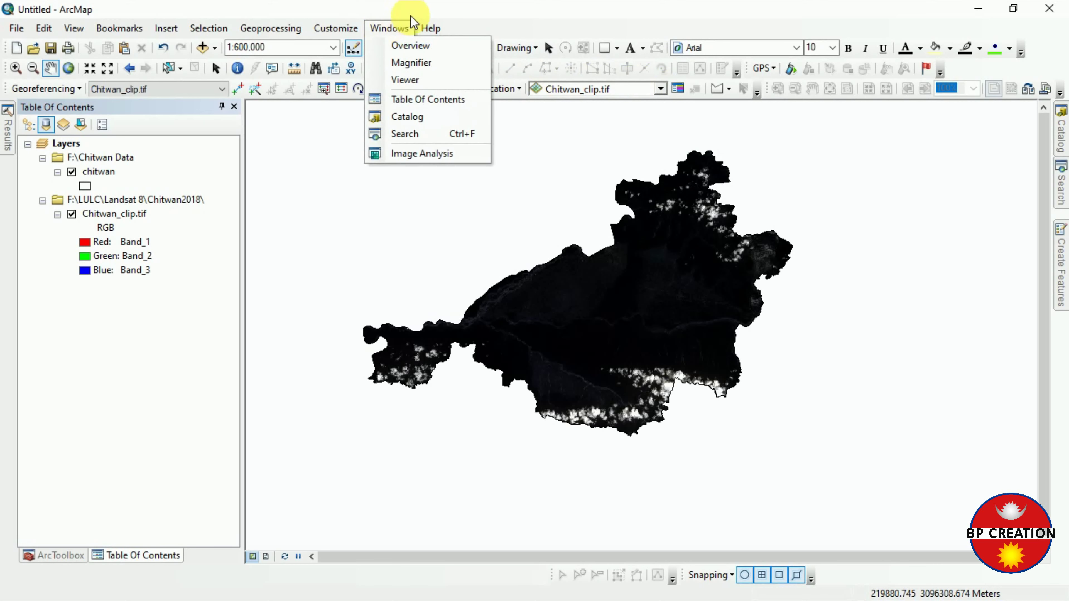
{"action": "left_click", "coordinate": [429, 28]}
{"action": "left_click", "coordinate": [354, 31]}
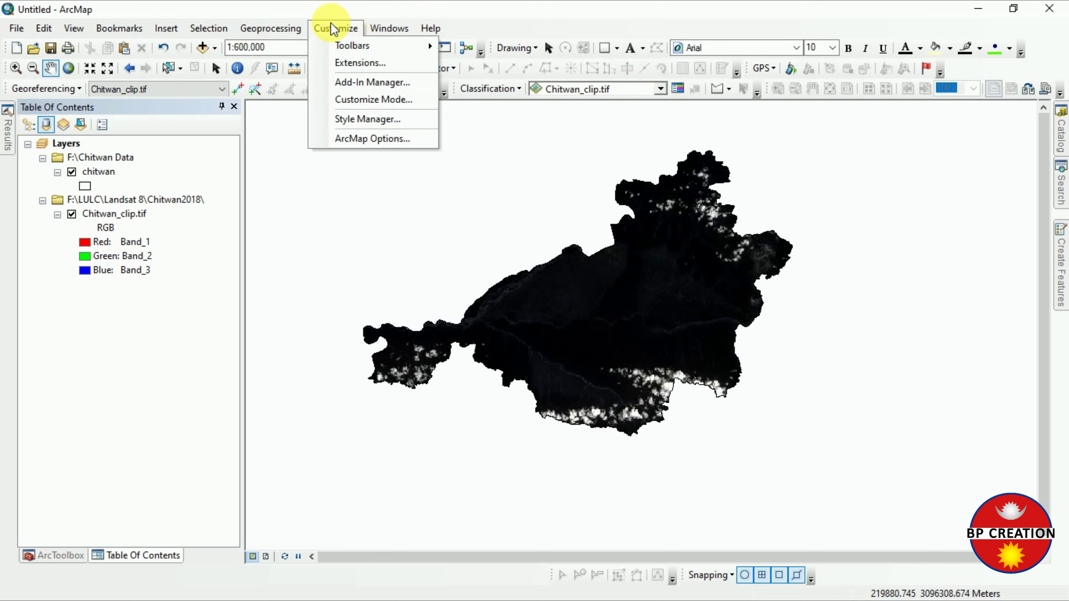
{"action": "left_click", "coordinate": [348, 67]}
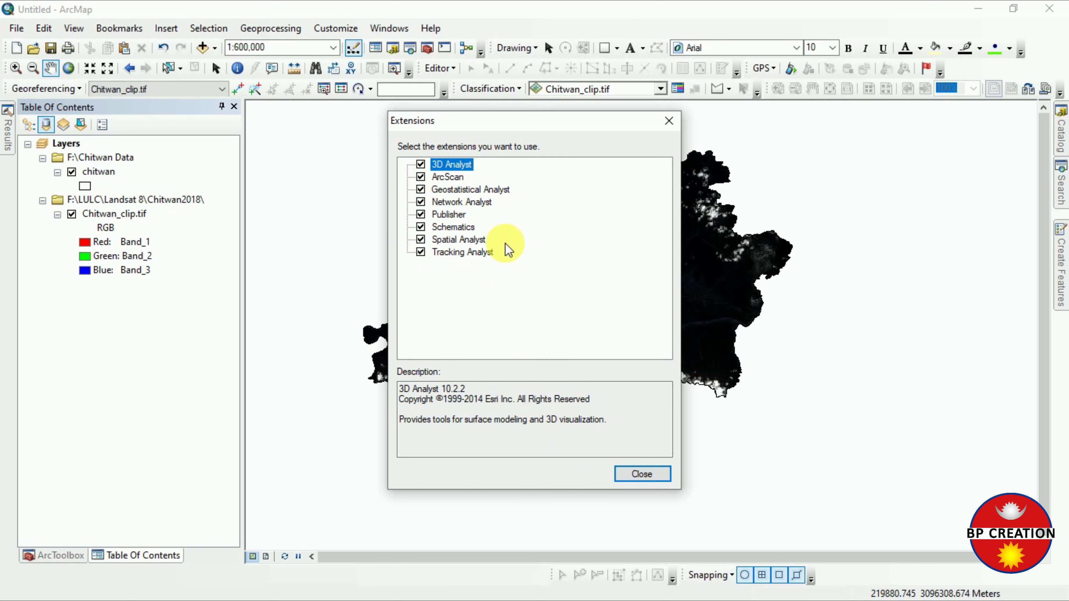
{"action": "left_click", "coordinate": [668, 122]}
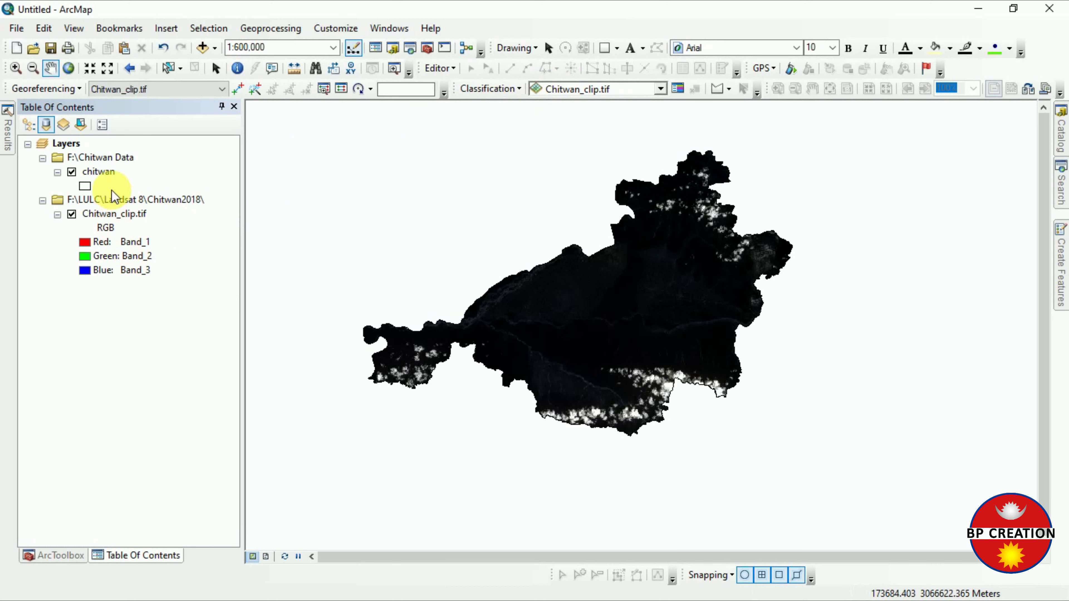
In the Chitwan_clip.tif symbology, assign Band_4 to red, Band_3 to green and Band_2 to blue in the RGB composite
{"action": "left_click", "coordinate": [108, 214]}
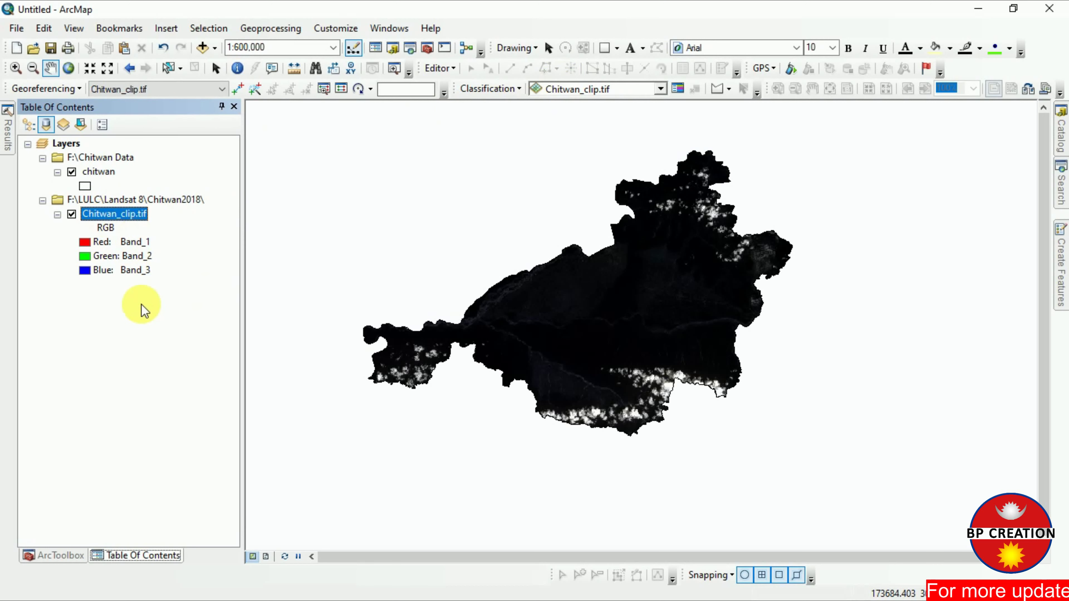
{"action": "right_click", "coordinate": [106, 213]}
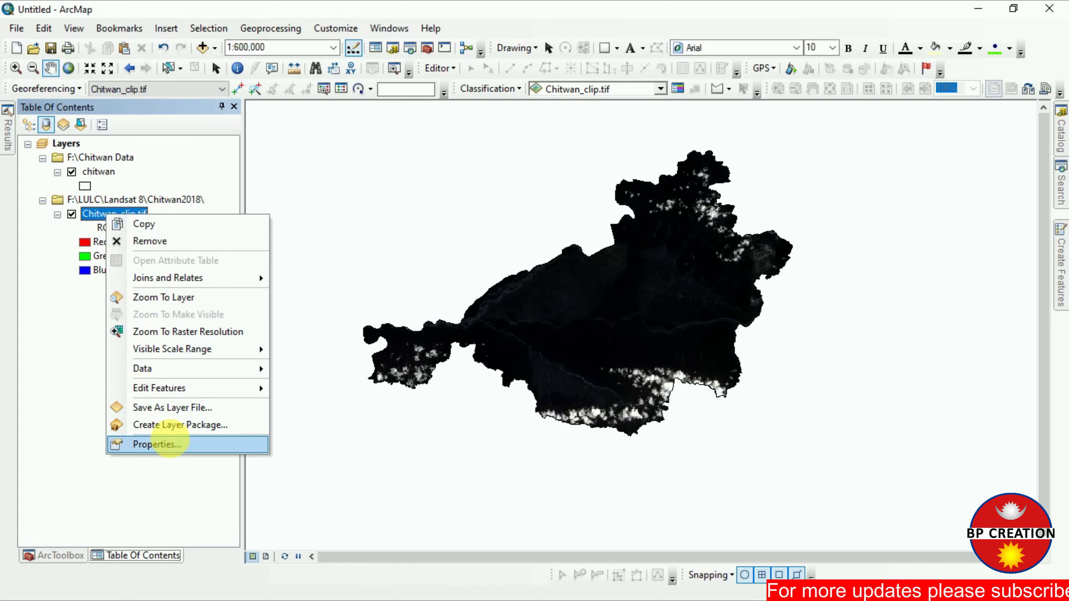
{"action": "left_click", "coordinate": [162, 444]}
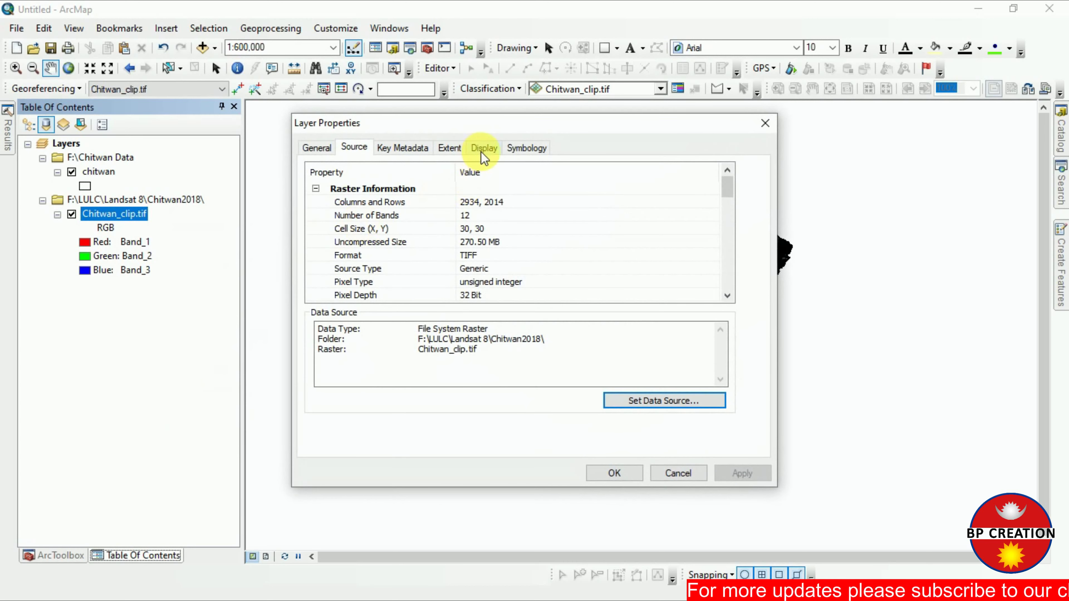
{"action": "left_click", "coordinate": [484, 157]}
{"action": "left_click", "coordinate": [512, 149]}
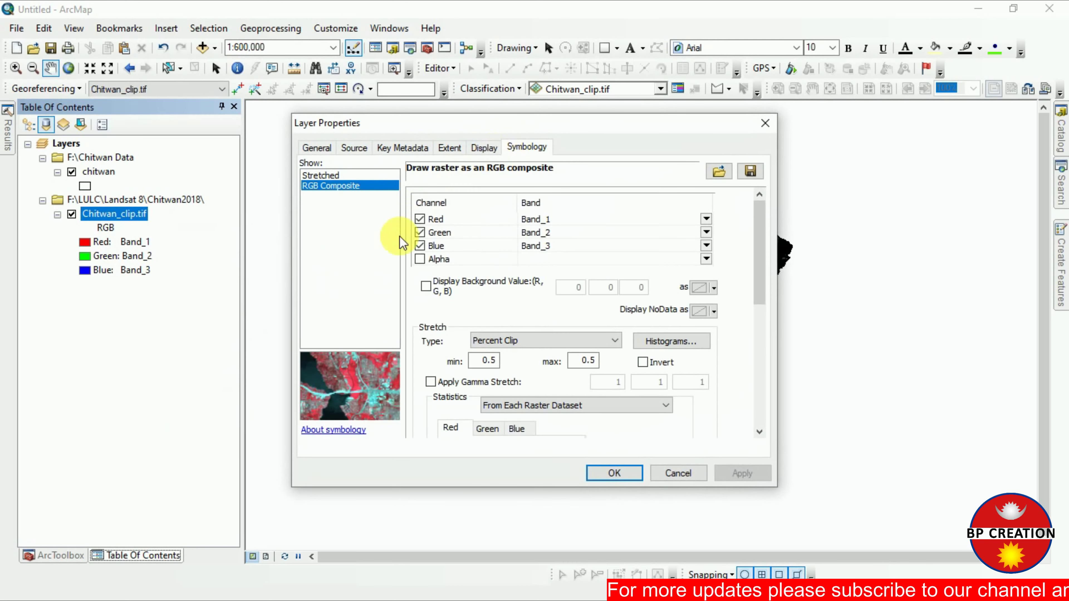
{"action": "left_click", "coordinate": [545, 221]}
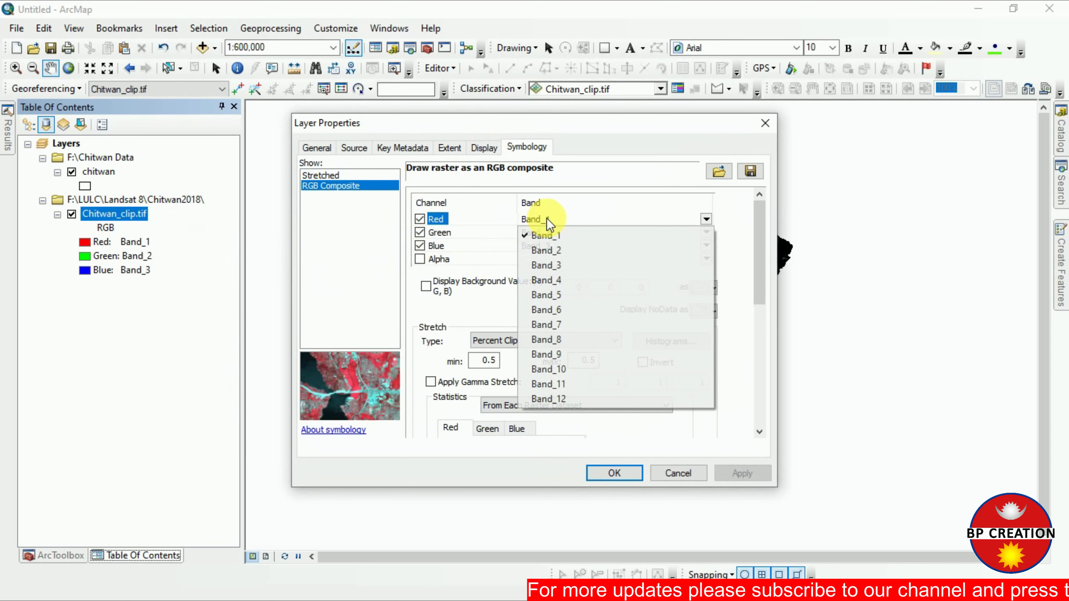
{"action": "left_click", "coordinate": [546, 280]}
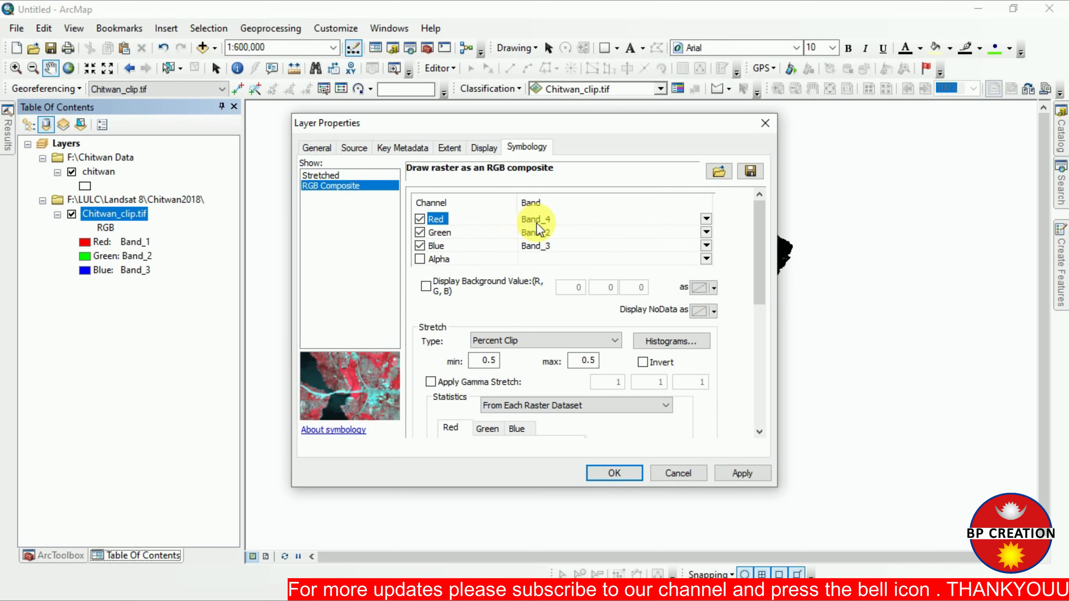
{"action": "left_click", "coordinate": [549, 233]}
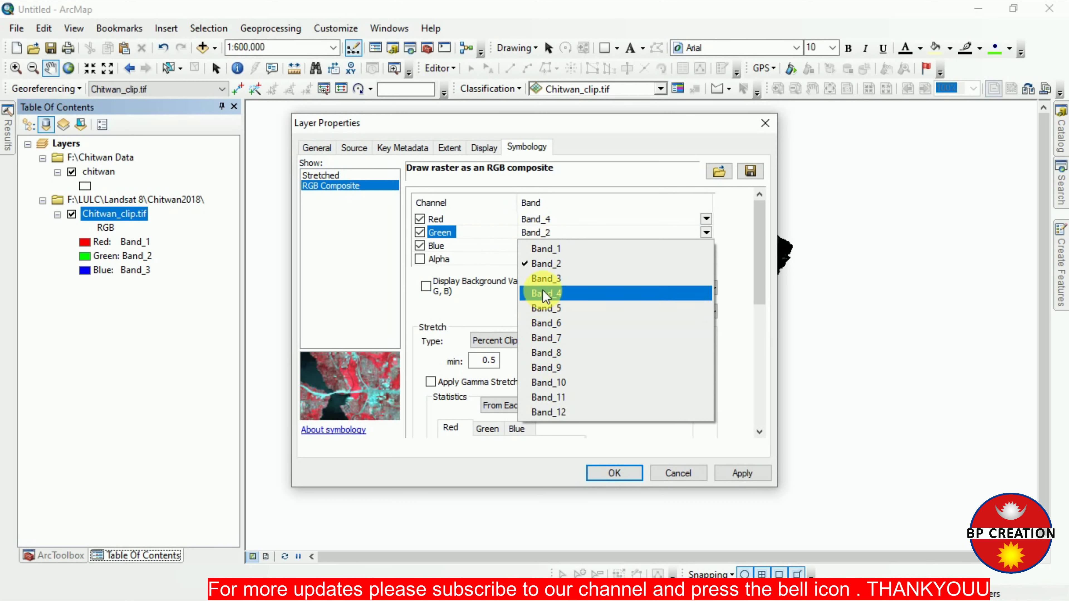
{"action": "left_click", "coordinate": [543, 282]}
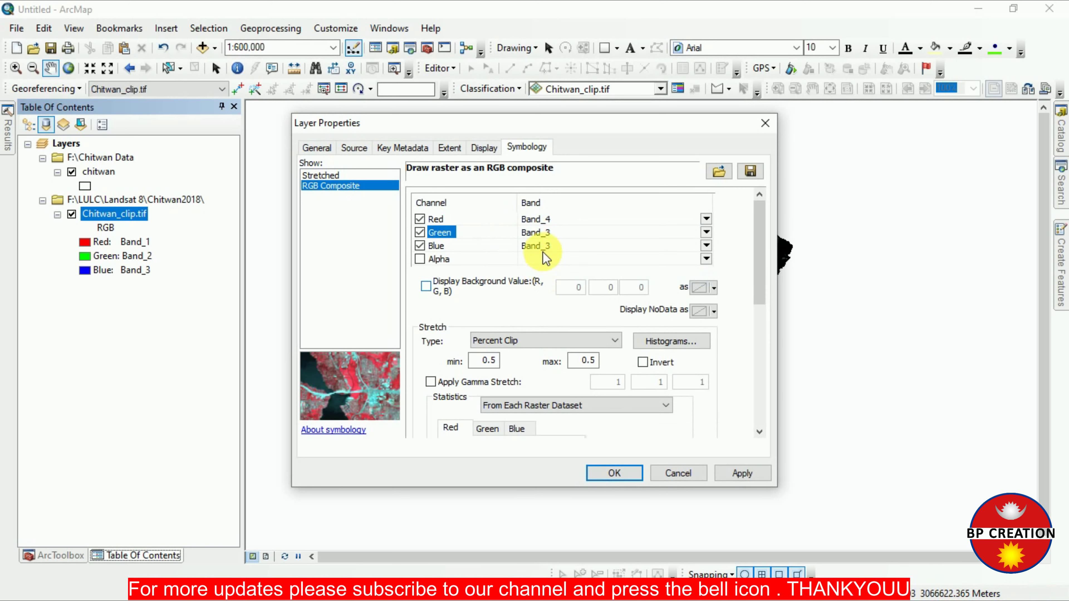
{"action": "left_click", "coordinate": [546, 248]}
{"action": "left_click", "coordinate": [545, 273]}
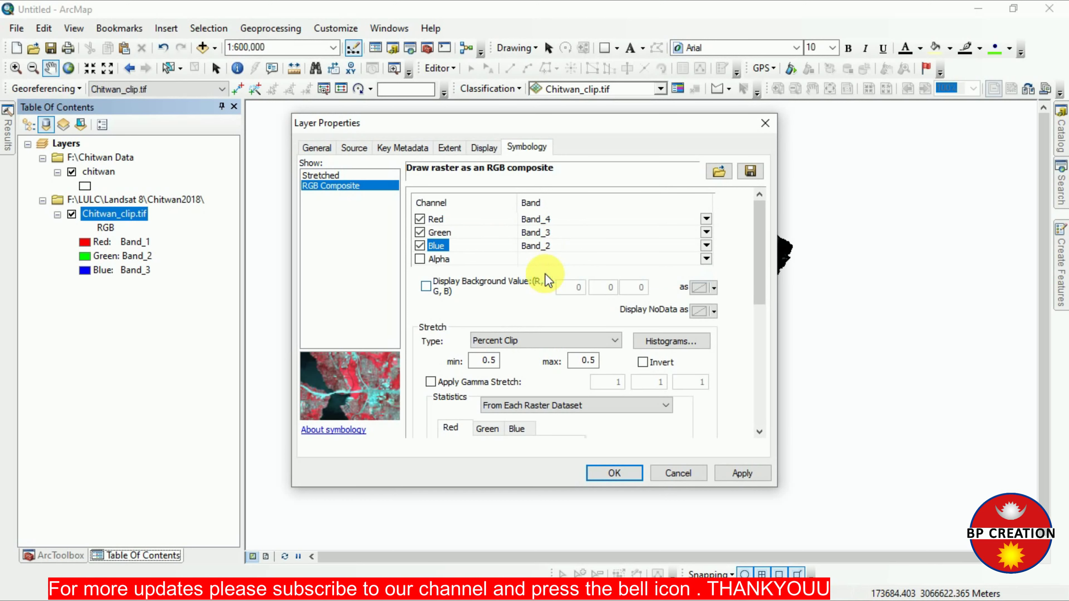
Enable display of the background value for the RGB composite and apply the symbology changes to the raster
{"action": "left_click", "coordinate": [425, 287]}
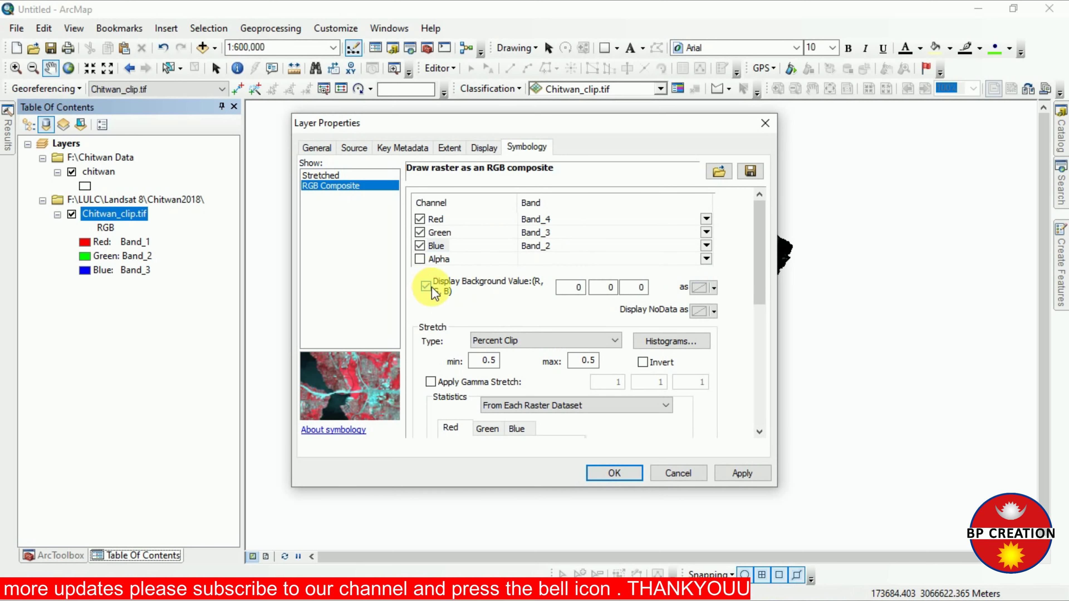
{"action": "left_click", "coordinate": [741, 473]}
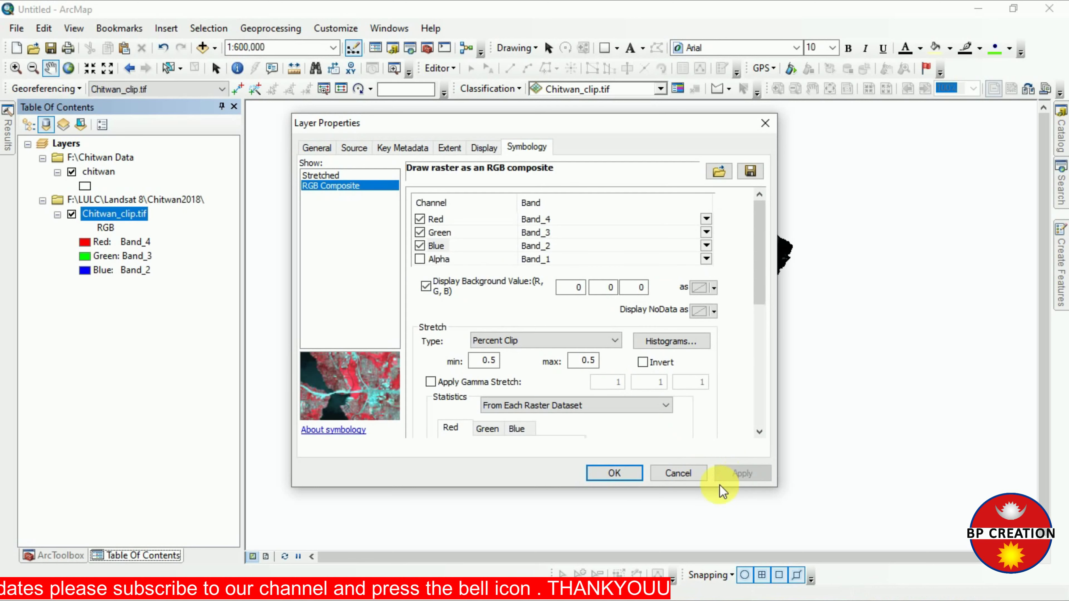
{"action": "left_click", "coordinate": [627, 471]}
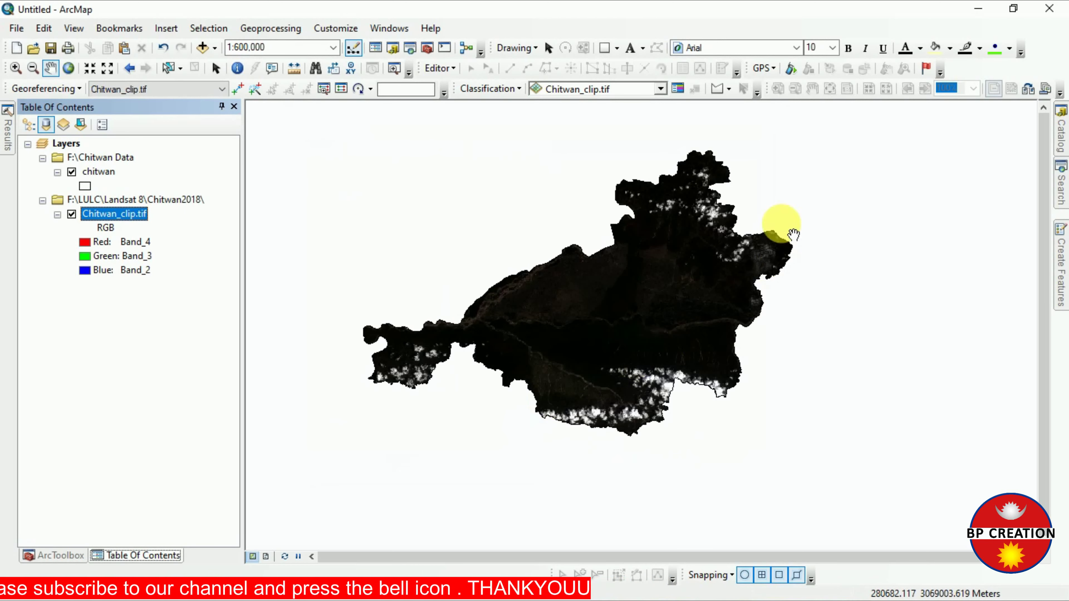
{"action": "scroll", "coordinate": [660, 244], "scroll_direction": "up", "scroll_amount": 3}
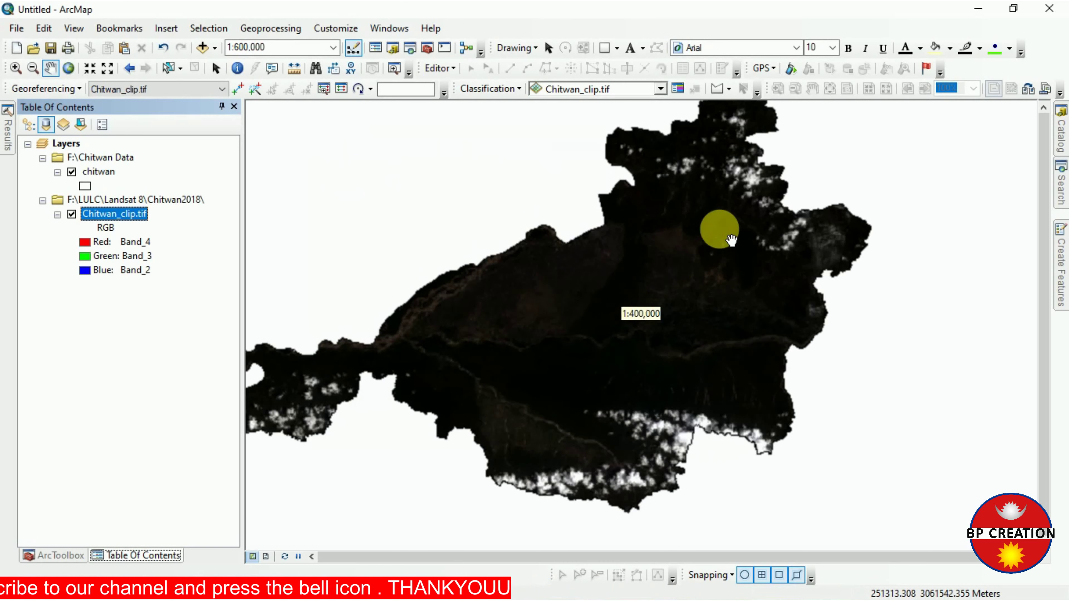
{"action": "scroll", "coordinate": [652, 297], "scroll_direction": "up", "scroll_amount": 2}
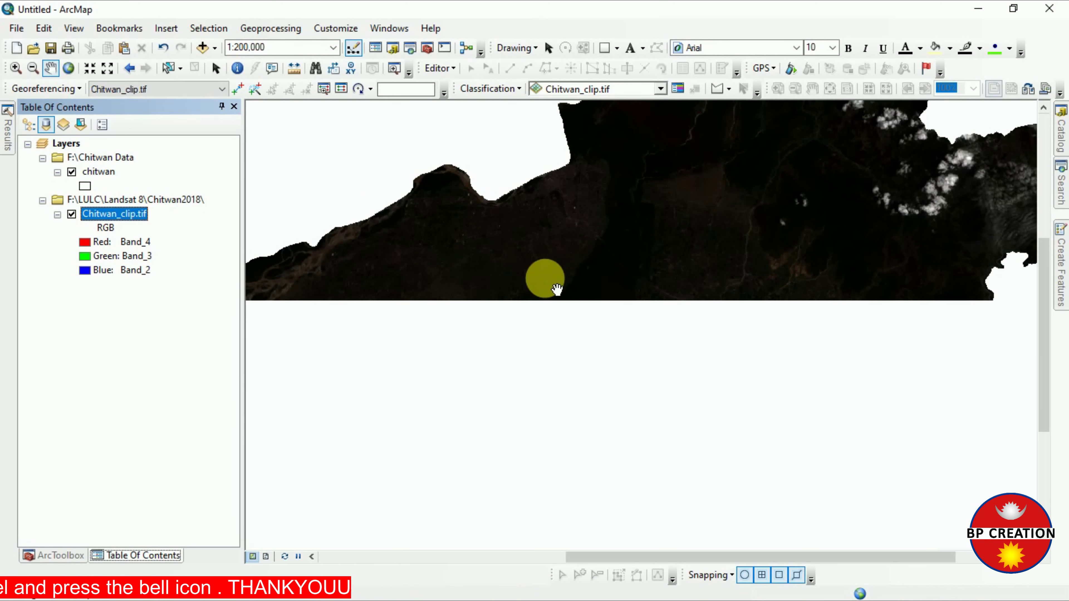
{"action": "scroll", "coordinate": [630, 266], "scroll_direction": "down", "scroll_amount": 3}
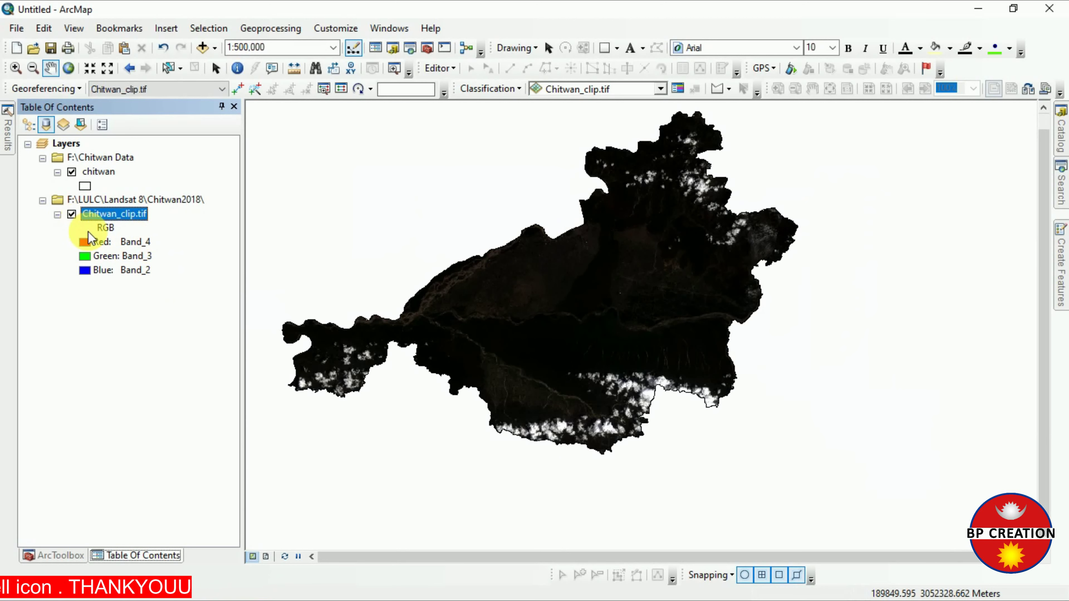
Reassign the Chitwan_clip.tif RGB composite to Band_1 for red, Band_2 for green and Band_3 for blue, and apply it
{"action": "left_click", "coordinate": [131, 246]}
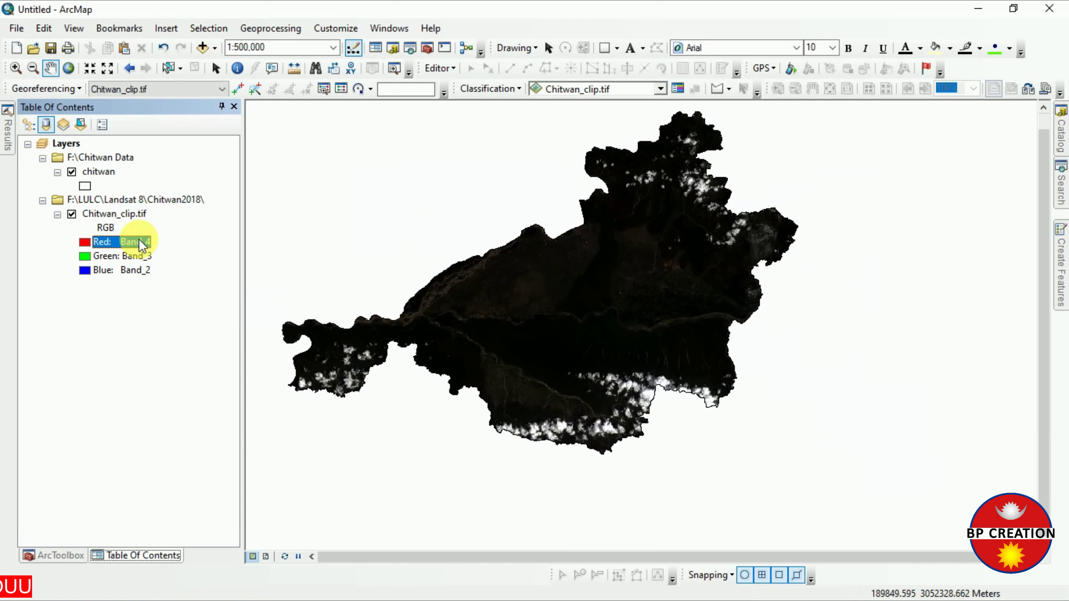
{"action": "left_click", "coordinate": [139, 243]}
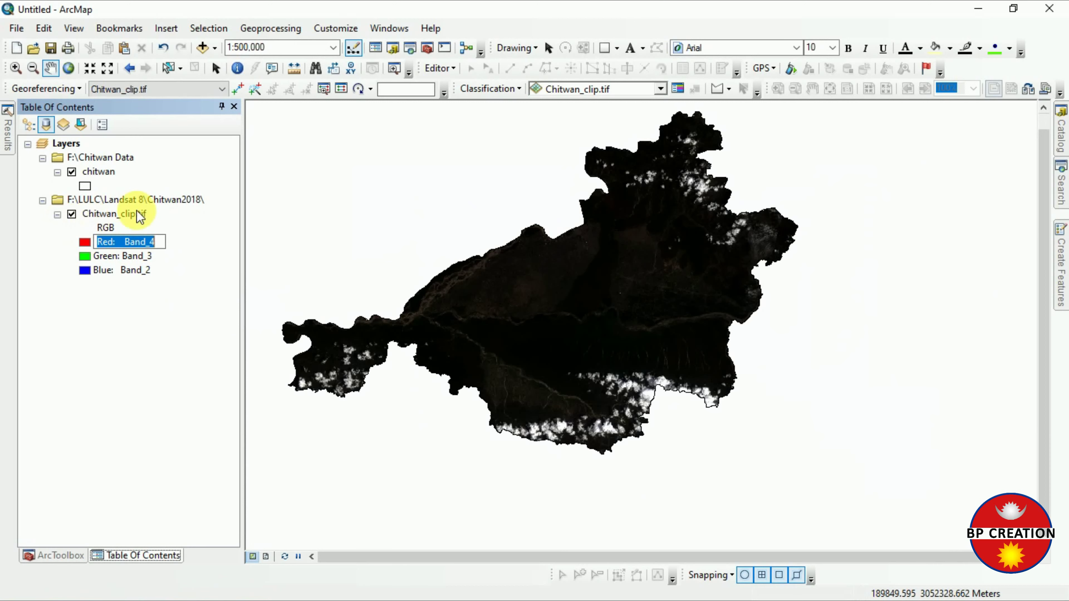
{"action": "right_click", "coordinate": [121, 213]}
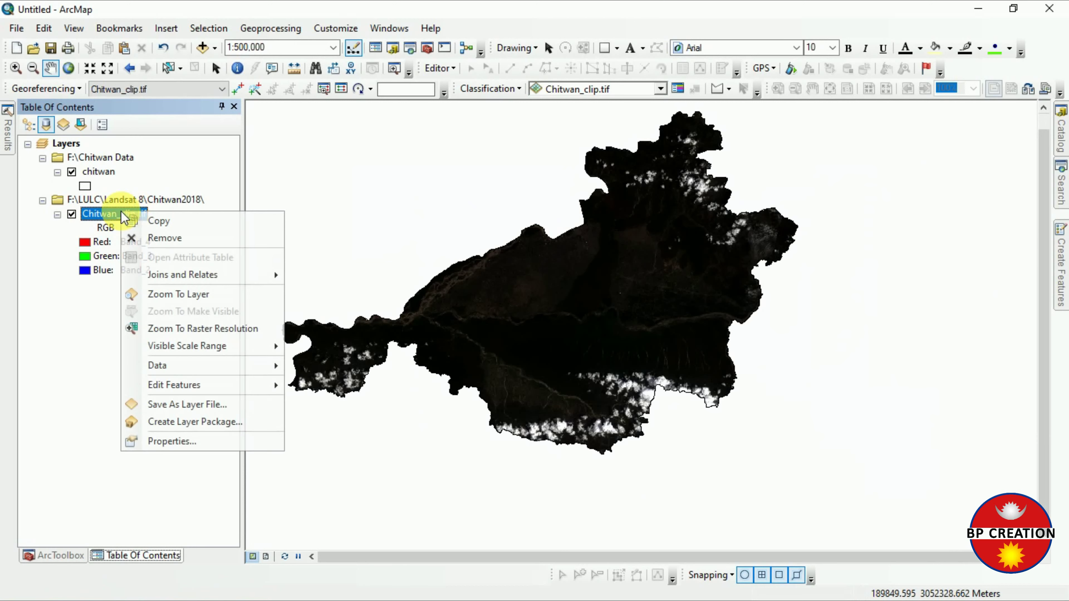
{"action": "left_click", "coordinate": [169, 442]}
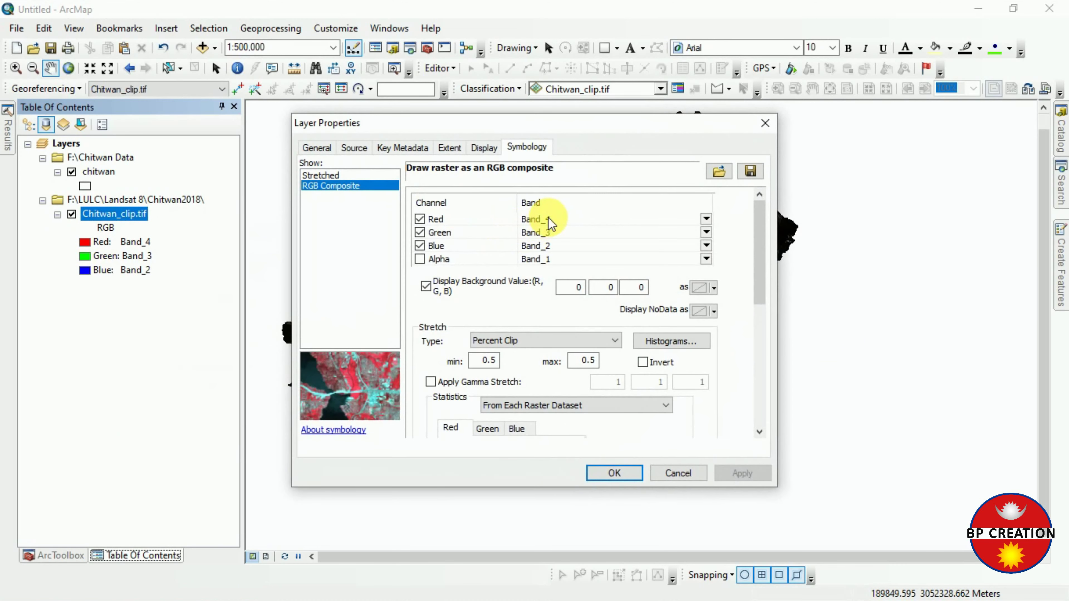
{"action": "left_click", "coordinate": [548, 217]}
{"action": "left_click", "coordinate": [546, 234]}
{"action": "left_click", "coordinate": [545, 232]}
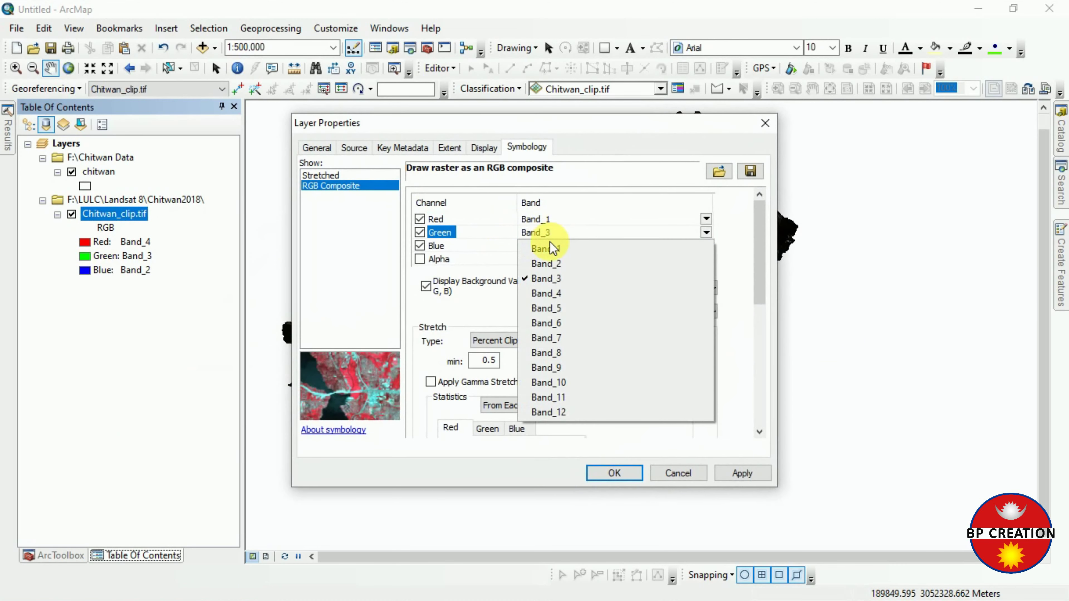
{"action": "left_click", "coordinate": [562, 263]}
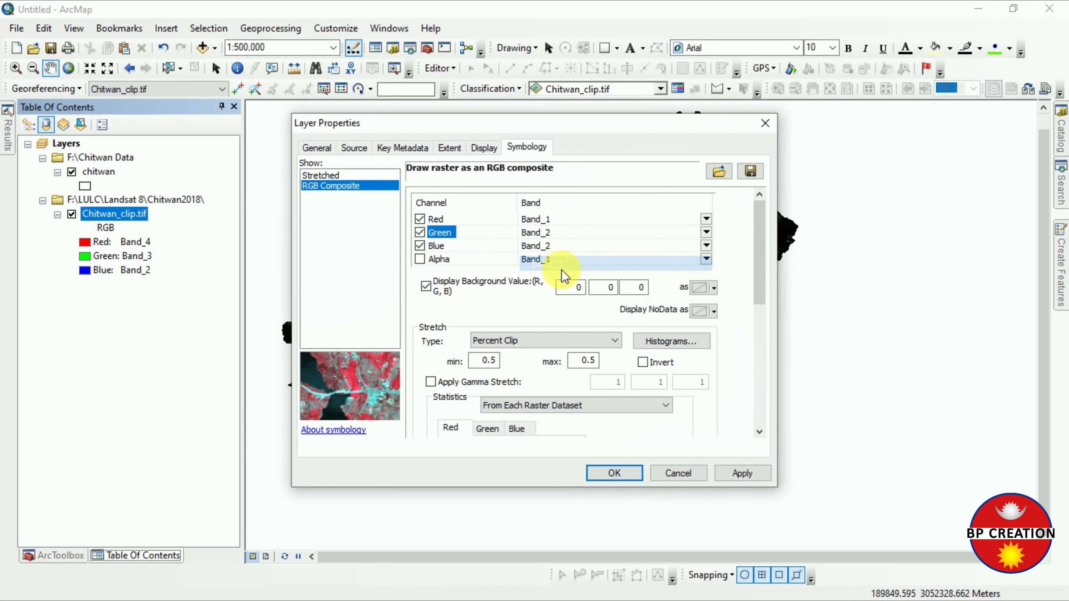
{"action": "left_click", "coordinate": [551, 245]}
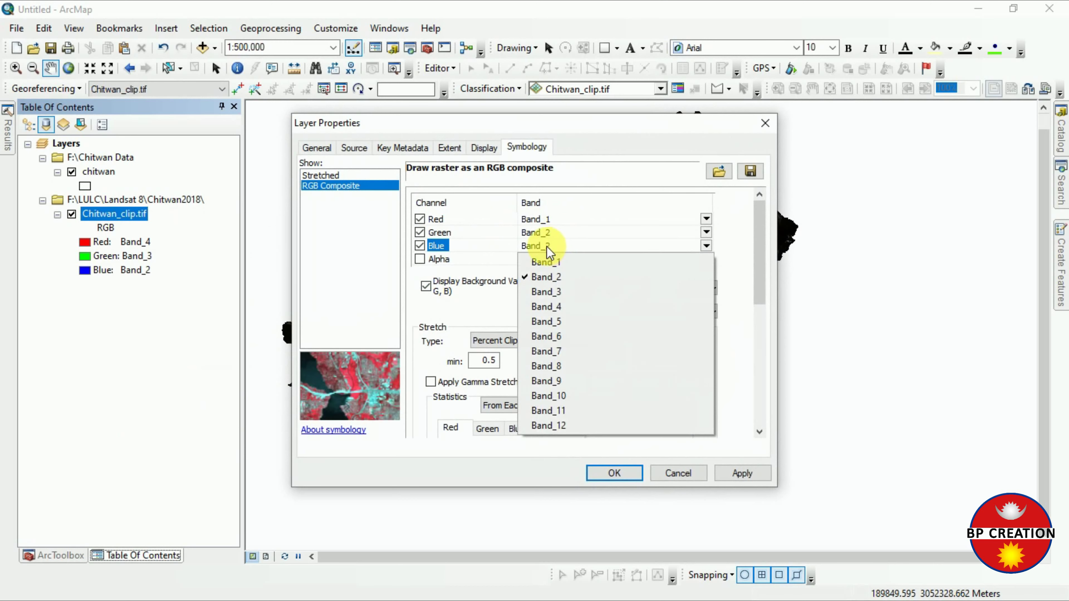
{"action": "left_click", "coordinate": [558, 291]}
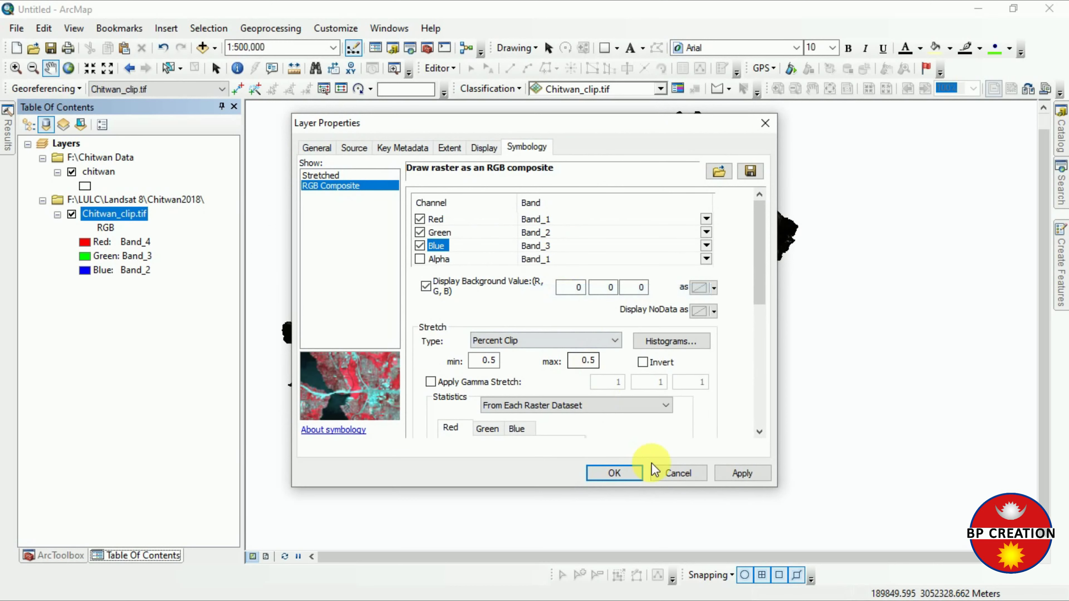
{"action": "left_click", "coordinate": [740, 472]}
{"action": "left_click", "coordinate": [615, 473]}
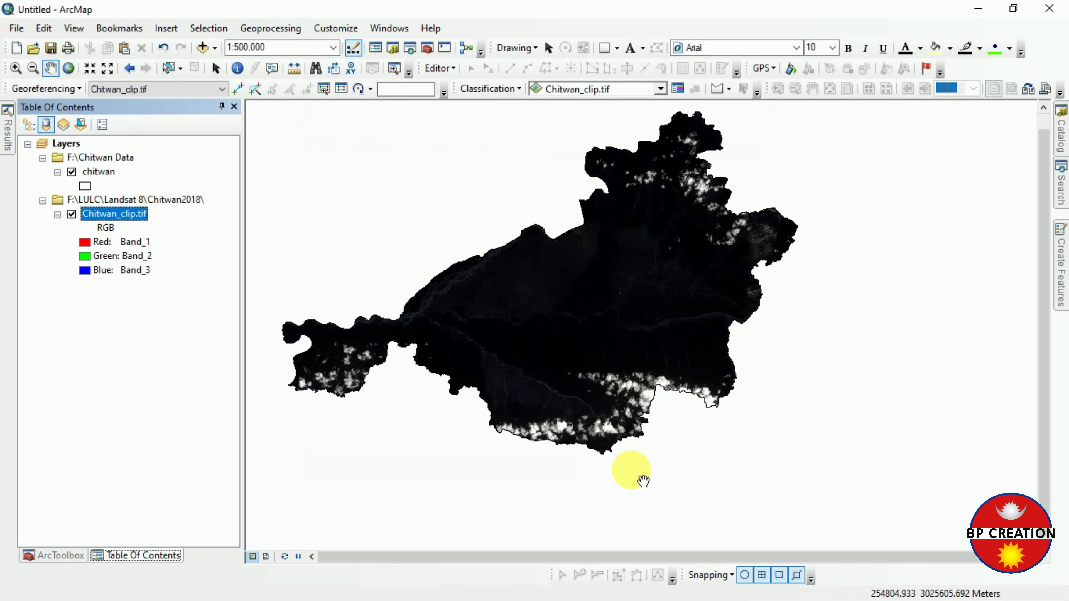
{"action": "scroll", "coordinate": [534, 303], "scroll_direction": "up", "scroll_amount": 5}
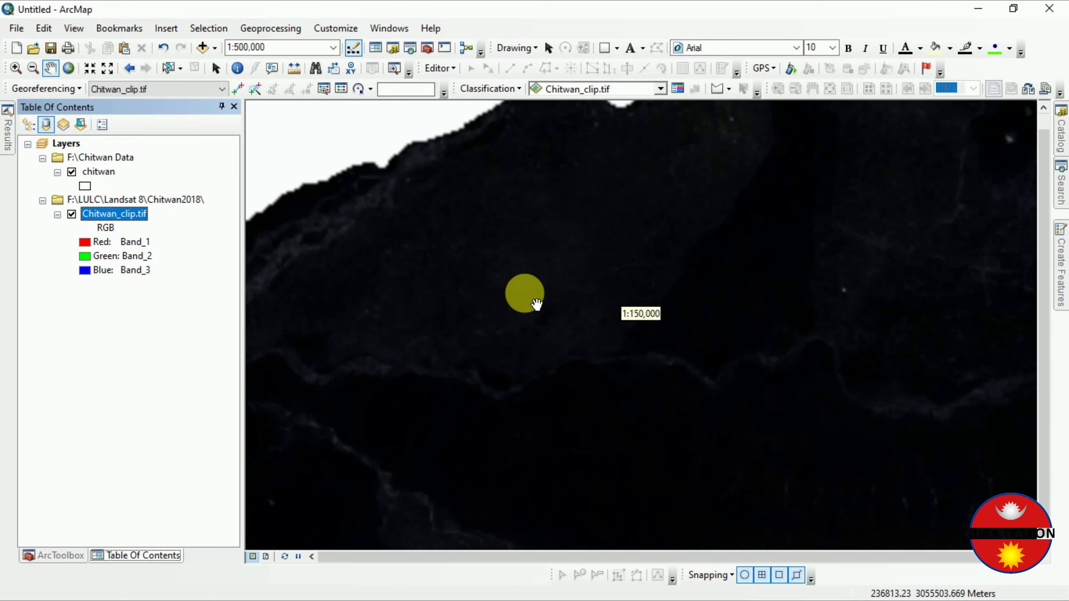
{"action": "scroll", "coordinate": [536, 304], "scroll_direction": "down", "scroll_amount": 3}
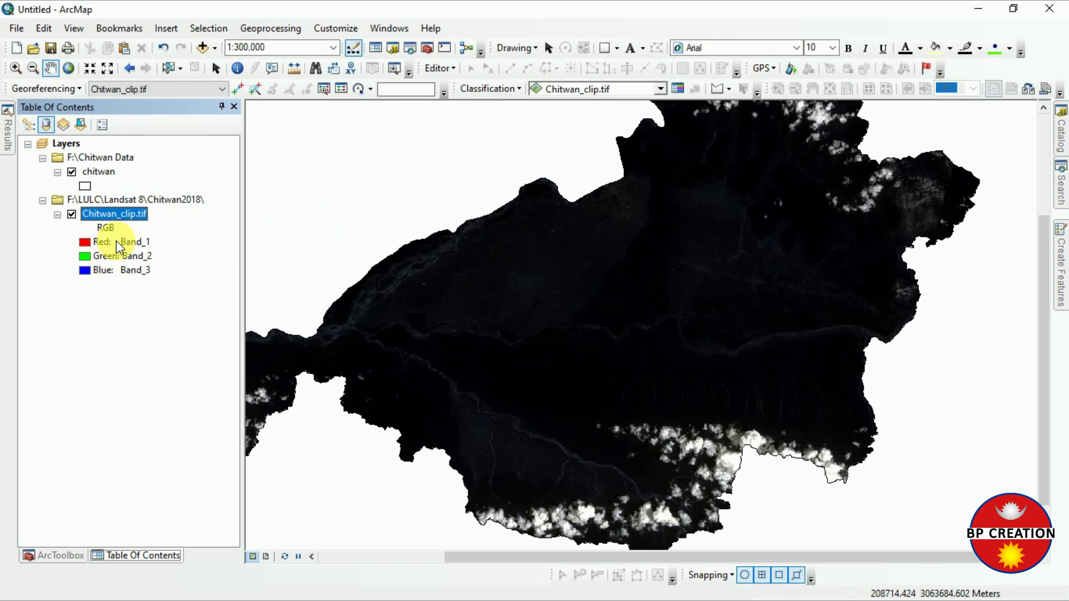
{"action": "left_click", "coordinate": [141, 243]}
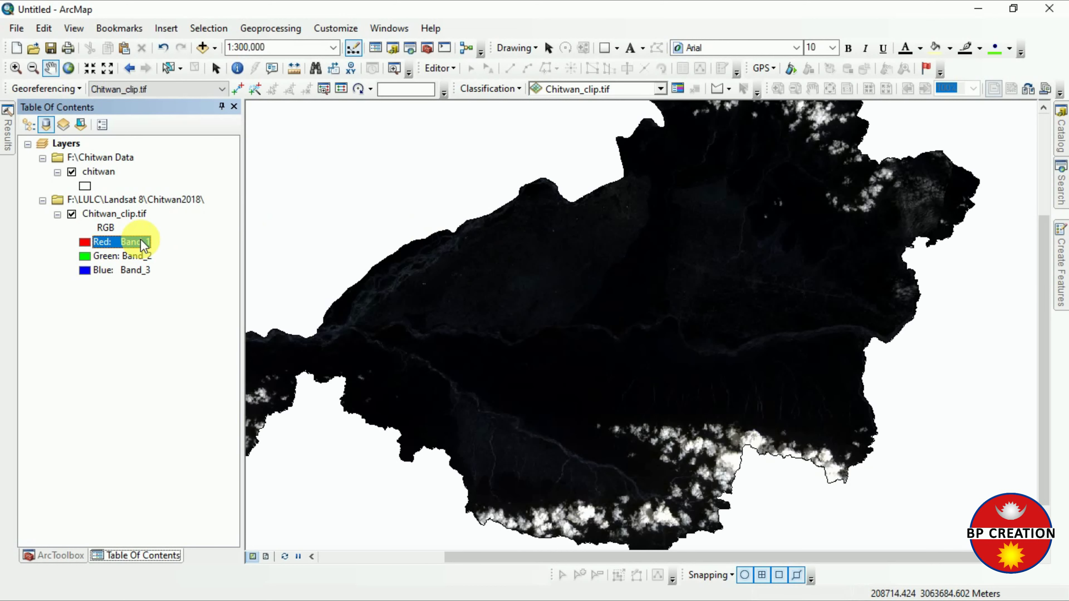
Set the Chitwan_clip.tif RGB composite to Band_7 for red, Band_6 for green and Band_4 for blue, and apply it
{"action": "left_click", "coordinate": [115, 212]}
{"action": "right_click", "coordinate": [116, 211]}
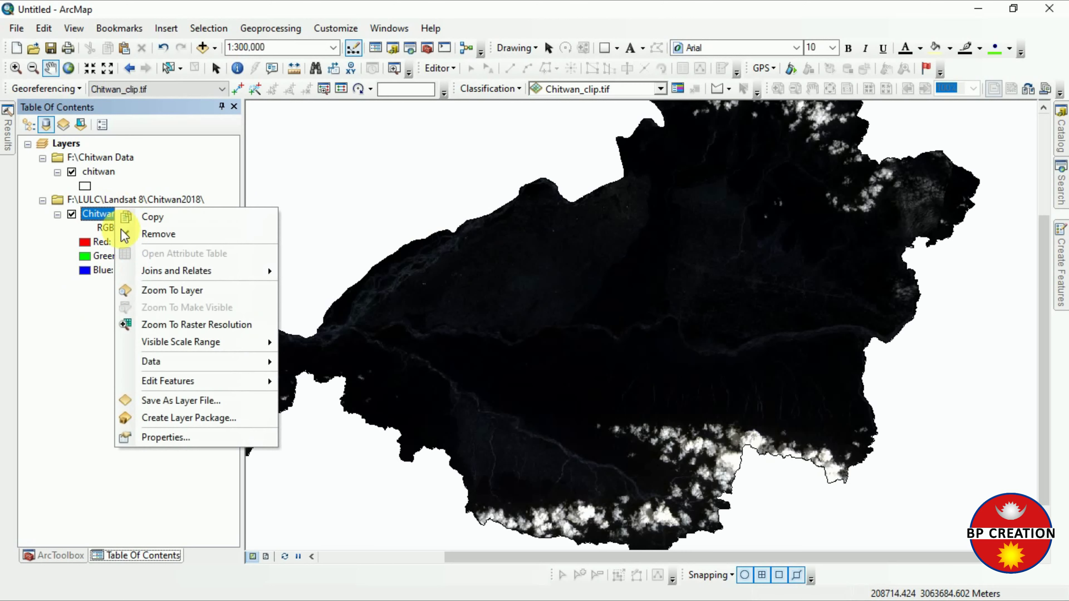
{"action": "left_click", "coordinate": [164, 440]}
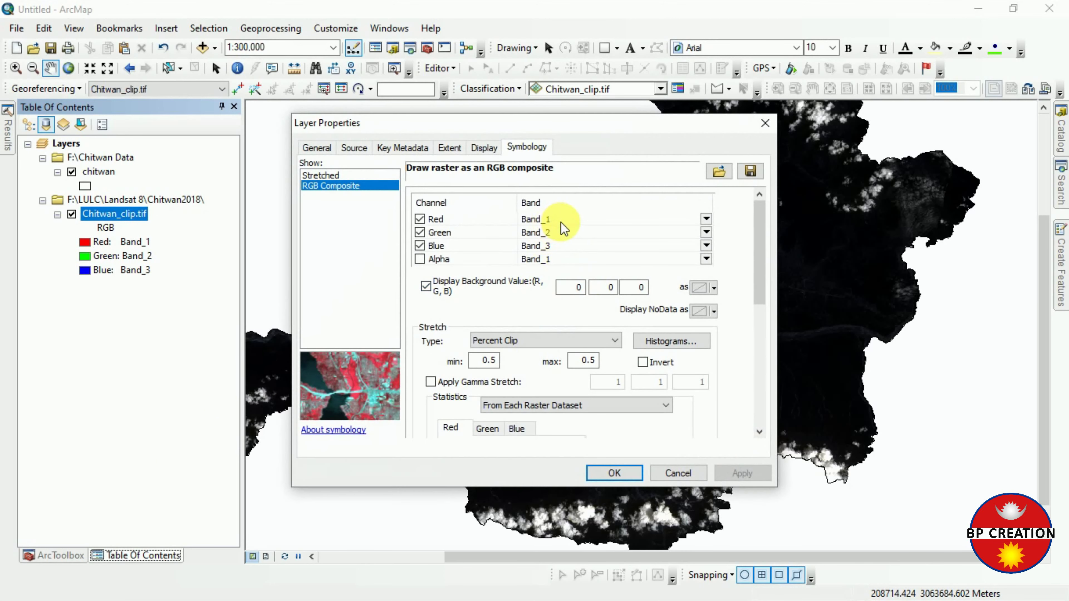
{"action": "left_click", "coordinate": [544, 218]}
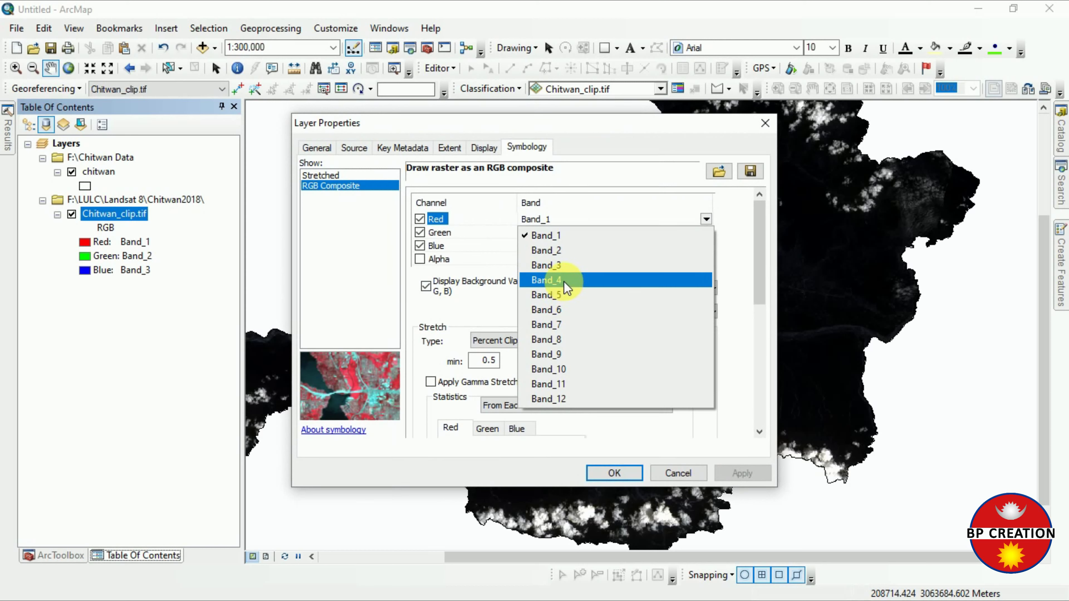
{"action": "left_click", "coordinate": [565, 332]}
{"action": "left_click", "coordinate": [547, 234]}
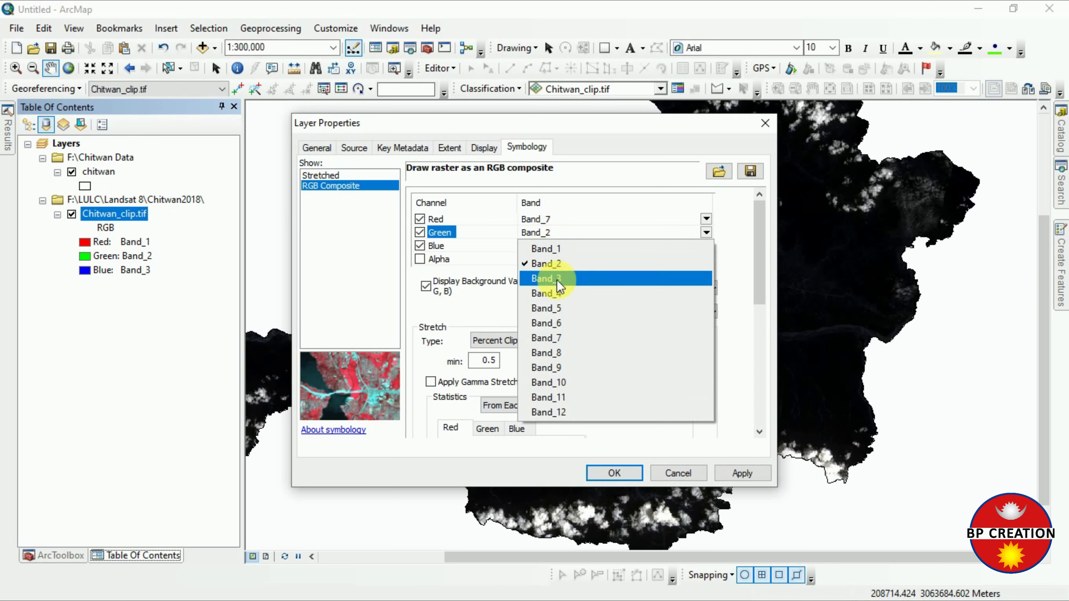
{"action": "left_click", "coordinate": [554, 321]}
{"action": "left_click", "coordinate": [550, 247]}
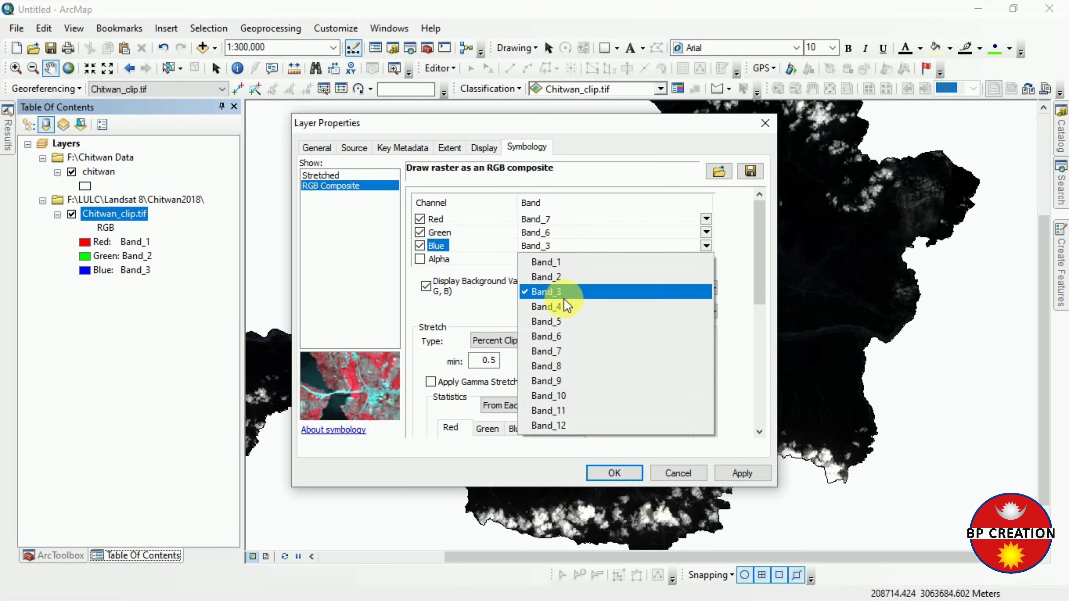
{"action": "left_click", "coordinate": [564, 306]}
{"action": "left_click", "coordinate": [737, 474]}
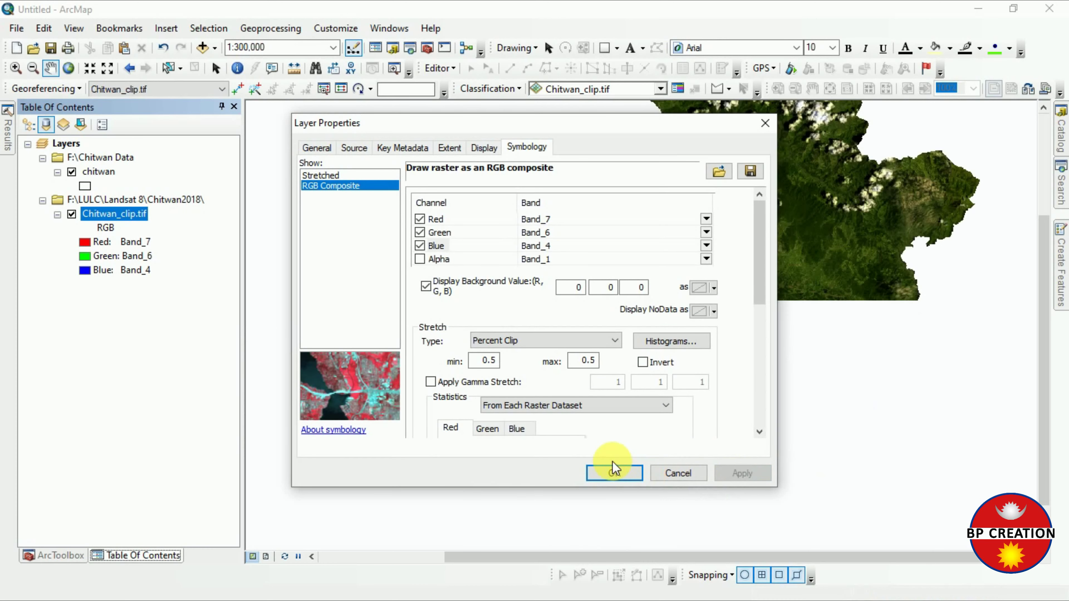
{"action": "left_click", "coordinate": [614, 473]}
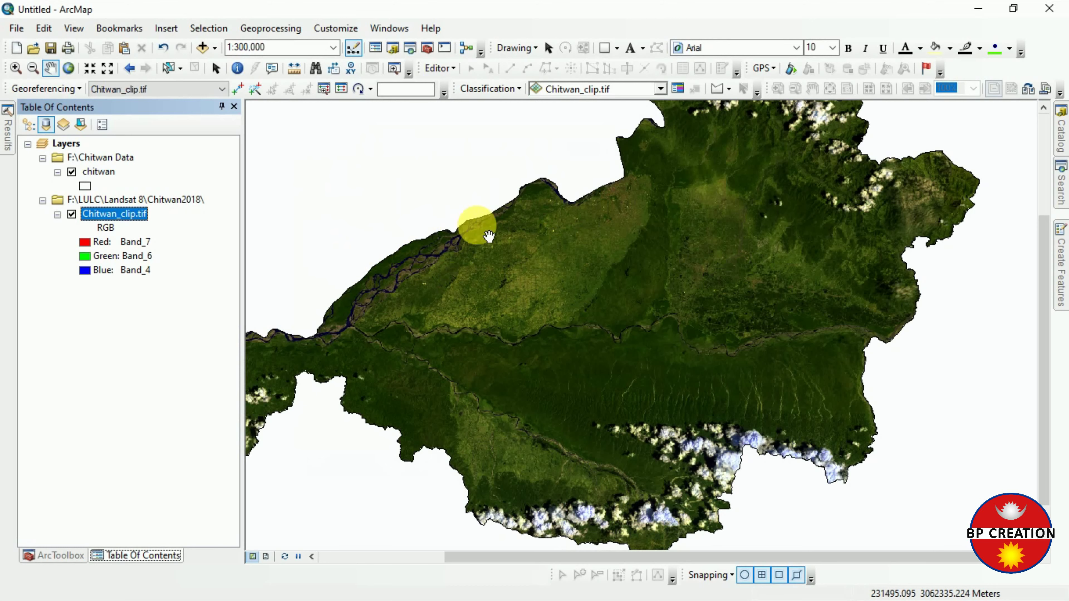
Examine the settlement and farmland areas north of the central river and the full raster extent in the new band combination
{"action": "scroll", "coordinate": [546, 225], "scroll_direction": "down", "scroll_amount": 1}
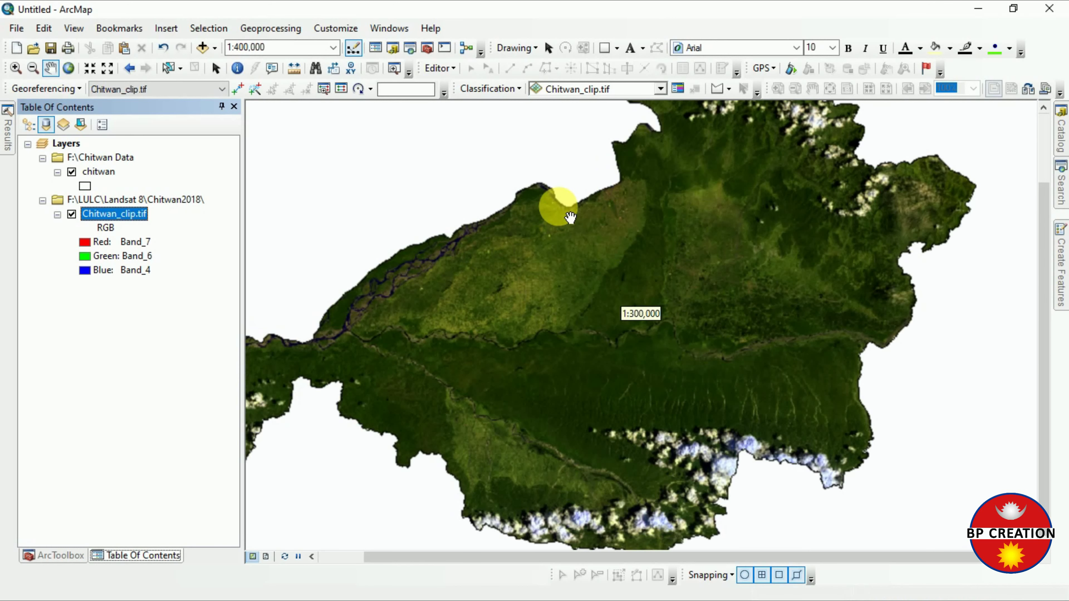
{"action": "scroll", "coordinate": [563, 210], "scroll_direction": "up", "scroll_amount": 4}
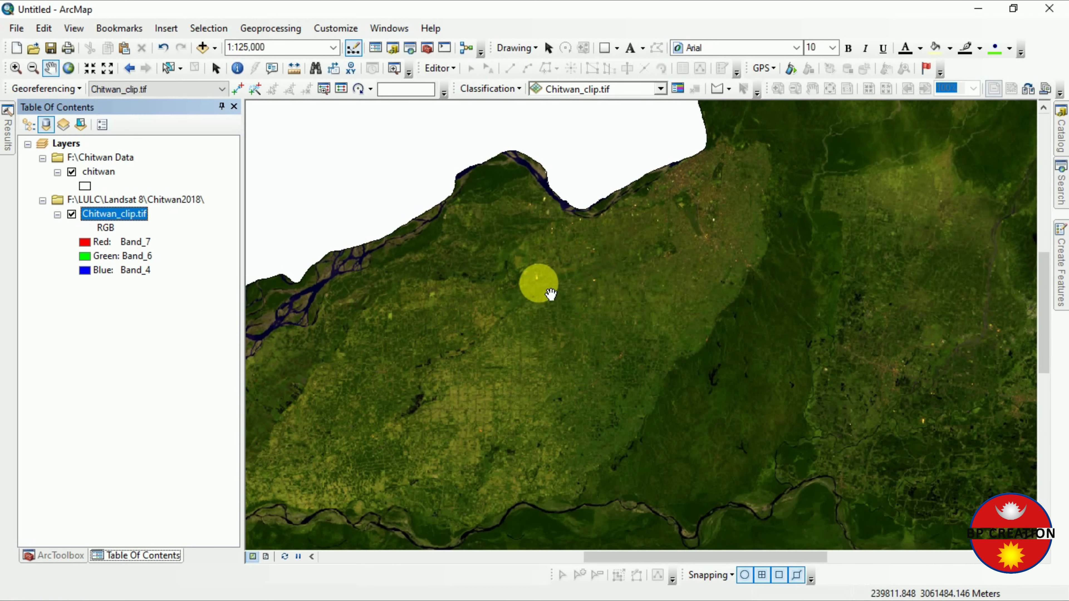
{"action": "scroll", "coordinate": [550, 290], "scroll_direction": "up", "scroll_amount": 2}
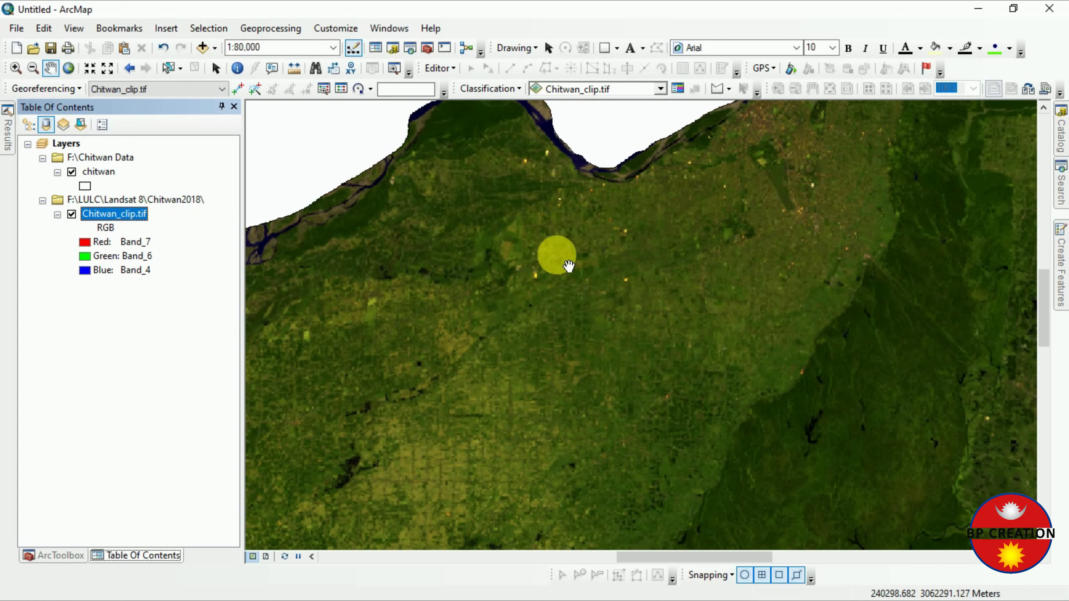
{"action": "scroll", "coordinate": [566, 265], "scroll_direction": "up", "scroll_amount": 1}
{"action": "scroll", "coordinate": [543, 294], "scroll_direction": "up", "scroll_amount": 5}
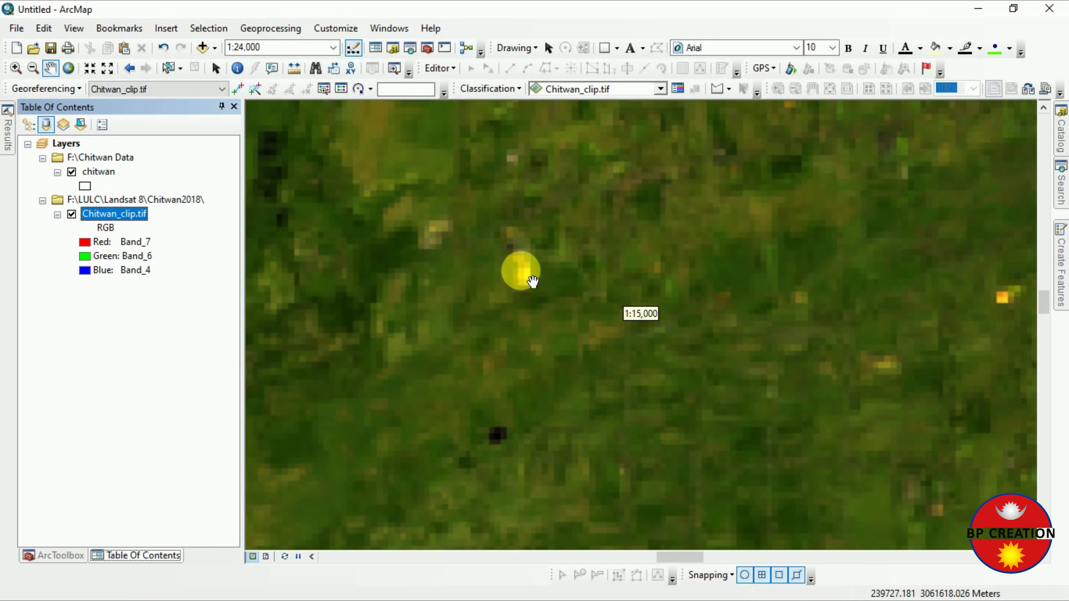
{"action": "scroll", "coordinate": [540, 286], "scroll_direction": "down", "scroll_amount": 5}
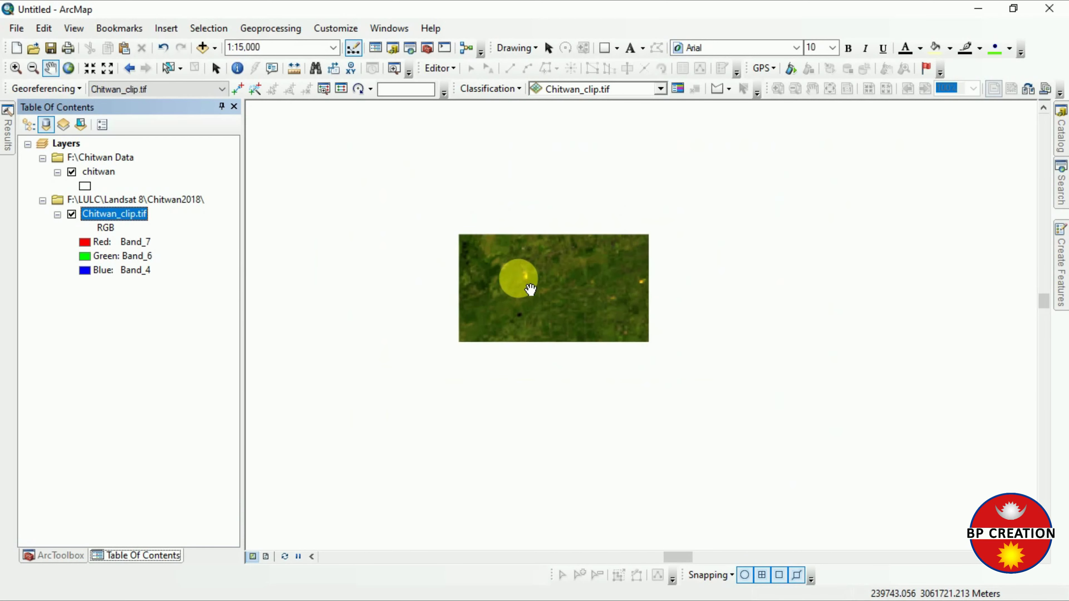
{"action": "scroll", "coordinate": [520, 304], "scroll_direction": "down", "scroll_amount": 2}
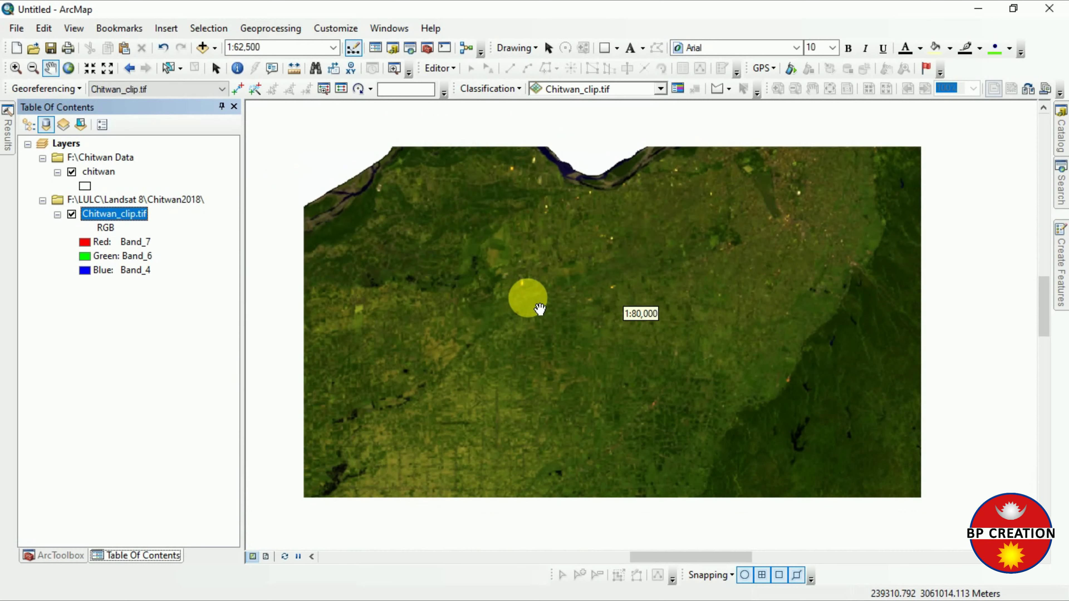
{"action": "scroll", "coordinate": [604, 280], "scroll_direction": "down", "scroll_amount": 2}
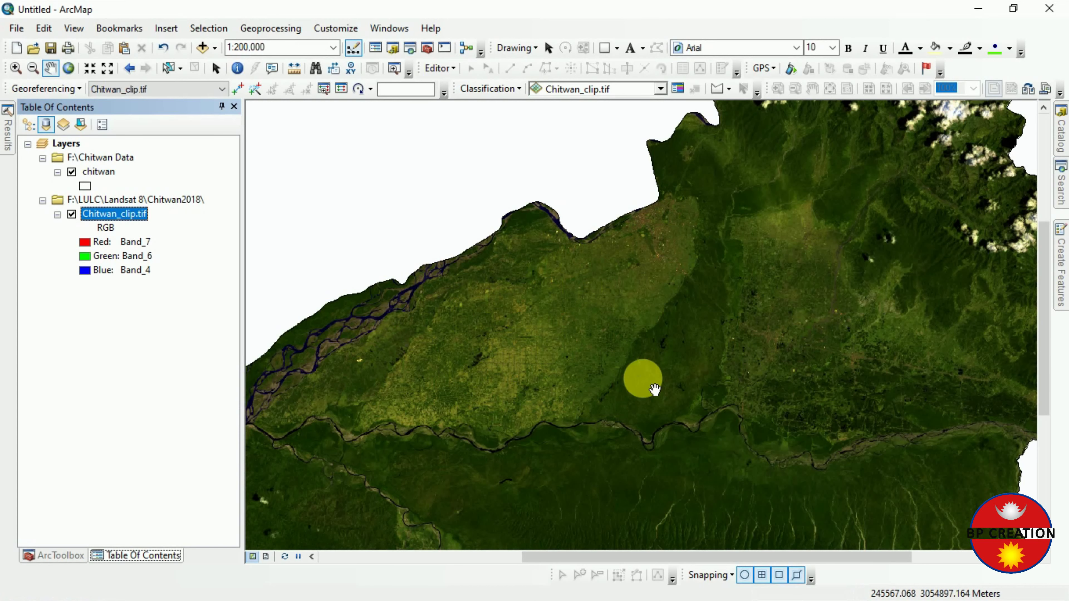
{"action": "scroll", "coordinate": [648, 374], "scroll_direction": "up", "scroll_amount": 2}
{"action": "scroll", "coordinate": [661, 393], "scroll_direction": "up", "scroll_amount": 4}
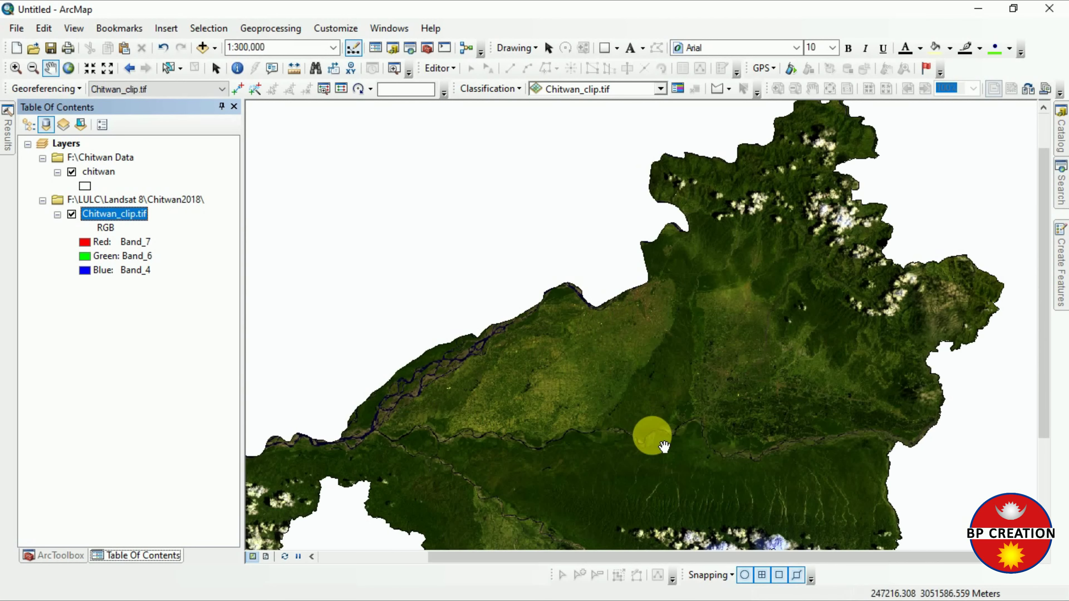
{"action": "left_click_drag", "start_coordinate": [669, 449], "coordinate": [645, 338]}
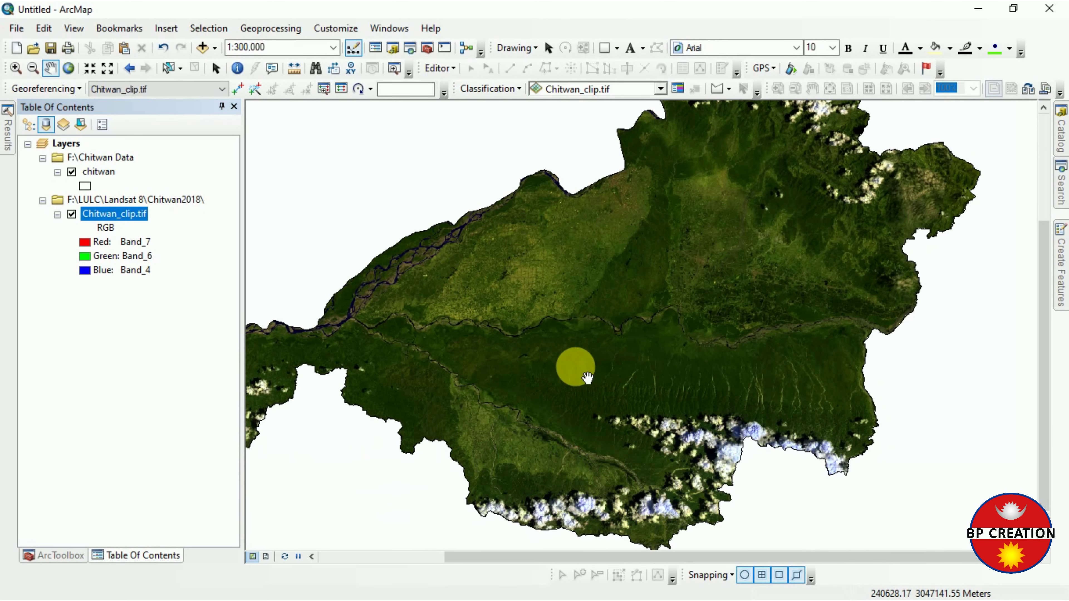
{"action": "scroll", "coordinate": [596, 371], "scroll_direction": "up", "scroll_amount": 2}
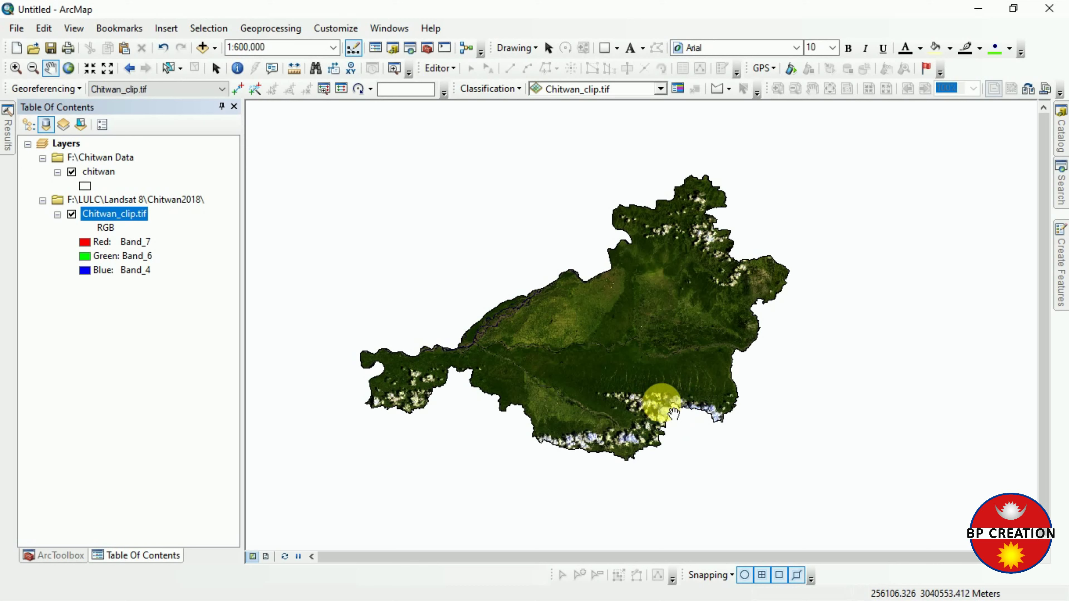
{"action": "scroll", "coordinate": [656, 370], "scroll_direction": "up", "scroll_amount": 1}
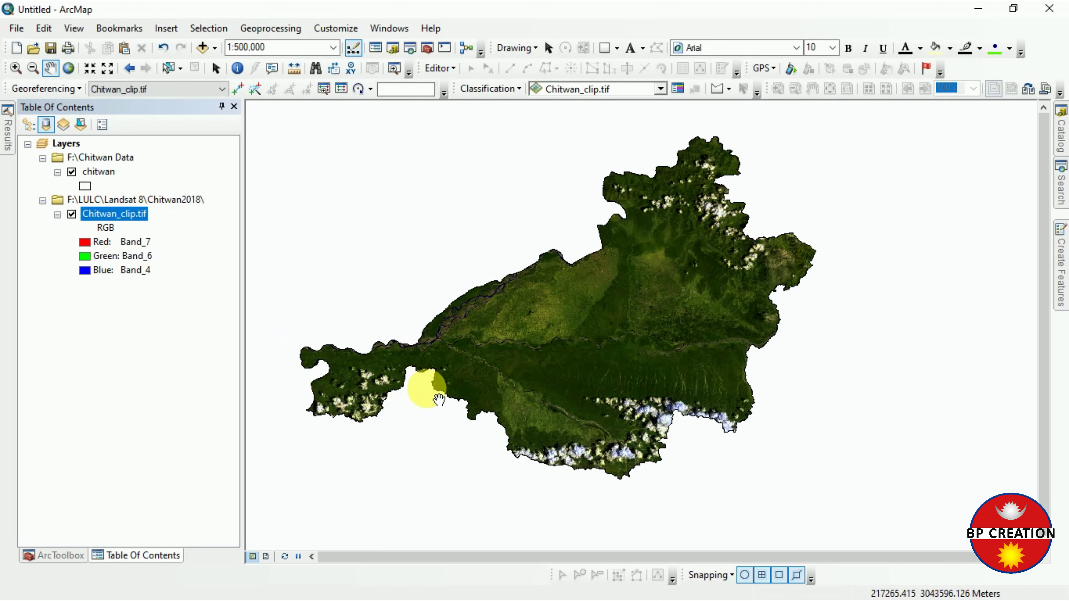
{"action": "scroll", "coordinate": [556, 376], "scroll_direction": "down", "scroll_amount": 2}
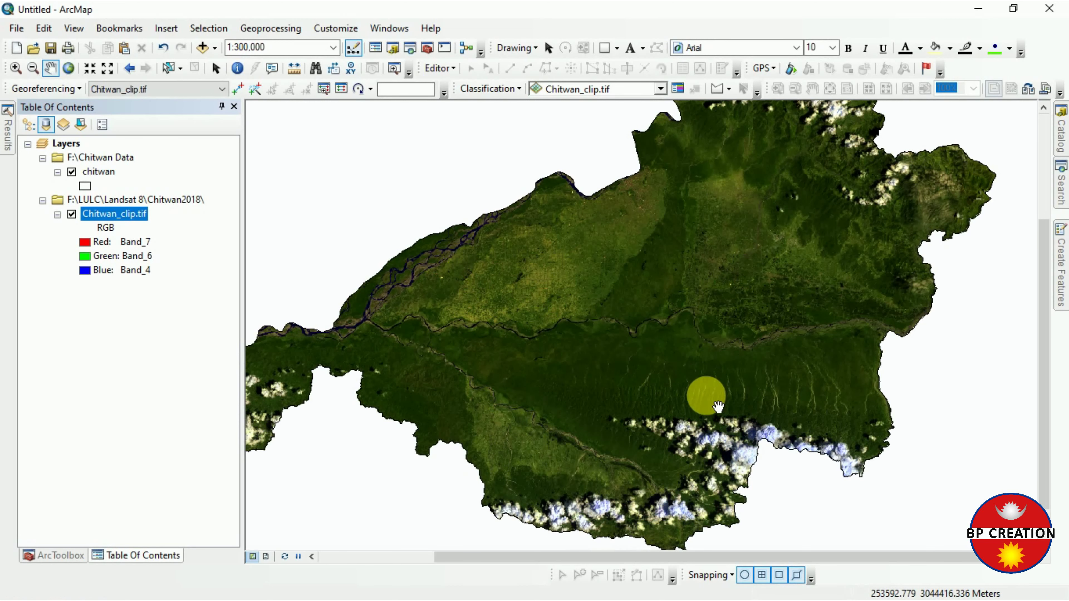
Examine the western river confluence, its sandbanks and the surrounding forest, finishing with the whole district in view
{"action": "scroll", "coordinate": [322, 322], "scroll_direction": "down", "scroll_amount": 7}
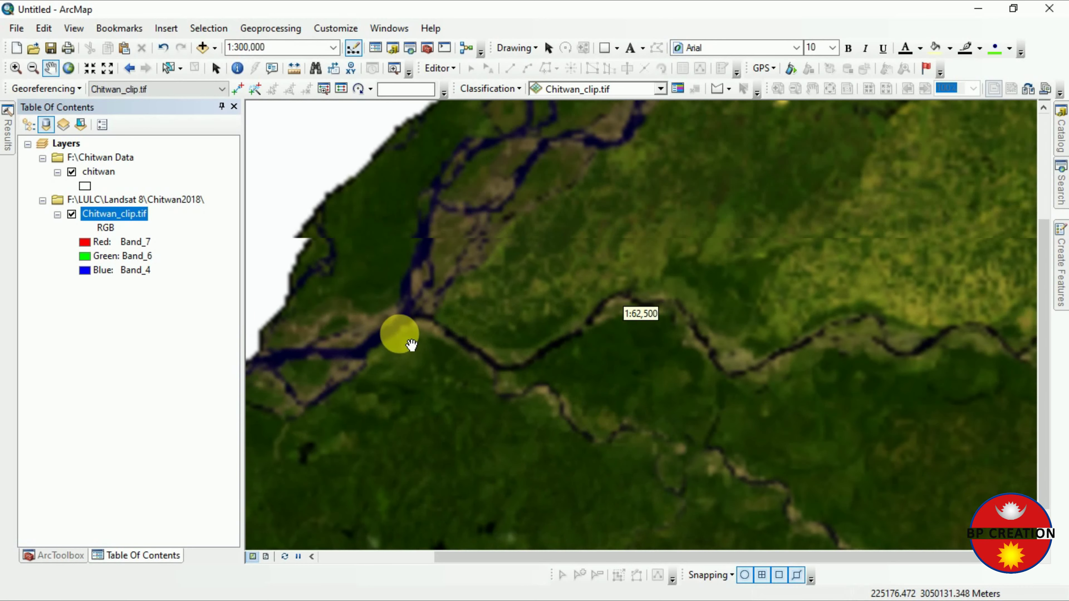
{"action": "scroll", "coordinate": [411, 345], "scroll_direction": "down", "scroll_amount": 1}
{"action": "left_click_drag", "start_coordinate": [343, 309], "coordinate": [501, 335]}
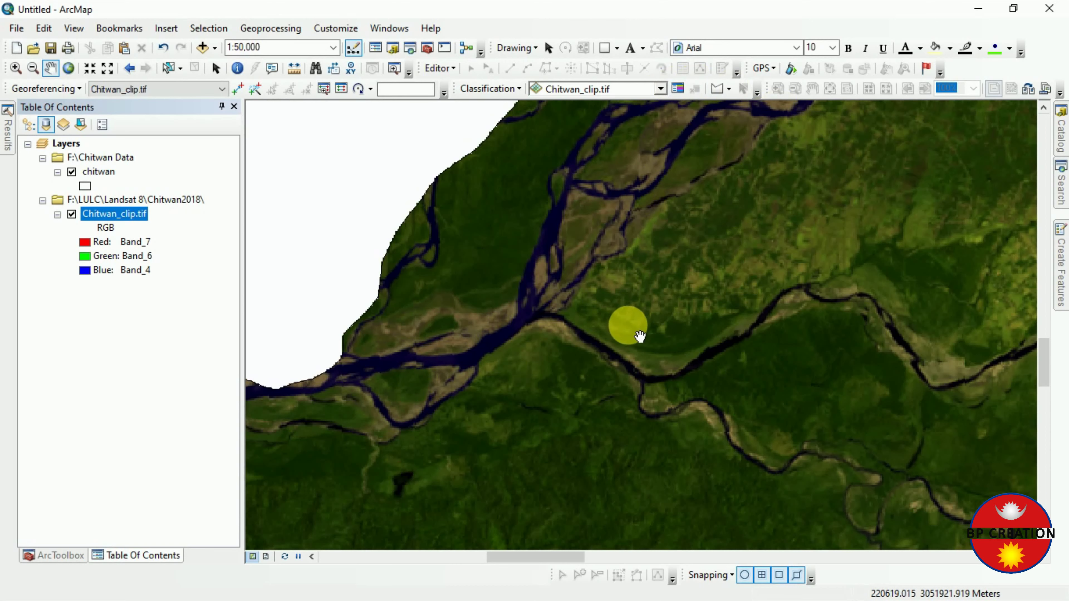
{"action": "scroll", "coordinate": [613, 410], "scroll_direction": "up", "scroll_amount": 1}
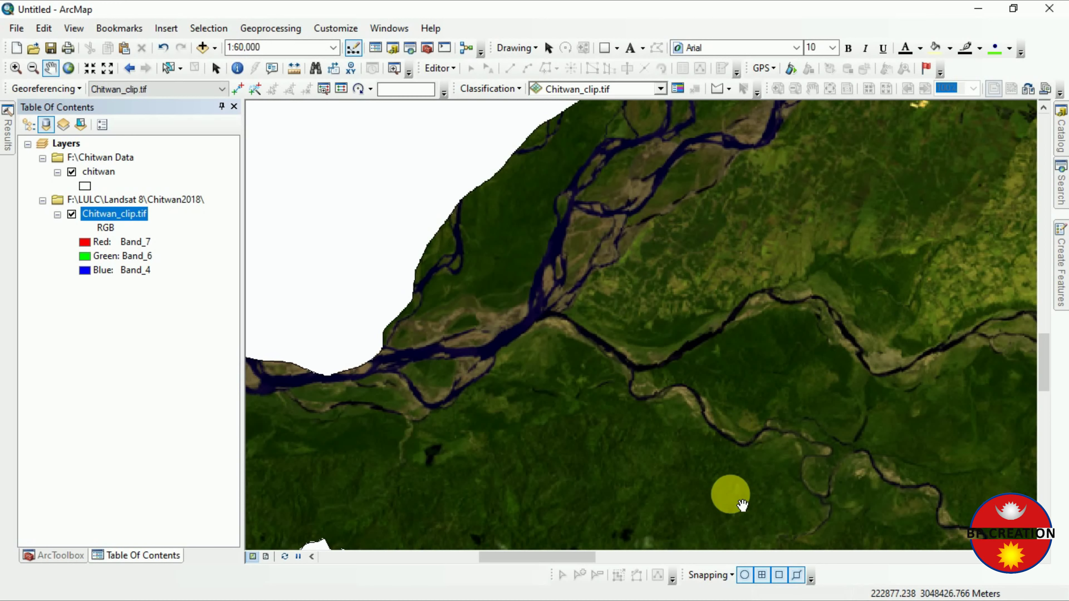
{"action": "scroll", "coordinate": [729, 503], "scroll_direction": "up", "scroll_amount": 1}
{"action": "scroll", "coordinate": [727, 507], "scroll_direction": "down", "scroll_amount": 4}
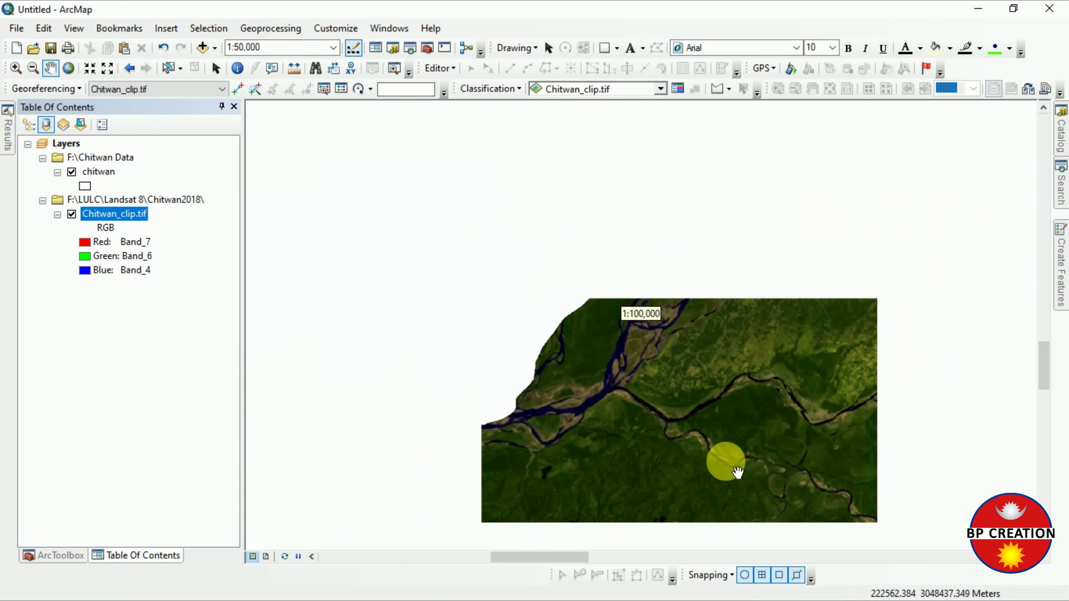
{"action": "left_click_drag", "start_coordinate": [737, 447], "coordinate": [687, 326]}
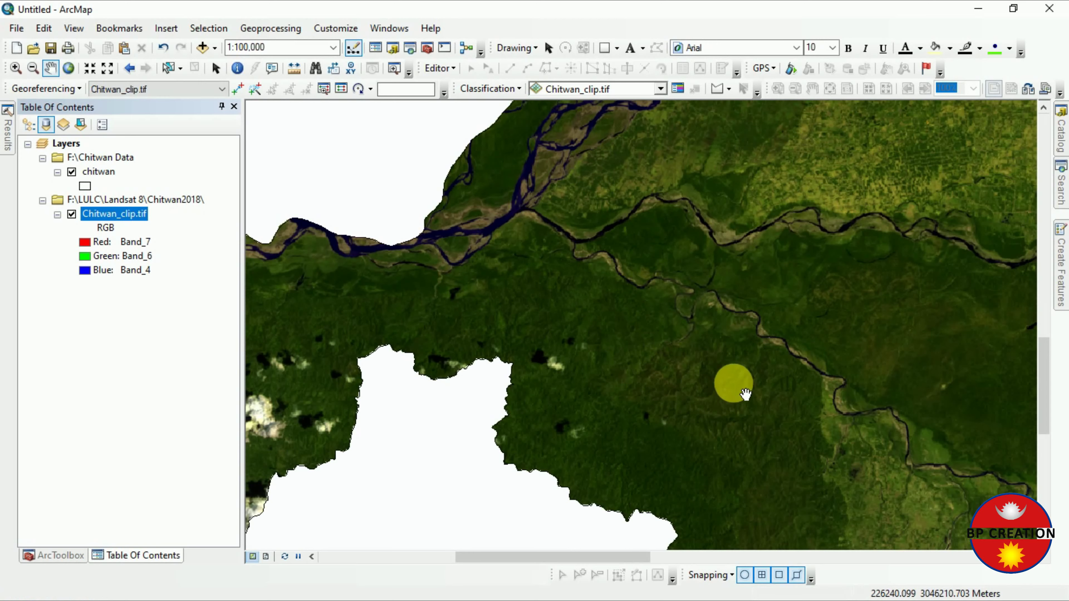
{"action": "scroll", "coordinate": [733, 382], "scroll_direction": "down", "scroll_amount": 3}
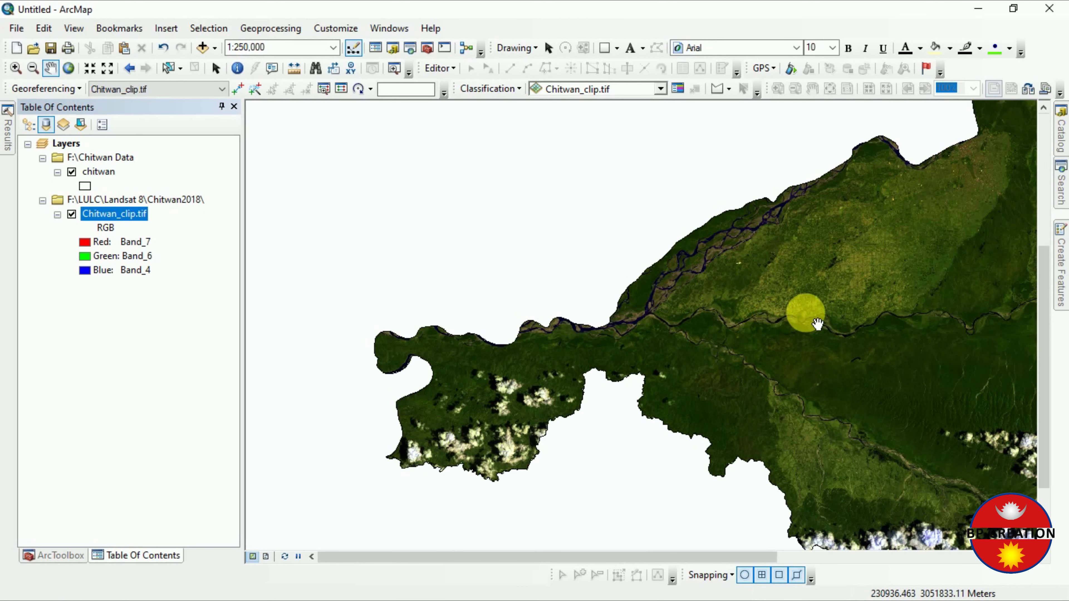
{"action": "left_click_drag", "start_coordinate": [847, 315], "coordinate": [619, 363]}
{"action": "scroll", "coordinate": [652, 359], "scroll_direction": "down", "scroll_amount": 3}
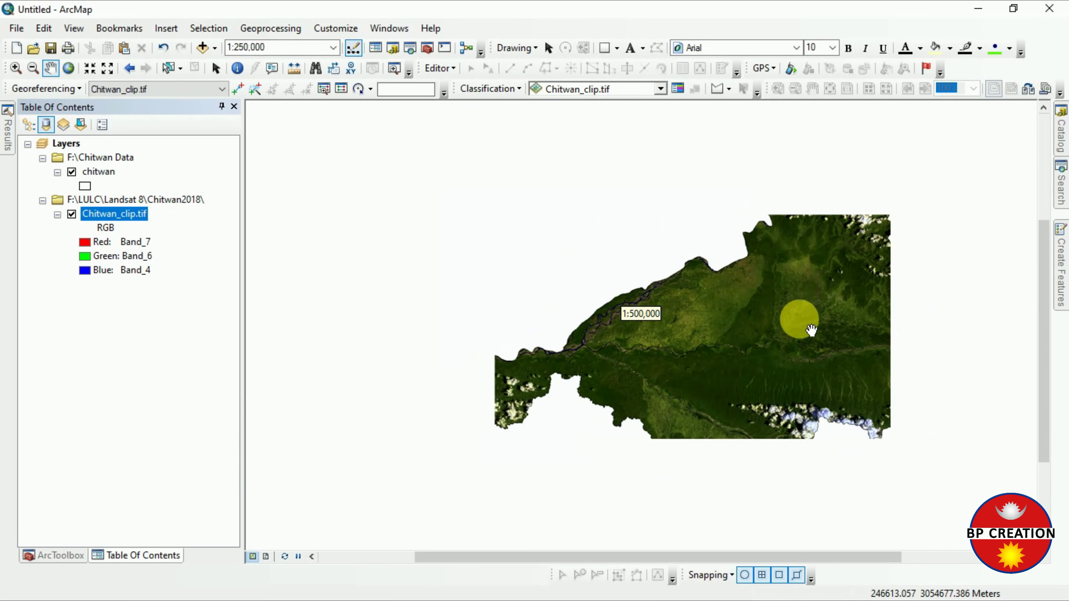
{"action": "left_click_drag", "start_coordinate": [817, 308], "coordinate": [716, 321]}
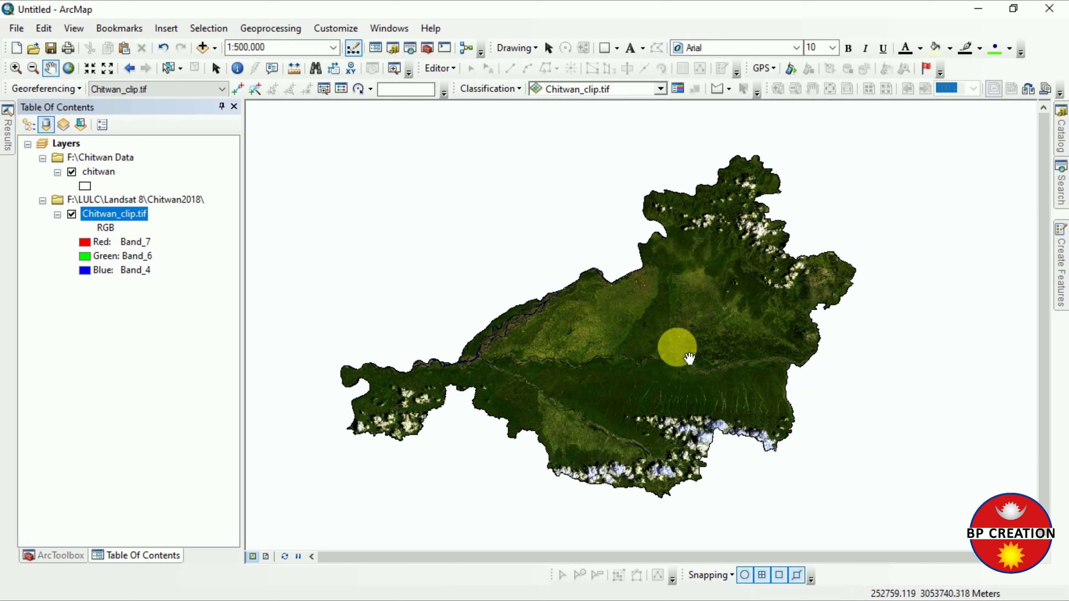
Open the Training Sample Manager, move it clear of the raster, and choose the Draw Circle tool for training samples
{"action": "left_click", "coordinate": [677, 89]}
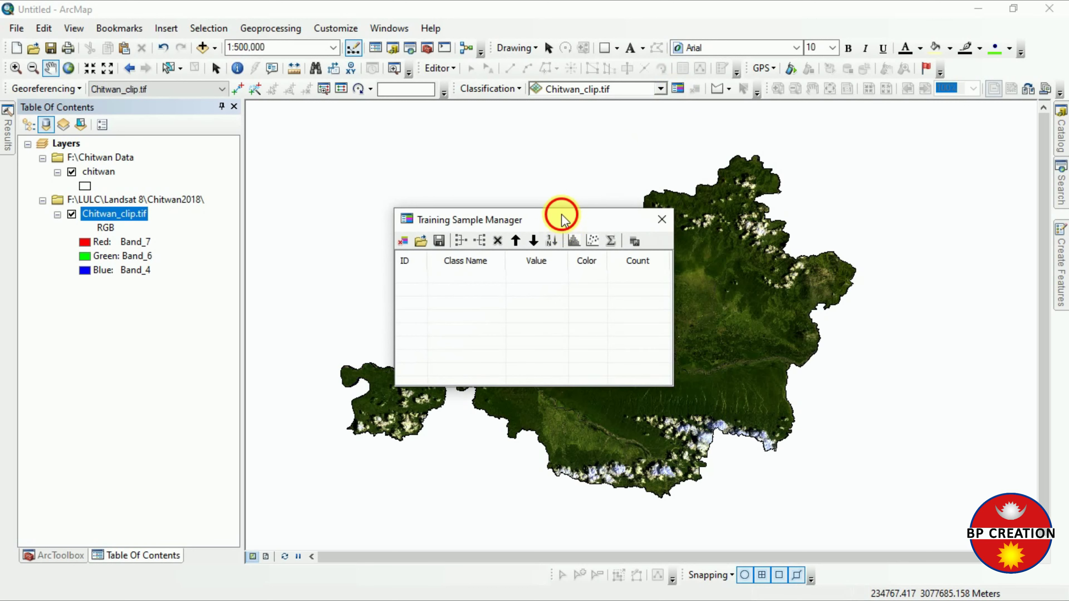
{"action": "left_click_drag", "start_coordinate": [561, 220], "coordinate": [373, 125]}
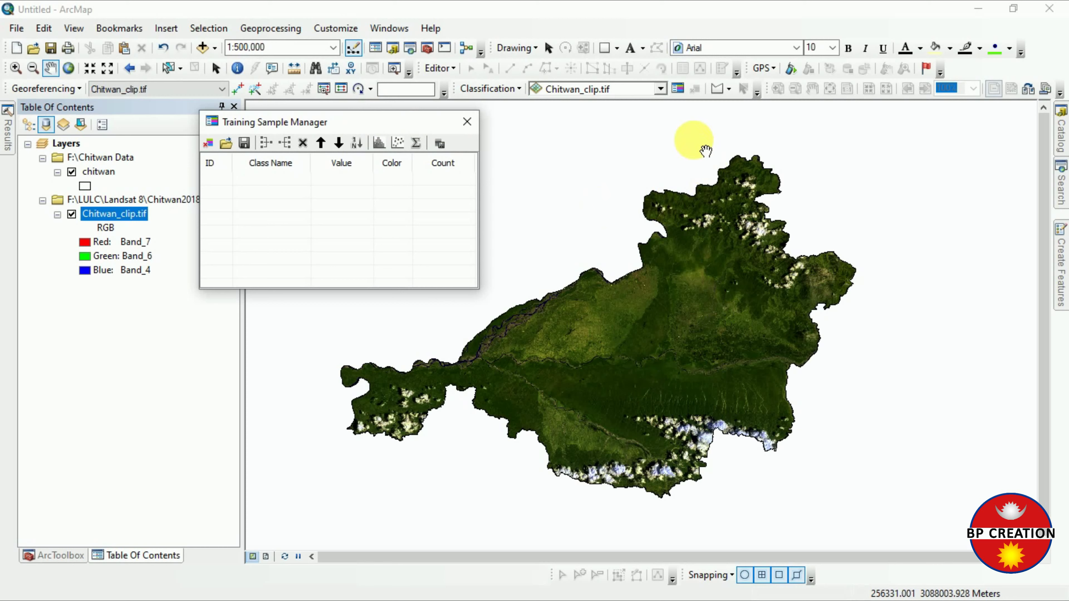
{"action": "left_click", "coordinate": [722, 93]}
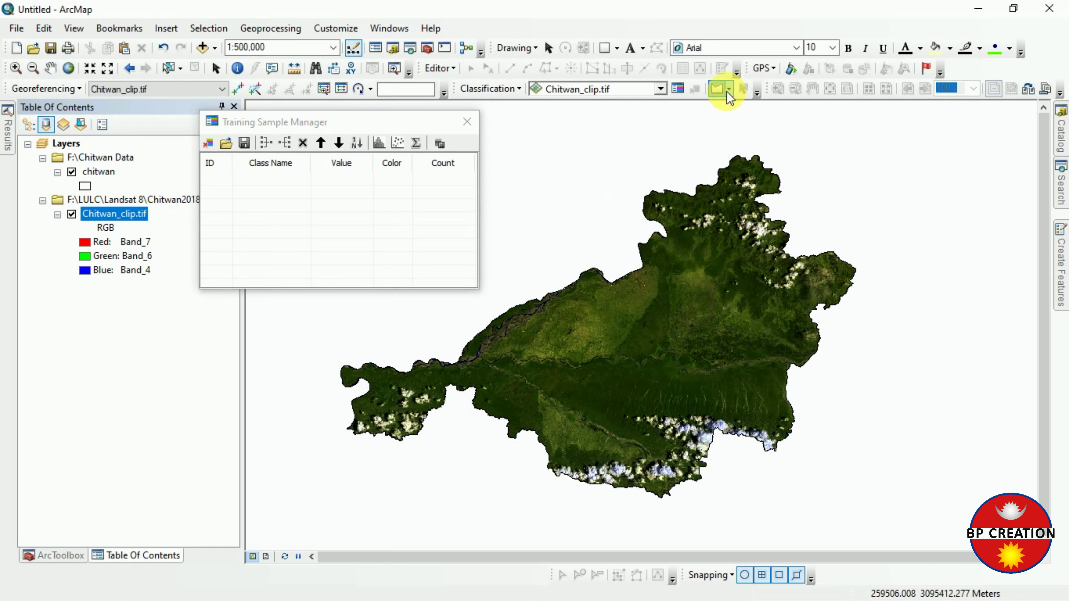
{"action": "left_click", "coordinate": [728, 90]}
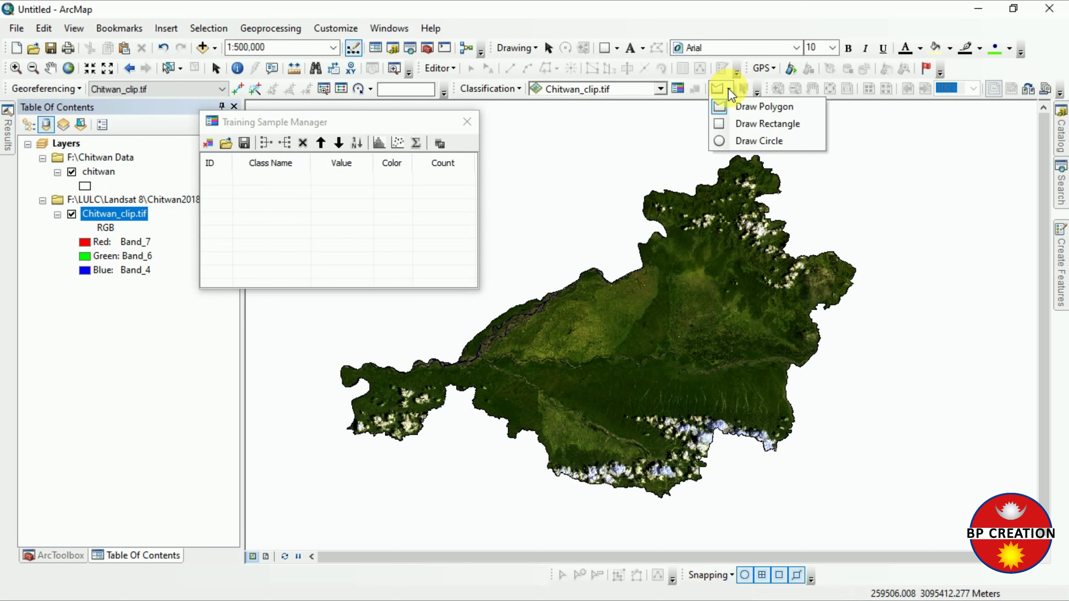
{"action": "left_click", "coordinate": [735, 138]}
Draw two similarly sized circular training samples in the forest south of the central river, one to the east and one to the west
{"action": "scroll", "coordinate": [681, 346], "scroll_direction": "up", "scroll_amount": 1}
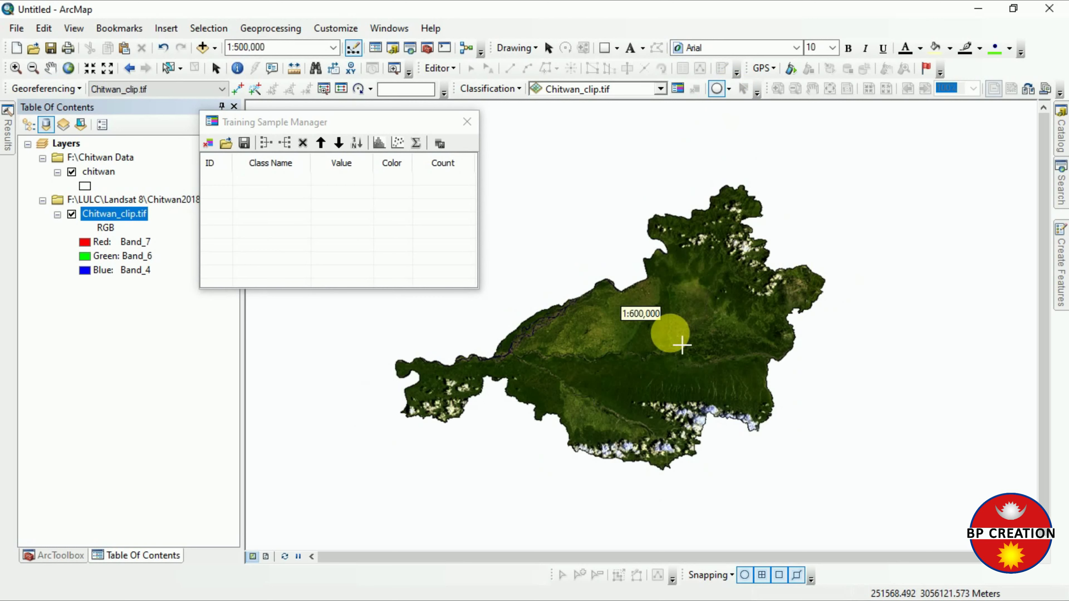
{"action": "scroll", "coordinate": [683, 362], "scroll_direction": "down", "scroll_amount": 1}
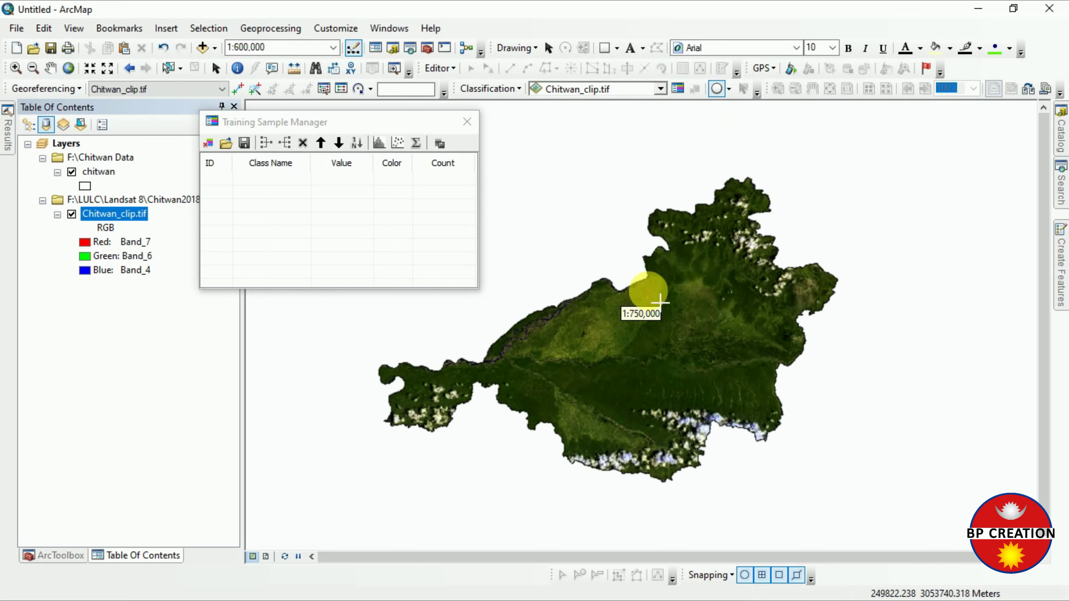
{"action": "scroll", "coordinate": [616, 446], "scroll_direction": "down", "scroll_amount": 2}
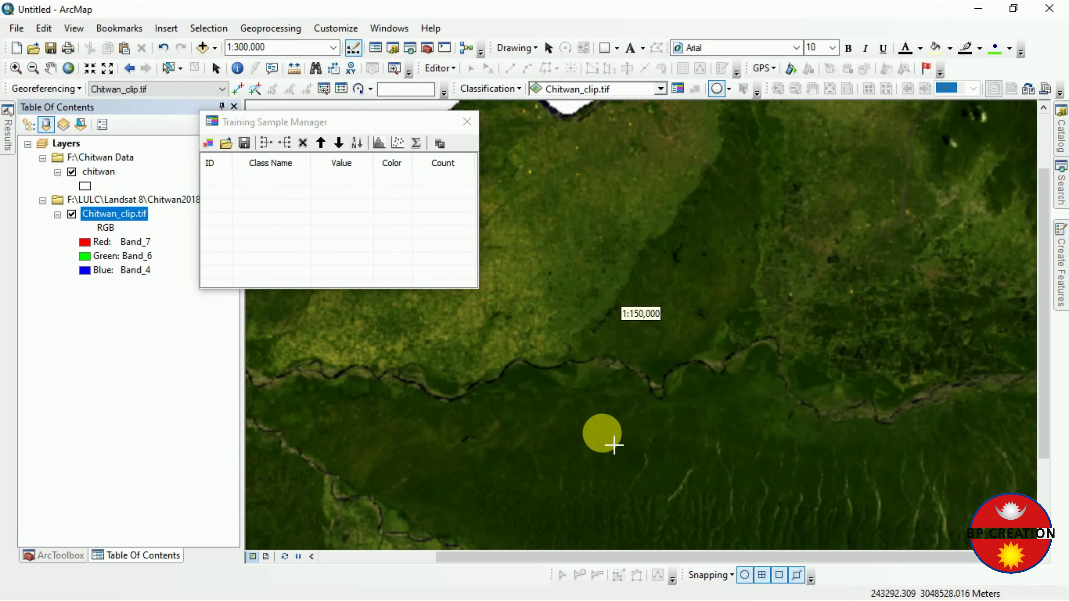
{"action": "scroll", "coordinate": [627, 501], "scroll_direction": "down", "scroll_amount": 1}
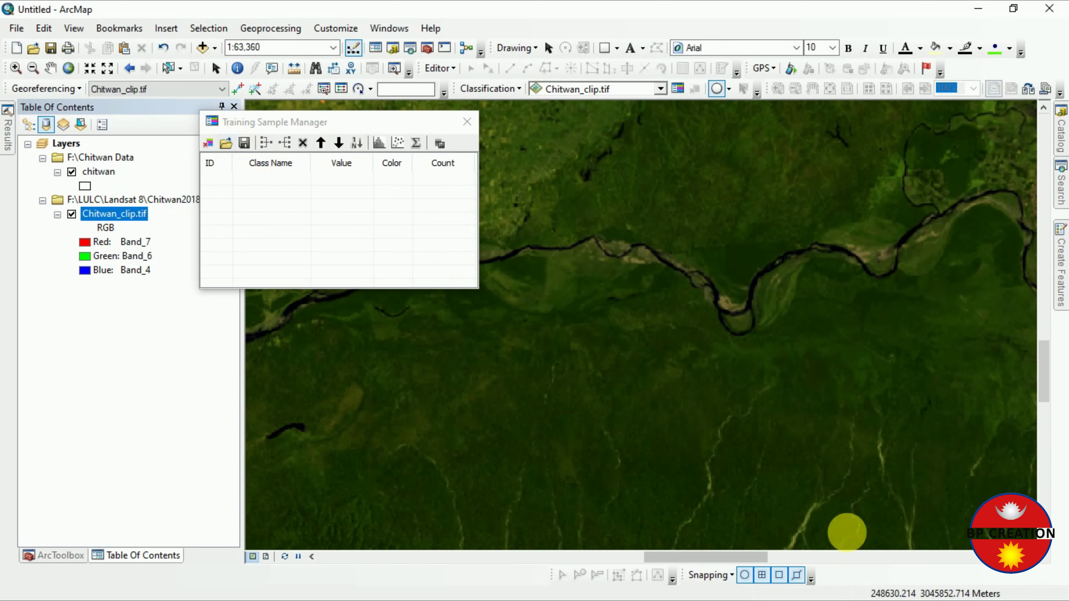
{"action": "scroll", "coordinate": [779, 415], "scroll_direction": "up", "scroll_amount": 1}
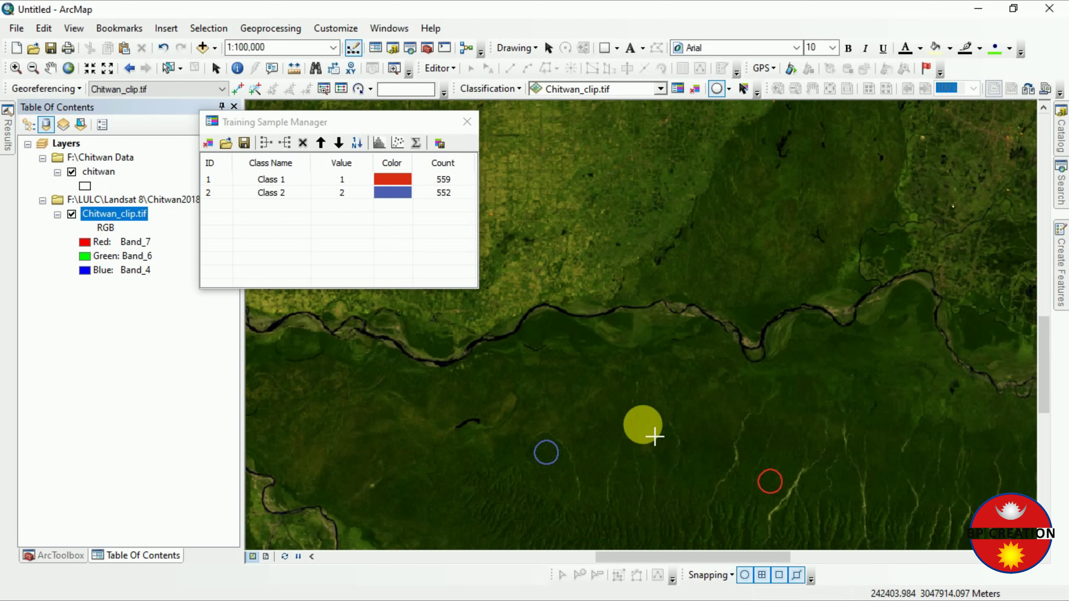
Draw a very small circular training sample among the pale streambeds in the forest east of the first two circles
{"action": "scroll", "coordinate": [711, 421], "scroll_direction": "down", "scroll_amount": 3}
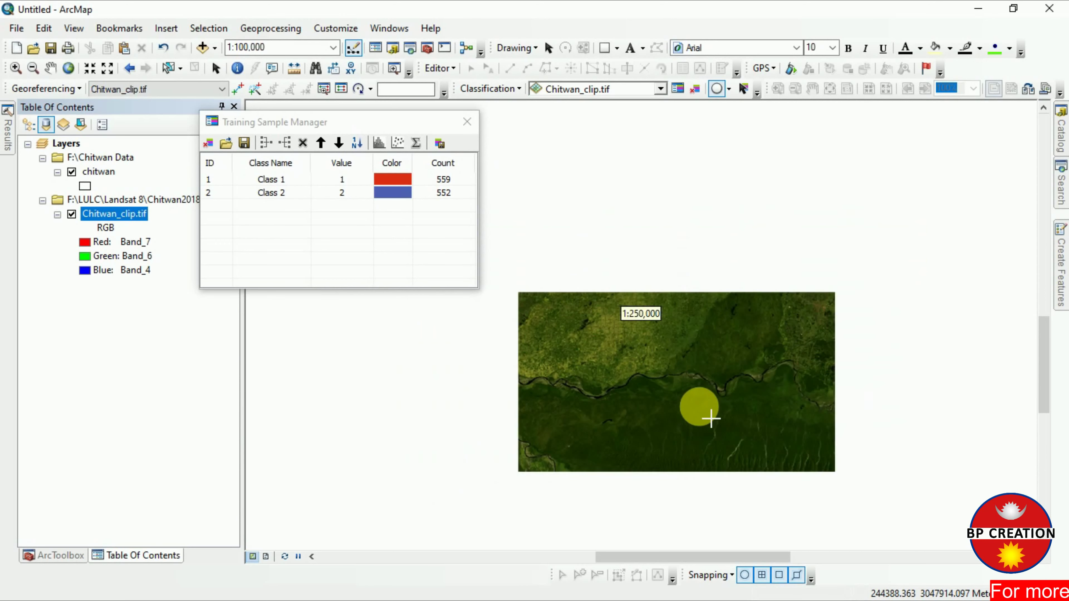
{"action": "scroll", "coordinate": [711, 419], "scroll_direction": "down", "scroll_amount": 1}
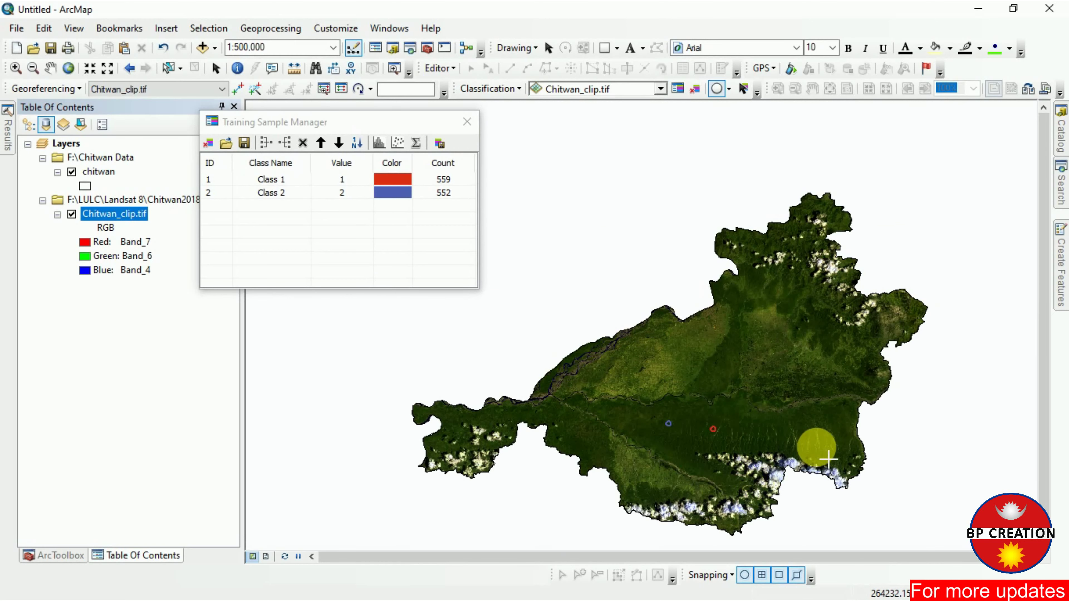
{"action": "scroll", "coordinate": [804, 449], "scroll_direction": "up", "scroll_amount": 2}
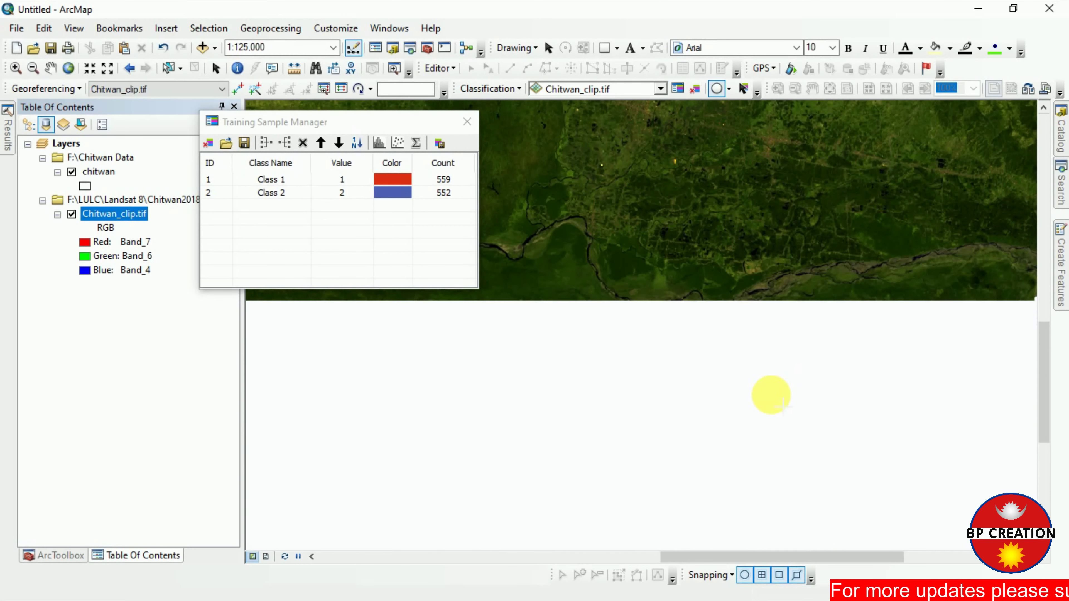
{"action": "scroll", "coordinate": [732, 423], "scroll_direction": "up", "scroll_amount": 2}
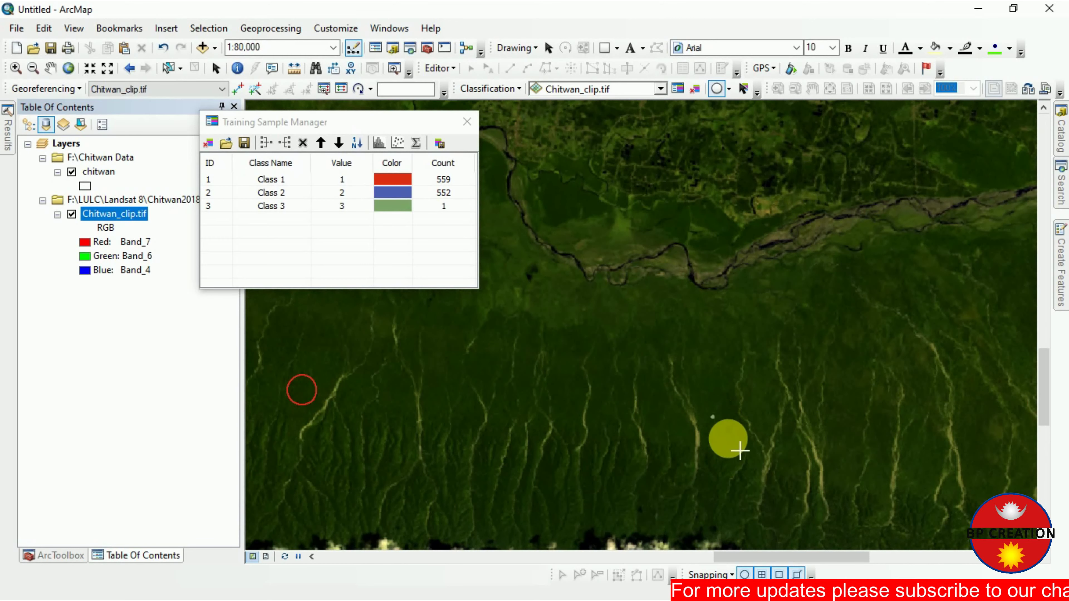
Draw two small circular training samples in the forest just south of the eastern river stretch
{"action": "scroll", "coordinate": [732, 421], "scroll_direction": "up", "scroll_amount": 3}
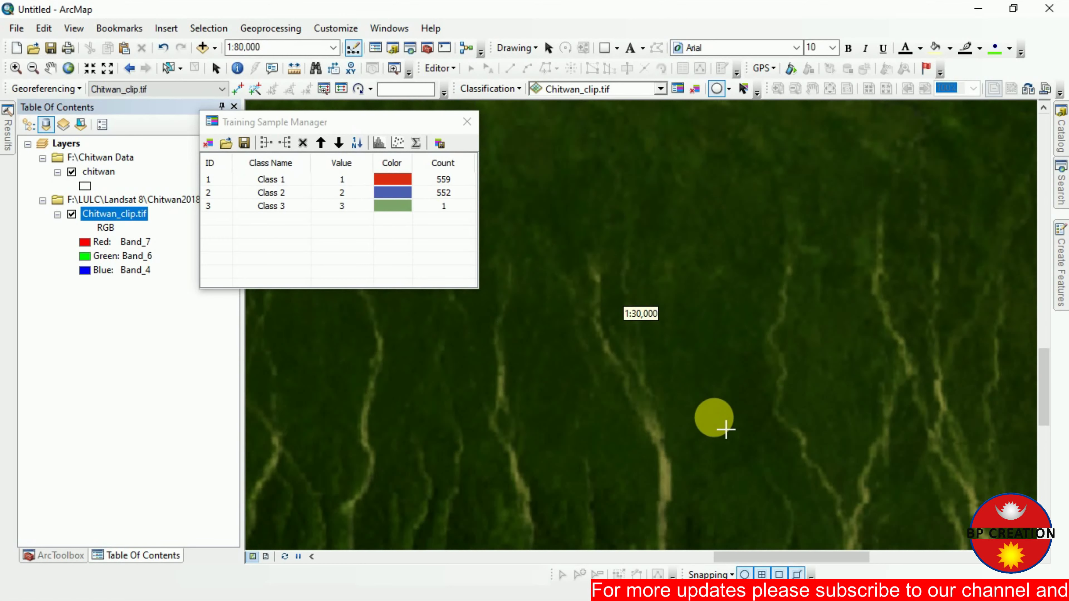
{"action": "scroll", "coordinate": [726, 430], "scroll_direction": "up", "scroll_amount": 3}
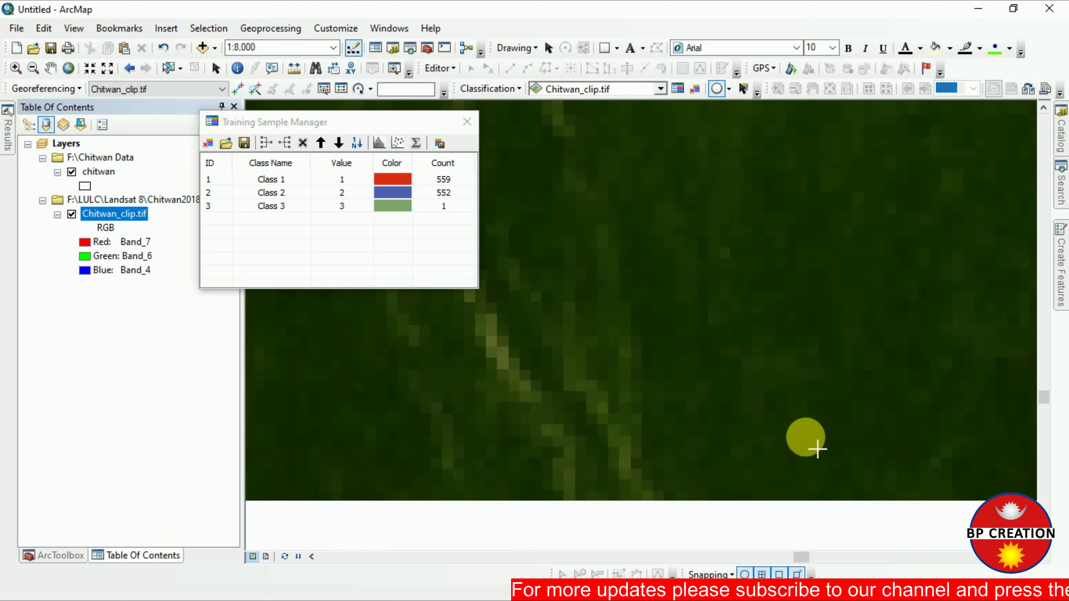
{"action": "scroll", "coordinate": [835, 442], "scroll_direction": "up", "scroll_amount": 3}
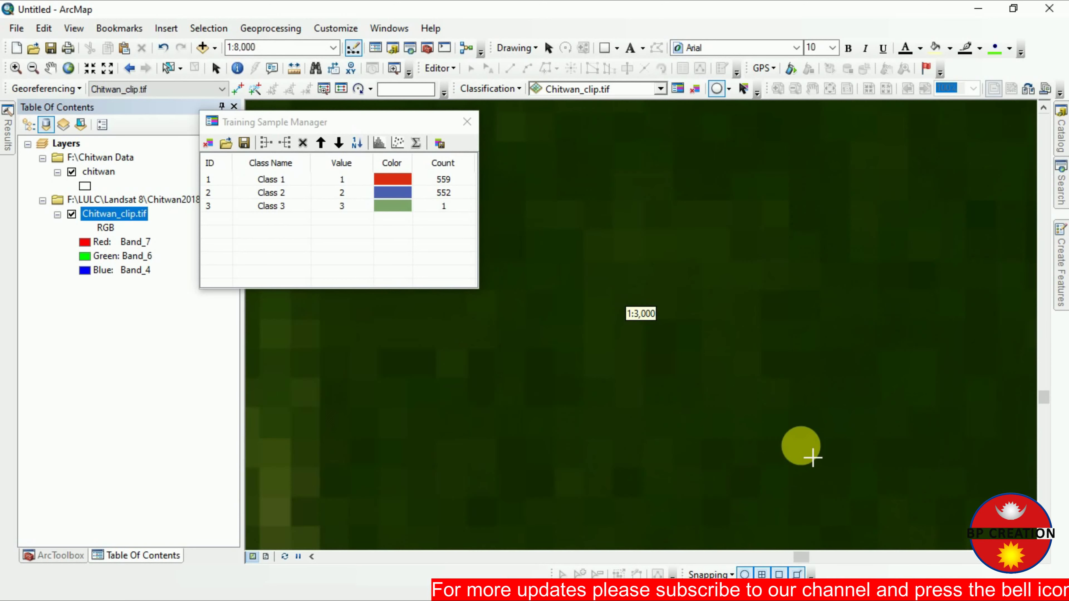
{"action": "scroll", "coordinate": [807, 431], "scroll_direction": "down", "scroll_amount": 3}
{"action": "scroll", "coordinate": [807, 428], "scroll_direction": "down", "scroll_amount": 1}
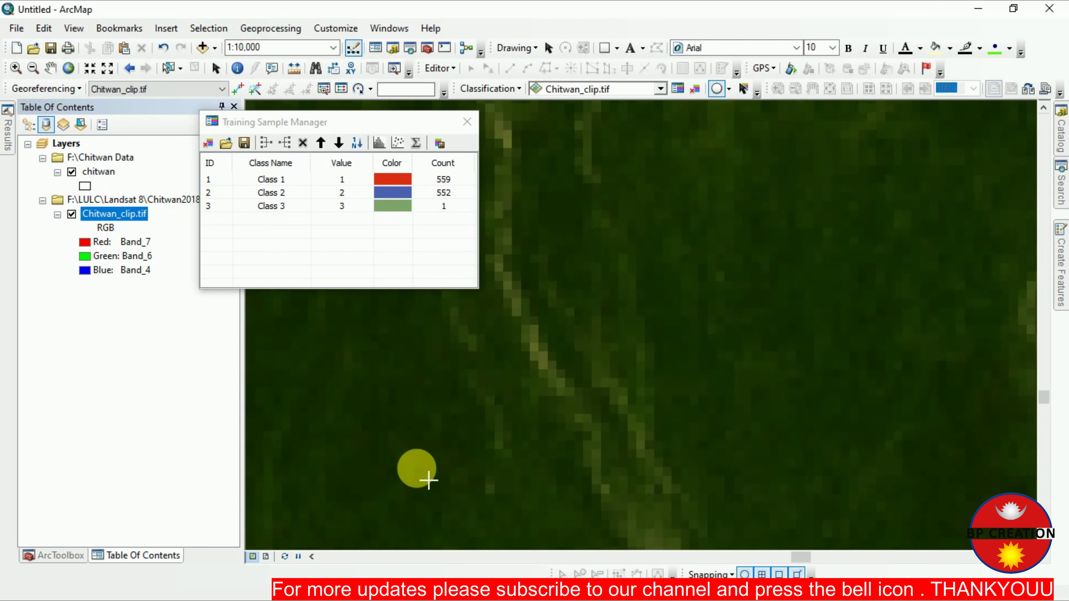
{"action": "scroll", "coordinate": [441, 484], "scroll_direction": "down", "scroll_amount": 2}
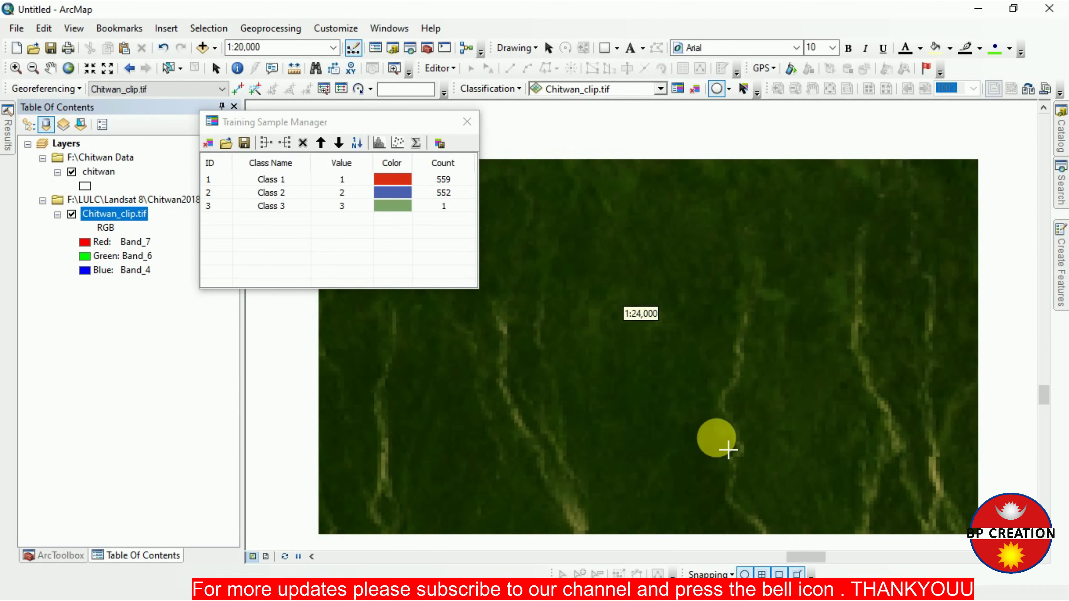
{"action": "scroll", "coordinate": [823, 454], "scroll_direction": "down", "scroll_amount": 2}
{"action": "scroll", "coordinate": [821, 452], "scroll_direction": "down", "scroll_amount": 3}
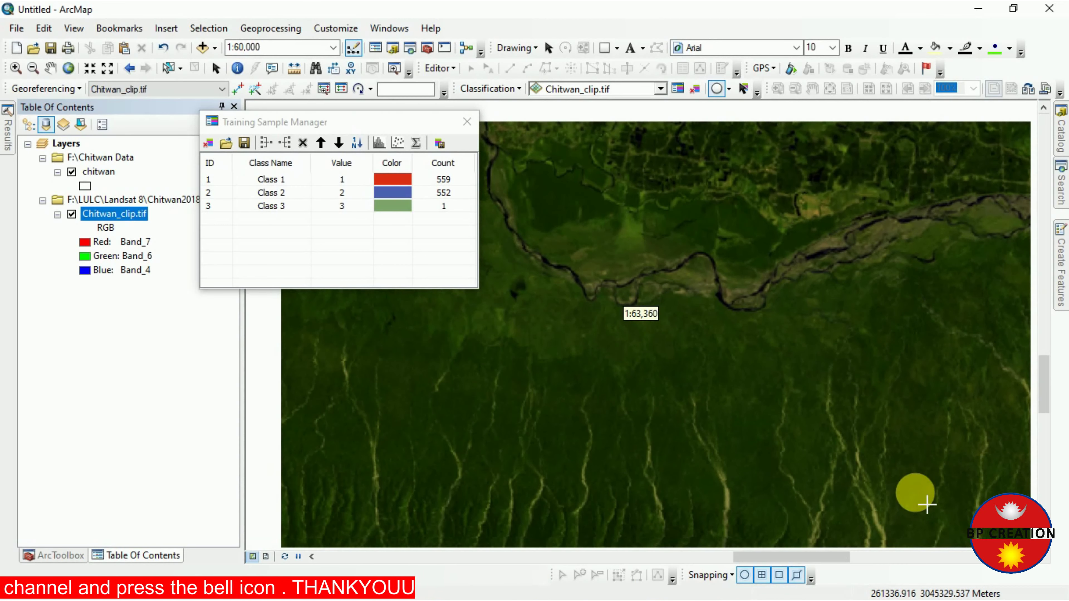
{"action": "scroll", "coordinate": [883, 334], "scroll_direction": "down", "scroll_amount": 2}
{"action": "scroll", "coordinate": [891, 344], "scroll_direction": "up", "scroll_amount": 5}
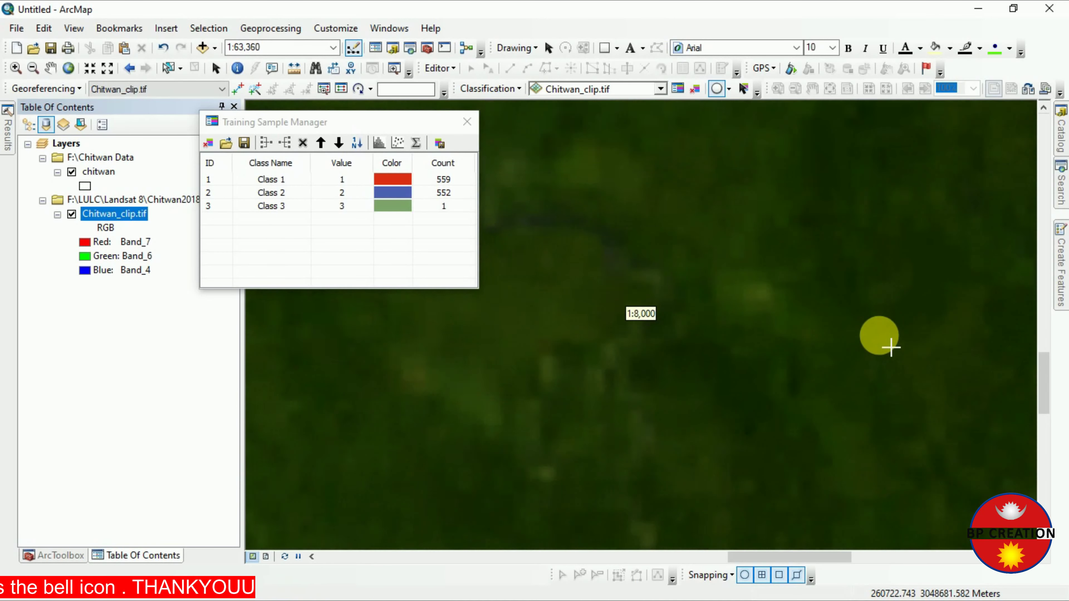
{"action": "scroll", "coordinate": [846, 296], "scroll_direction": "up", "scroll_amount": 3}
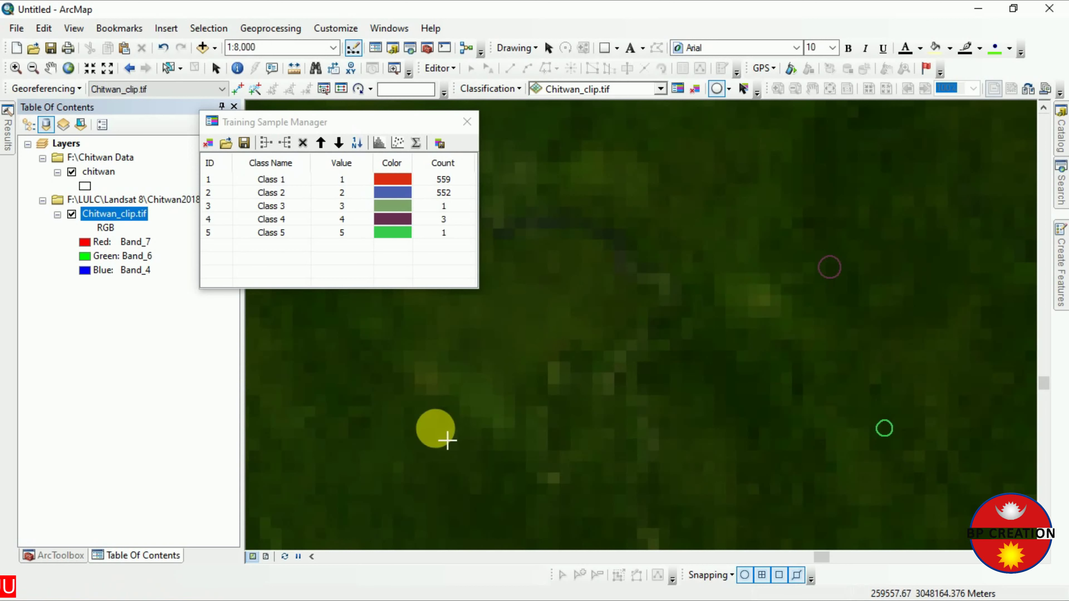
Draw two small circular training samples in the dark forest beside a pale streambed, south of the eastern river
{"action": "scroll", "coordinate": [651, 352], "scroll_direction": "down", "scroll_amount": 3}
{"action": "scroll", "coordinate": [651, 353], "scroll_direction": "down", "scroll_amount": 2}
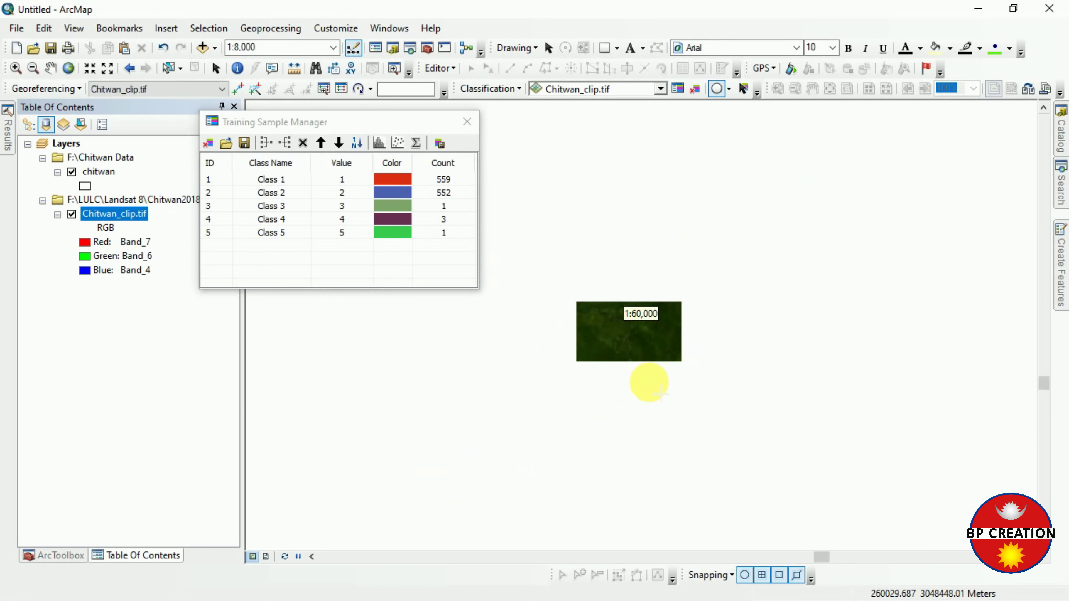
{"action": "scroll", "coordinate": [598, 436], "scroll_direction": "down", "scroll_amount": 1}
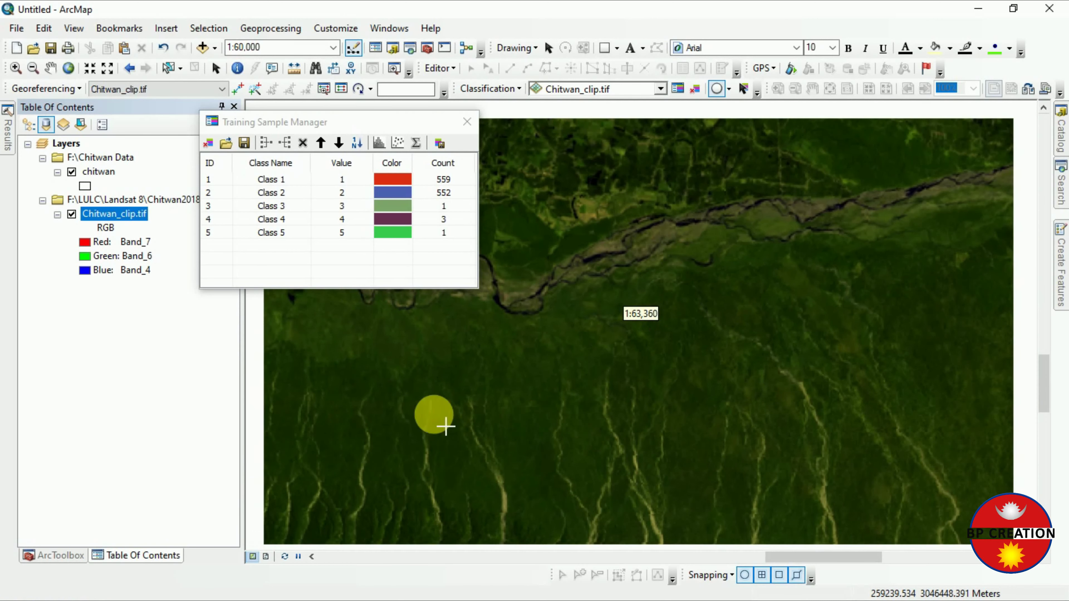
{"action": "scroll", "coordinate": [398, 467], "scroll_direction": "up", "scroll_amount": 5}
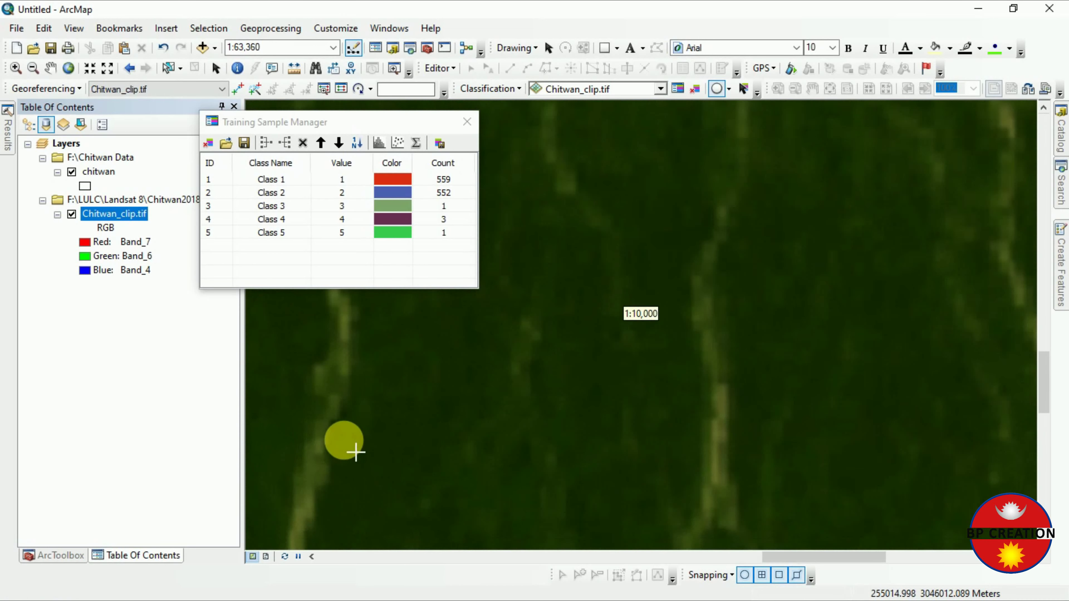
{"action": "scroll", "coordinate": [649, 492], "scroll_direction": "up", "scroll_amount": 4}
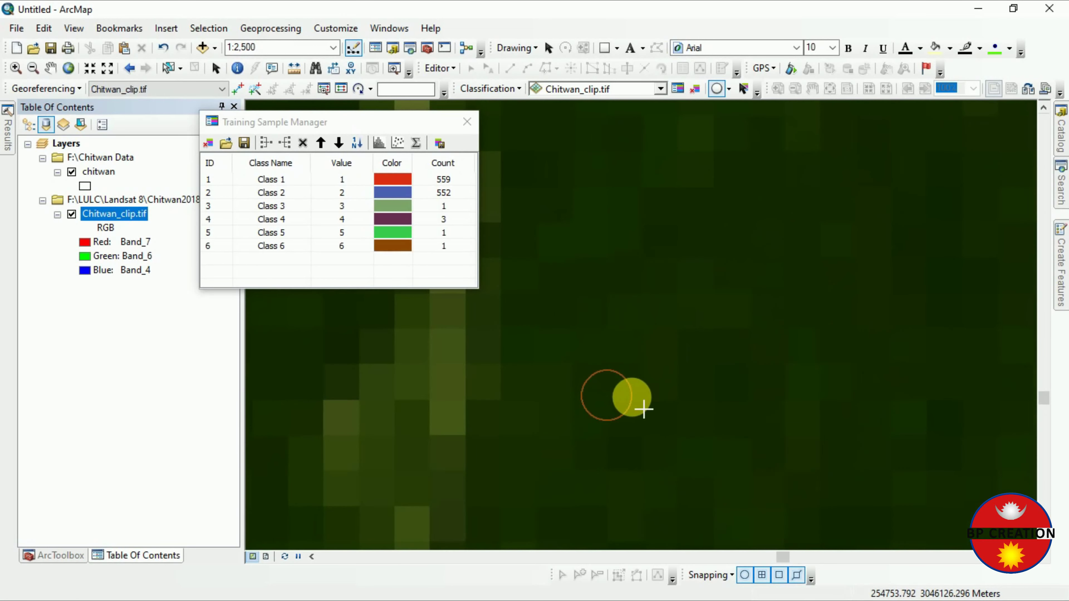
{"action": "left_click_drag", "start_coordinate": [809, 291], "coordinate": [847, 312]}
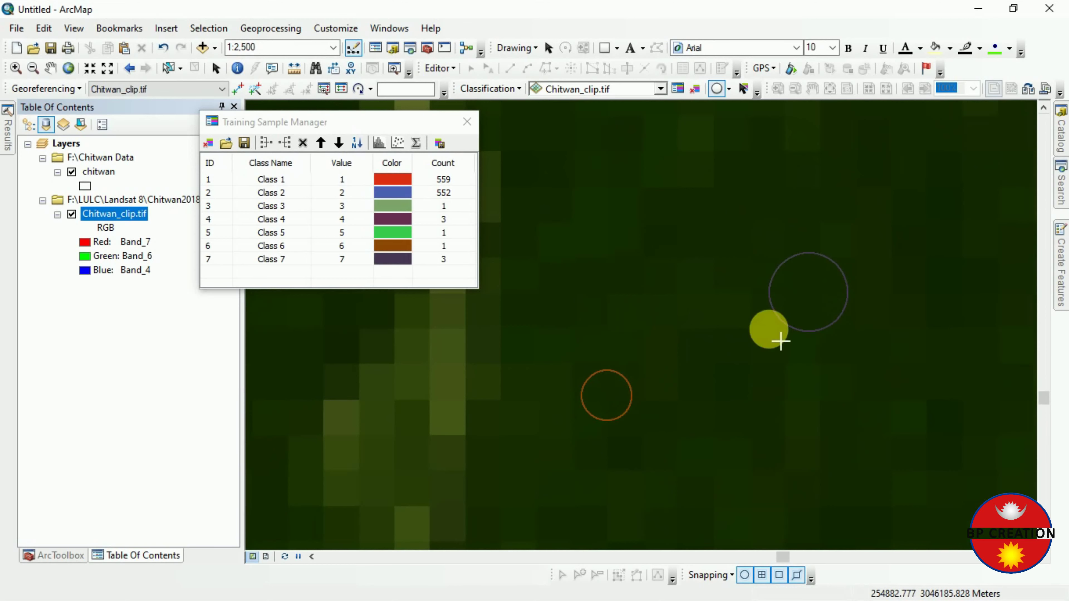
Draw a circular training sample in the dark forest patch north of the river, inside its eastern bend
{"action": "scroll", "coordinate": [681, 344], "scroll_direction": "down", "scroll_amount": 5}
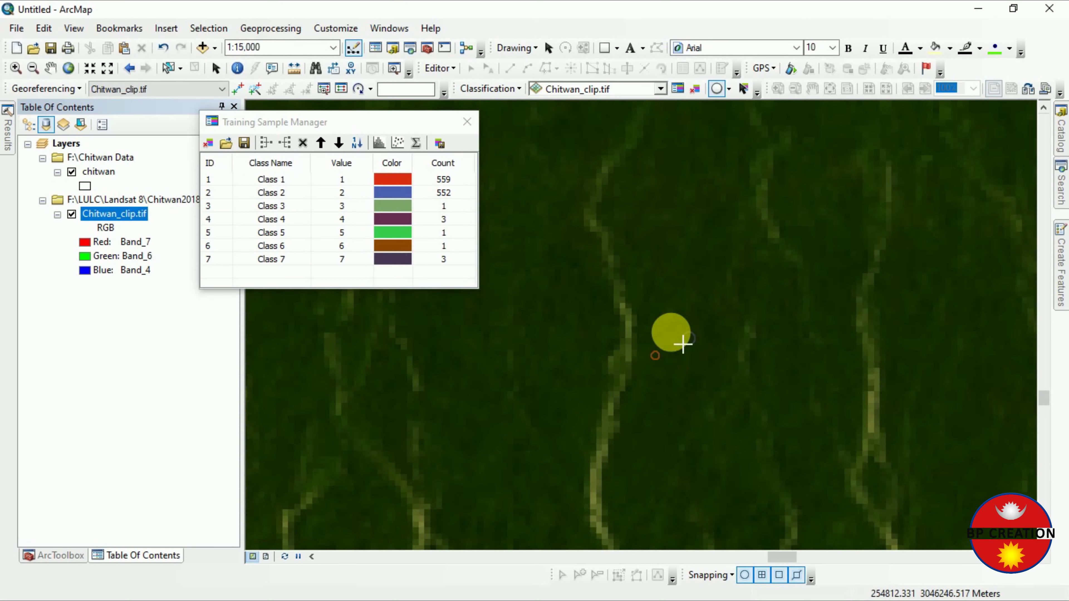
{"action": "scroll", "coordinate": [683, 344], "scroll_direction": "down", "scroll_amount": 6}
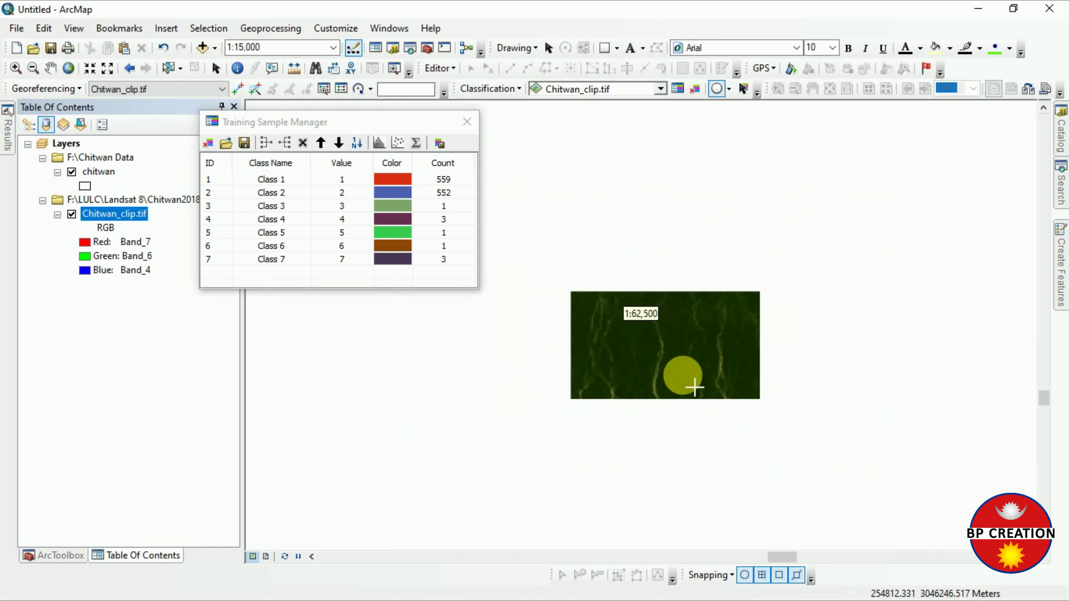
{"action": "scroll", "coordinate": [694, 386], "scroll_direction": "down", "scroll_amount": 2}
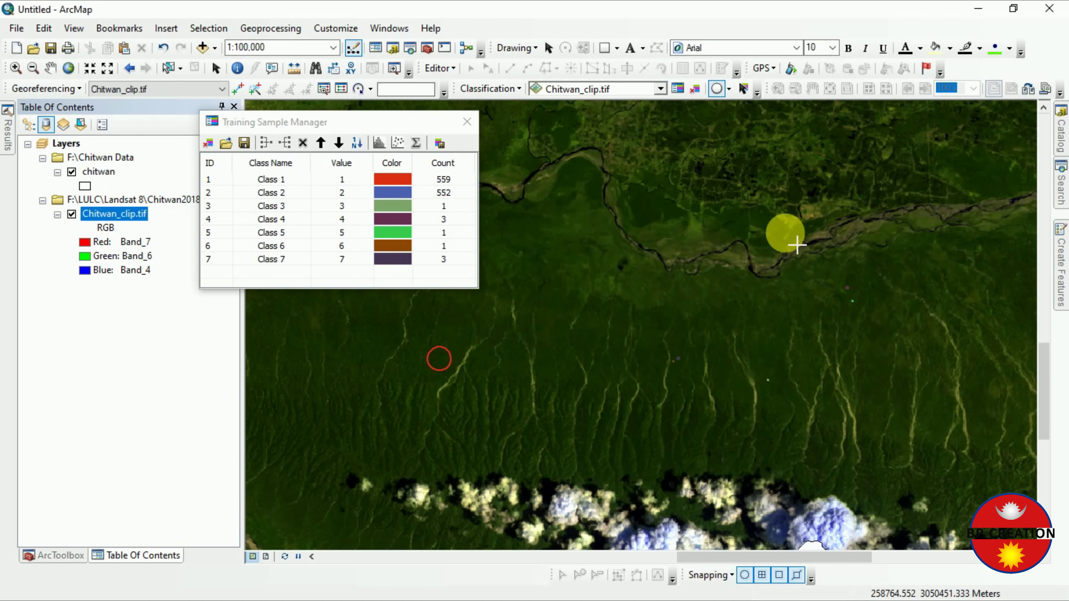
{"action": "scroll", "coordinate": [662, 203], "scroll_direction": "down", "scroll_amount": 3}
{"action": "scroll", "coordinate": [661, 204], "scroll_direction": "up", "scroll_amount": 8}
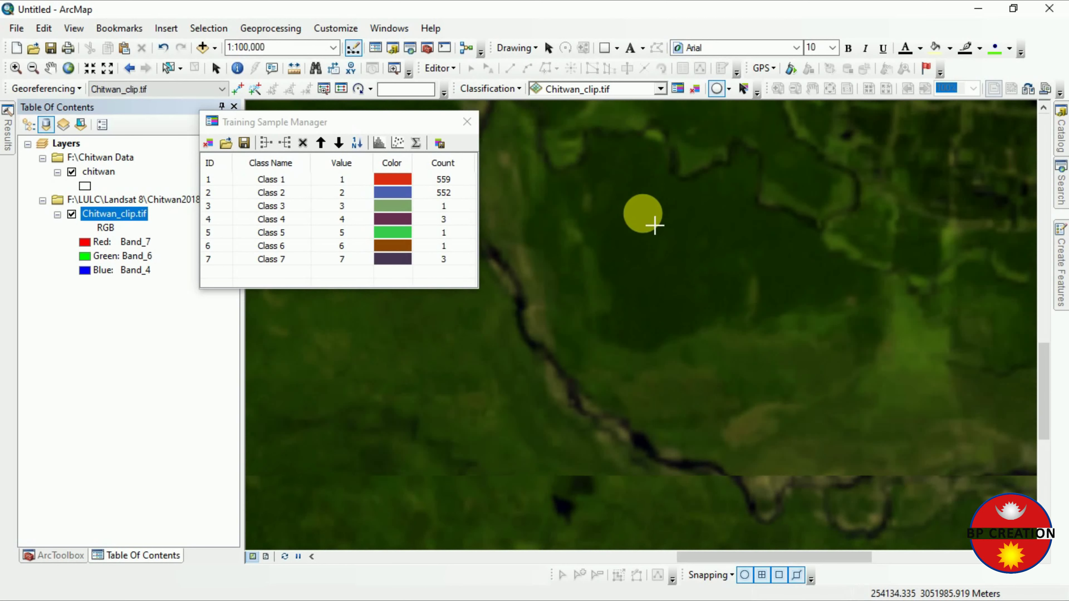
{"action": "scroll", "coordinate": [690, 280], "scroll_direction": "up", "scroll_amount": 3}
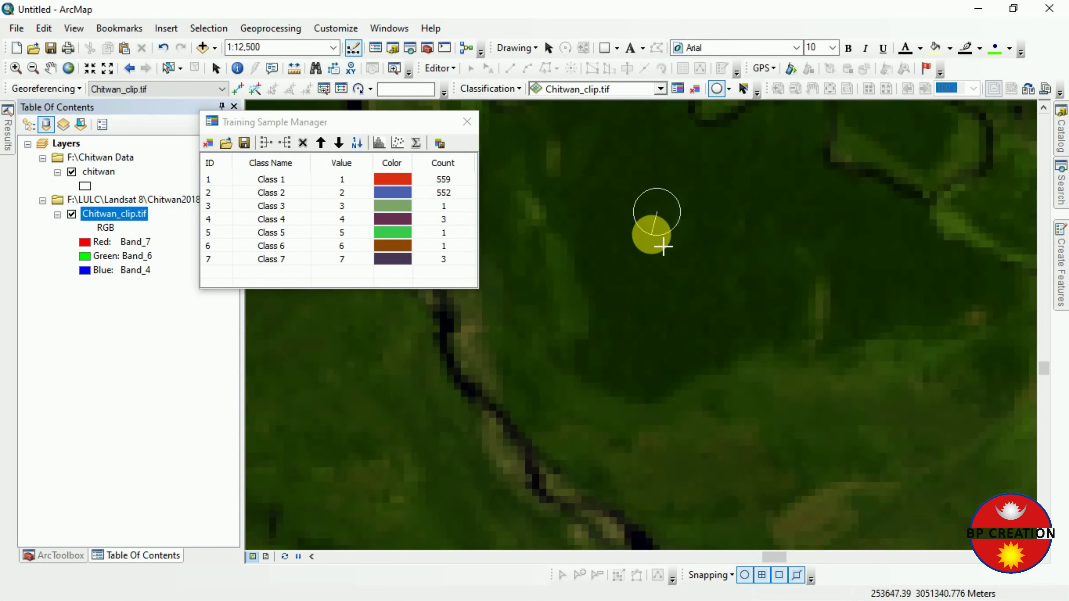
{"action": "left_click", "coordinate": [664, 246]}
Draw a circular training sample in the southwestern forest, near the district boundary and west of the tributary
{"action": "scroll", "coordinate": [762, 309], "scroll_direction": "down", "scroll_amount": 2}
{"action": "scroll", "coordinate": [748, 306], "scroll_direction": "down", "scroll_amount": 7}
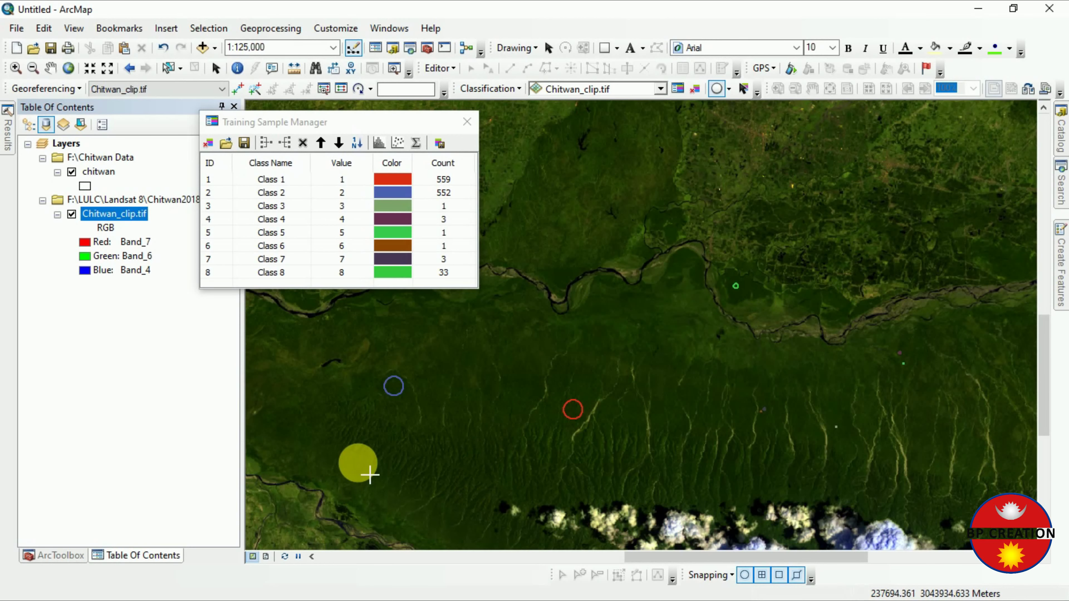
{"action": "scroll", "coordinate": [383, 475], "scroll_direction": "down", "scroll_amount": 2}
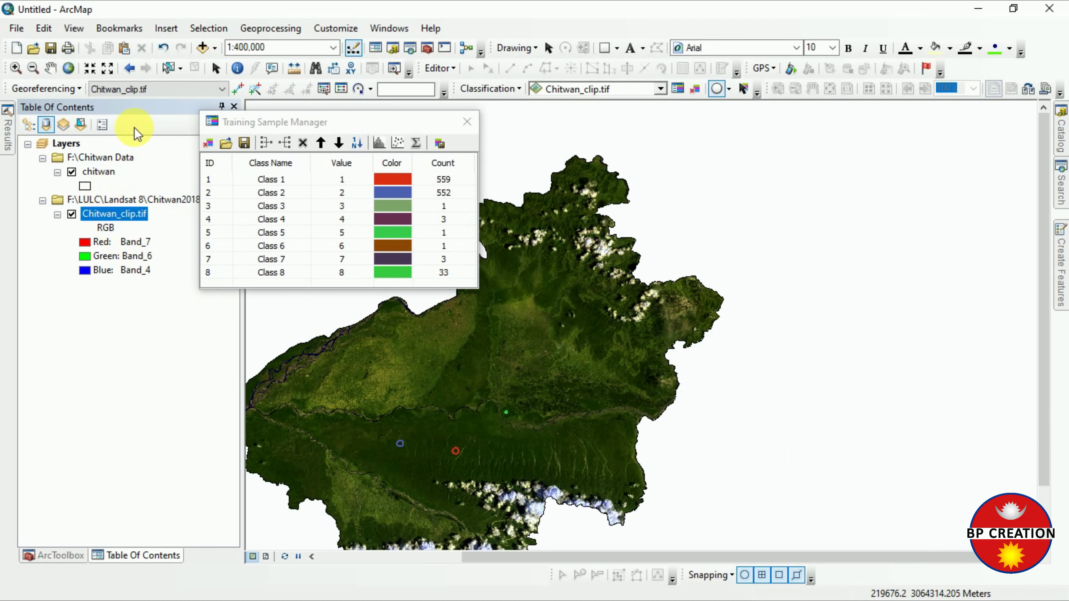
{"action": "left_click_drag", "start_coordinate": [286, 400], "coordinate": [547, 341]}
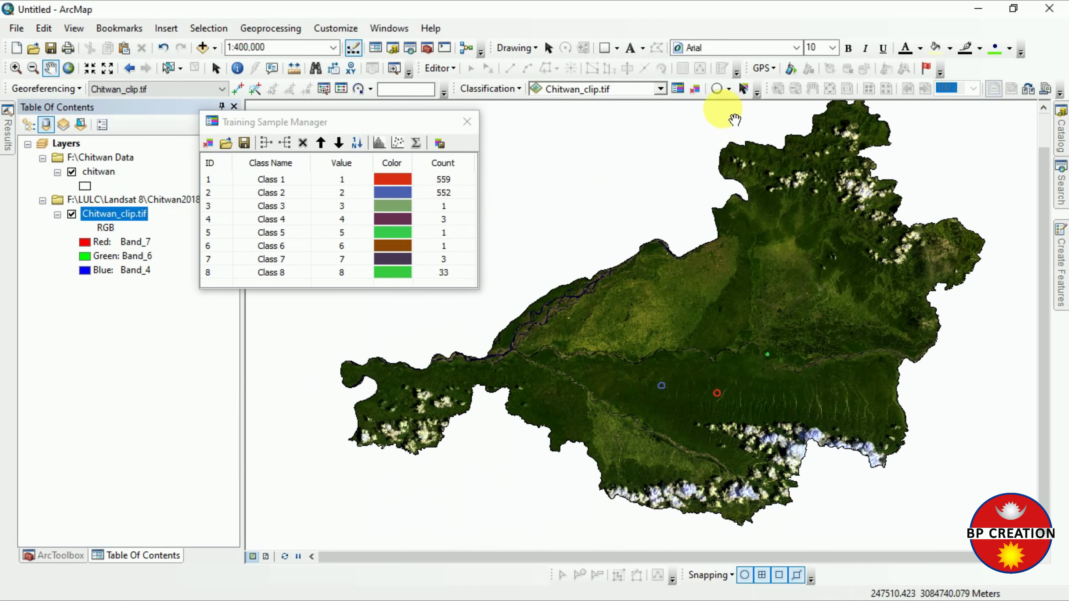
{"action": "left_click", "coordinate": [718, 92]}
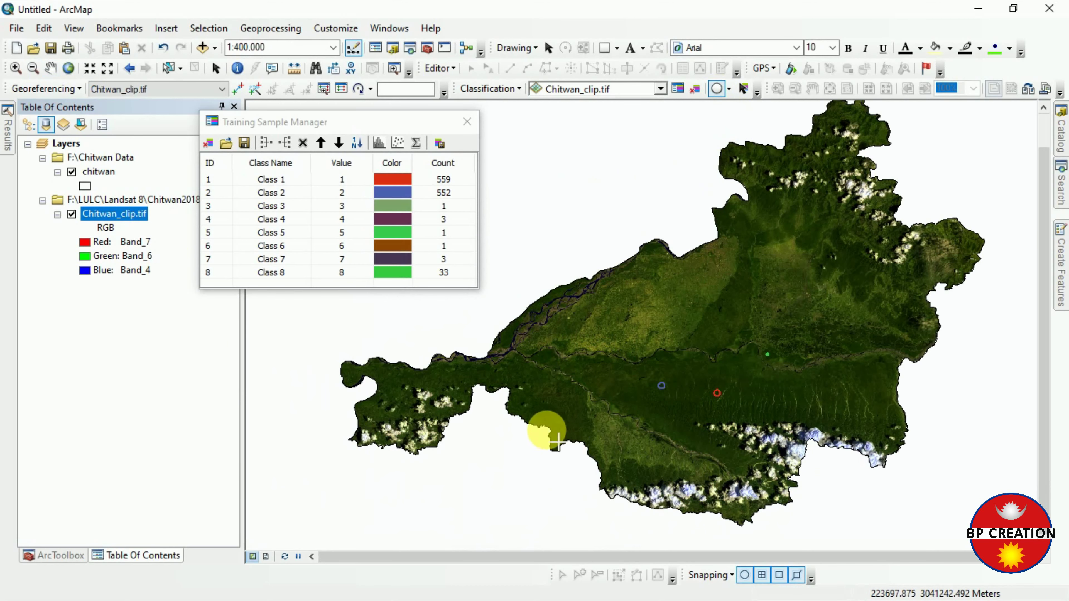
{"action": "scroll", "coordinate": [561, 434], "scroll_direction": "up", "scroll_amount": 2}
{"action": "scroll", "coordinate": [562, 428], "scroll_direction": "down", "scroll_amount": 3}
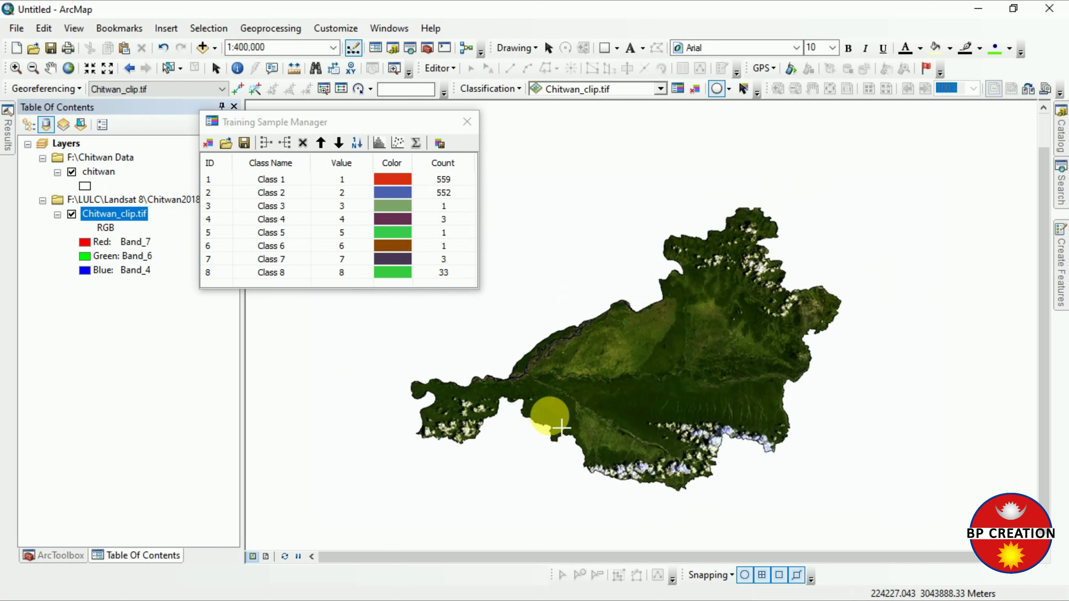
{"action": "scroll", "coordinate": [606, 390], "scroll_direction": "down", "scroll_amount": 3}
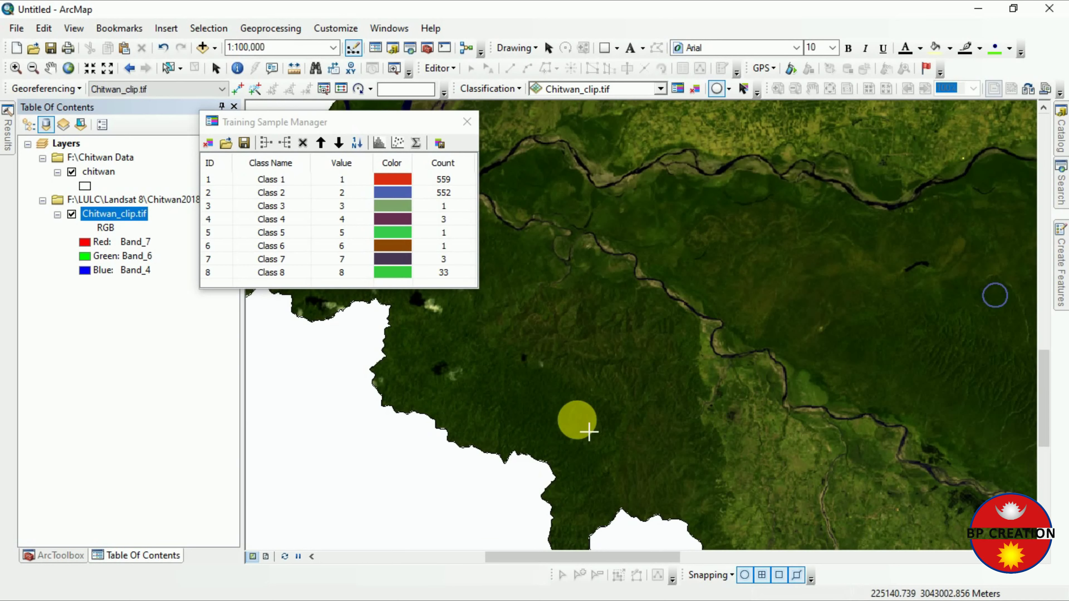
{"action": "scroll", "coordinate": [593, 394], "scroll_direction": "down", "scroll_amount": 2}
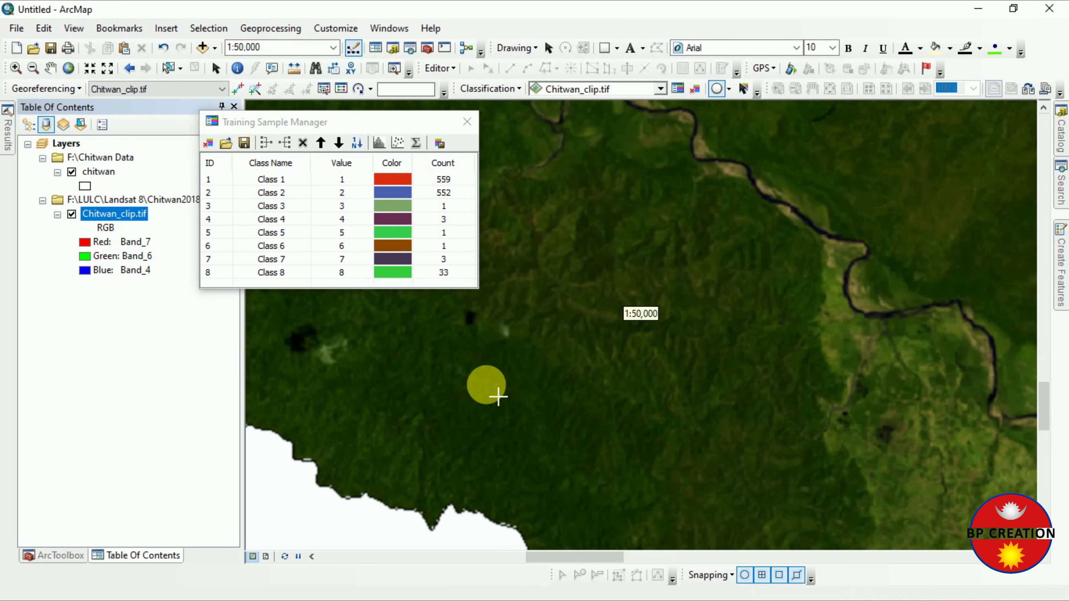
{"action": "scroll", "coordinate": [623, 395], "scroll_direction": "up", "scroll_amount": 4}
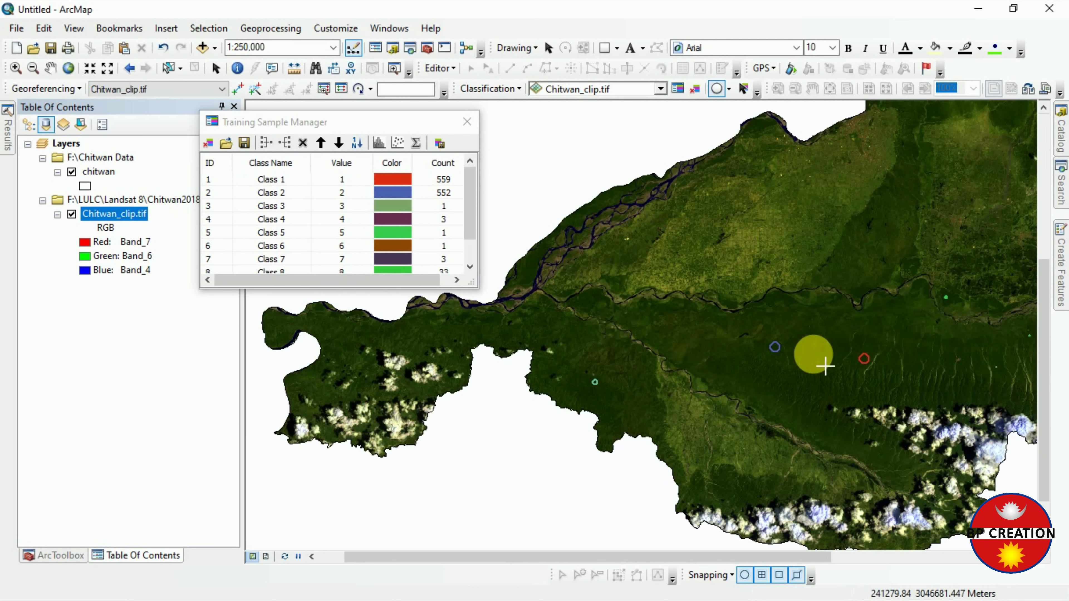
Draw five circular training samples in the ridged forest between the pale streambeds, just north of the southern cloud band
{"action": "scroll", "coordinate": [886, 402], "scroll_direction": "up", "scroll_amount": 2}
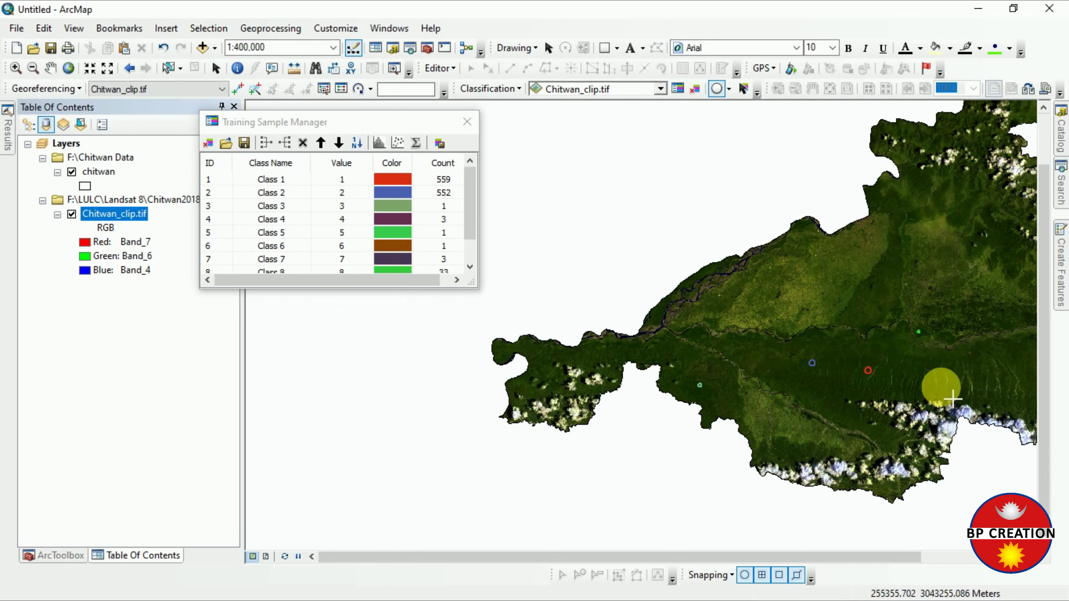
{"action": "scroll", "coordinate": [943, 394], "scroll_direction": "down", "scroll_amount": 6}
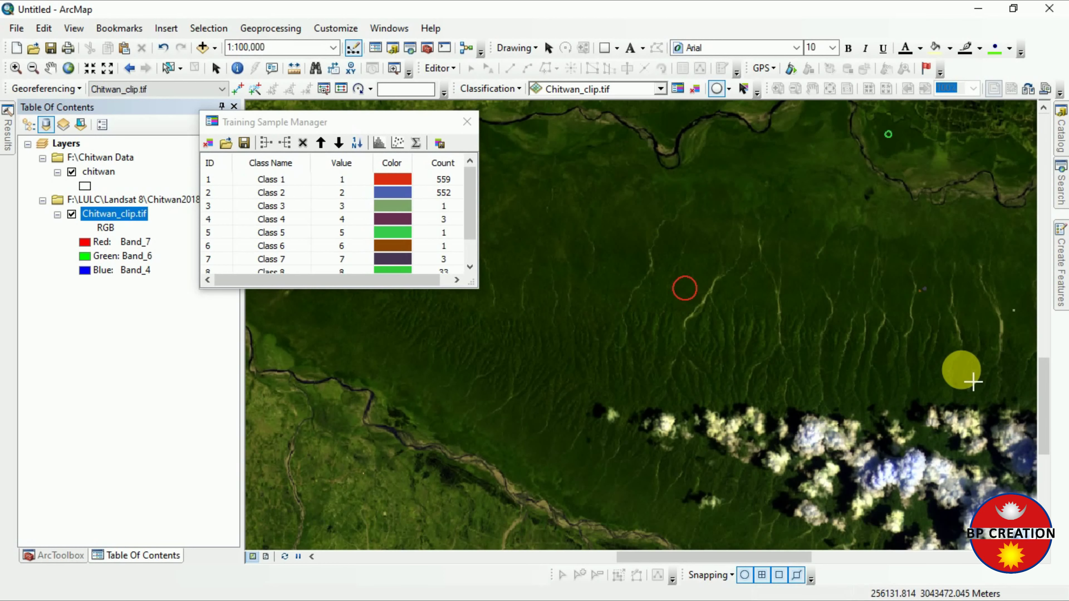
{"action": "scroll", "coordinate": [927, 396], "scroll_direction": "down", "scroll_amount": 3}
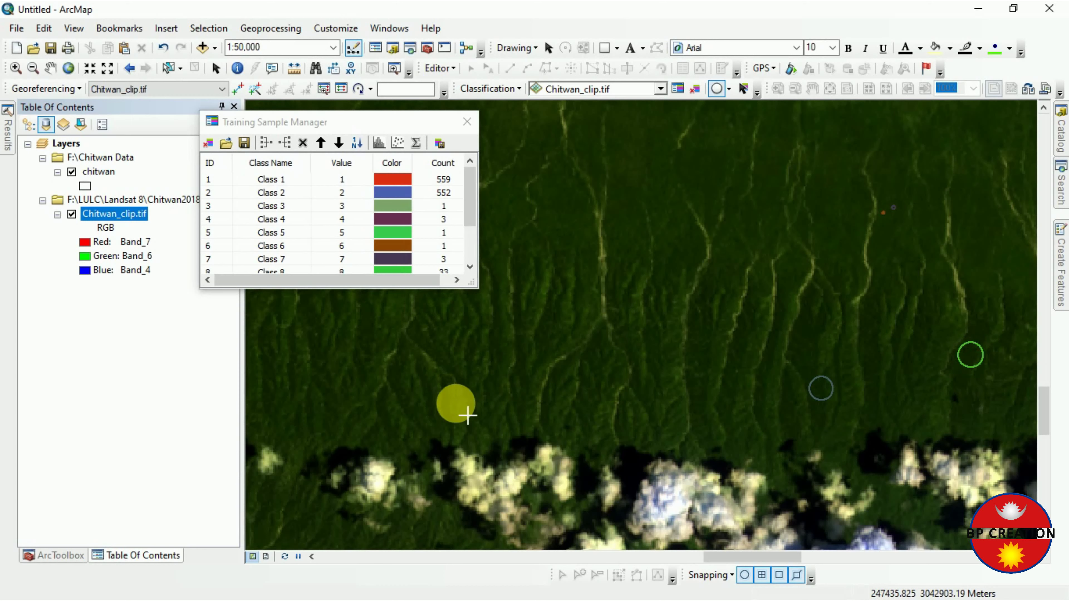
{"action": "left_click", "coordinate": [610, 430]}
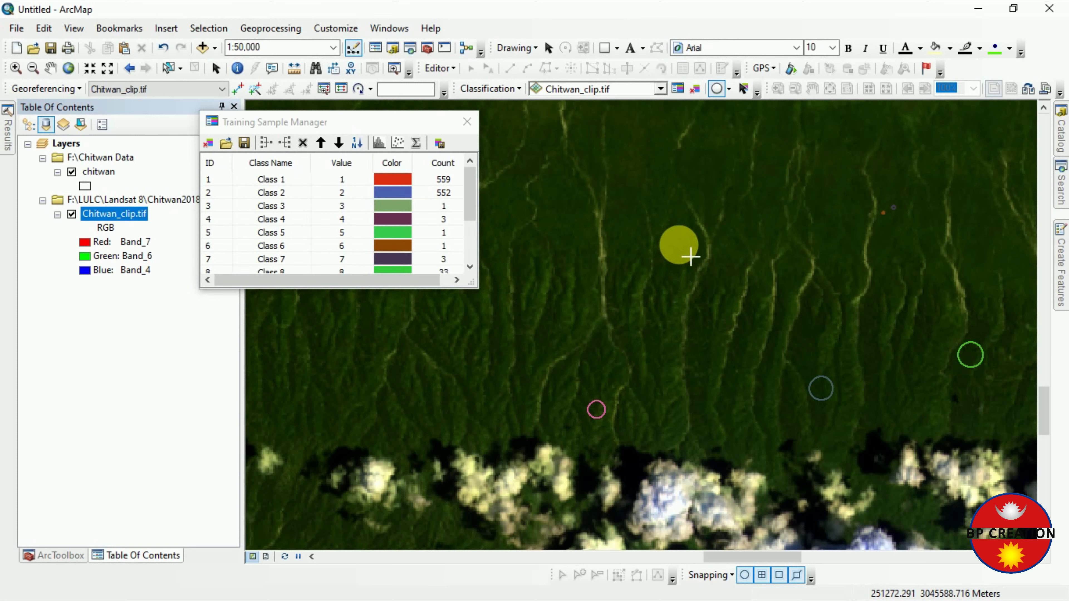
{"action": "left_click", "coordinate": [696, 272]}
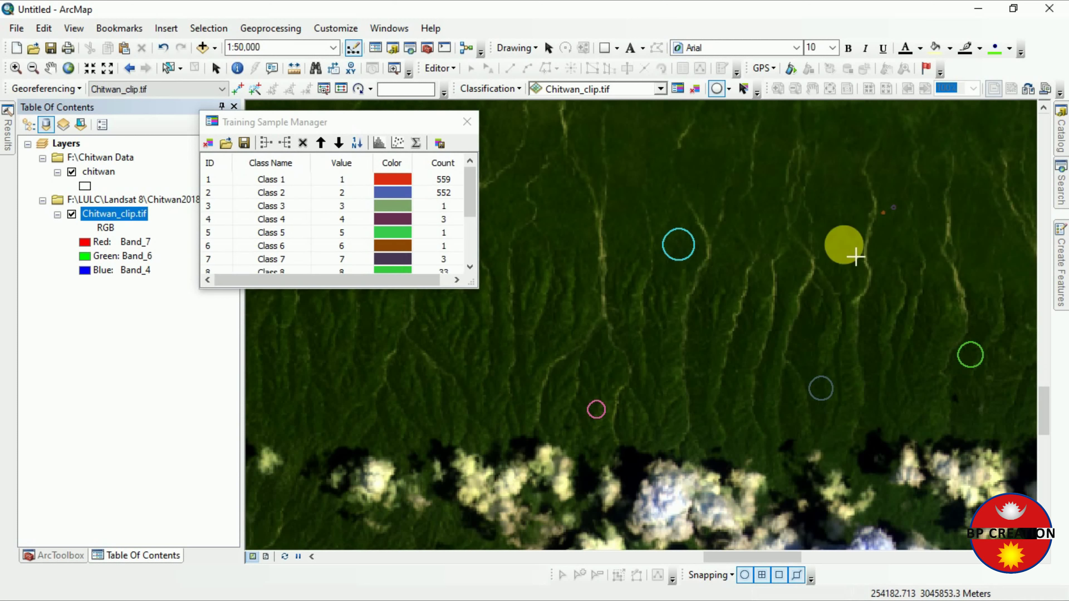
{"action": "left_click", "coordinate": [847, 282]}
{"action": "scroll", "coordinate": [368, 198], "scroll_direction": "down", "scroll_amount": 3}
{"action": "scroll", "coordinate": [360, 213], "scroll_direction": "up", "scroll_amount": 3}
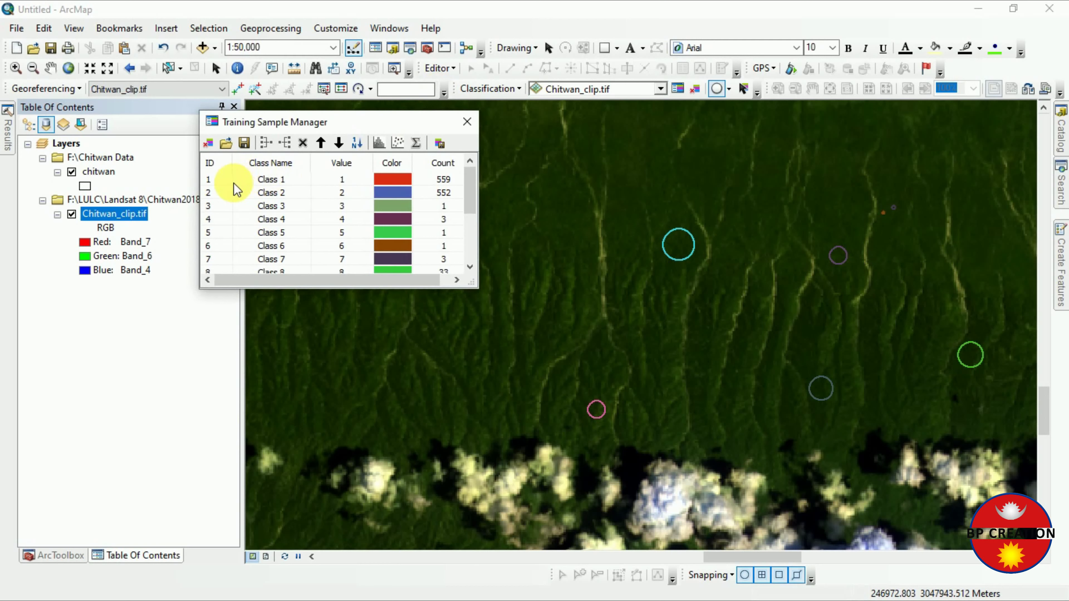
Select all the collected forest training samples and merge them into a single class
{"action": "double_click", "coordinate": [252, 206]}
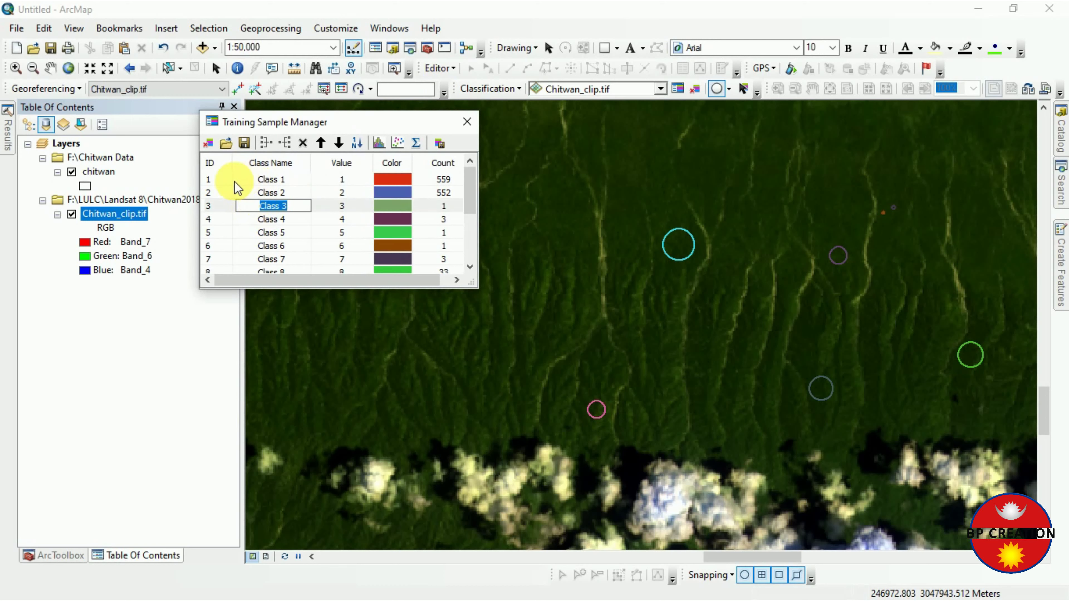
{"action": "key", "text": "Return"}
{"action": "key", "text": "ctrl+a"}
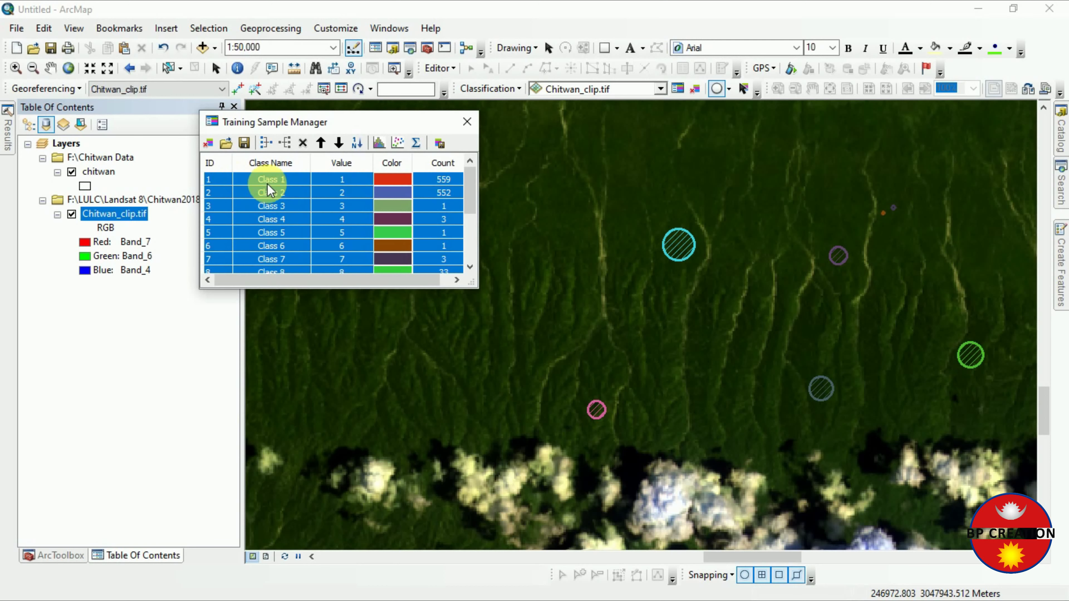
{"action": "left_click", "coordinate": [266, 144]}
Rename the merged training class as Forest
{"action": "left_click", "coordinate": [282, 180]}
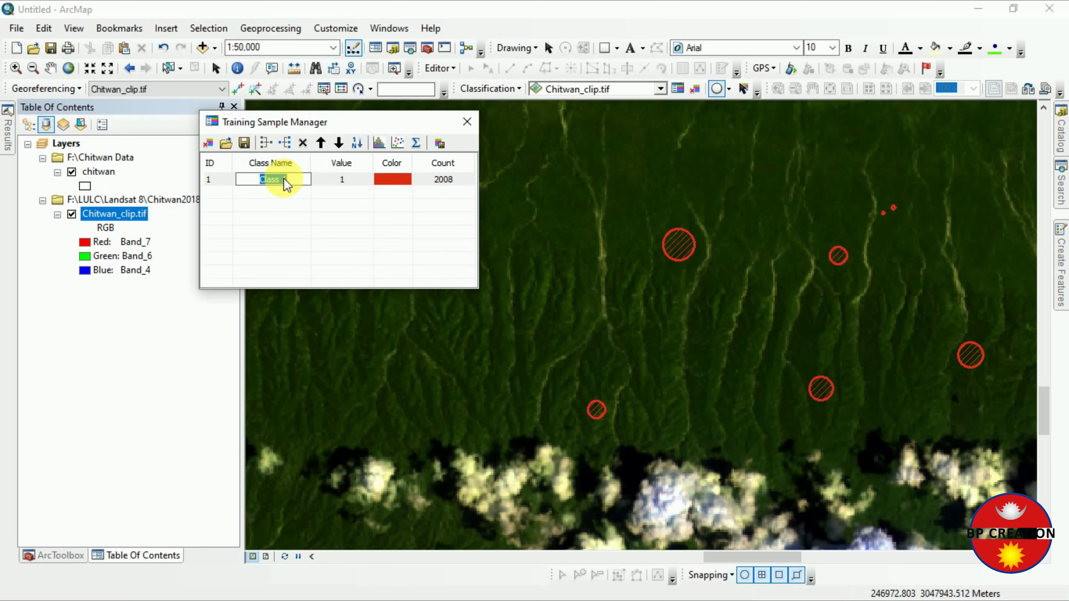
{"action": "type", "text": "F"}
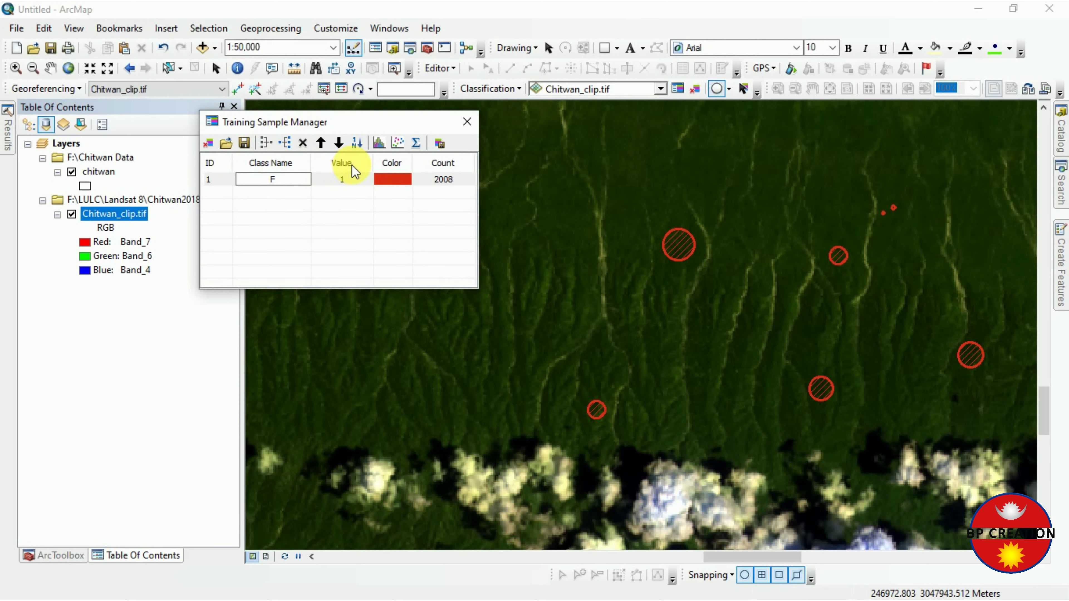
{"action": "type", "text": "orest"}
{"action": "left_click", "coordinate": [348, 187]}
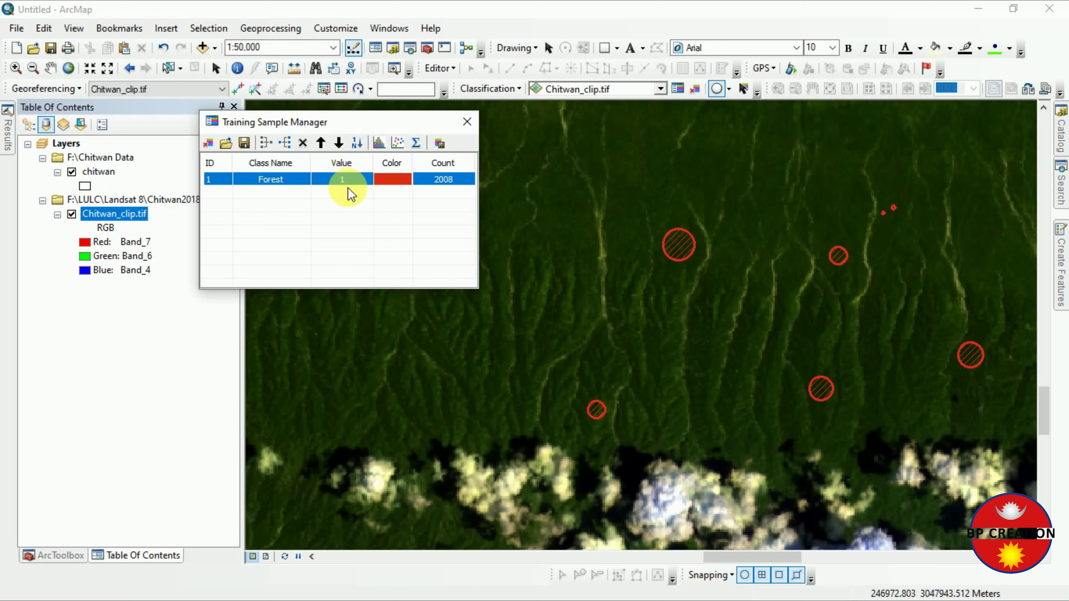
{"action": "left_click", "coordinate": [398, 175]}
{"action": "left_click", "coordinate": [342, 202]}
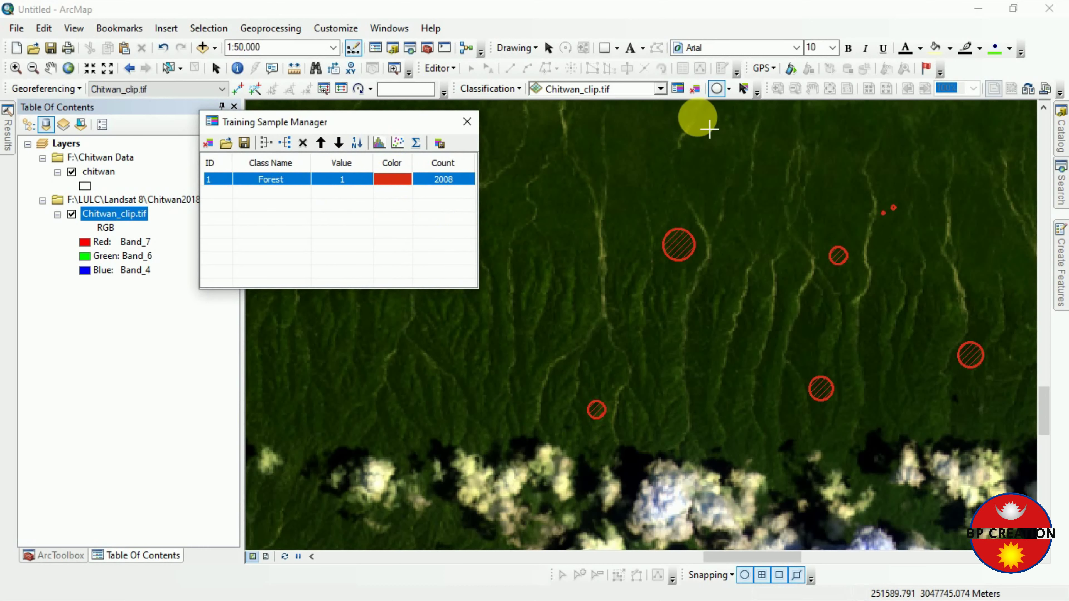
Draw a circular training sample in the wide, dark blue channel bend of the northwestern braided river
{"action": "left_click", "coordinate": [714, 91]}
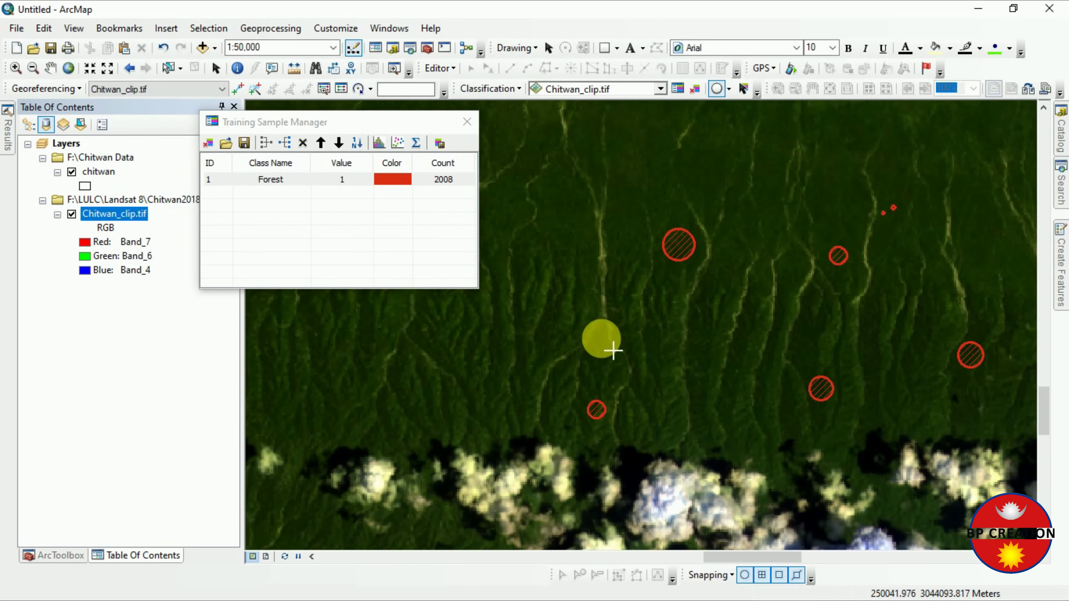
{"action": "scroll", "coordinate": [594, 367], "scroll_direction": "up", "scroll_amount": 1}
{"action": "scroll", "coordinate": [593, 367], "scroll_direction": "up", "scroll_amount": 5}
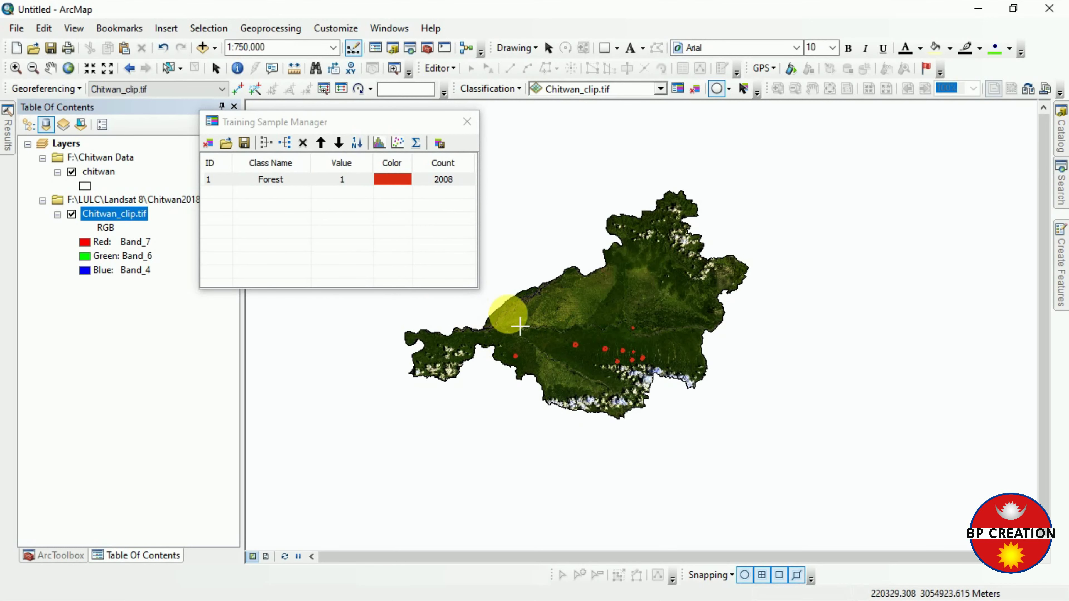
{"action": "scroll", "coordinate": [508, 326], "scroll_direction": "down", "scroll_amount": 1}
{"action": "scroll", "coordinate": [507, 327], "scroll_direction": "down", "scroll_amount": 5}
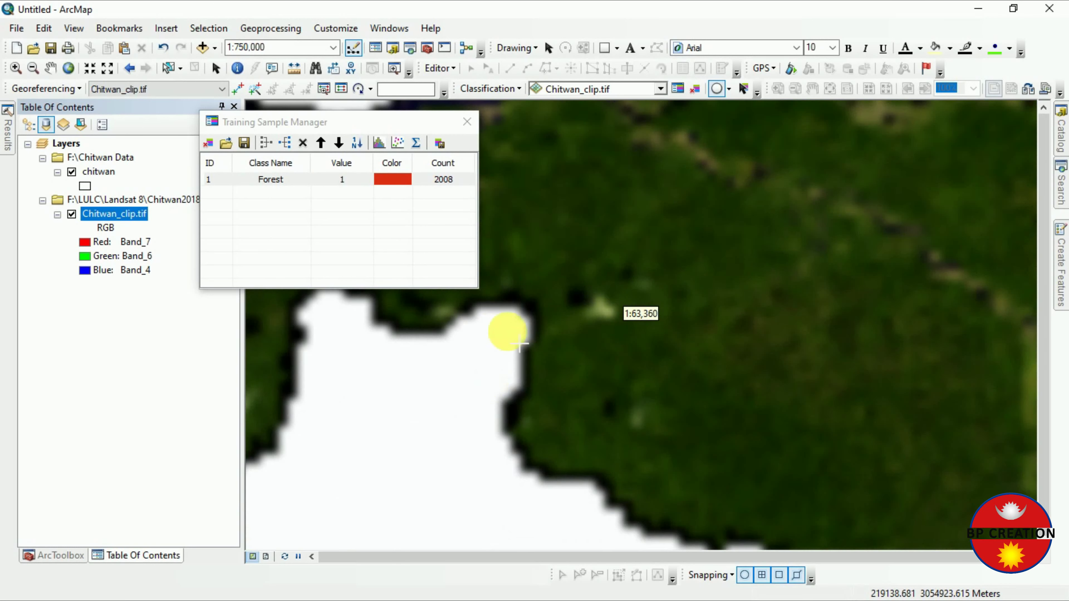
{"action": "scroll", "coordinate": [602, 259], "scroll_direction": "up", "scroll_amount": 2}
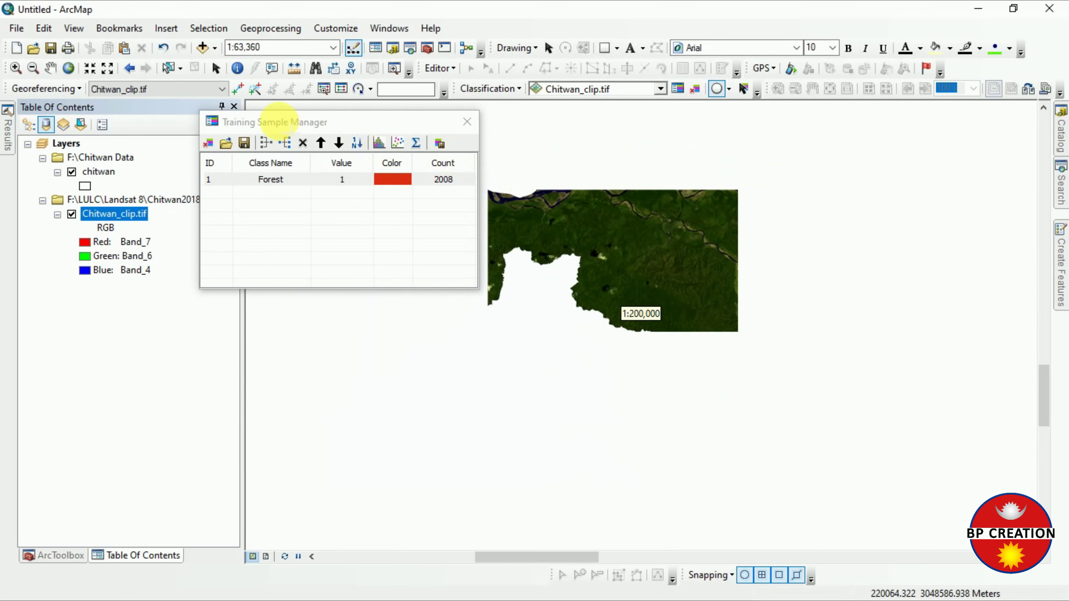
{"action": "left_click", "coordinate": [68, 68]}
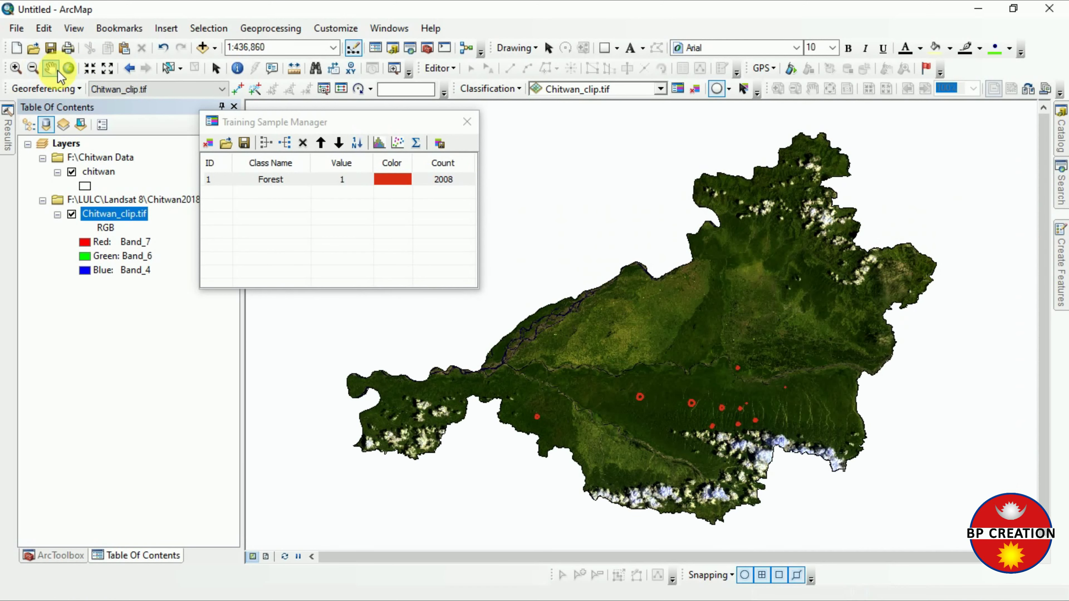
{"action": "scroll", "coordinate": [541, 340], "scroll_direction": "up", "scroll_amount": 2}
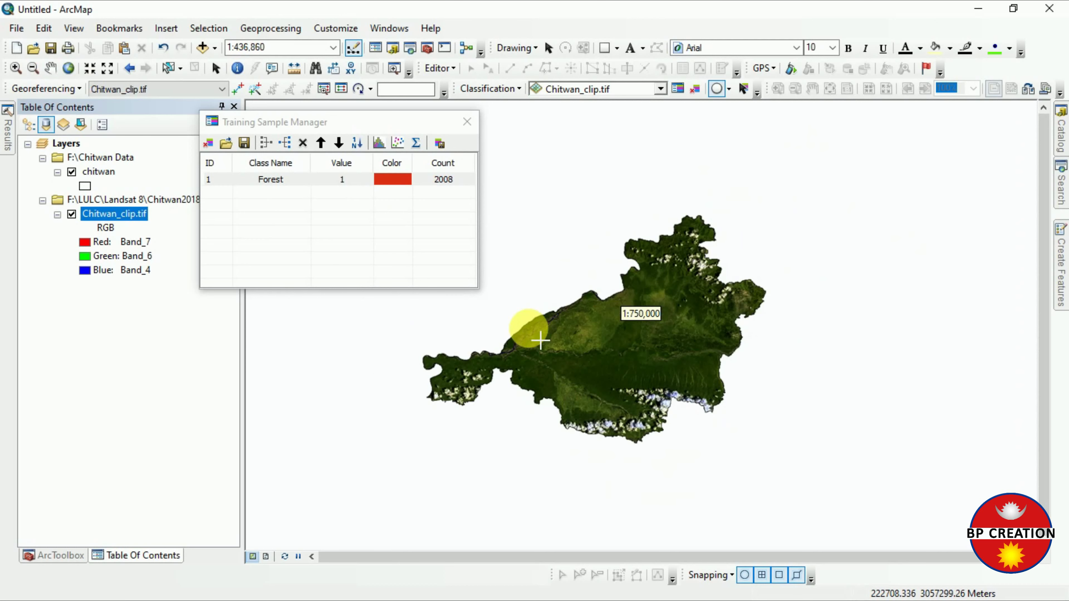
{"action": "scroll", "coordinate": [540, 340], "scroll_direction": "down", "scroll_amount": 3}
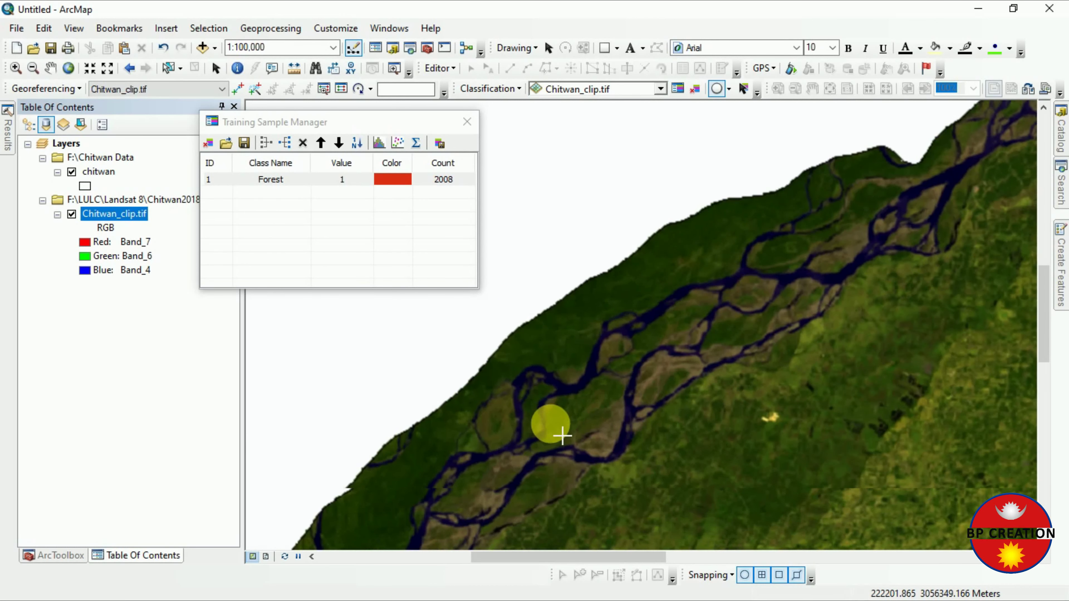
{"action": "scroll", "coordinate": [562, 435], "scroll_direction": "down", "scroll_amount": 4}
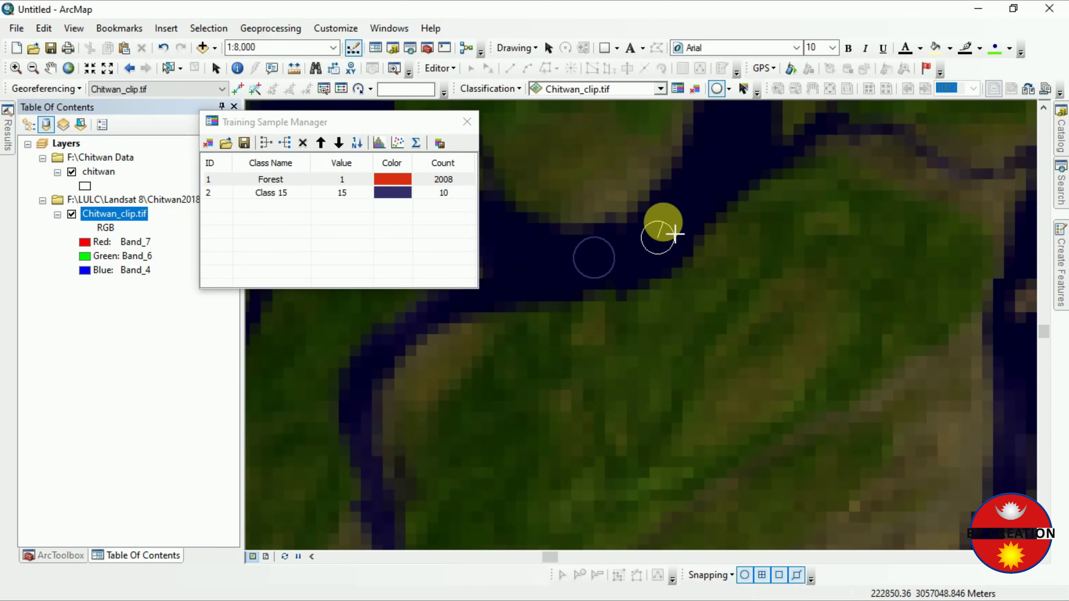
Draw six more circular water samples along the same channel, northeast up the channel and southwest into its narrow curving branch
{"action": "left_click_drag", "start_coordinate": [675, 234], "coordinate": [675, 235]}
{"action": "left_click_drag", "start_coordinate": [710, 176], "coordinate": [734, 173]}
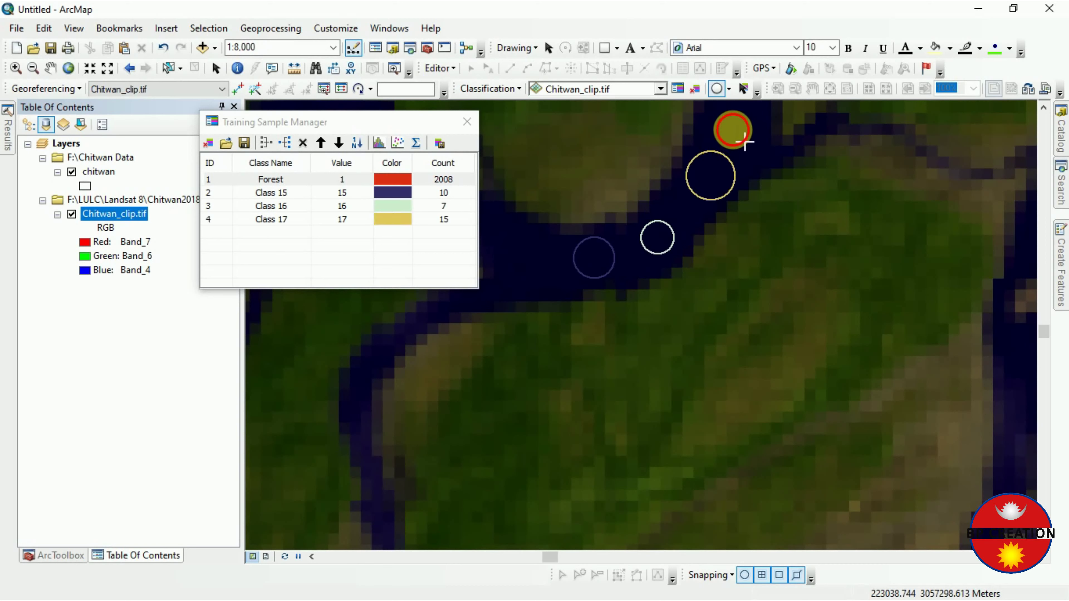
{"action": "left_click_drag", "start_coordinate": [748, 131], "coordinate": [746, 131]}
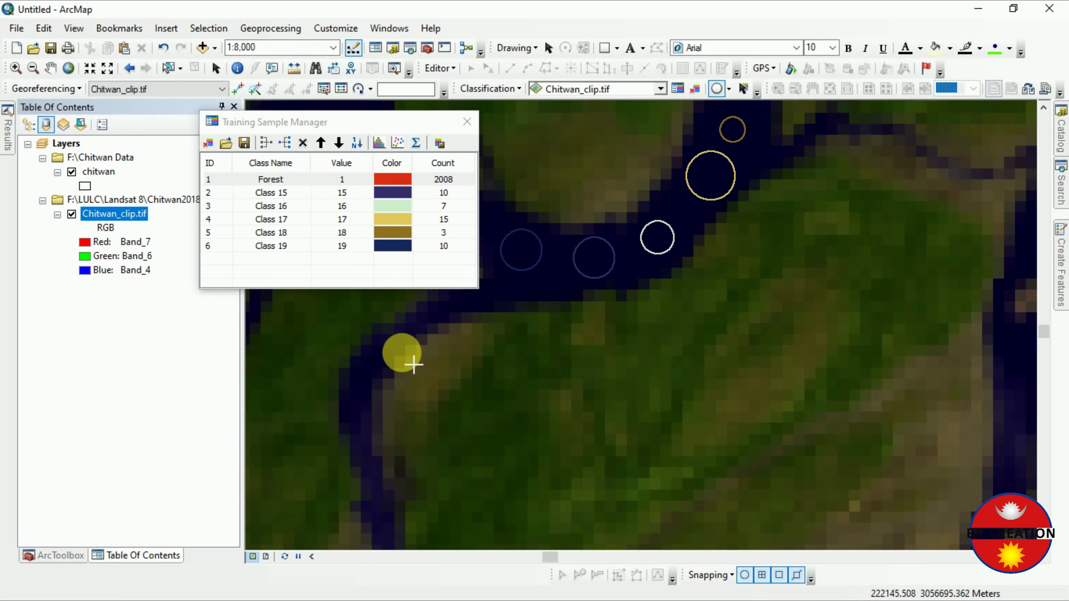
{"action": "left_click_drag", "start_coordinate": [392, 375], "coordinate": [392, 375]}
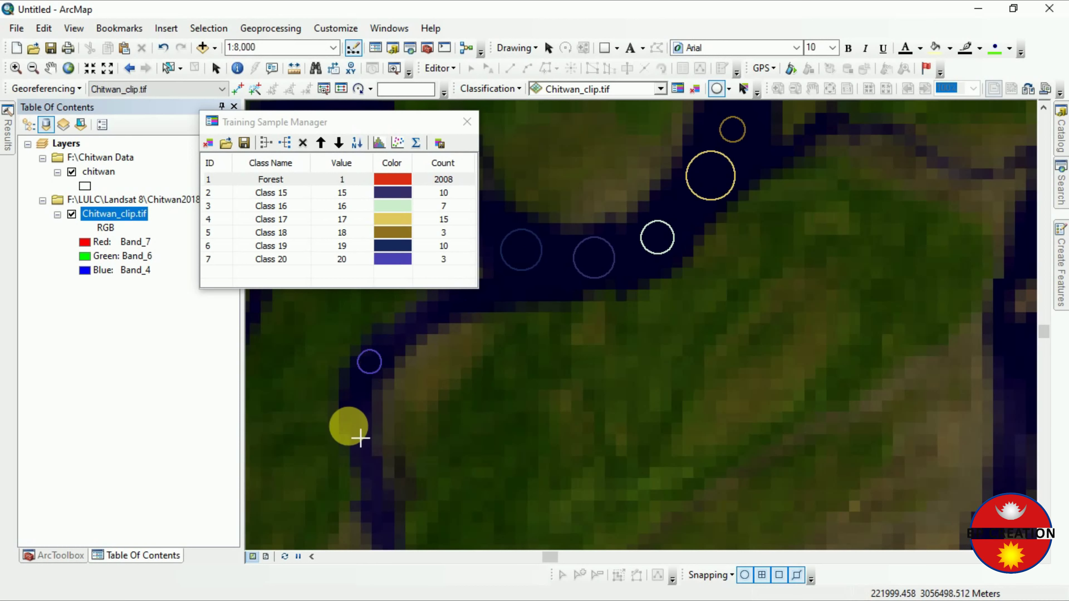
{"action": "left_click", "coordinate": [379, 447]}
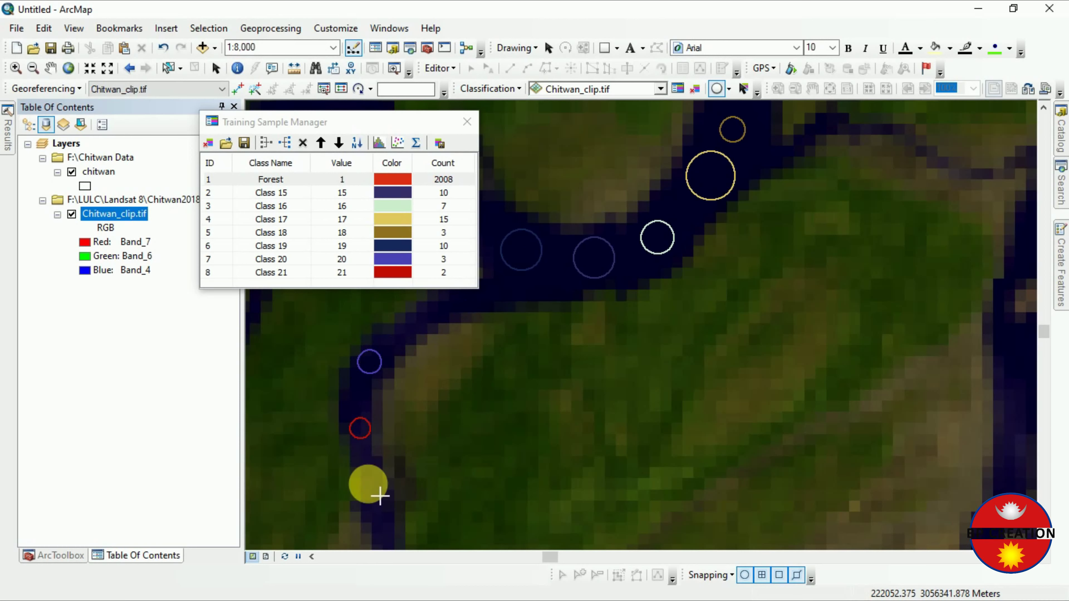
Draw six circular water samples around the next channel junction upstream, including its northern branch and the wide eastern channel
{"action": "scroll", "coordinate": [386, 509], "scroll_direction": "down", "scroll_amount": 5}
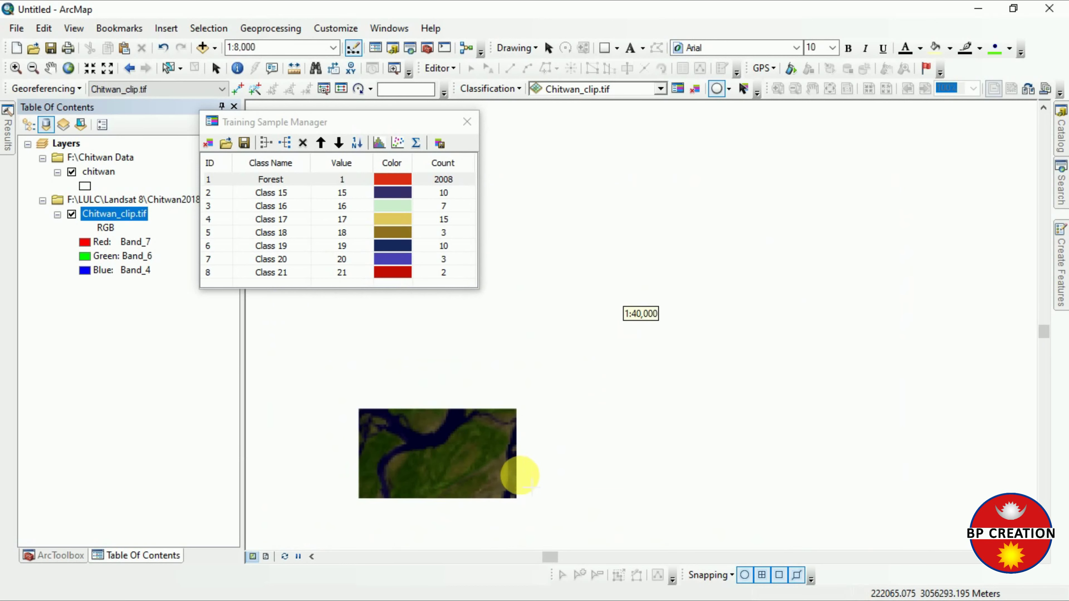
{"action": "scroll", "coordinate": [690, 270], "scroll_direction": "up", "scroll_amount": 5}
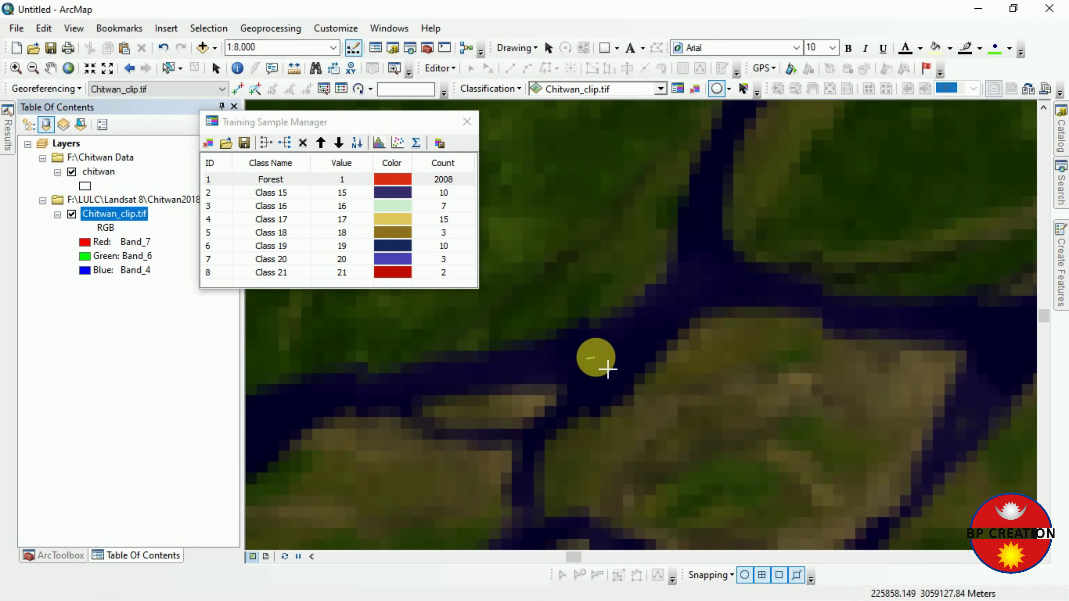
{"action": "left_click_drag", "start_coordinate": [585, 359], "coordinate": [598, 358]}
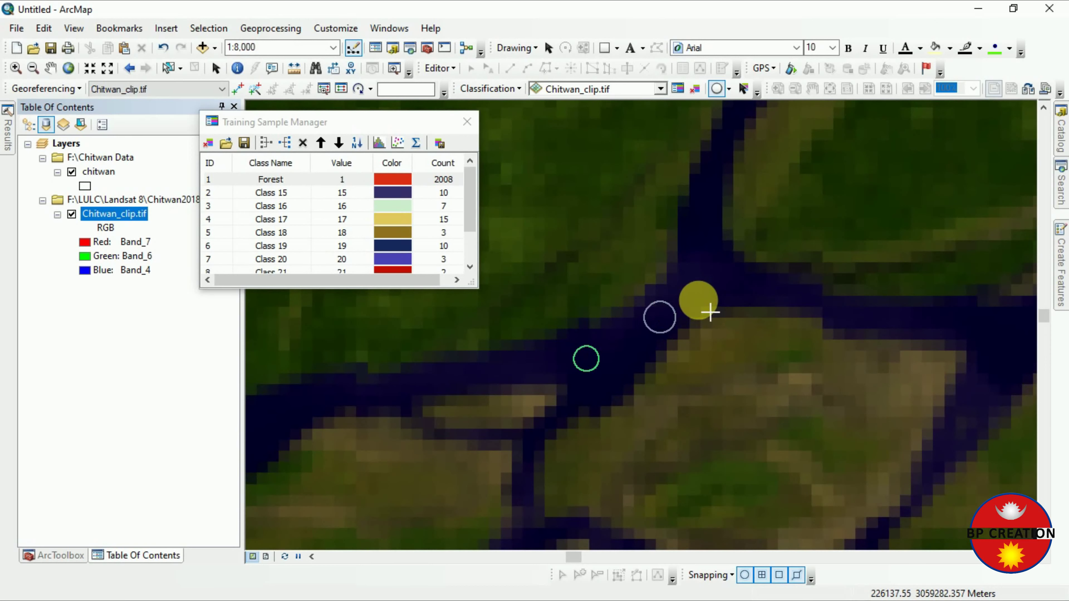
{"action": "left_click_drag", "start_coordinate": [724, 285], "coordinate": [724, 286]}
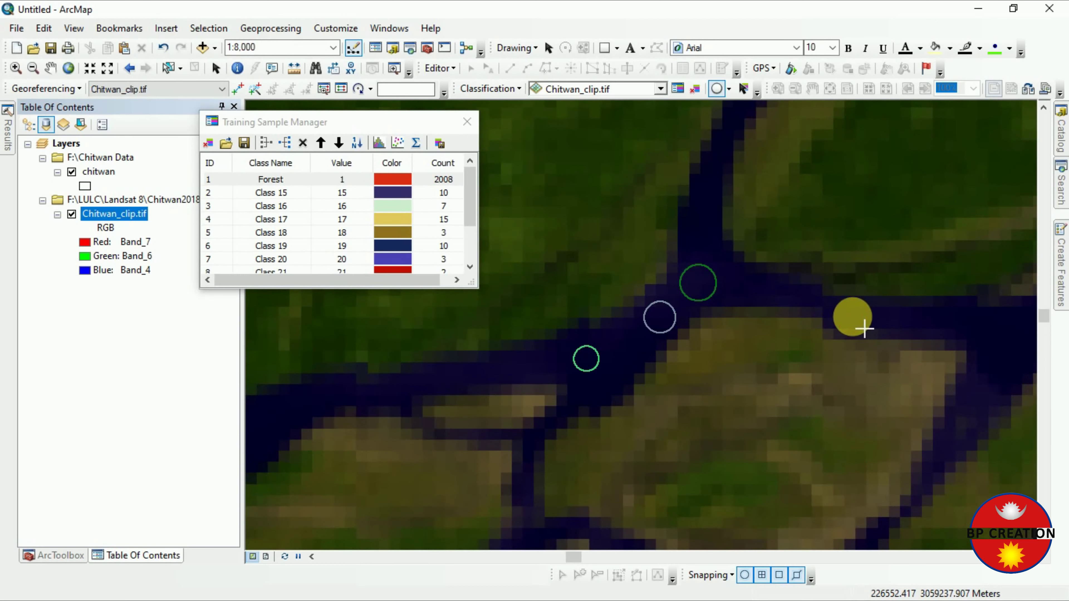
{"action": "left_click", "coordinate": [875, 328]}
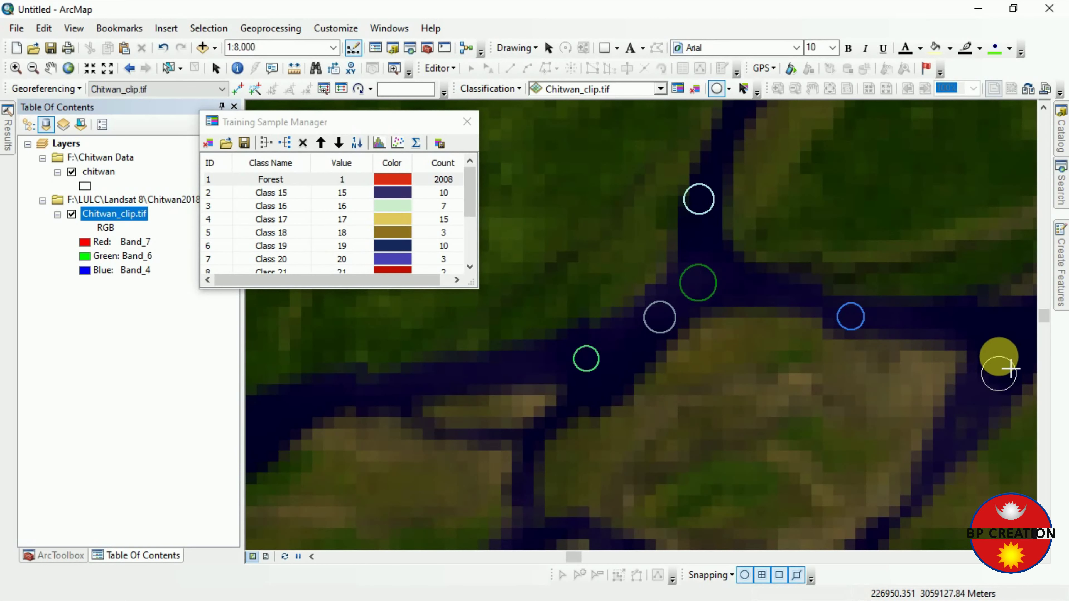
Draw four circular water samples in a row along the wide main channel just southwest of its confluence with the eastern tributary
{"action": "scroll", "coordinate": [802, 436], "scroll_direction": "up", "scroll_amount": 4}
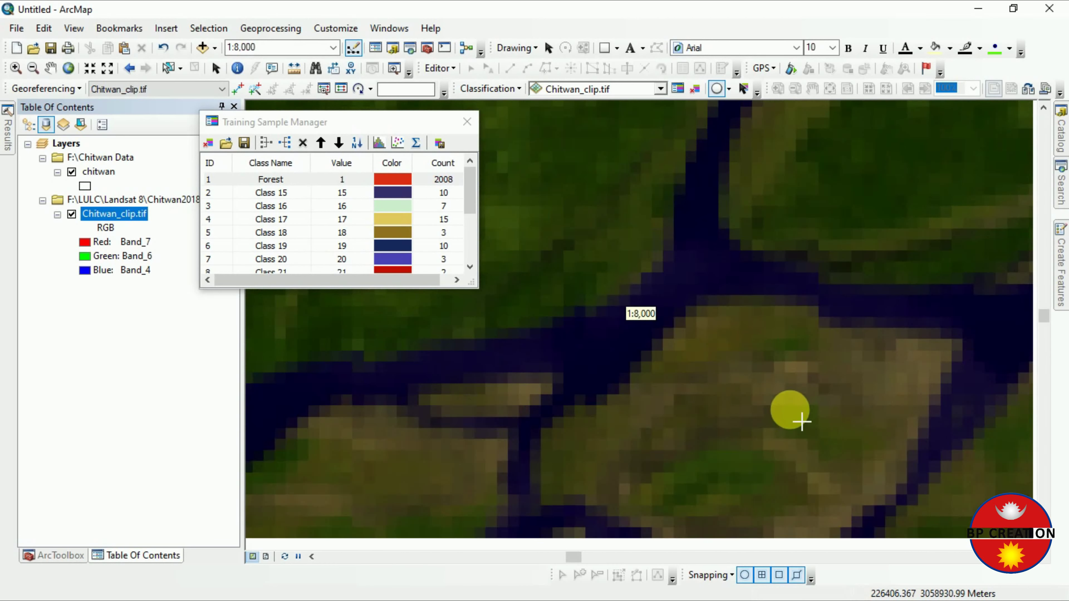
{"action": "scroll", "coordinate": [794, 418], "scroll_direction": "up", "scroll_amount": 3}
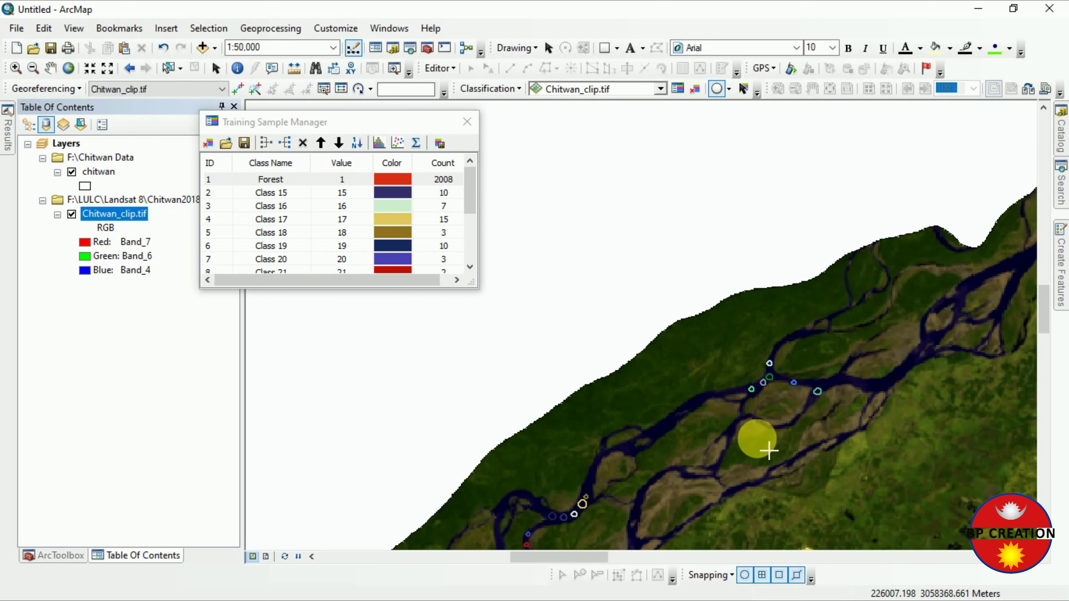
{"action": "scroll", "coordinate": [803, 511], "scroll_direction": "up", "scroll_amount": 2}
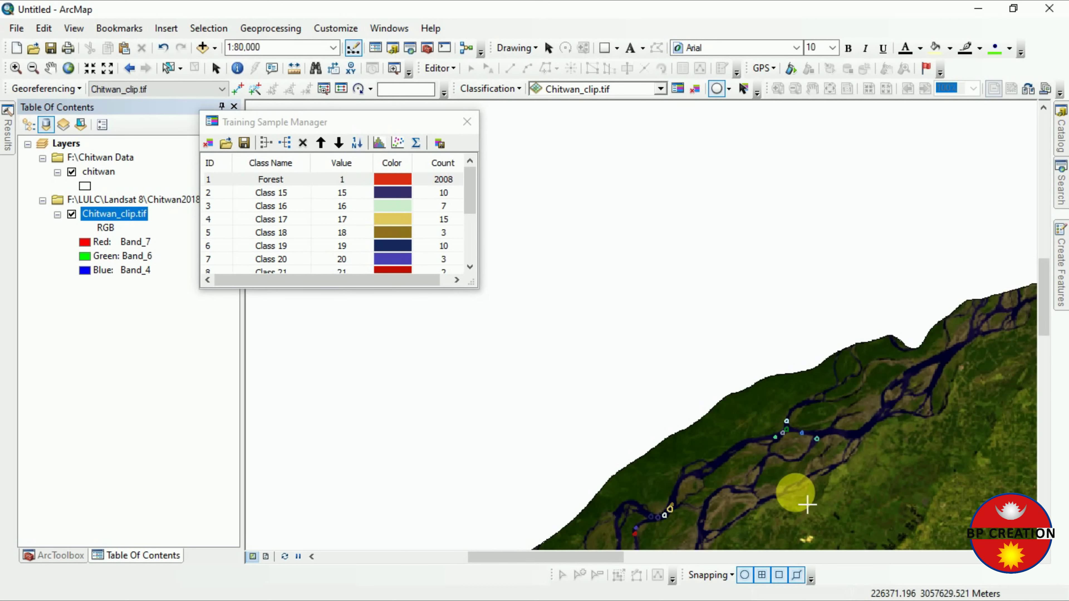
{"action": "left_click", "coordinate": [71, 67]}
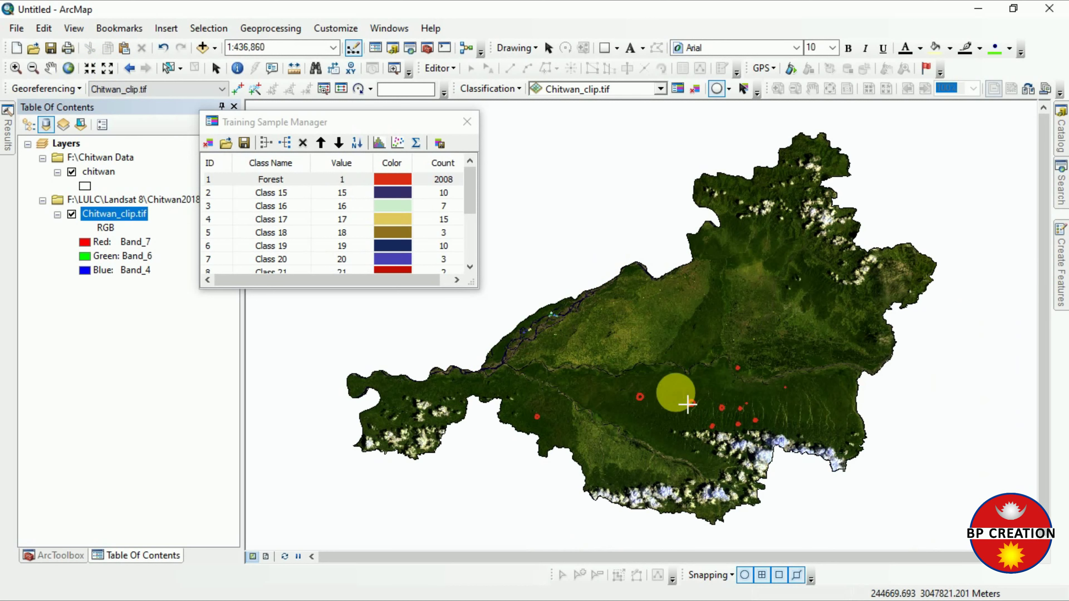
{"action": "scroll", "coordinate": [489, 392], "scroll_direction": "up", "scroll_amount": 2}
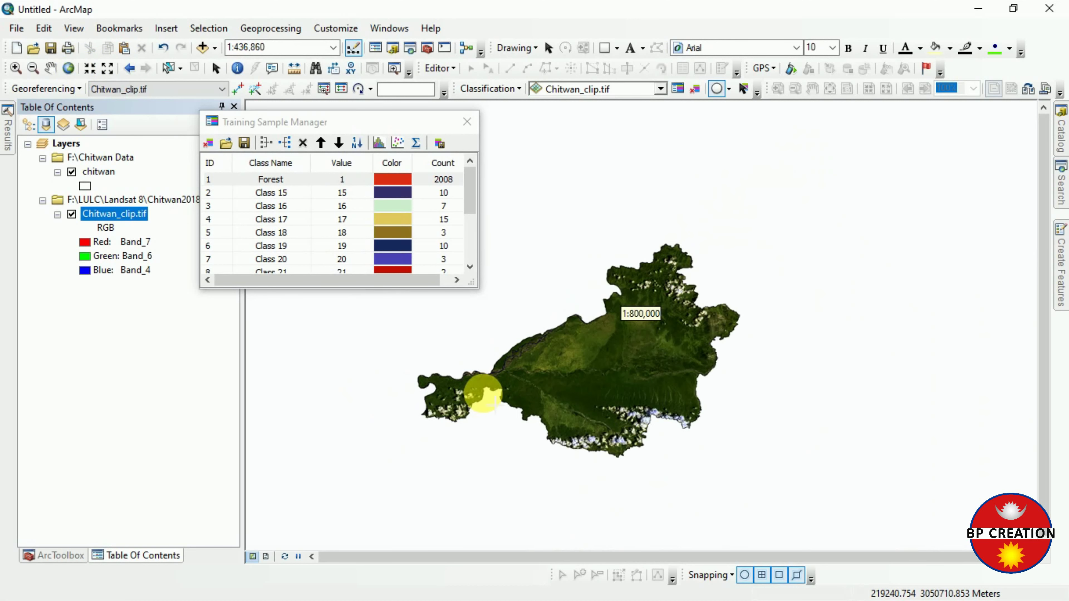
{"action": "scroll", "coordinate": [488, 393], "scroll_direction": "down", "scroll_amount": 10}
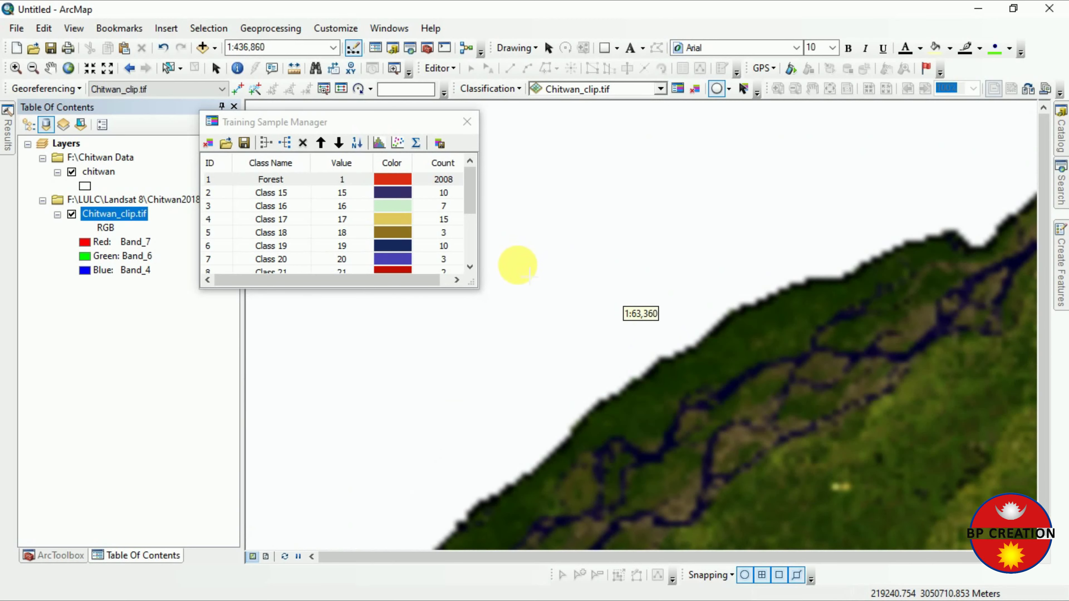
{"action": "scroll", "coordinate": [610, 448], "scroll_direction": "up", "scroll_amount": 3}
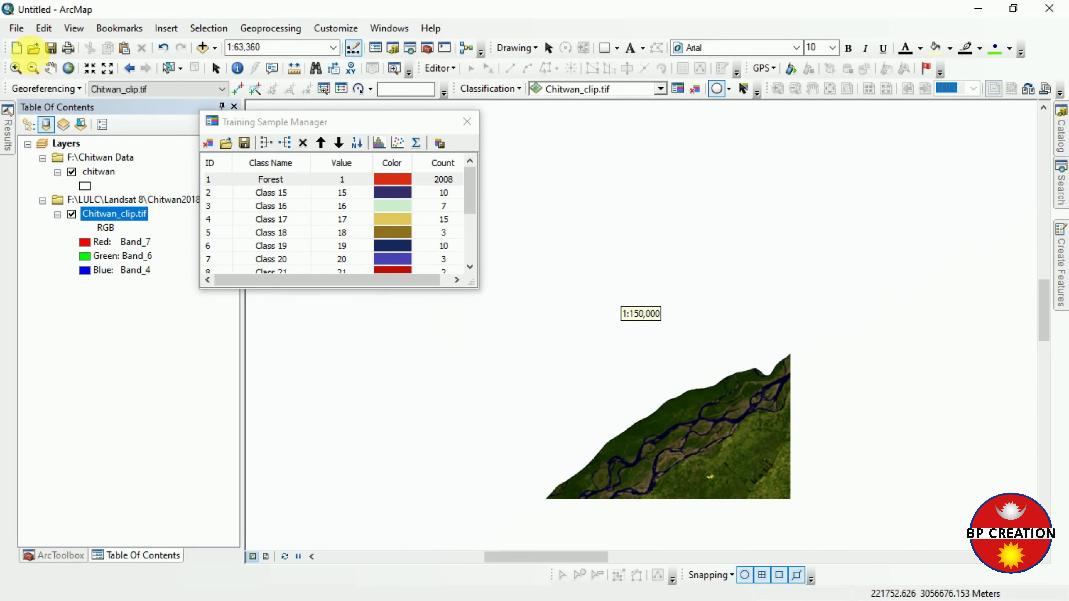
{"action": "left_click", "coordinate": [66, 69]}
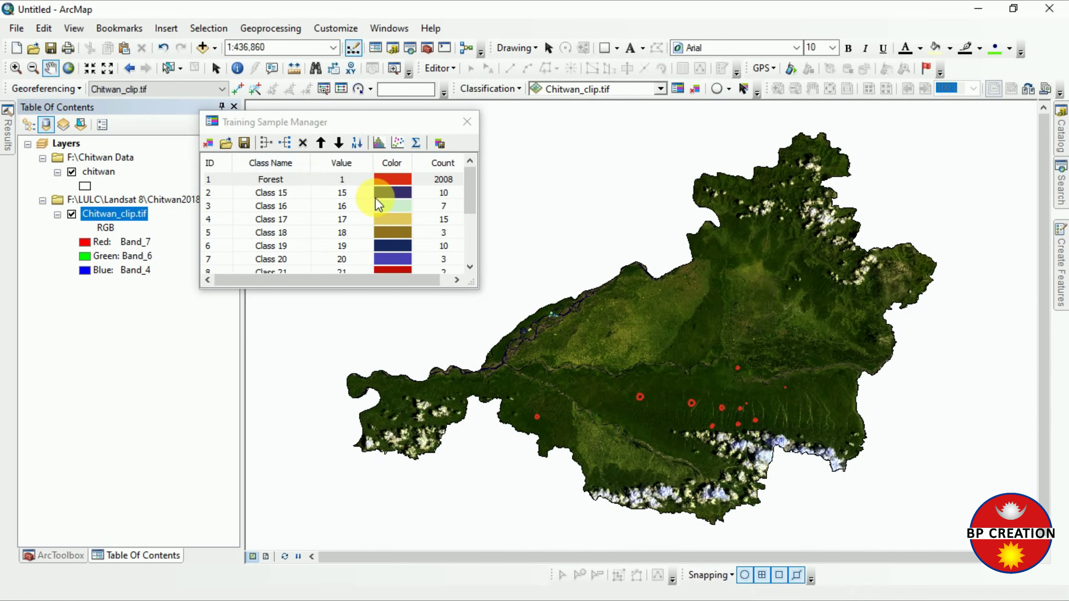
{"action": "scroll", "coordinate": [500, 334], "scroll_direction": "down", "scroll_amount": 6}
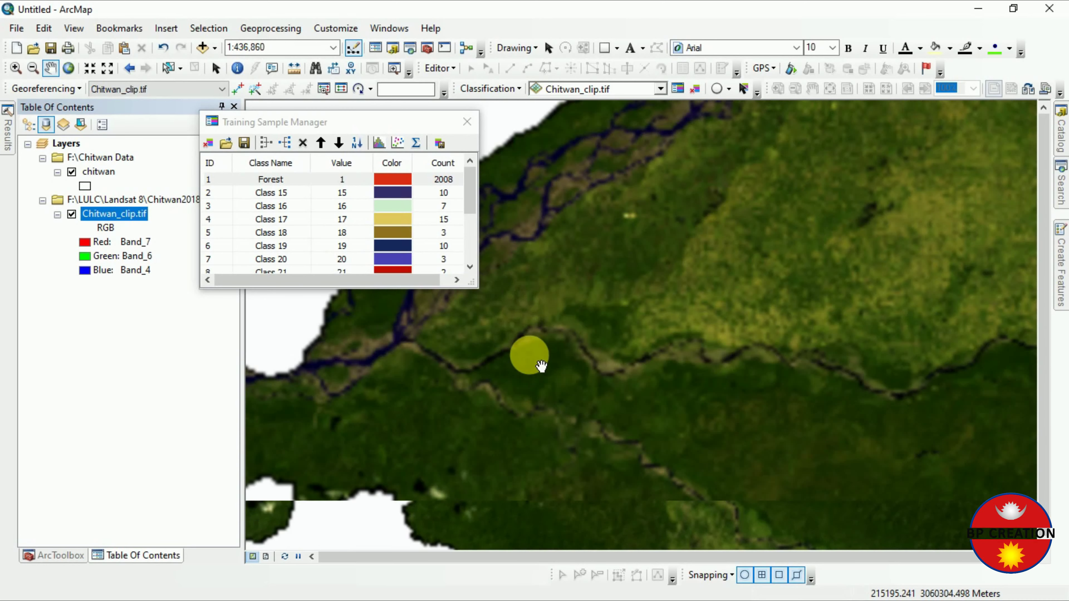
{"action": "scroll", "coordinate": [536, 365], "scroll_direction": "down", "scroll_amount": 3}
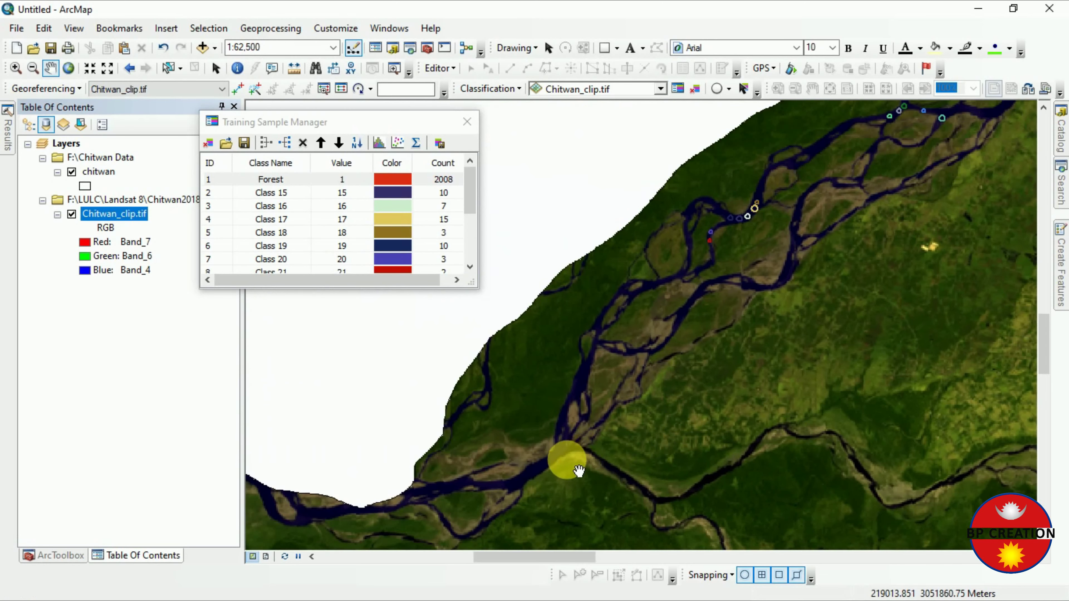
{"action": "scroll", "coordinate": [578, 471], "scroll_direction": "down", "scroll_amount": 4}
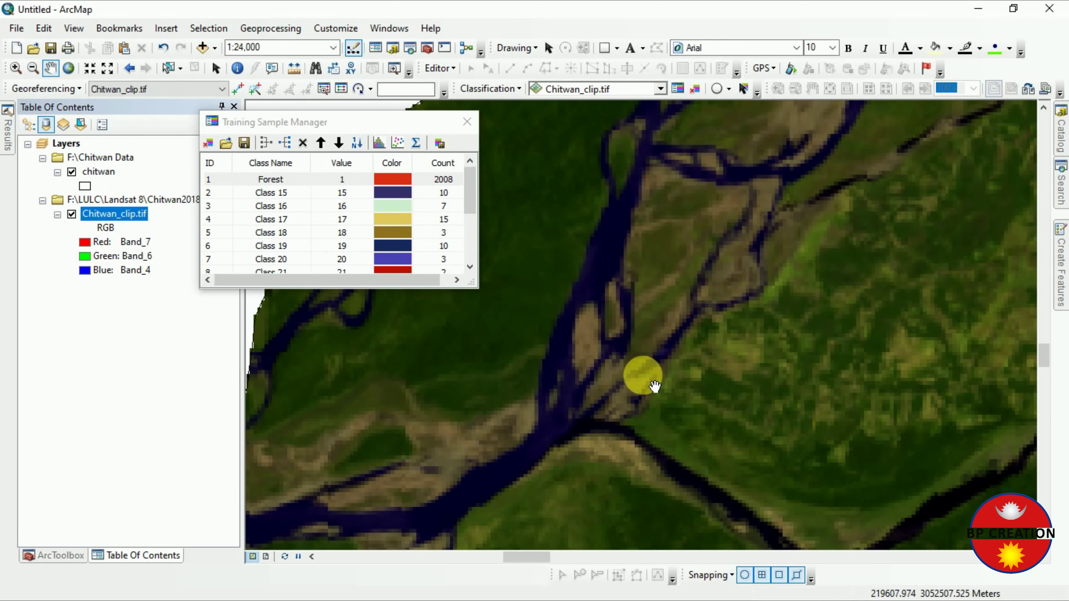
{"action": "scroll", "coordinate": [654, 386], "scroll_direction": "down", "scroll_amount": 2}
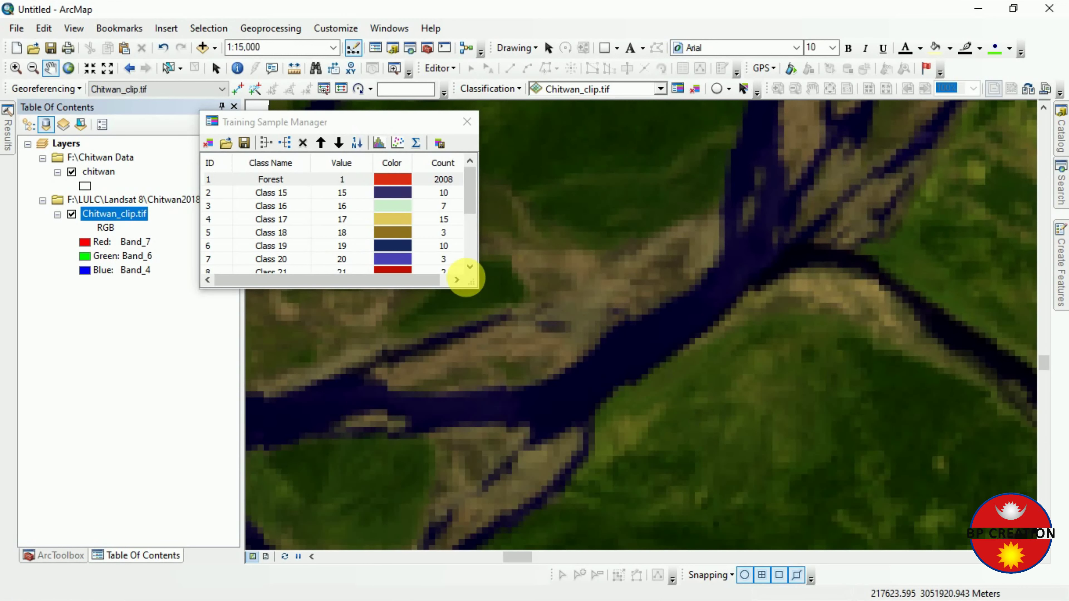
{"action": "left_click", "coordinate": [716, 89]}
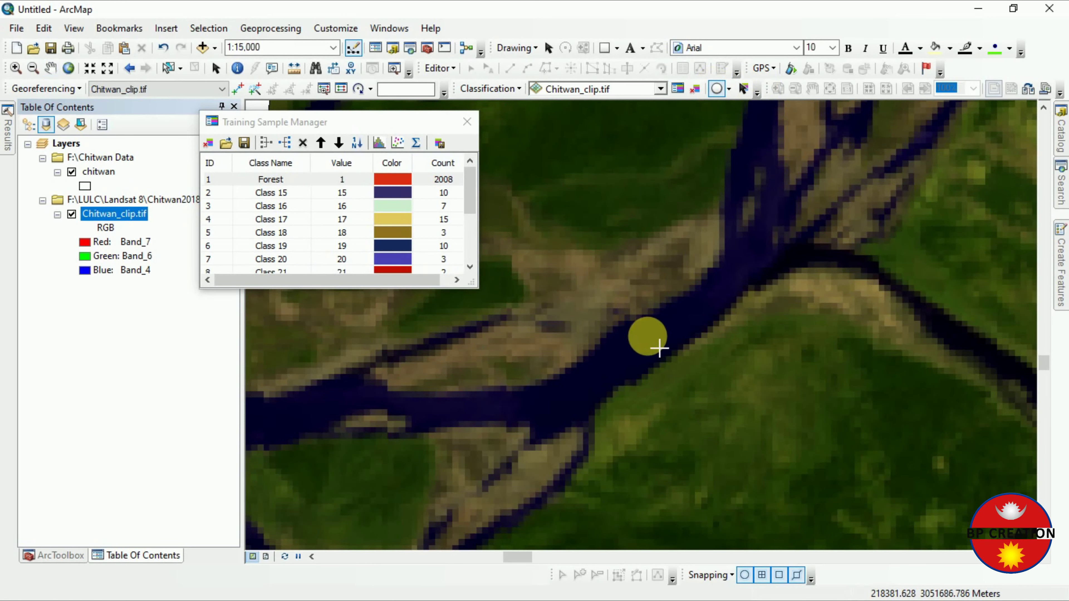
{"action": "left_click_drag", "start_coordinate": [617, 354], "coordinate": [660, 349]}
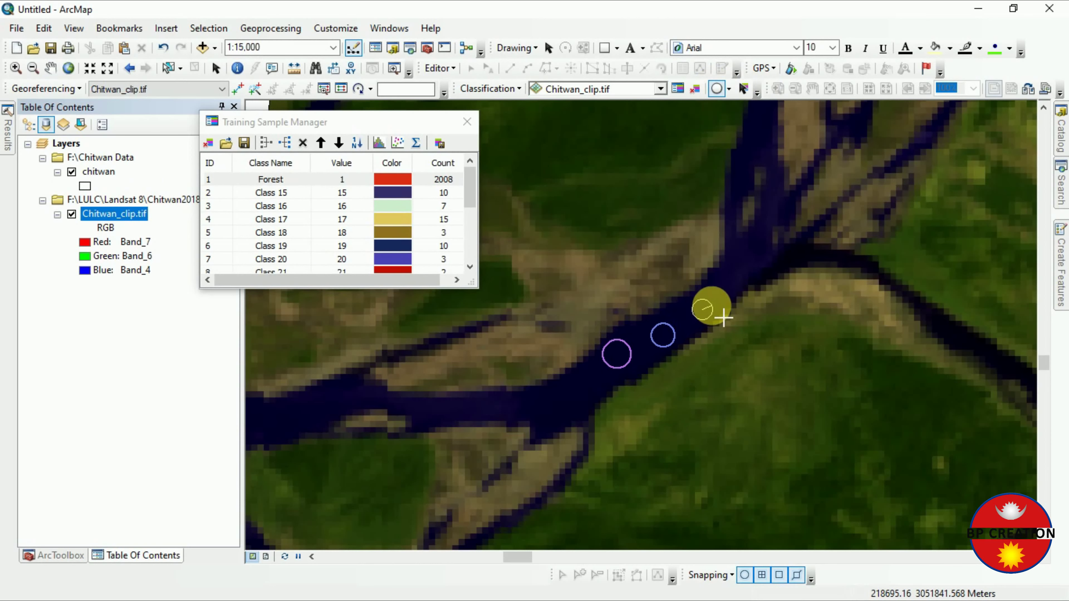
{"action": "left_click_drag", "start_coordinate": [724, 318], "coordinate": [725, 315]}
{"action": "left_click_drag", "start_coordinate": [759, 277], "coordinate": [758, 276]}
Draw two small circular water samples side by side in the dark tributary channel southeast of the confluence
{"action": "scroll", "coordinate": [787, 310], "scroll_direction": "up", "scroll_amount": 3}
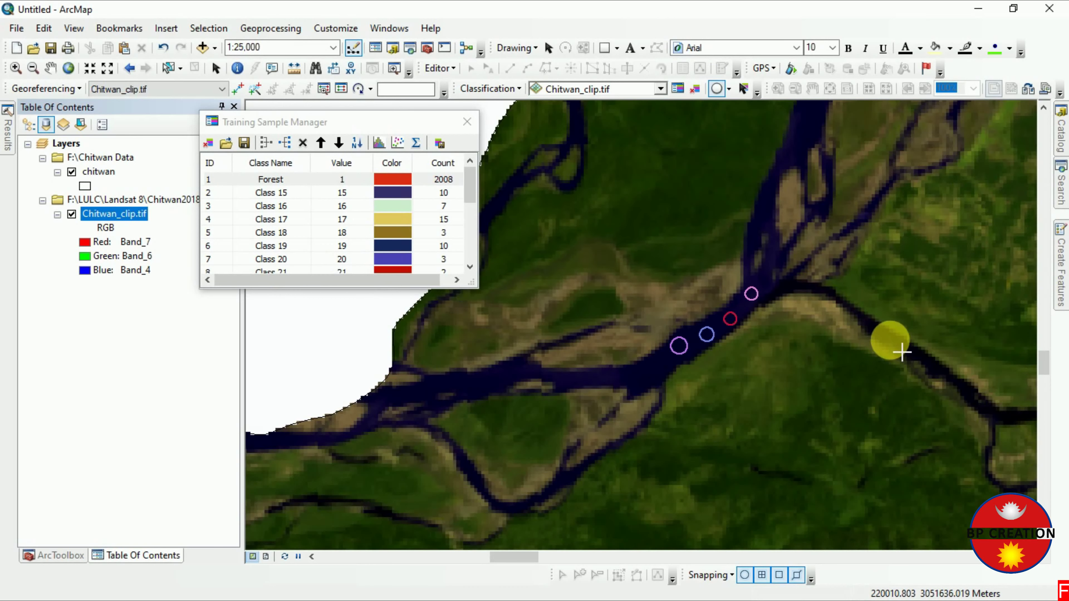
{"action": "scroll", "coordinate": [894, 344], "scroll_direction": "down", "scroll_amount": 5}
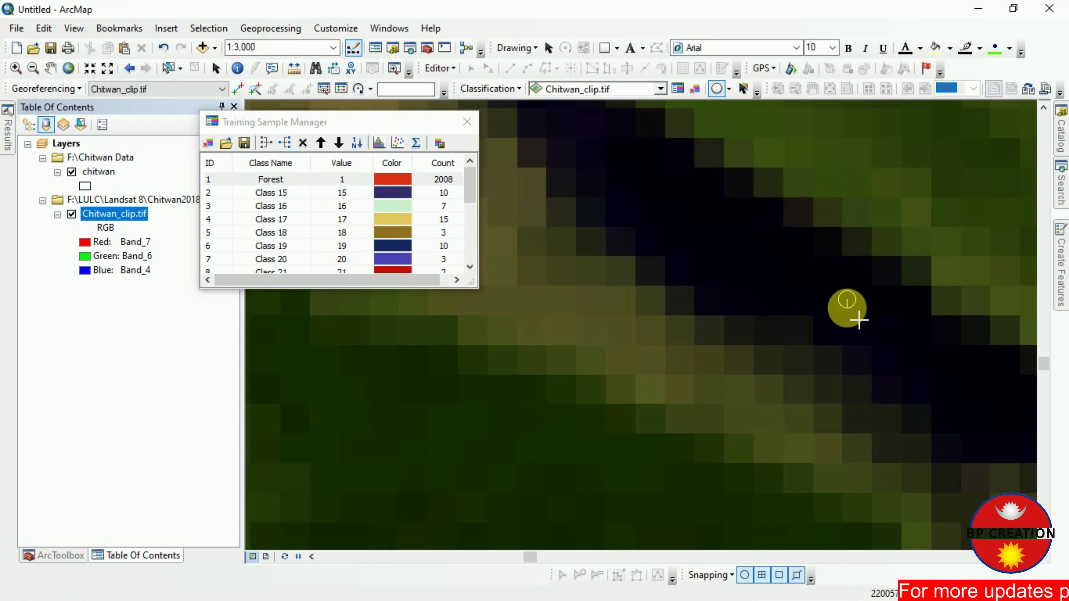
{"action": "left_click_drag", "start_coordinate": [848, 320], "coordinate": [851, 328]}
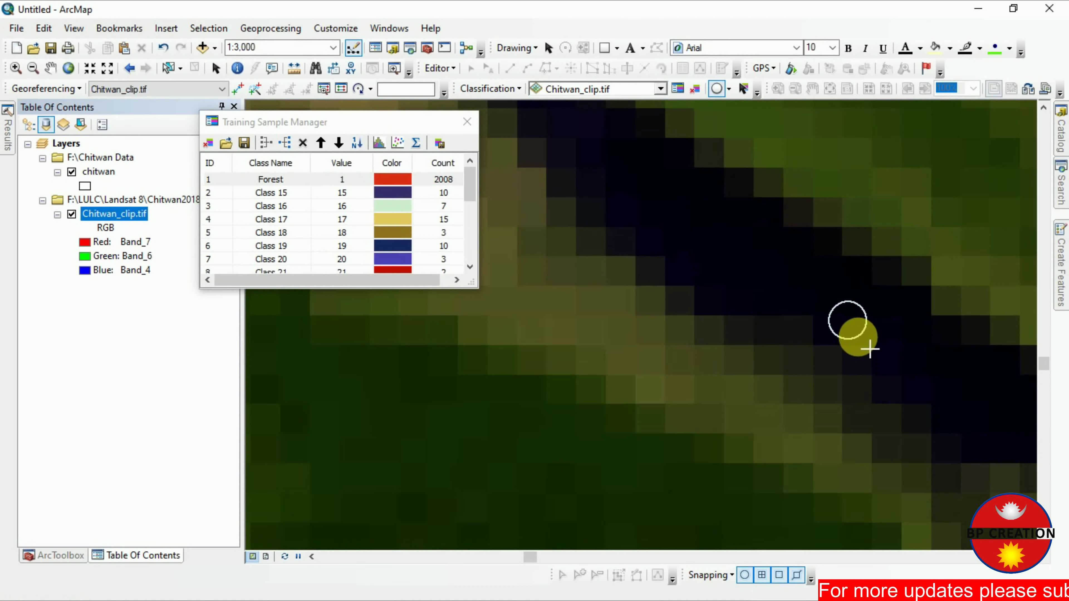
Draw a circular water sample in the dark tributary's northeast-running reach, just upstream of where the narrow southern branch joins
{"action": "scroll", "coordinate": [933, 391], "scroll_direction": "up", "scroll_amount": 5}
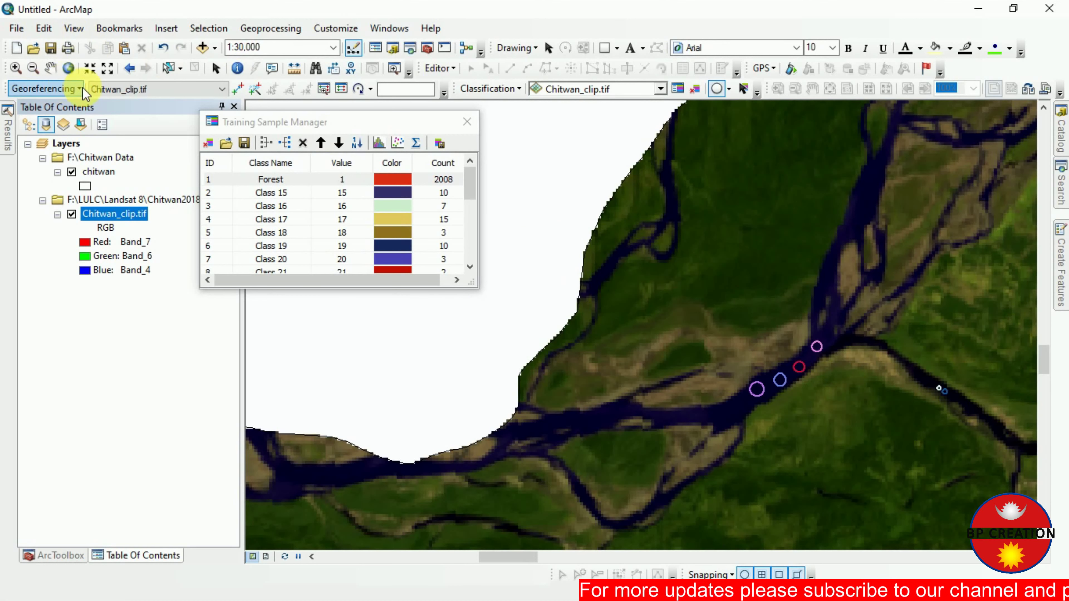
{"action": "left_click", "coordinate": [51, 68]}
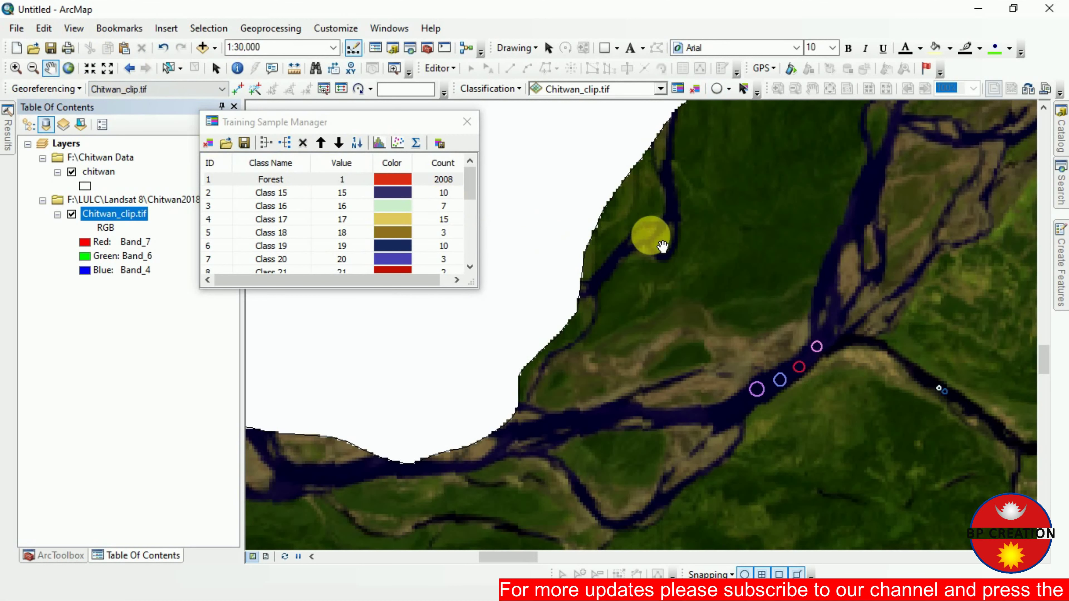
{"action": "left_click_drag", "start_coordinate": [922, 292], "coordinate": [596, 185]}
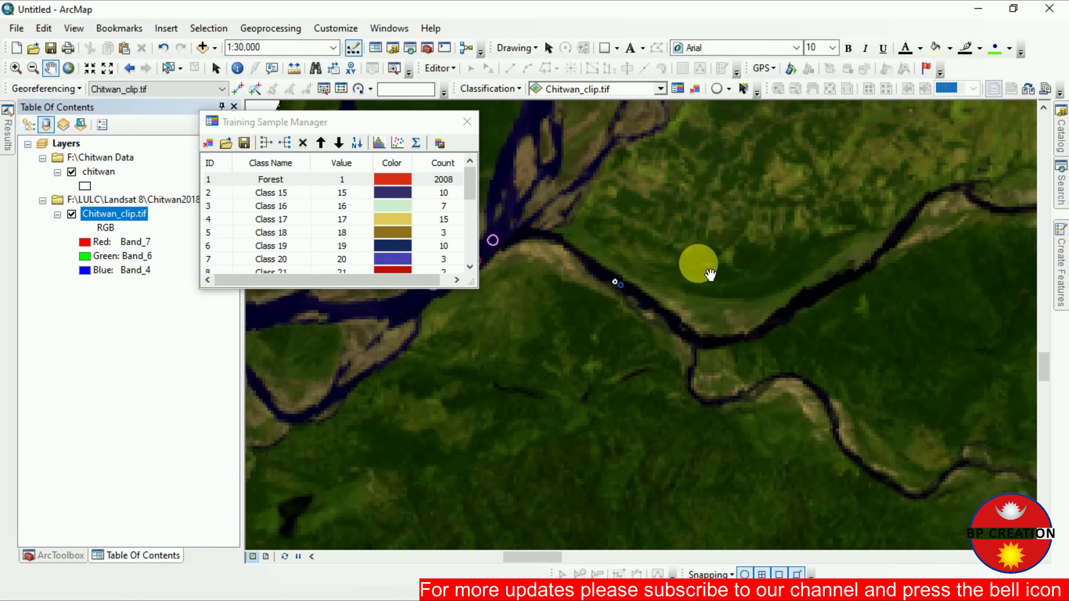
{"action": "left_click_drag", "start_coordinate": [755, 293], "coordinate": [667, 301]}
{"action": "left_click", "coordinate": [717, 408]}
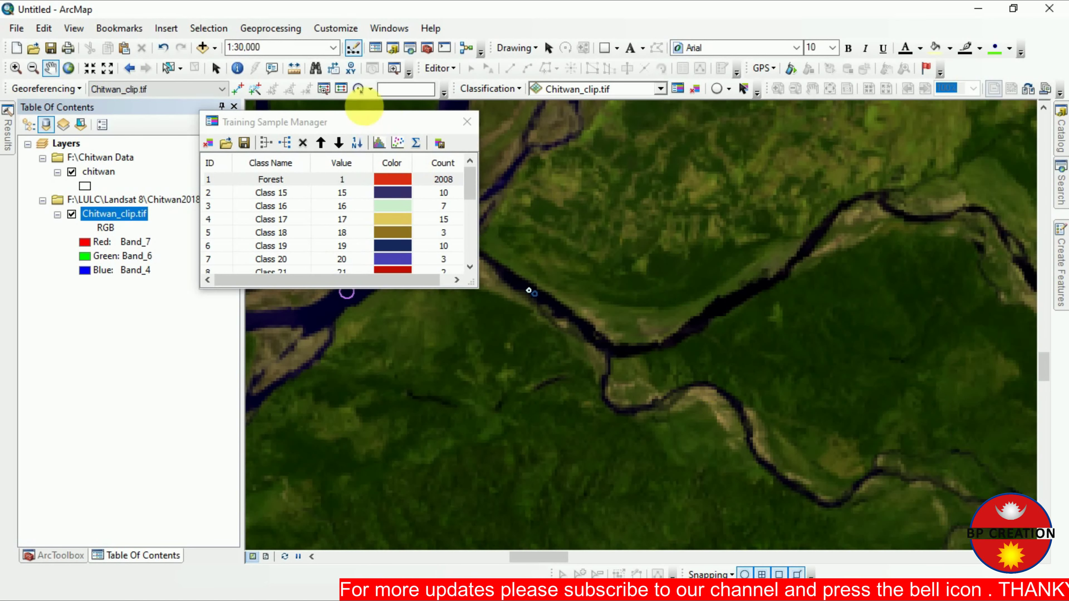
{"action": "left_click", "coordinate": [717, 90]}
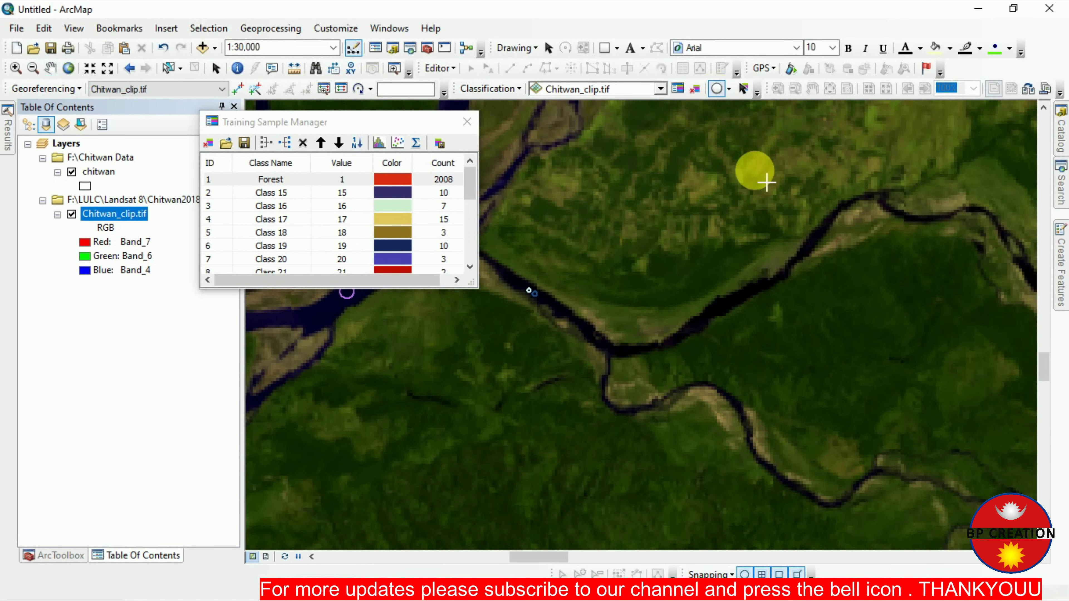
{"action": "scroll", "coordinate": [744, 311], "scroll_direction": "up", "scroll_amount": 3}
{"action": "scroll", "coordinate": [744, 319], "scroll_direction": "down", "scroll_amount": 10}
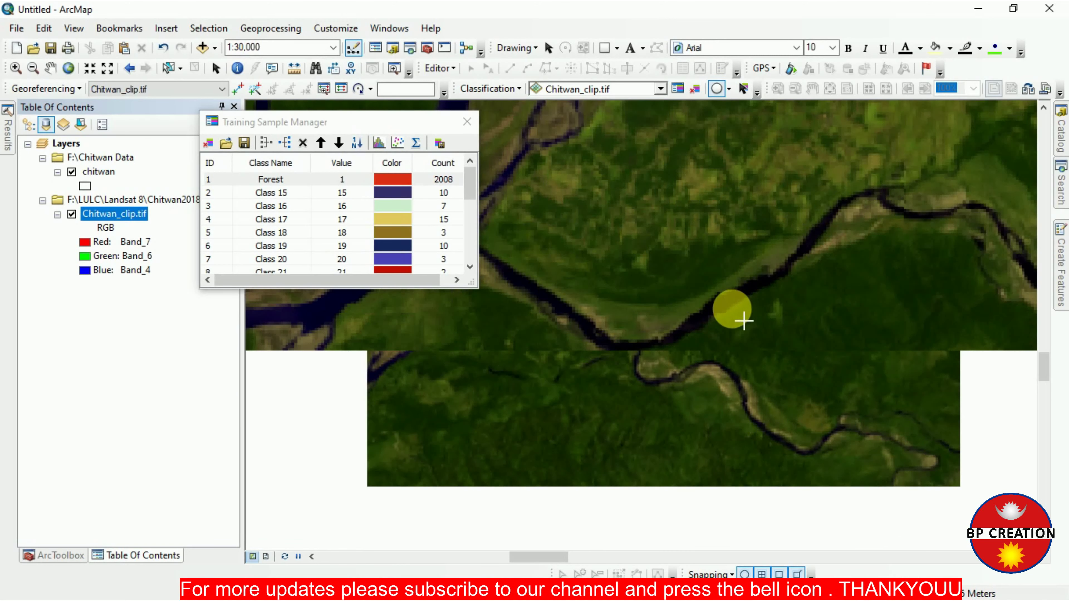
{"action": "left_click_drag", "start_coordinate": [672, 299], "coordinate": [694, 299]}
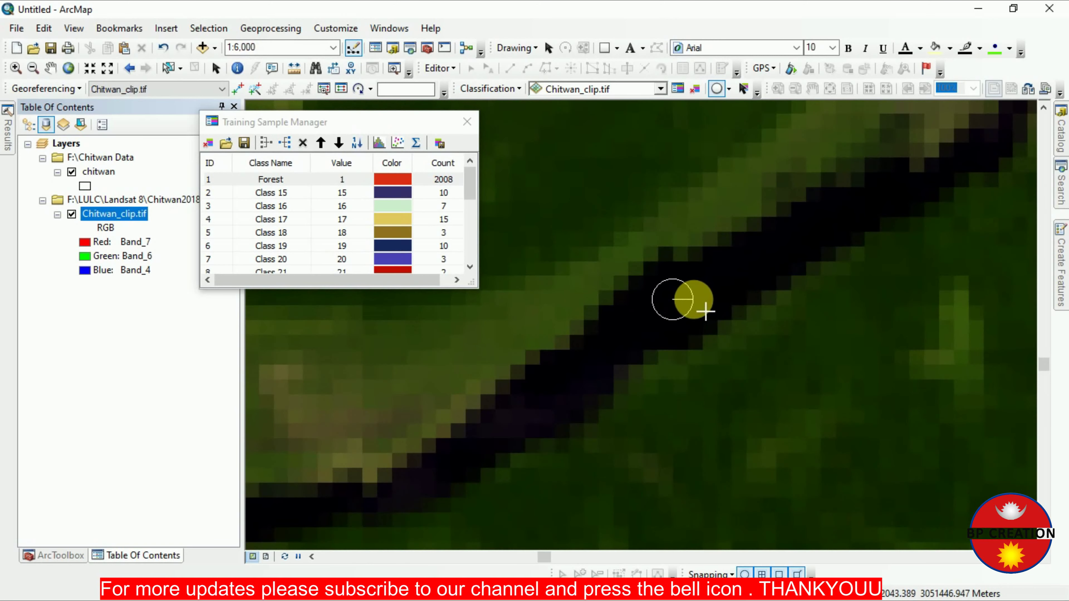
Draw two small circular water samples next to each other in the narrow southern branch, on its southeast-running bend
{"action": "scroll", "coordinate": [678, 381], "scroll_direction": "up", "scroll_amount": 5}
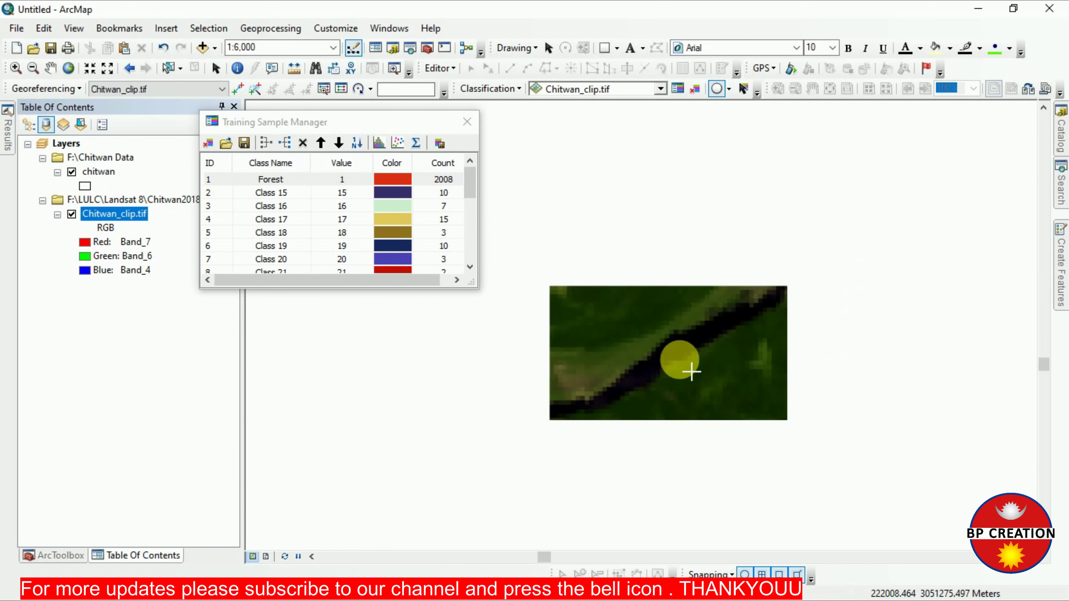
{"action": "scroll", "coordinate": [694, 480], "scroll_direction": "down", "scroll_amount": 4}
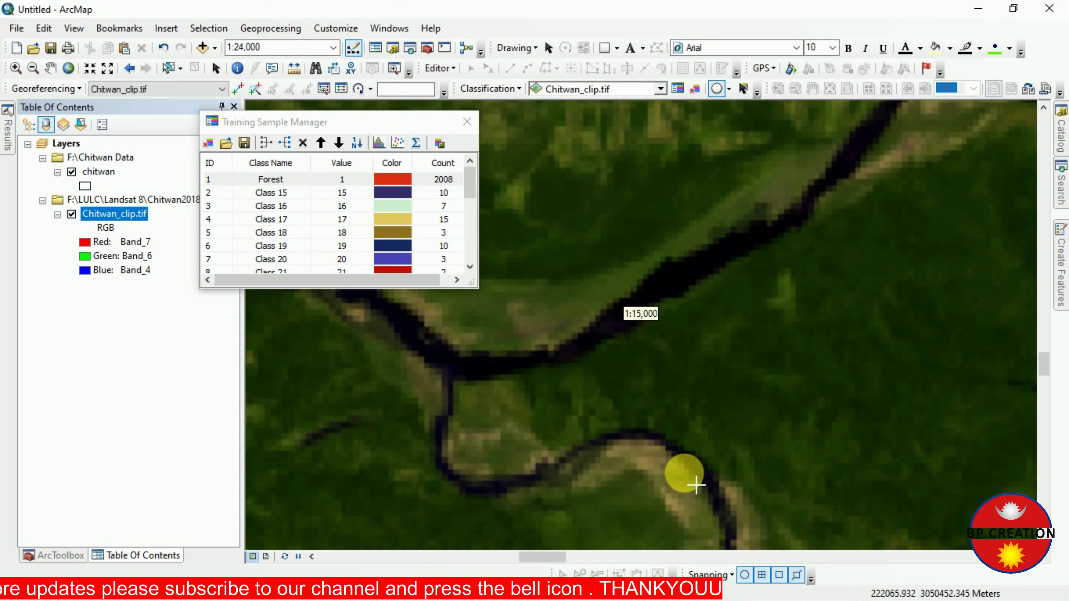
{"action": "scroll", "coordinate": [697, 496], "scroll_direction": "down", "scroll_amount": 3}
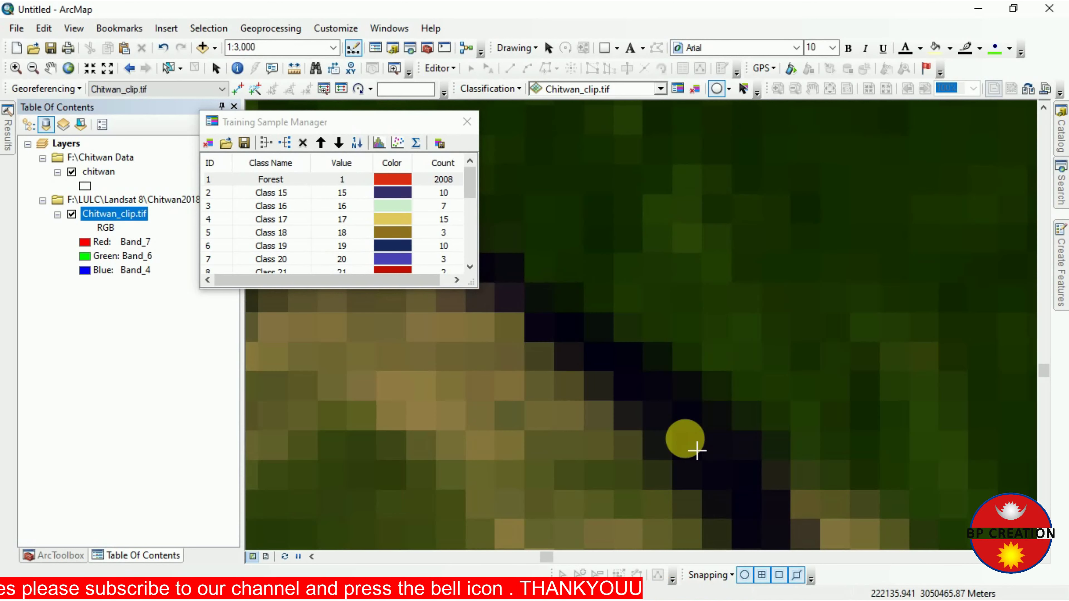
{"action": "left_click_drag", "start_coordinate": [711, 458], "coordinate": [734, 457]}
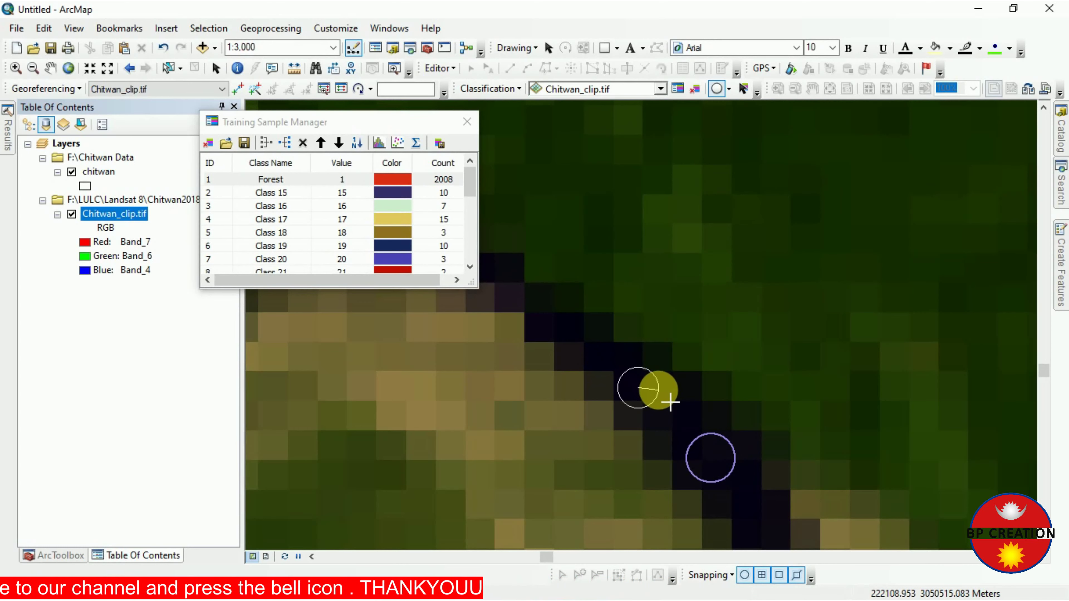
Draw four circular water samples north of the confluence: three along the main channel and one in the side channel to the northeast
{"action": "scroll", "coordinate": [599, 359], "scroll_direction": "up", "scroll_amount": 5}
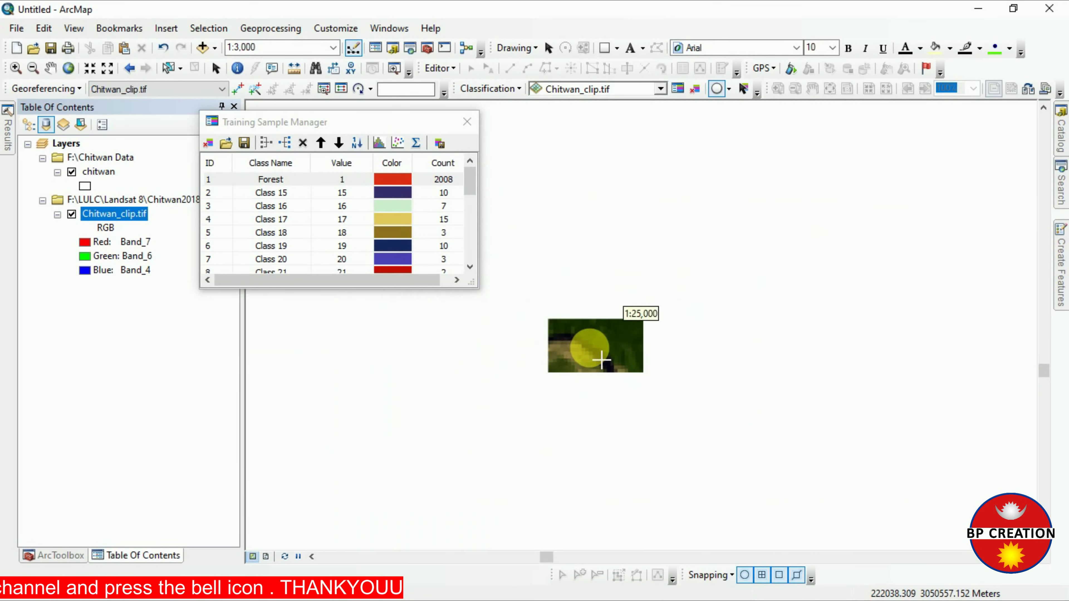
{"action": "scroll", "coordinate": [643, 367], "scroll_direction": "up", "scroll_amount": 3}
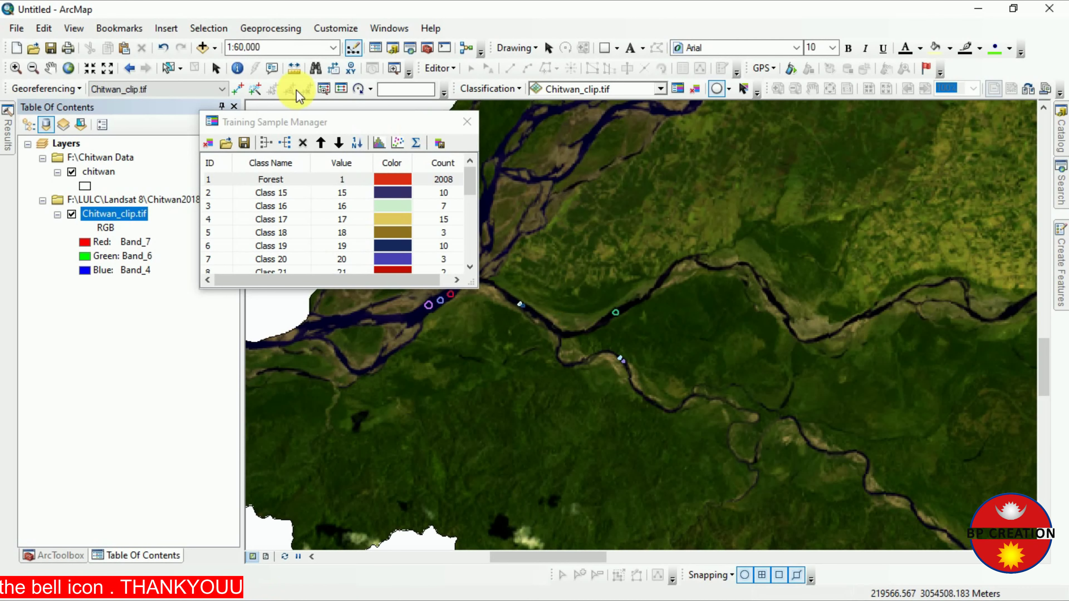
{"action": "left_click_drag", "start_coordinate": [674, 265], "coordinate": [819, 399]}
{"action": "scroll", "coordinate": [746, 373], "scroll_direction": "up", "scroll_amount": 1}
{"action": "scroll", "coordinate": [747, 374], "scroll_direction": "down", "scroll_amount": 4}
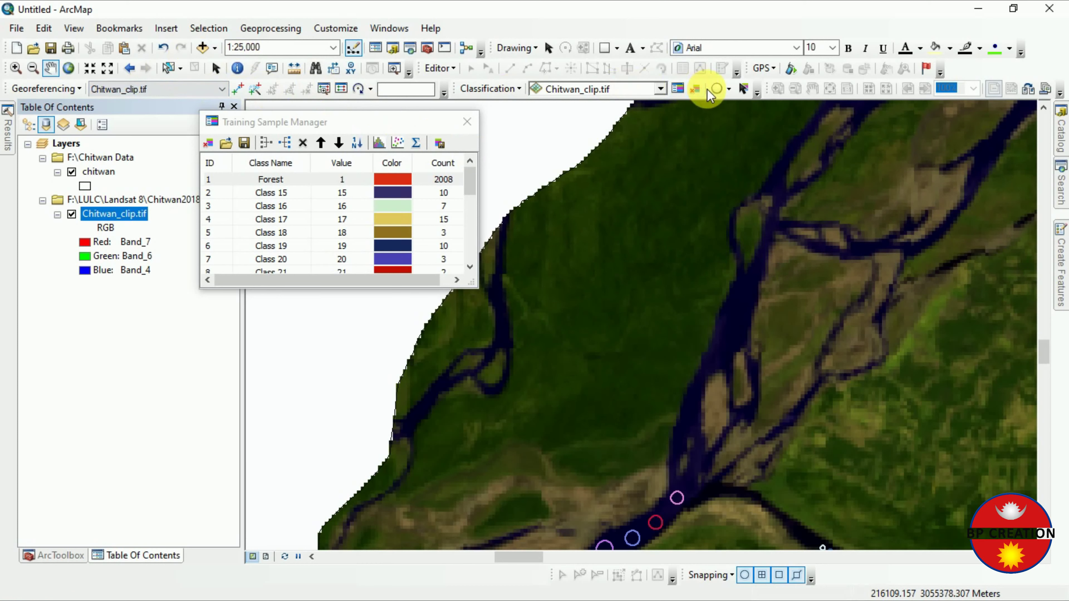
{"action": "left_click", "coordinate": [715, 91]}
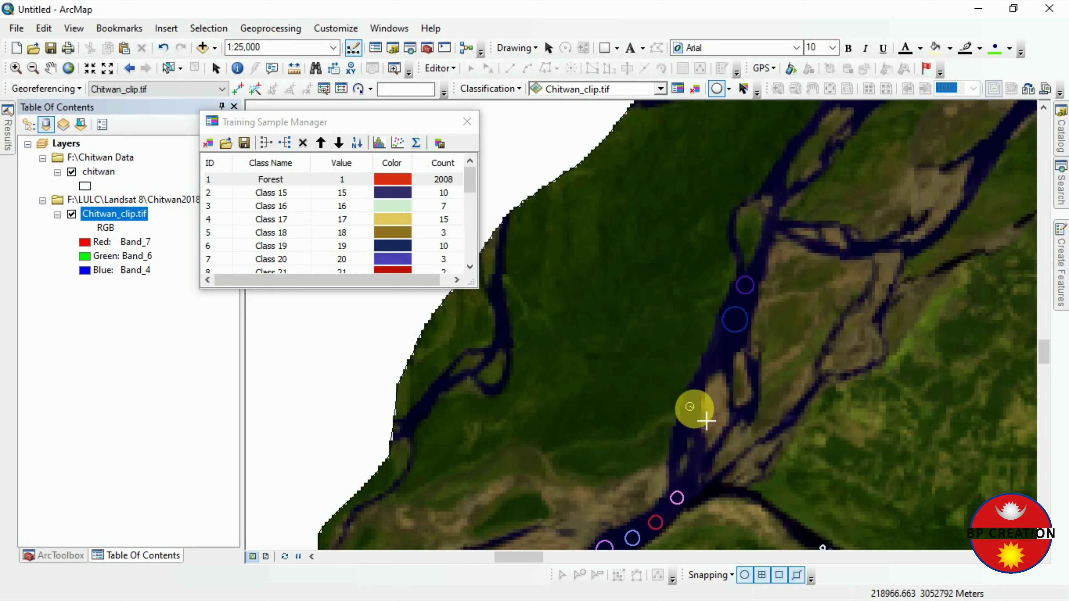
{"action": "left_click_drag", "start_coordinate": [694, 409], "coordinate": [697, 411]}
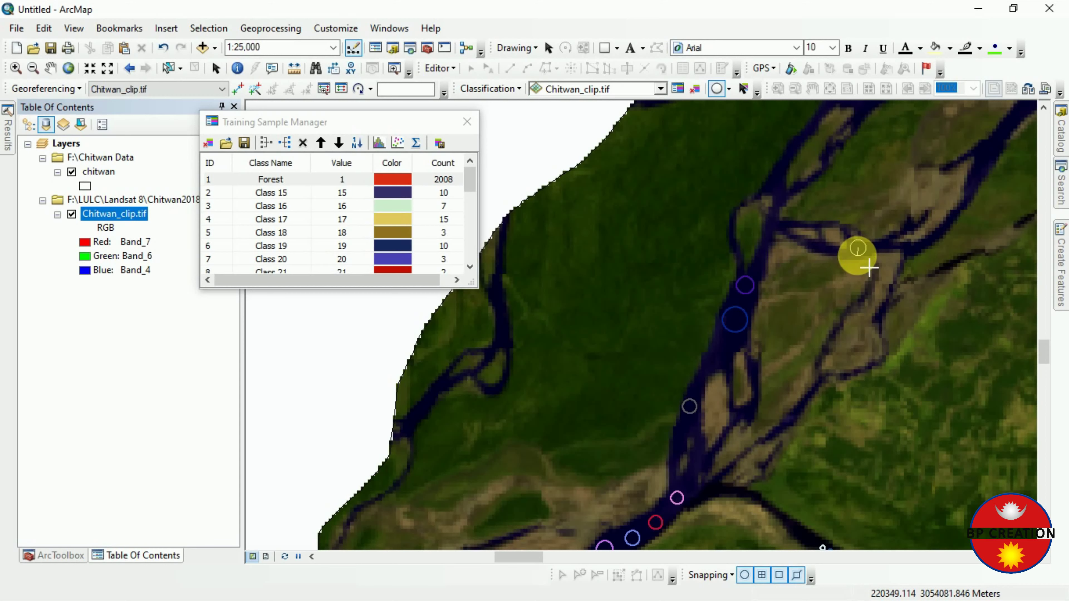
{"action": "left_click_drag", "start_coordinate": [857, 256], "coordinate": [857, 255]}
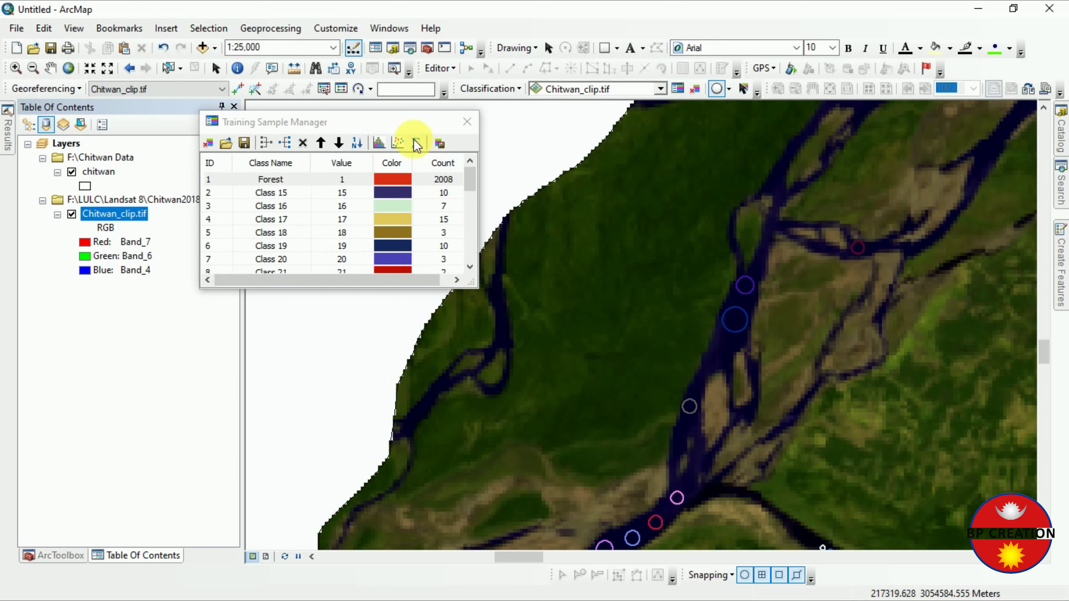
Review the list of collected training classes in the Training Sample Manager
{"action": "scroll", "coordinate": [415, 212], "scroll_direction": "down", "scroll_amount": 7}
{"action": "scroll", "coordinate": [417, 217], "scroll_direction": "up", "scroll_amount": 7}
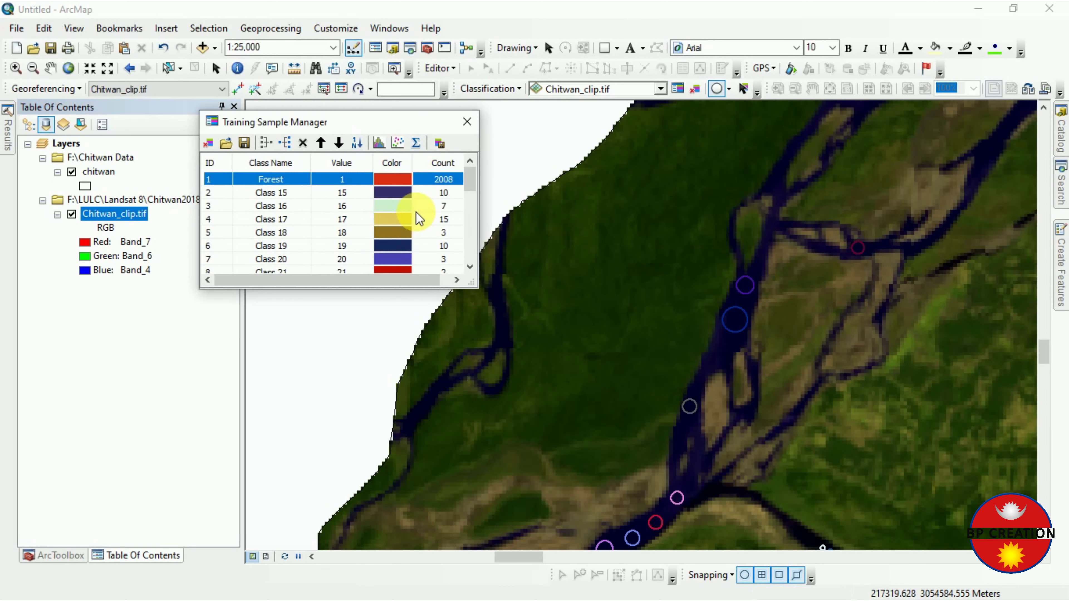
Draw three circular water samples farther upstream: two adjacent ones in the northern channel and one in the parallel channel to the southeast
{"action": "scroll", "coordinate": [784, 393], "scroll_direction": "up", "scroll_amount": 2}
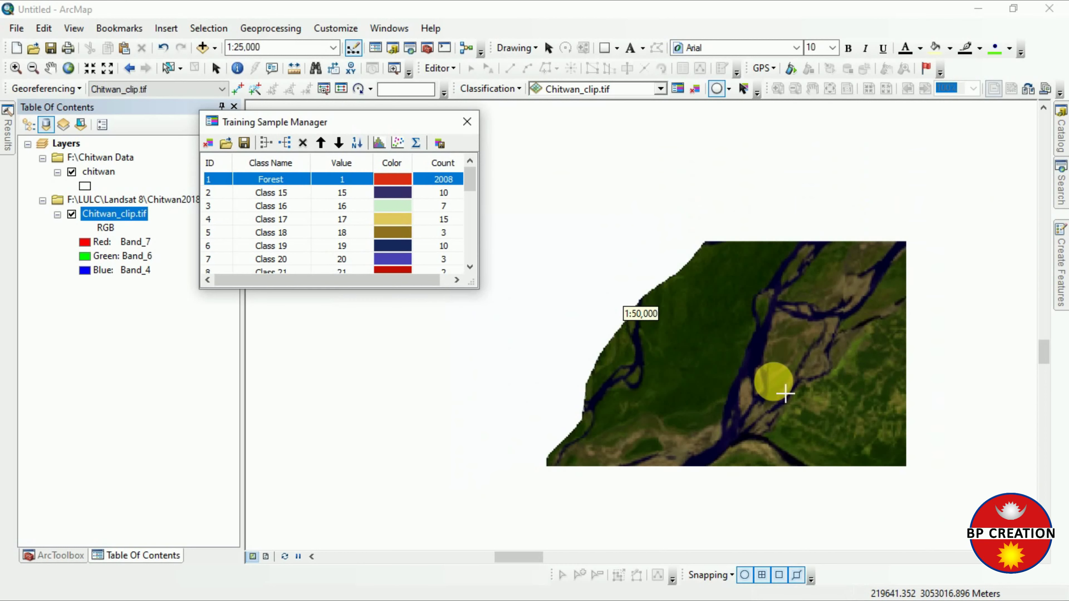
{"action": "scroll", "coordinate": [771, 396], "scroll_direction": "down", "scroll_amount": 1}
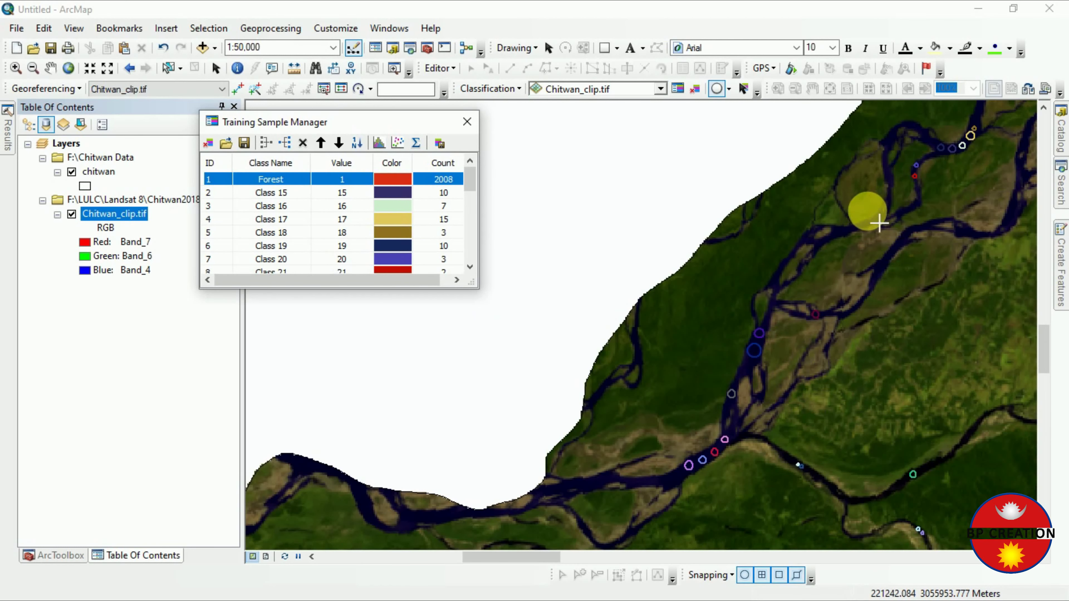
{"action": "scroll", "coordinate": [880, 222], "scroll_direction": "down", "scroll_amount": 1}
{"action": "scroll", "coordinate": [775, 282], "scroll_direction": "down", "scroll_amount": 1}
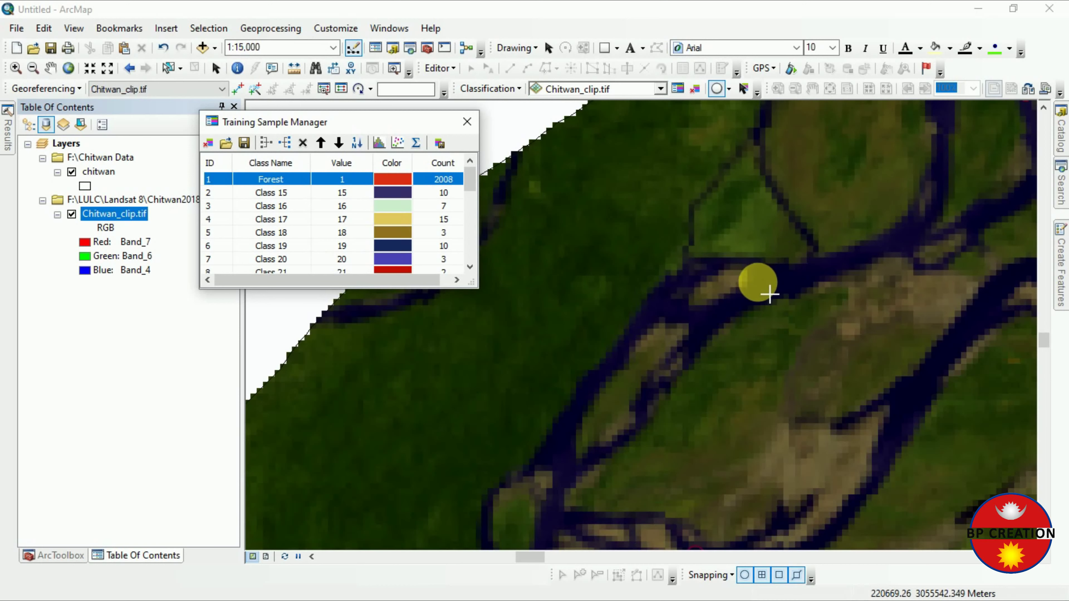
{"action": "left_click", "coordinate": [793, 294]}
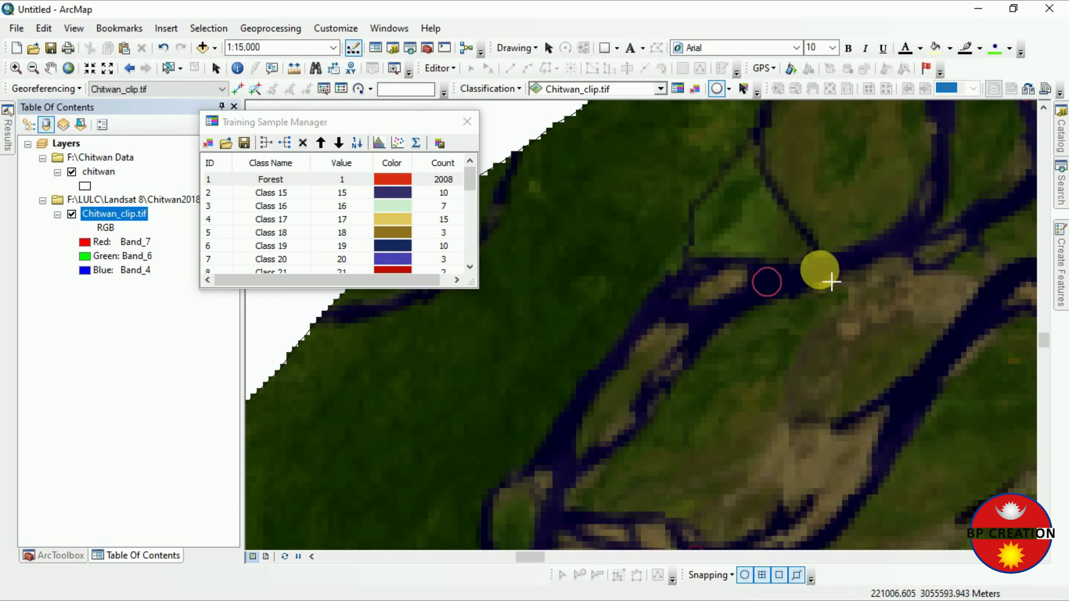
{"action": "left_click", "coordinate": [836, 280]}
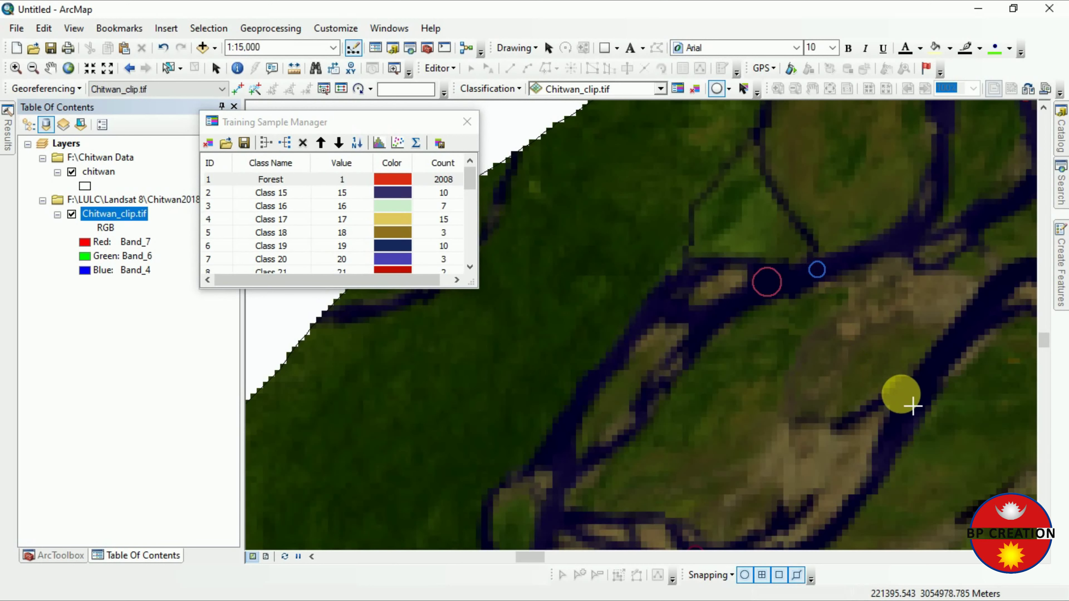
{"action": "left_click", "coordinate": [934, 407]}
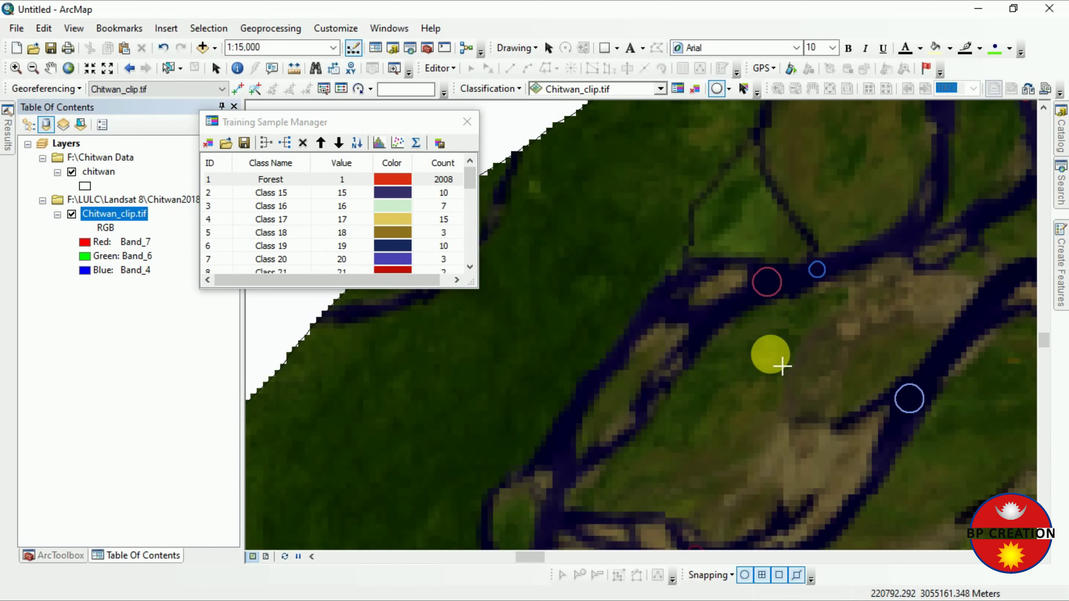
Draw three circular water samples around the upstream tip of the narrow island where the northern channel splits, one down the western branch
{"action": "left_click", "coordinate": [717, 333]}
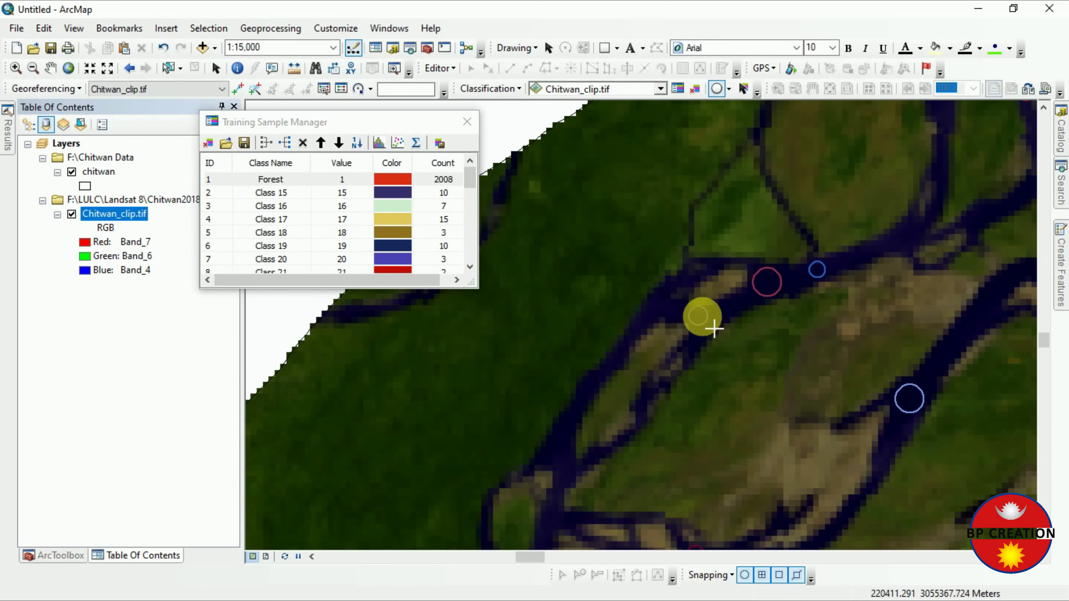
{"action": "left_click", "coordinate": [616, 386]}
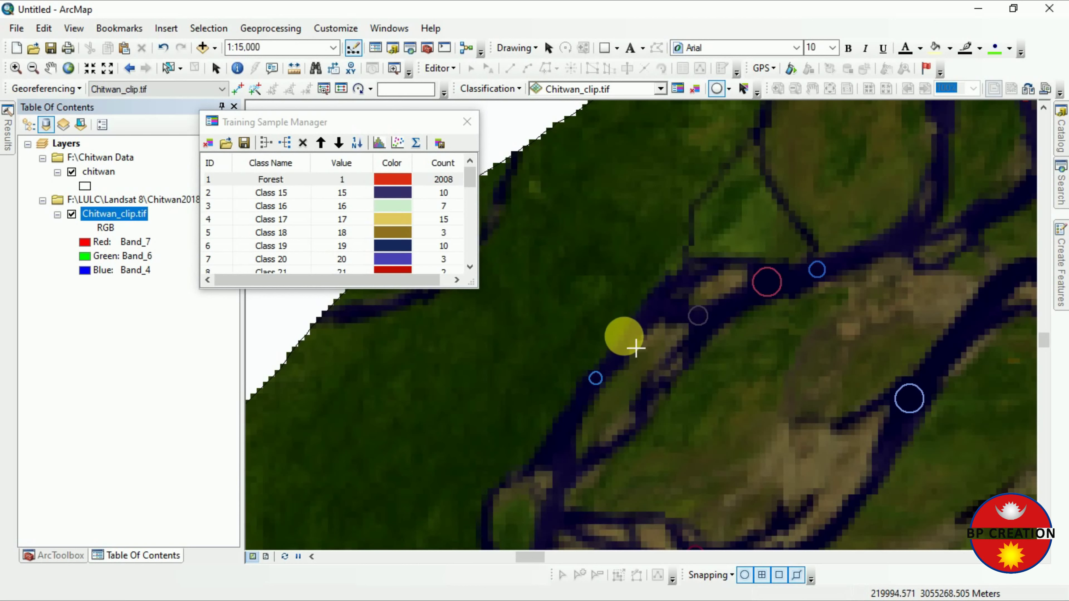
{"action": "left_click", "coordinate": [673, 319]}
{"action": "scroll", "coordinate": [396, 235], "scroll_direction": "down", "scroll_amount": 9}
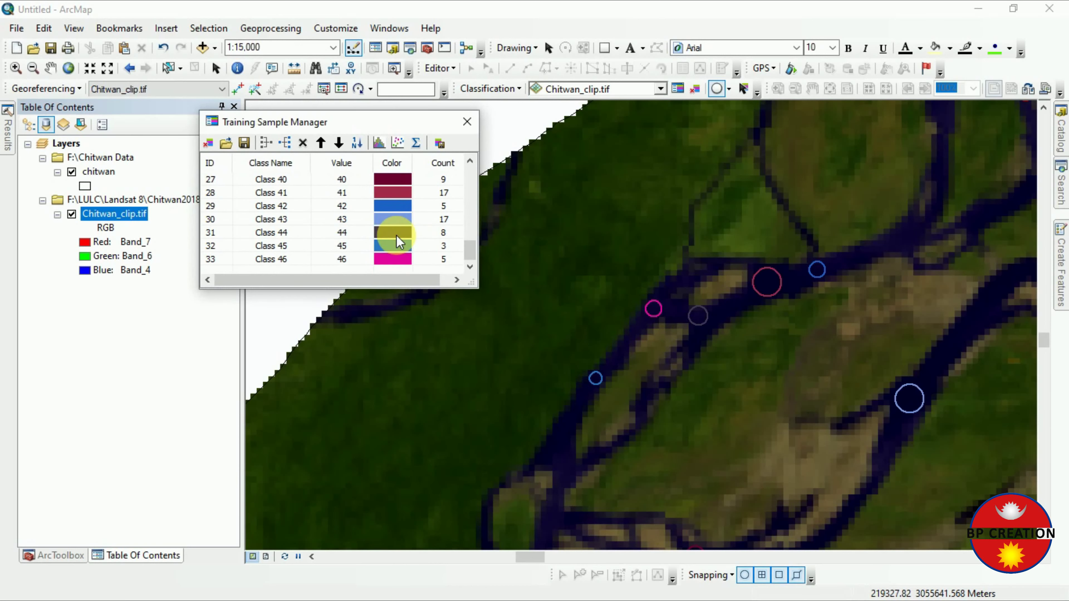
Merge all water training classes, from Class 15 through Class 46, into one class, leaving Forest separate
{"action": "scroll", "coordinate": [463, 229], "scroll_direction": "up", "scroll_amount": 2}
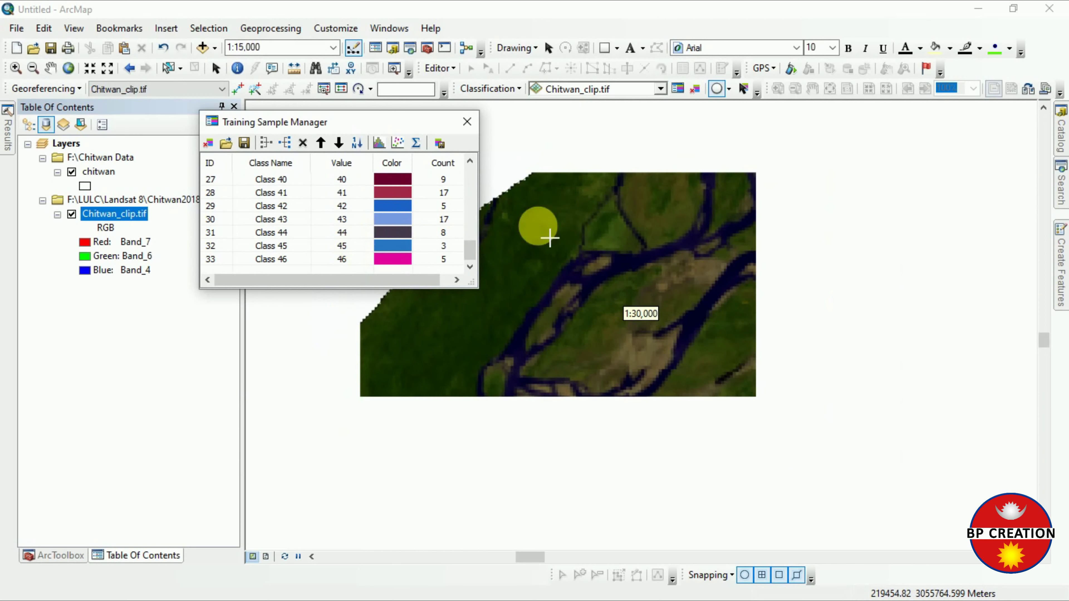
{"action": "scroll", "coordinate": [603, 248], "scroll_direction": "up", "scroll_amount": 2}
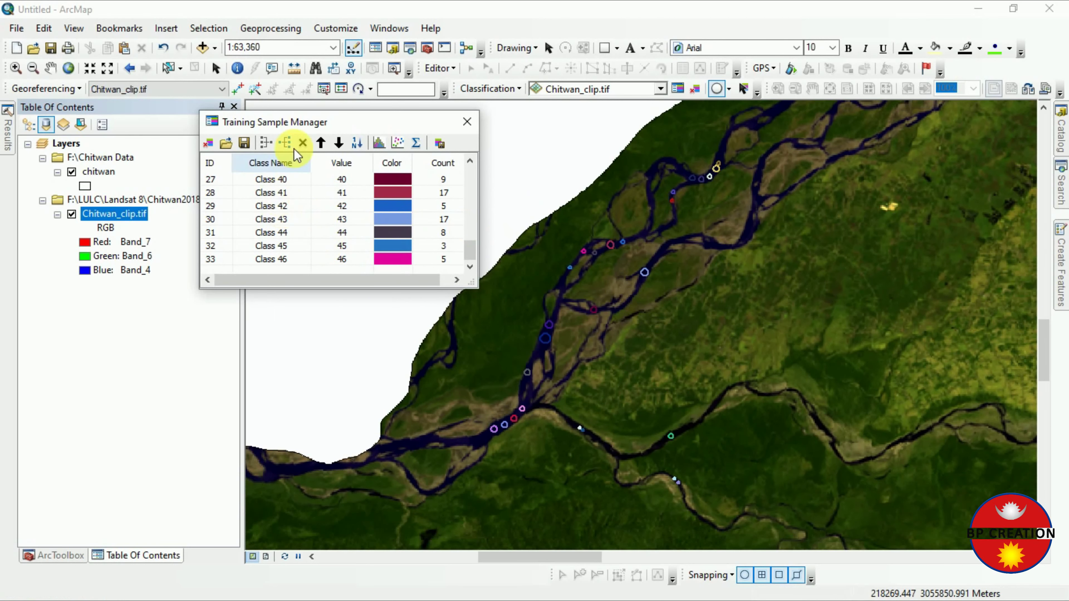
{"action": "scroll", "coordinate": [264, 184], "scroll_direction": "up", "scroll_amount": 9}
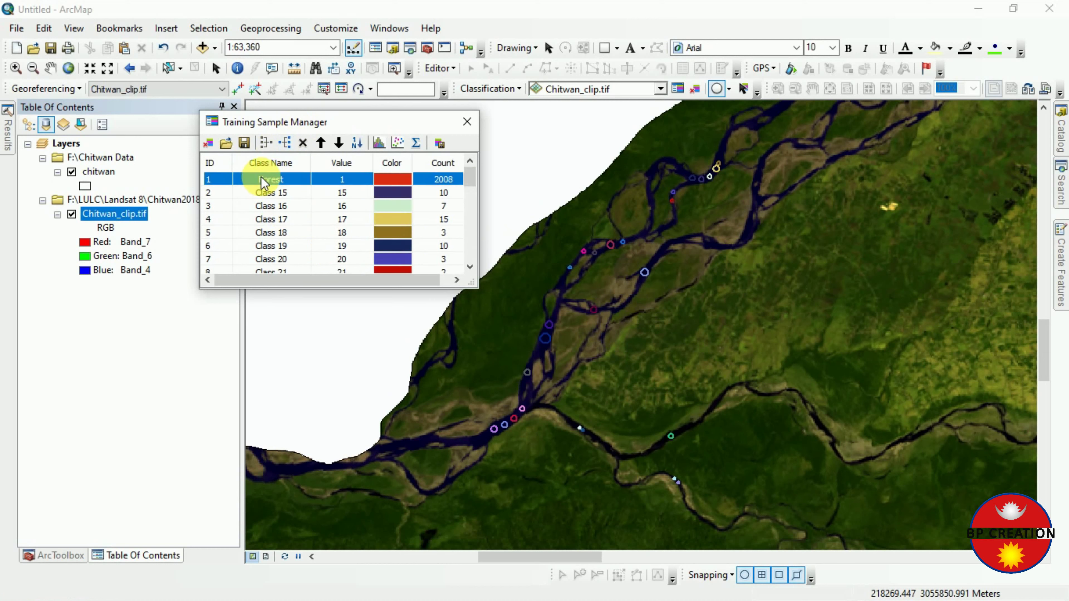
{"action": "double_click", "coordinate": [240, 193]}
{"action": "left_click", "coordinate": [223, 196]}
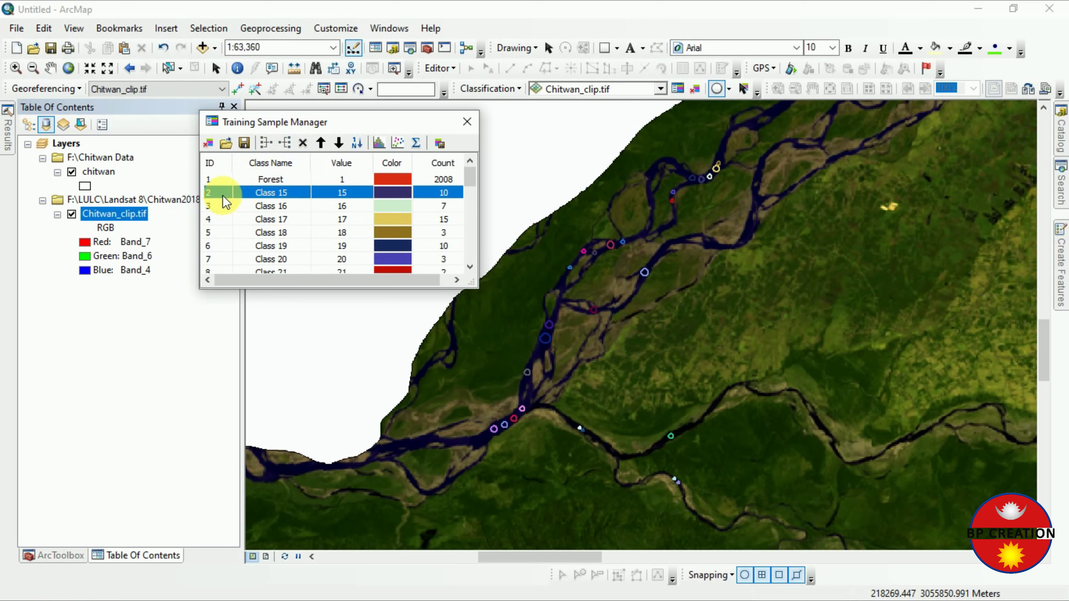
{"action": "key", "text": "ctrl+a"}
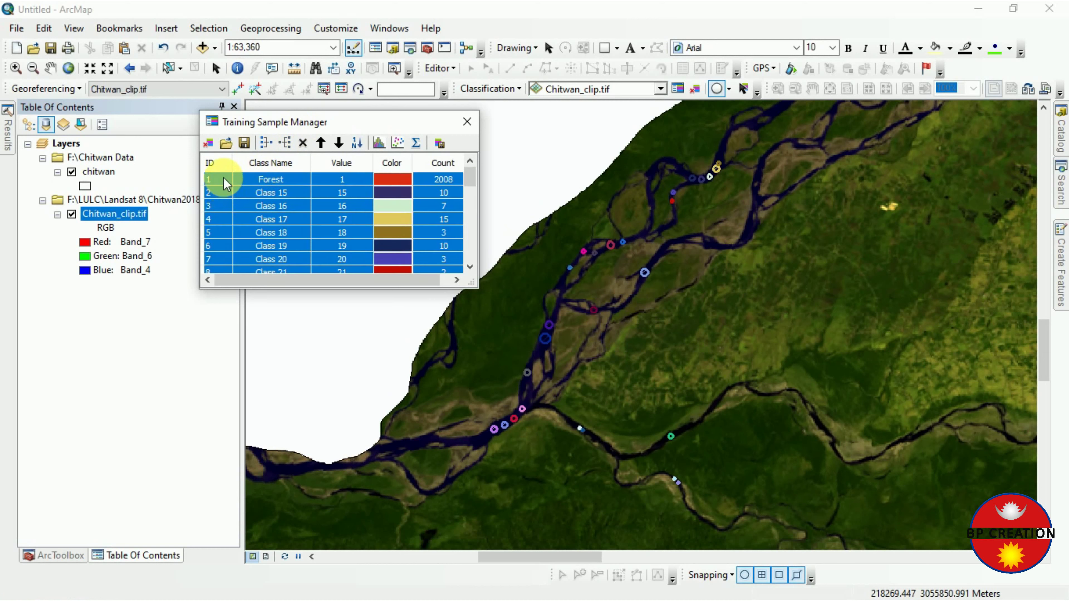
{"action": "left_click", "coordinate": [226, 184], "text": "ctrl"}
{"action": "left_click", "coordinate": [265, 144]}
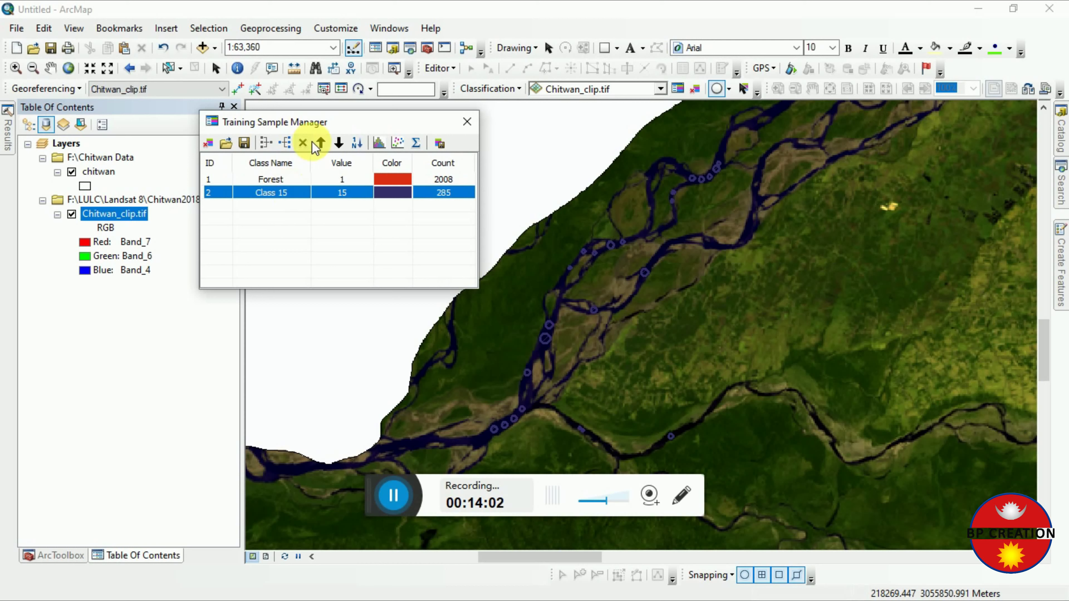
Rename the merged water class Class 15 as River
{"action": "left_click", "coordinate": [399, 492]}
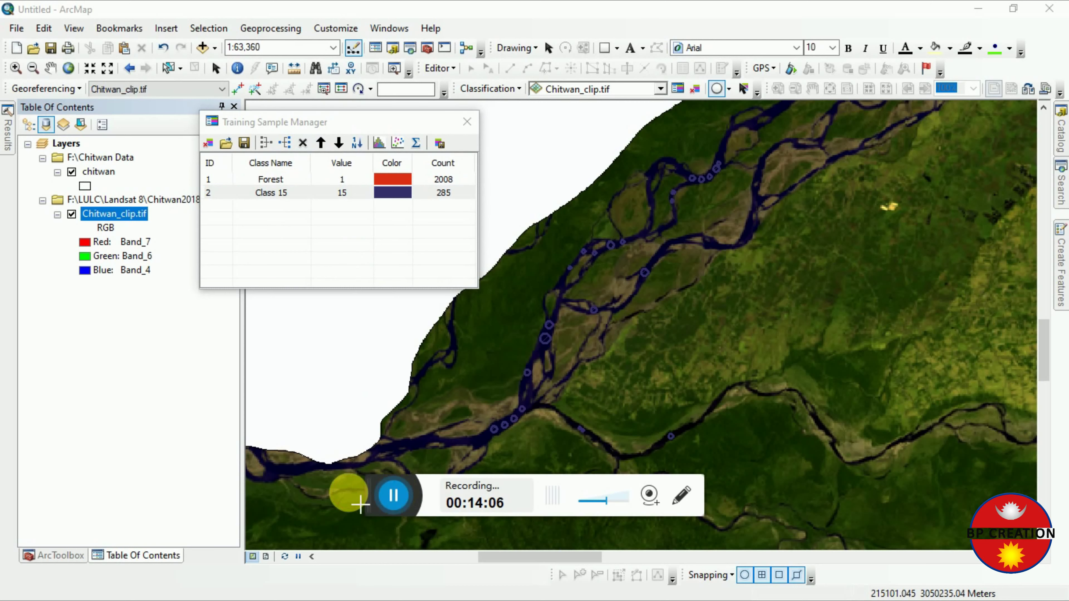
{"action": "double_click", "coordinate": [276, 195]}
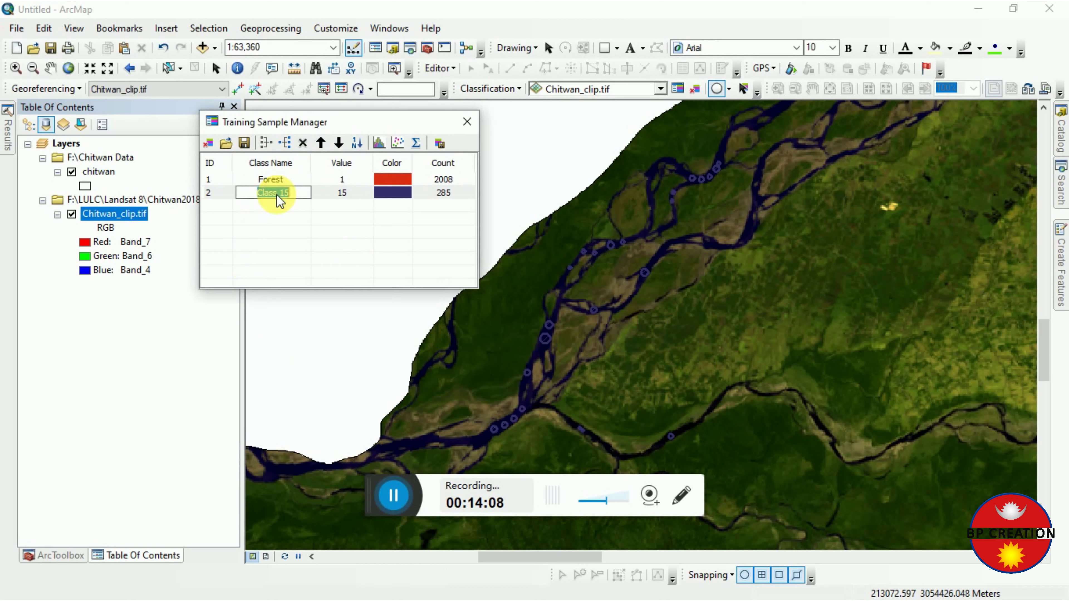
{"action": "type", "text": "River"}
{"action": "left_click", "coordinate": [331, 209]}
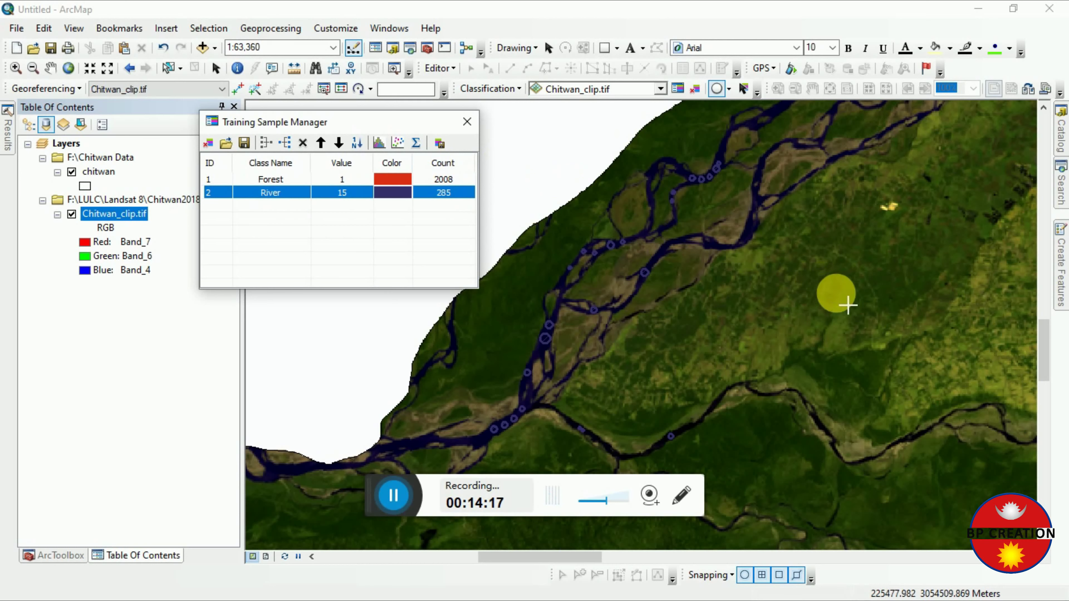
Draw a circular training sample near the eastern edge of the light green plain north of the winding river
{"action": "scroll", "coordinate": [895, 244], "scroll_direction": "up", "scroll_amount": 4}
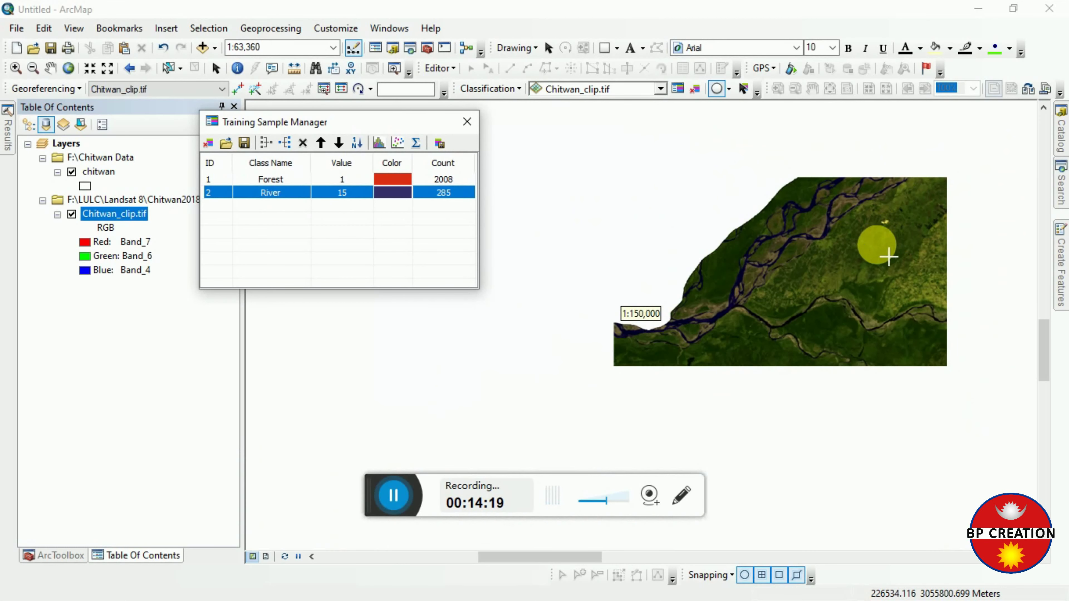
{"action": "scroll", "coordinate": [887, 256], "scroll_direction": "up", "scroll_amount": 2}
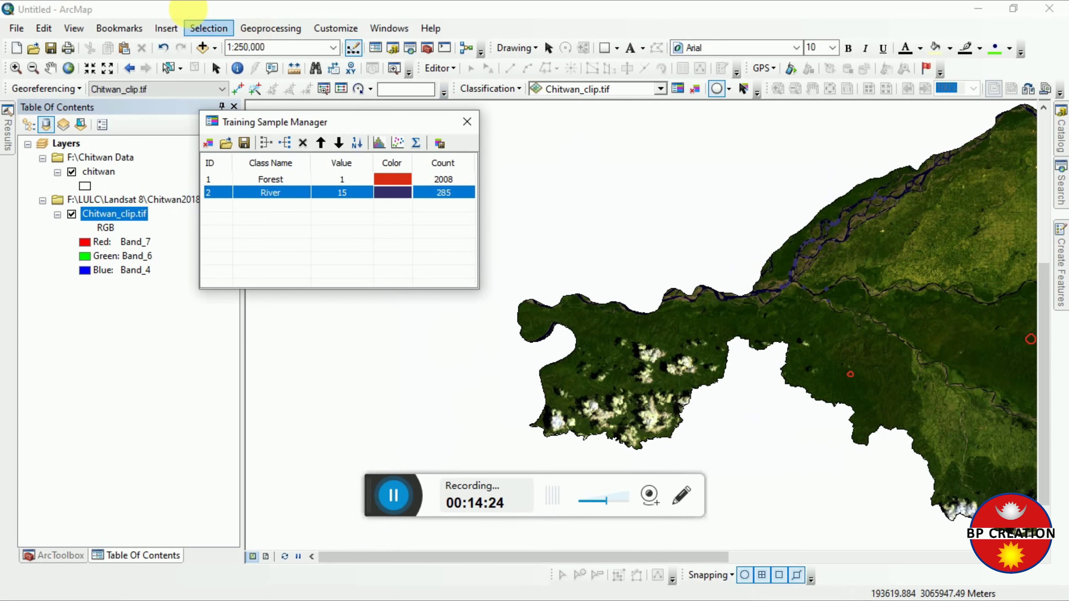
{"action": "left_click", "coordinate": [48, 69]}
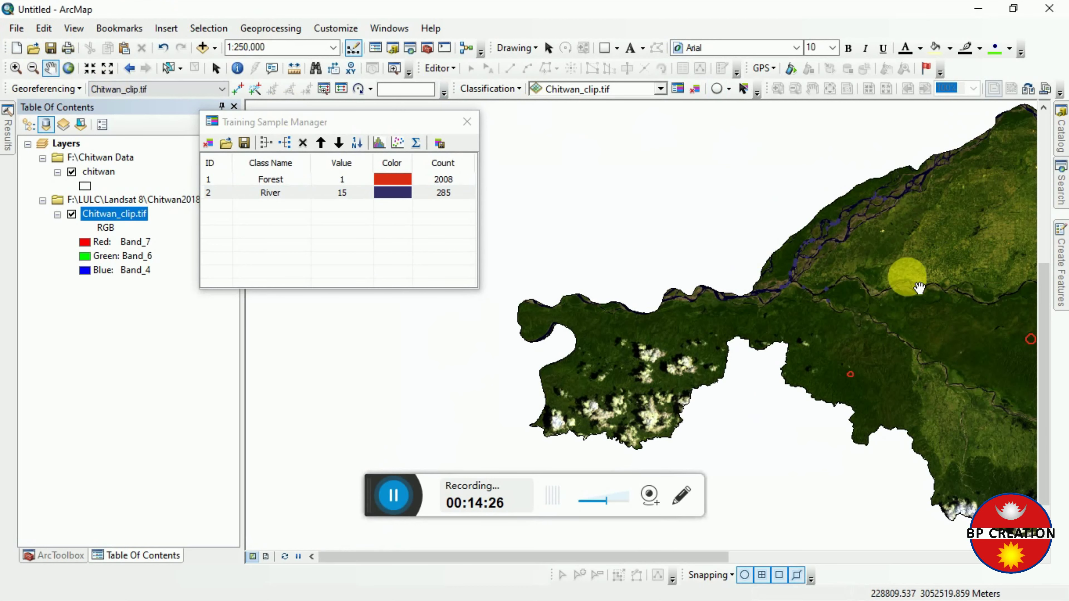
{"action": "left_click_drag", "start_coordinate": [909, 278], "coordinate": [509, 353]}
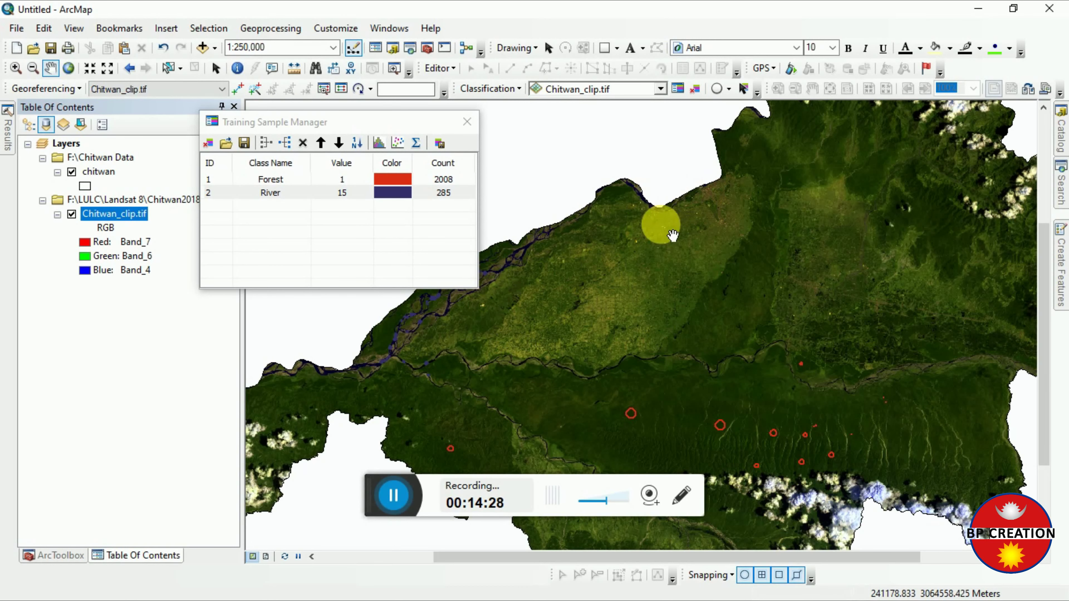
{"action": "scroll", "coordinate": [648, 304], "scroll_direction": "down", "scroll_amount": 2}
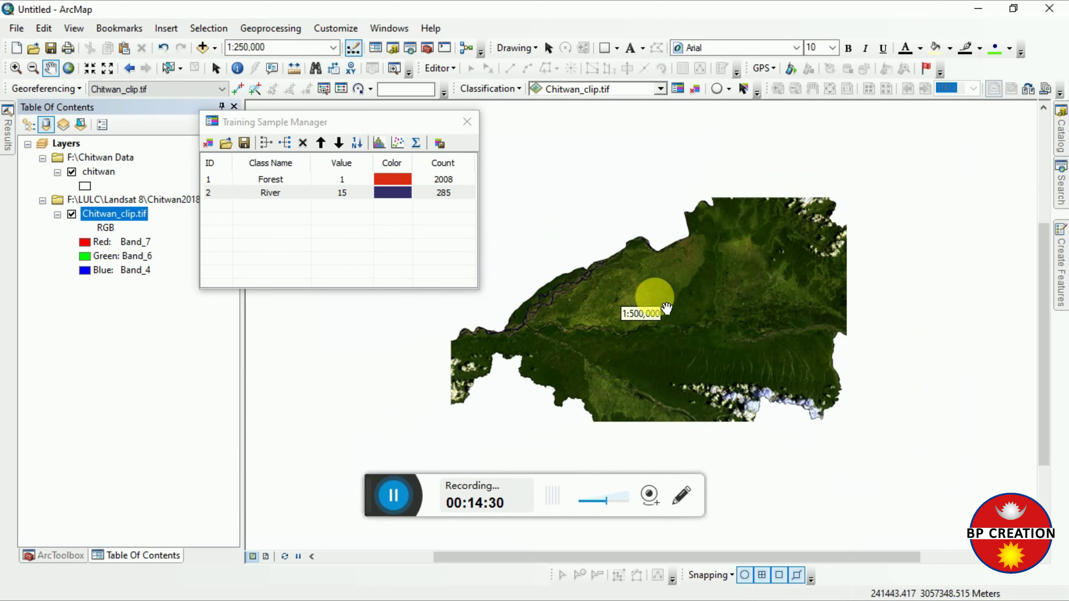
{"action": "scroll", "coordinate": [656, 305], "scroll_direction": "up", "scroll_amount": 3}
{"action": "scroll", "coordinate": [671, 307], "scroll_direction": "up", "scroll_amount": 3}
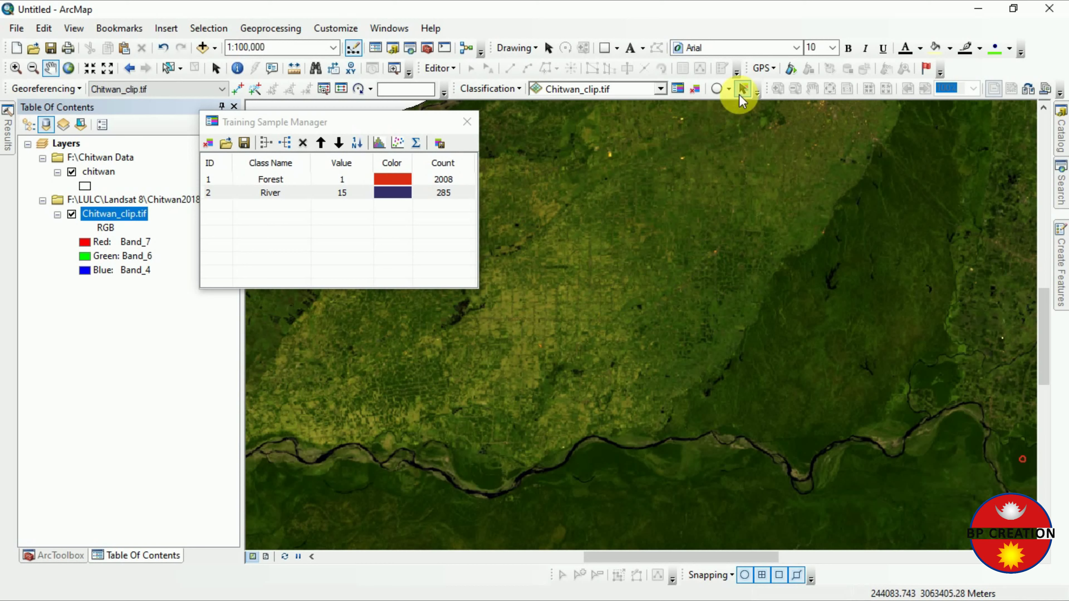
{"action": "left_click", "coordinate": [717, 89]}
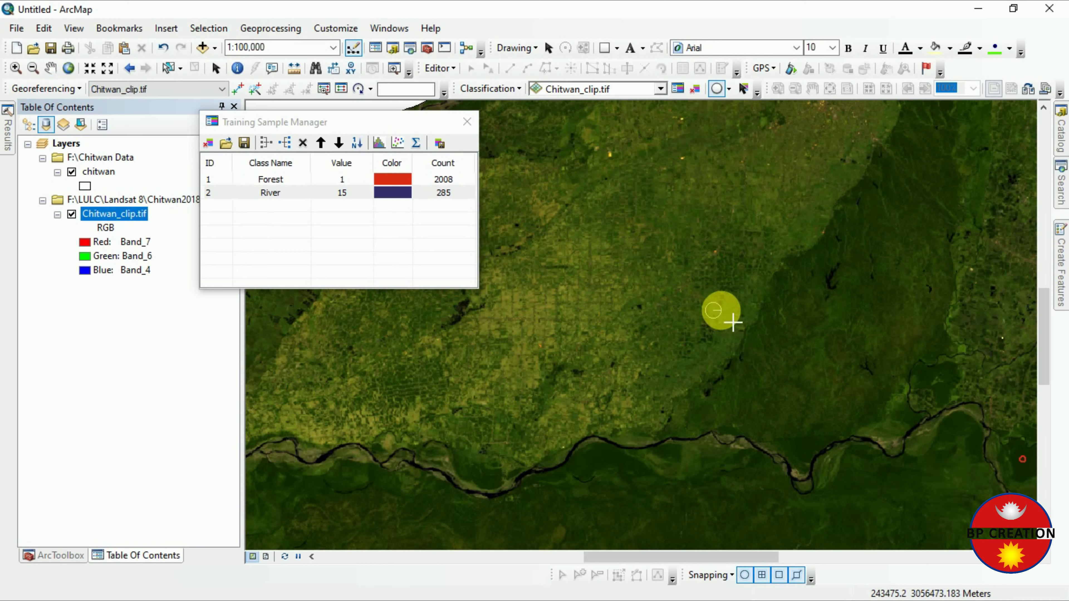
{"action": "left_click_drag", "start_coordinate": [732, 322], "coordinate": [734, 324]}
Draw three circular training samples in the darker green area east of the plain, north of the winding river
{"action": "scroll", "coordinate": [833, 383], "scroll_direction": "up", "scroll_amount": 1}
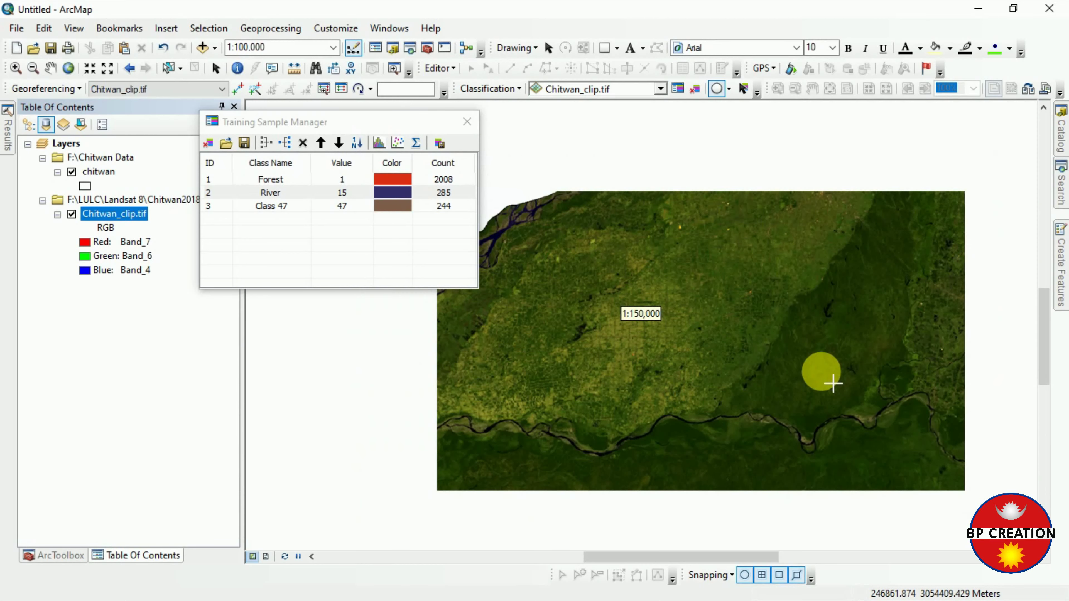
{"action": "scroll", "coordinate": [833, 383], "scroll_direction": "down", "scroll_amount": 4}
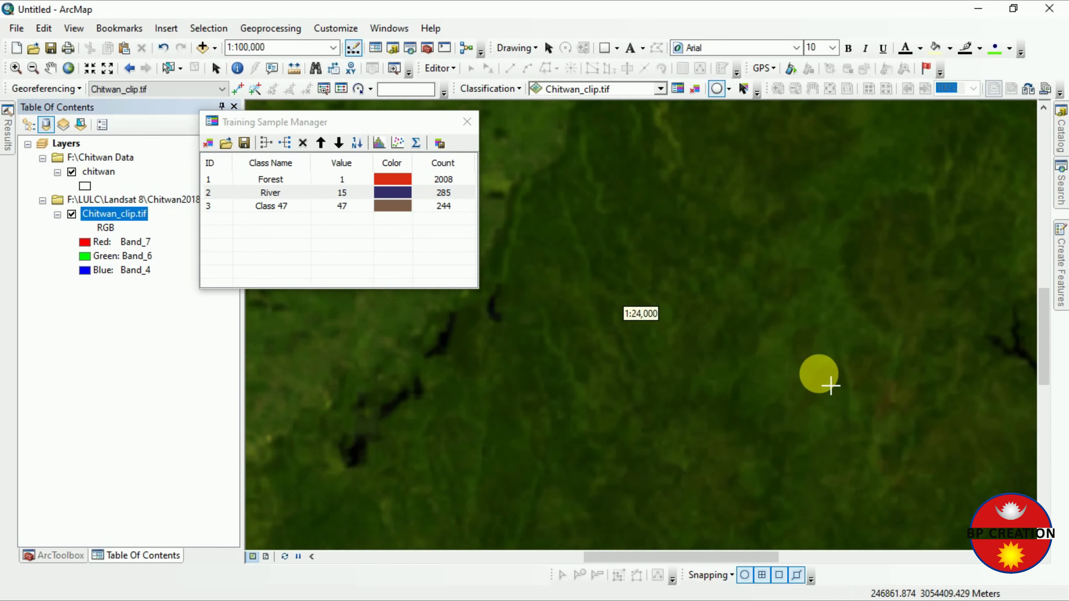
{"action": "scroll", "coordinate": [830, 335], "scroll_direction": "down", "scroll_amount": 1}
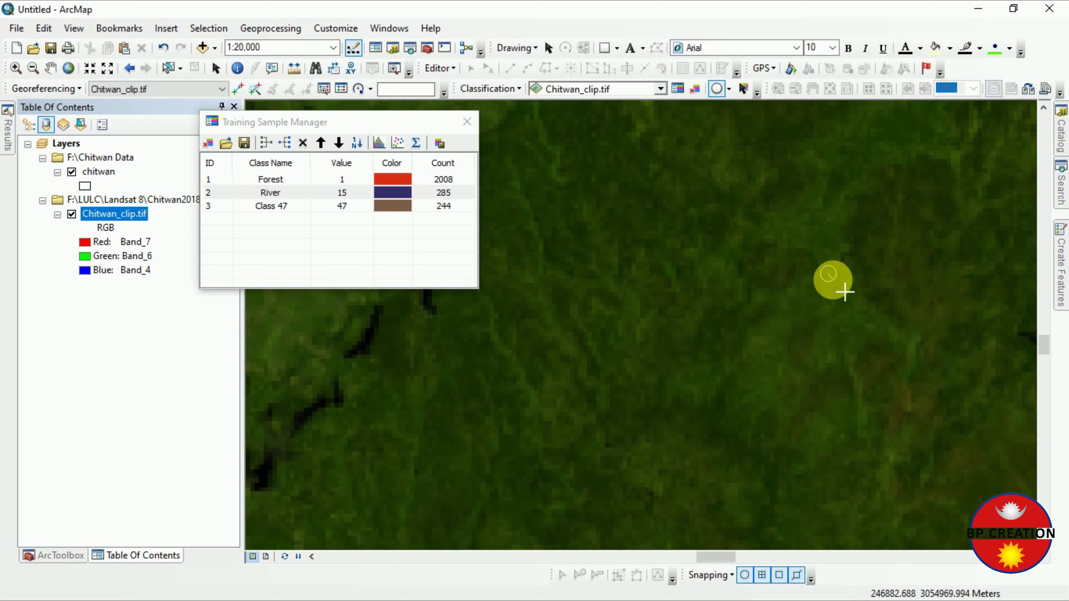
{"action": "left_click_drag", "start_coordinate": [833, 280], "coordinate": [833, 280]}
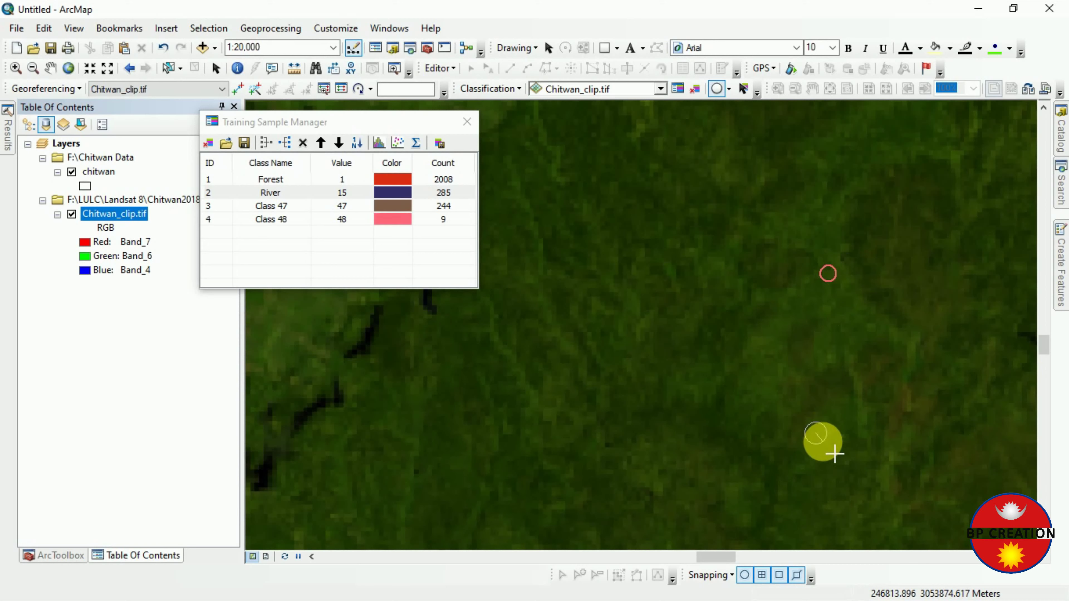
{"action": "left_click_drag", "start_coordinate": [834, 454], "coordinate": [835, 455]}
{"action": "left_click_drag", "start_coordinate": [770, 399], "coordinate": [772, 402]}
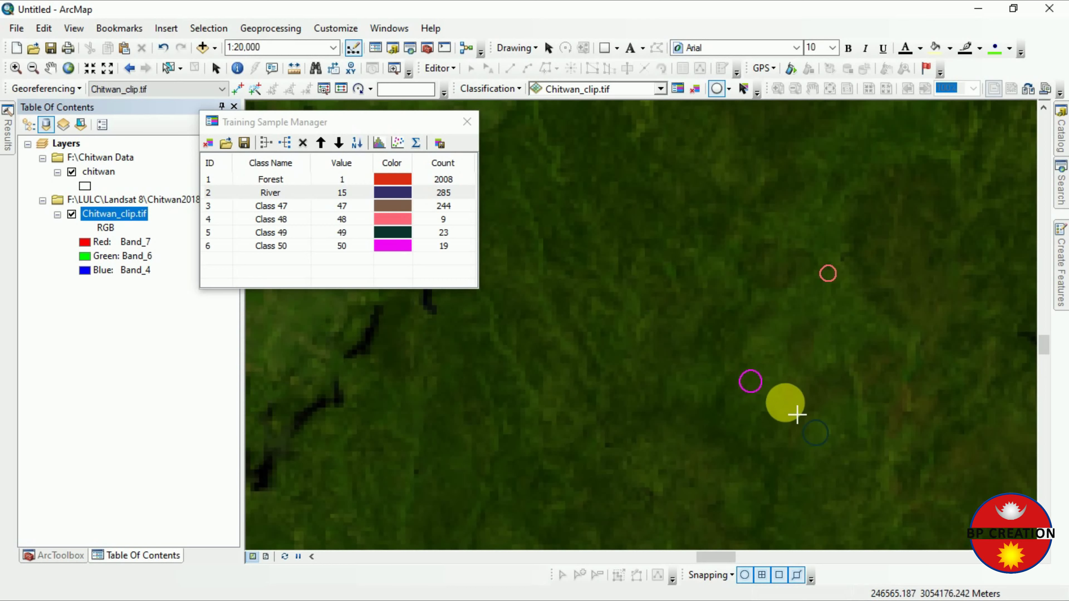
Draw two circular training samples, one below the other, in the bright green patch just north of the narrow stream
{"action": "scroll", "coordinate": [794, 413], "scroll_direction": "up", "scroll_amount": 5}
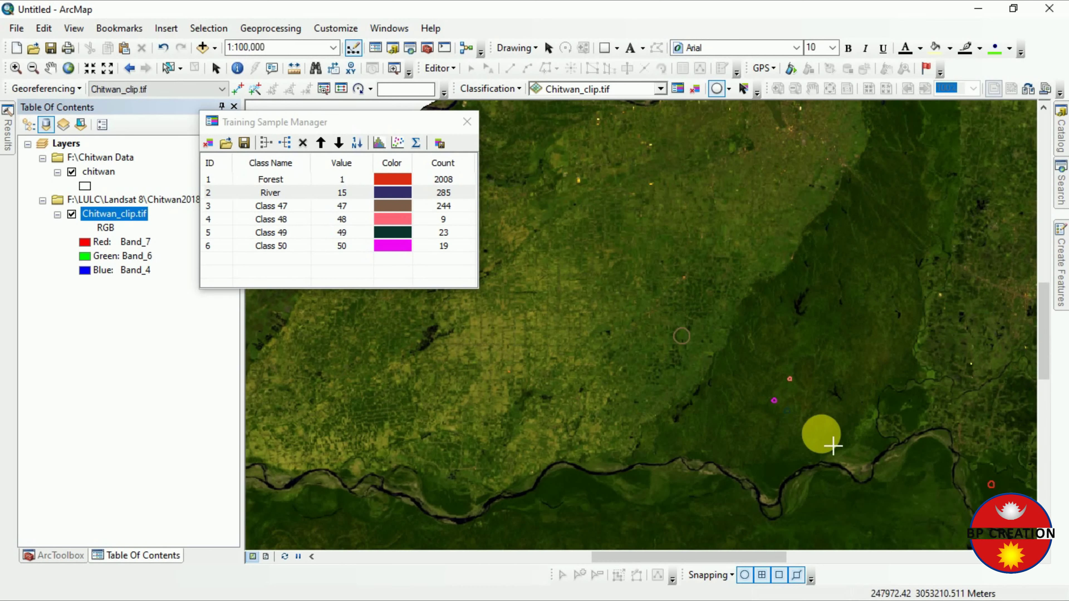
{"action": "scroll", "coordinate": [944, 390], "scroll_direction": "down", "scroll_amount": 5}
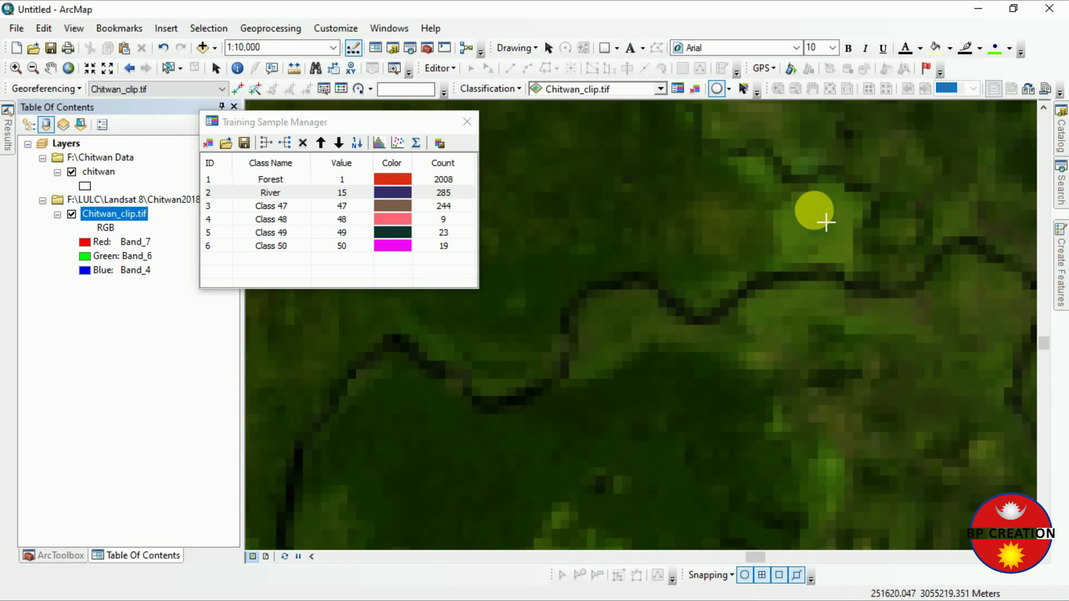
{"action": "left_click", "coordinate": [833, 229]}
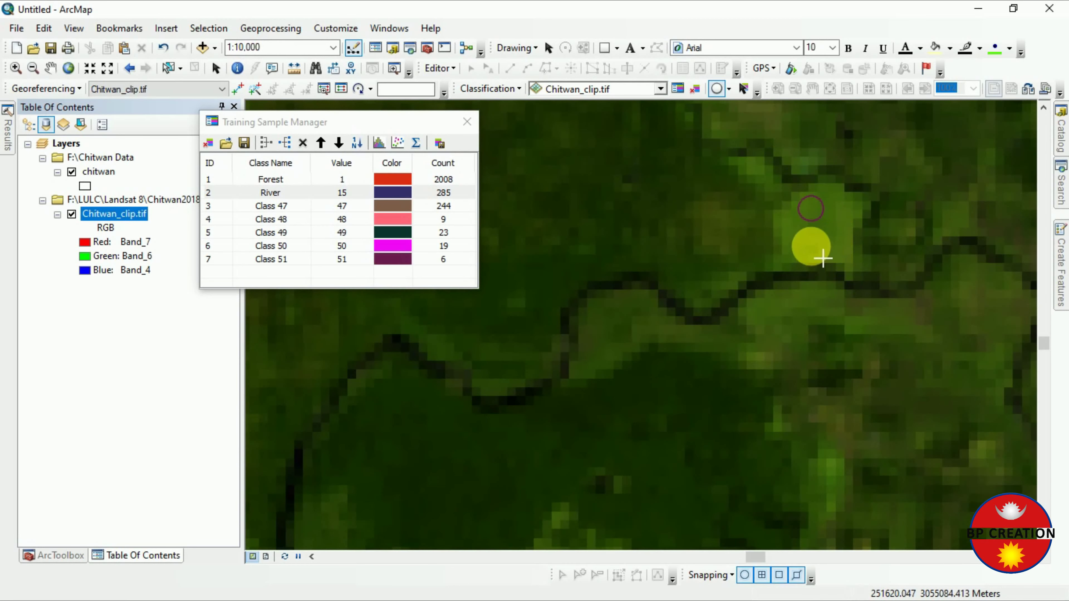
Draw two circular training samples in the bright green strip just west of the narrow stream around the dark forest patch
{"action": "scroll", "coordinate": [744, 334], "scroll_direction": "up", "scroll_amount": 2}
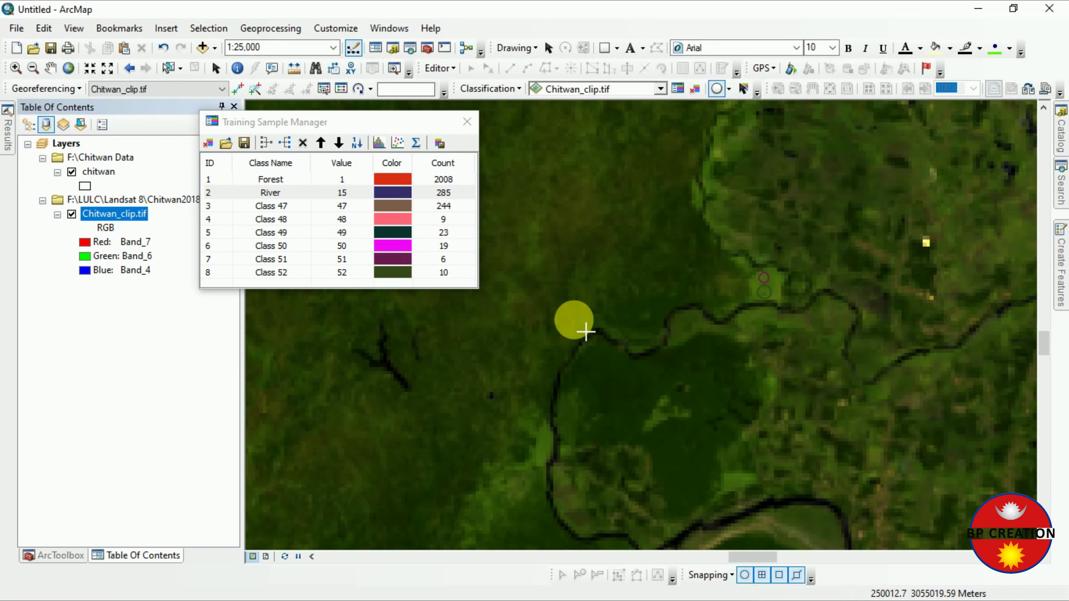
{"action": "scroll", "coordinate": [556, 456], "scroll_direction": "down", "scroll_amount": 4}
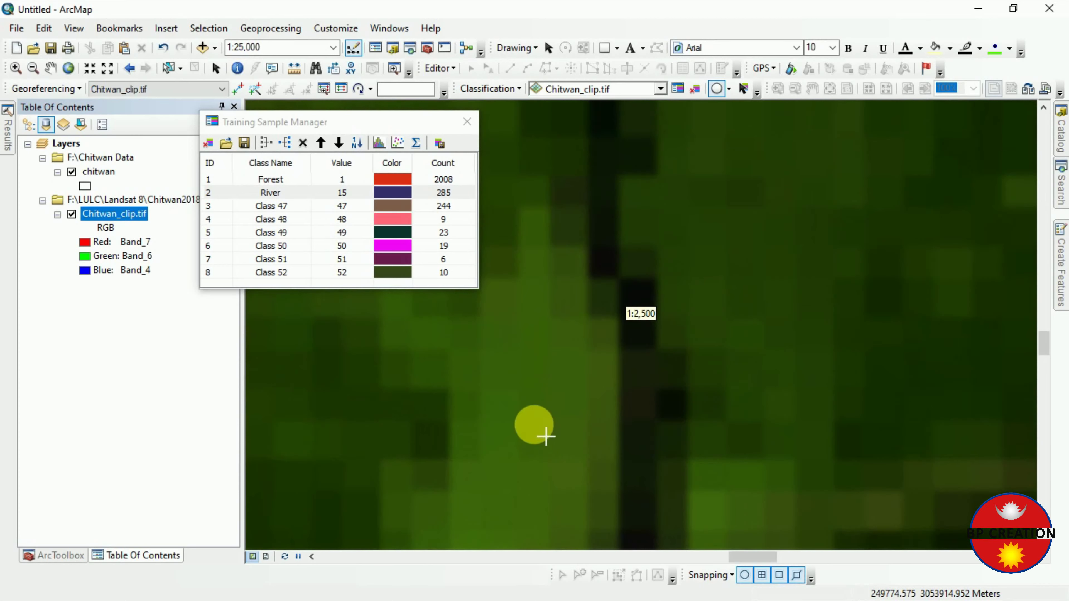
{"action": "left_click_drag", "start_coordinate": [502, 355], "coordinate": [521, 376]}
{"action": "mouse_move", "coordinate": [586, 471]}
{"action": "left_mouse_down"}
{"action": "mouse_move", "coordinate": [599, 475]}
{"action": "mouse_move", "coordinate": [588, 476]}
{"action": "left_mouse_up"}
Draw two circular training samples in the mottled dark green area north of the small branching dark channel
{"action": "scroll", "coordinate": [640, 434], "scroll_direction": "up", "scroll_amount": 5}
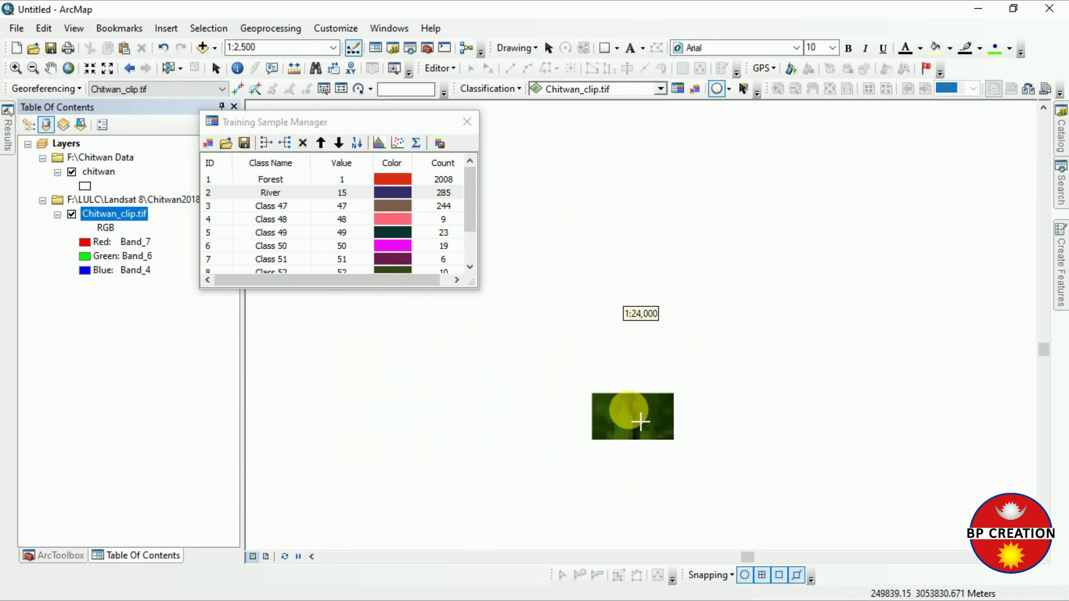
{"action": "scroll", "coordinate": [744, 365], "scroll_direction": "up", "scroll_amount": 1}
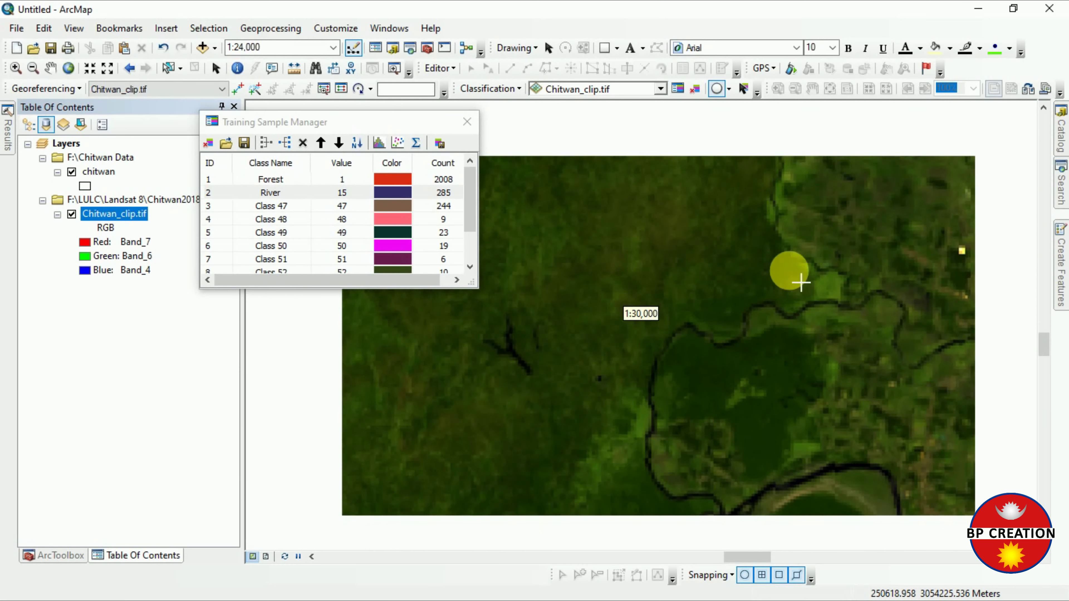
{"action": "scroll", "coordinate": [549, 268], "scroll_direction": "down", "scroll_amount": 5}
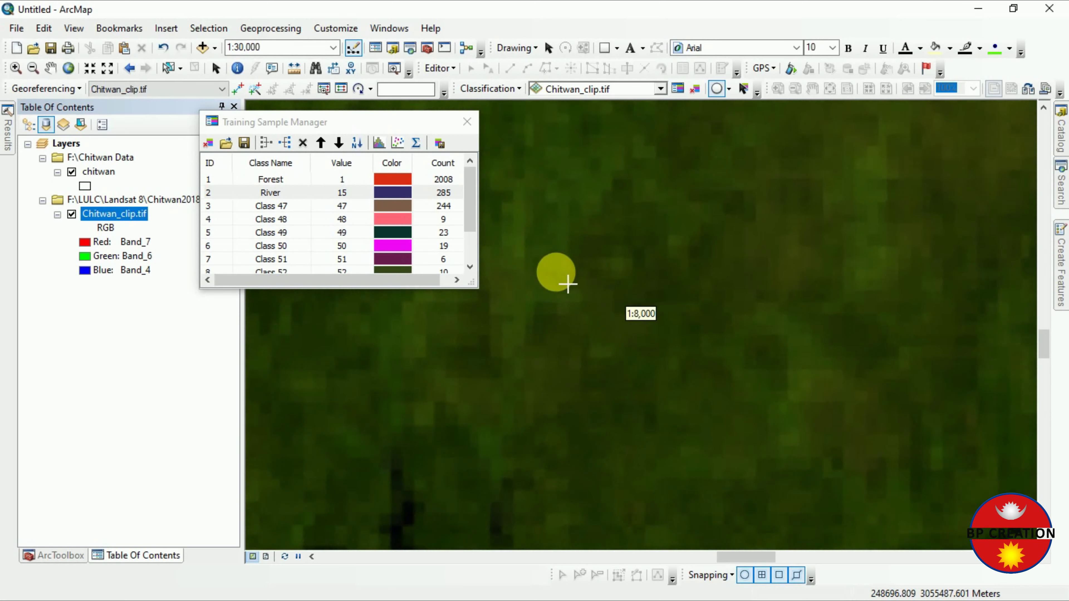
{"action": "scroll", "coordinate": [526, 272], "scroll_direction": "down", "scroll_amount": 2}
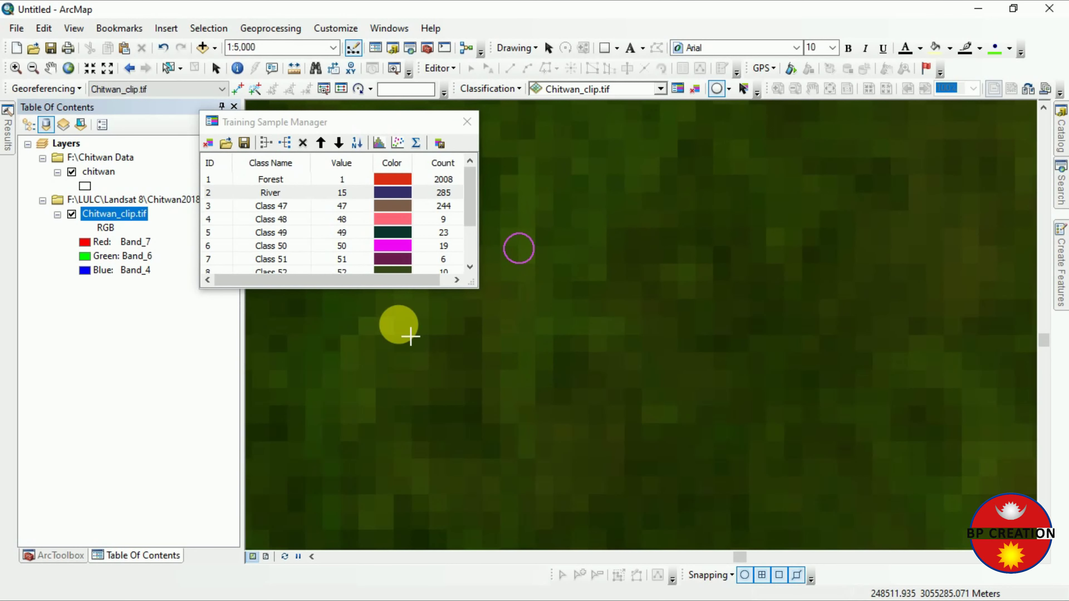
{"action": "scroll", "coordinate": [603, 401], "scroll_direction": "up", "scroll_amount": 10}
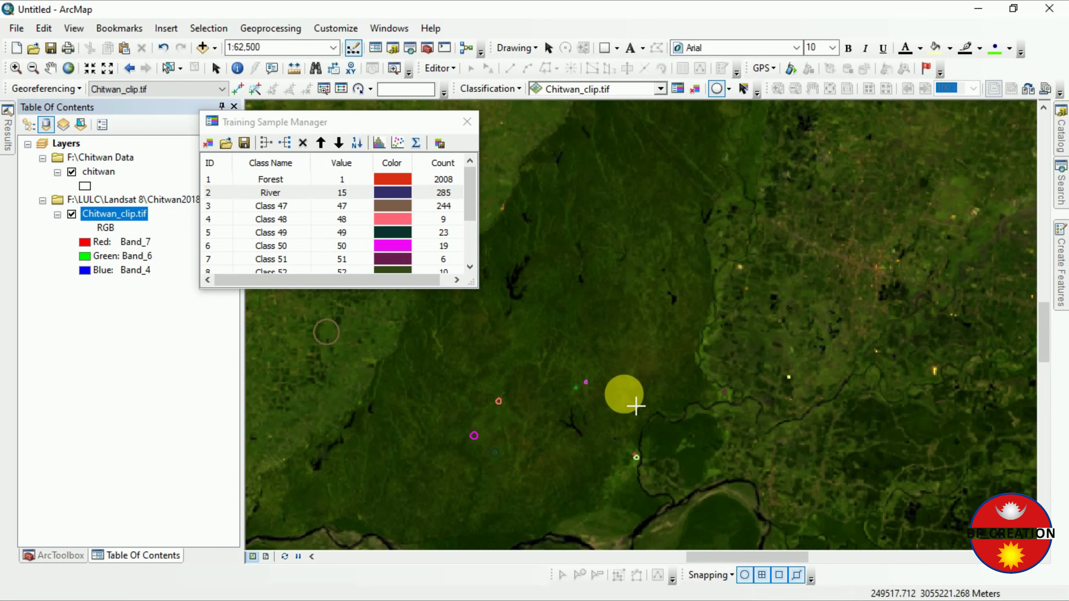
Draw a circular training sample on the lighter green patch at the plain's eastern edge, just above the small dark spot
{"action": "scroll", "coordinate": [938, 253], "scroll_direction": "up", "scroll_amount": 1}
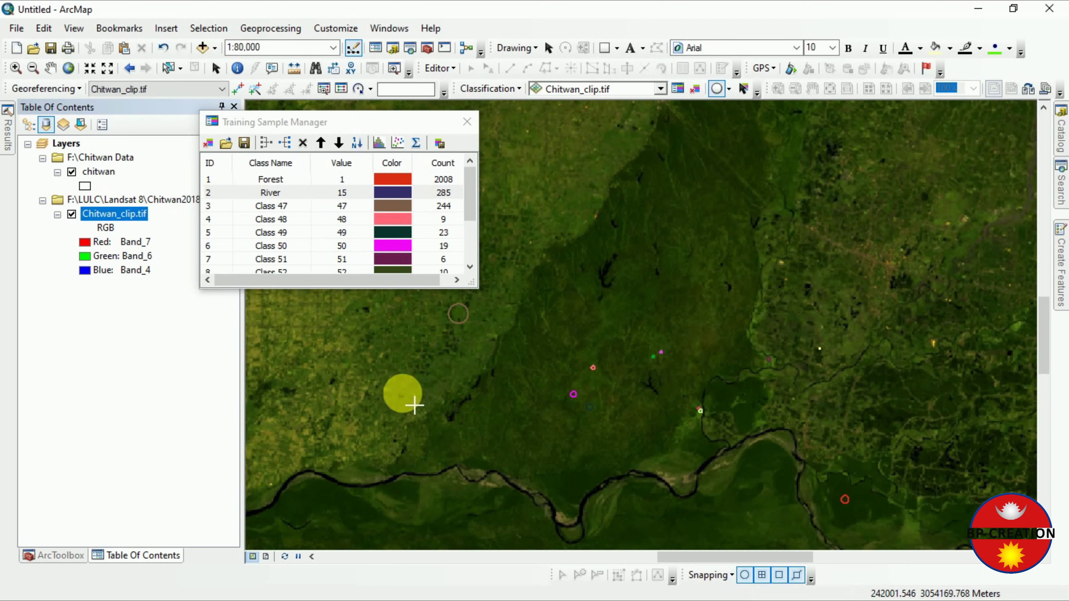
{"action": "scroll", "coordinate": [476, 373], "scroll_direction": "down", "scroll_amount": 5}
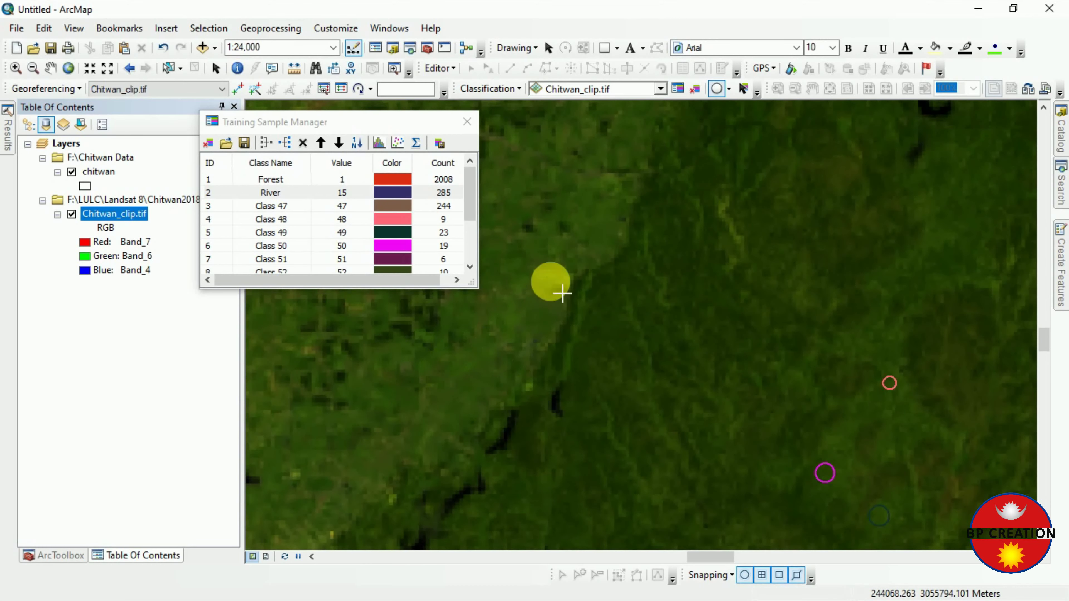
{"action": "scroll", "coordinate": [564, 285], "scroll_direction": "down", "scroll_amount": 1}
{"action": "scroll", "coordinate": [568, 285], "scroll_direction": "down", "scroll_amount": 5}
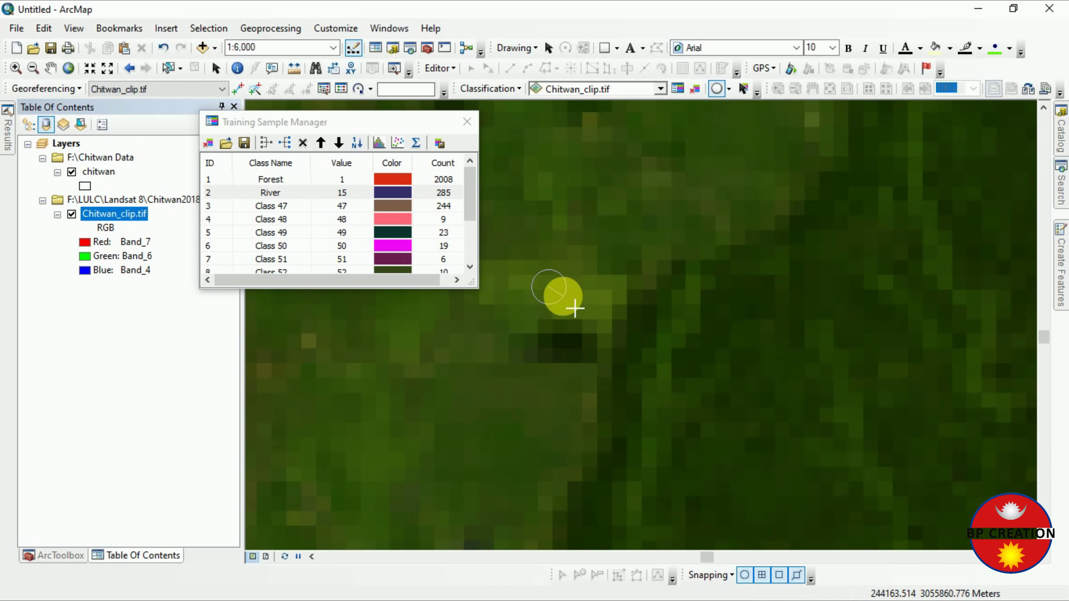
{"action": "scroll", "coordinate": [631, 273], "scroll_direction": "up", "scroll_amount": 3}
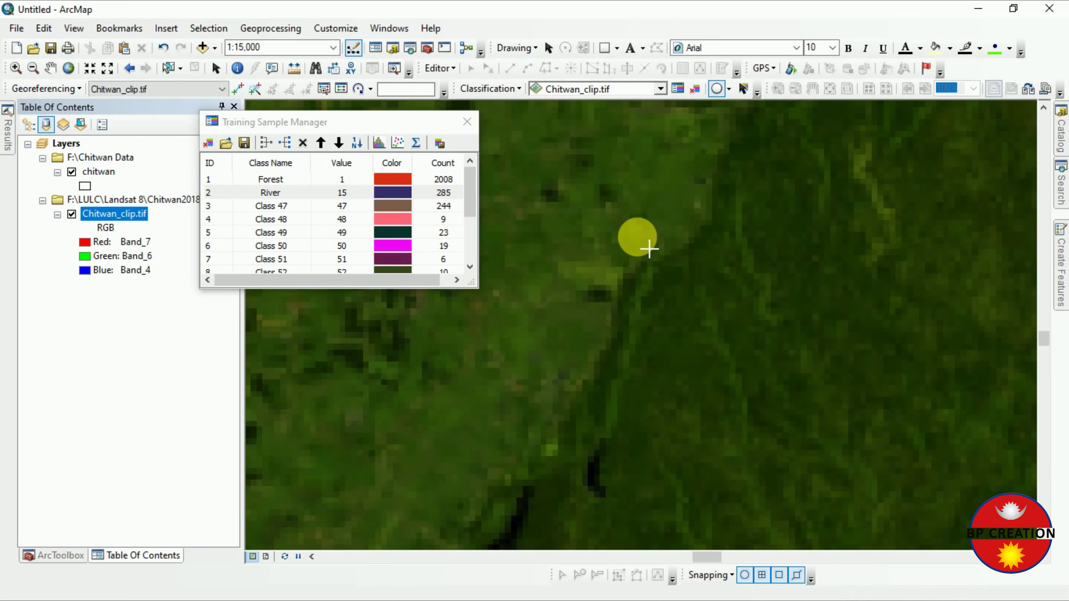
Draw two circular training samples in the dark green area east of the plain, close to the existing samples there
{"action": "scroll", "coordinate": [683, 177], "scroll_direction": "up", "scroll_amount": 4}
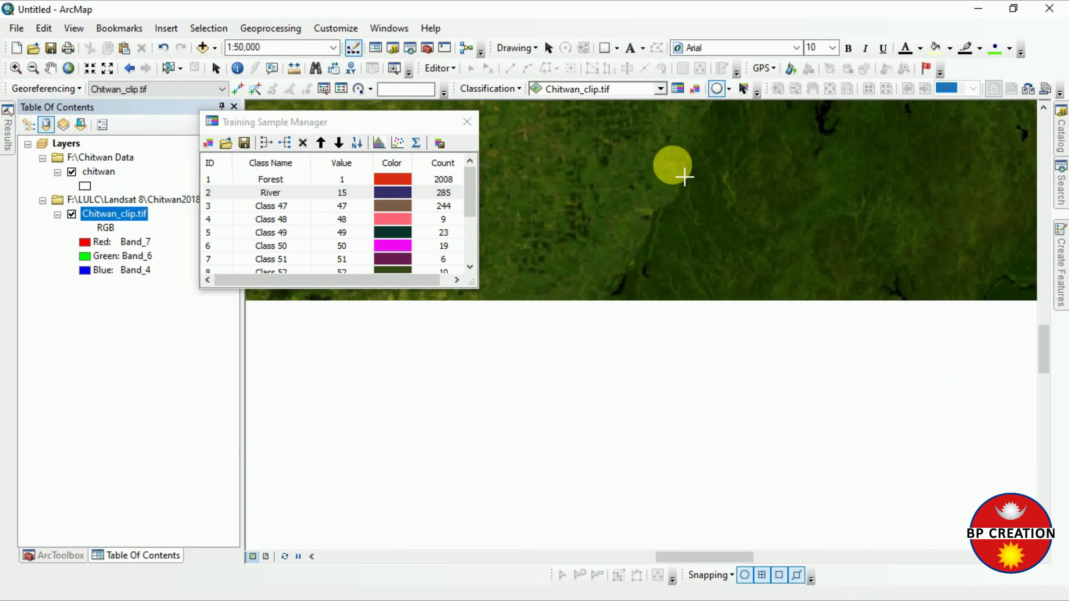
{"action": "scroll", "coordinate": [684, 177], "scroll_direction": "up", "scroll_amount": 4}
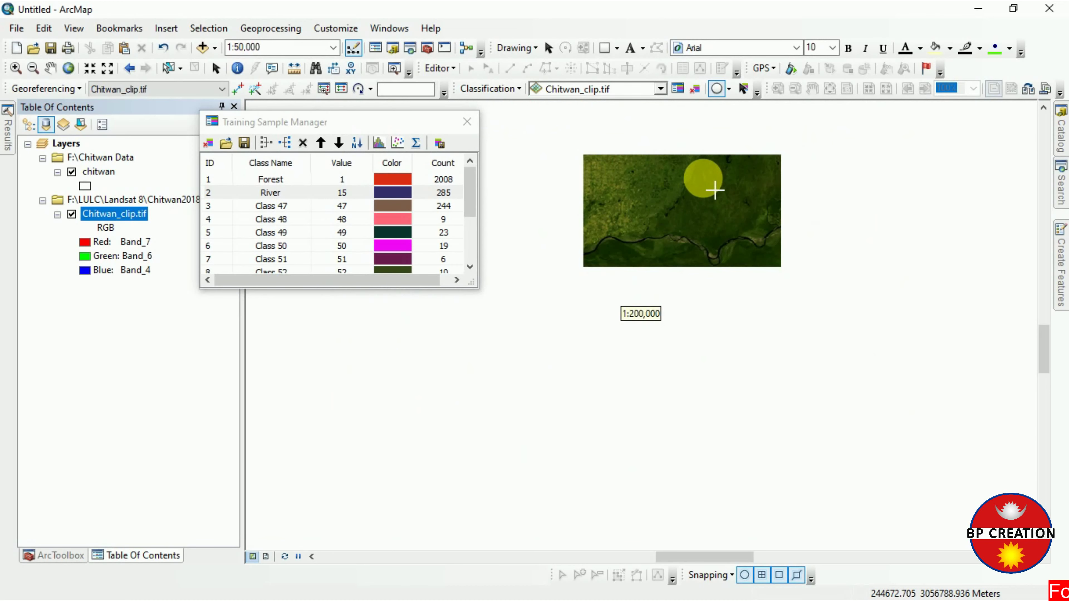
{"action": "scroll", "coordinate": [711, 236], "scroll_direction": "up", "scroll_amount": 2}
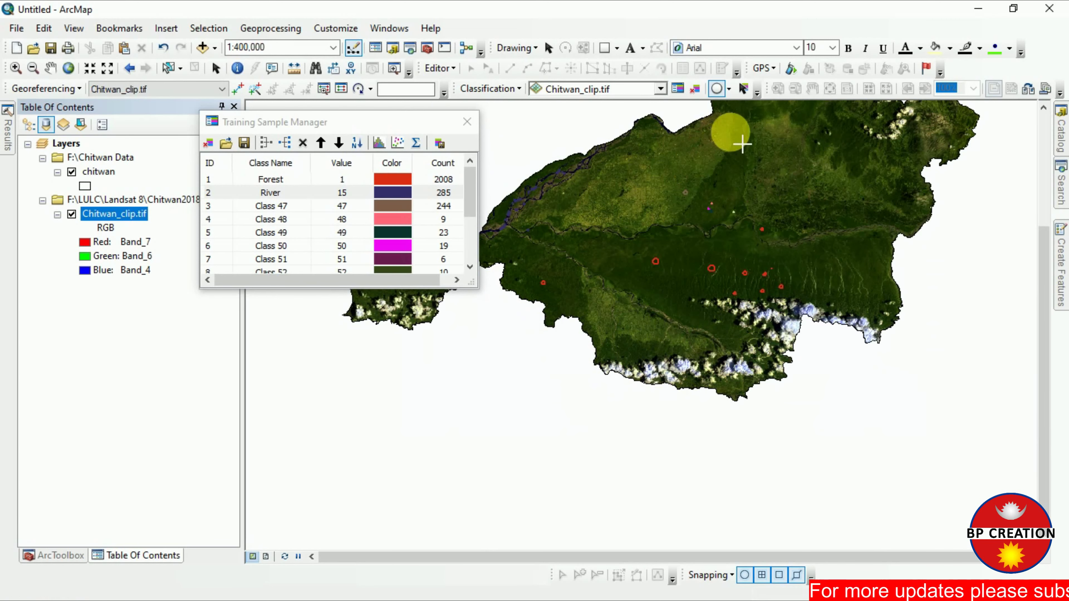
{"action": "scroll", "coordinate": [770, 145], "scroll_direction": "down", "scroll_amount": 4}
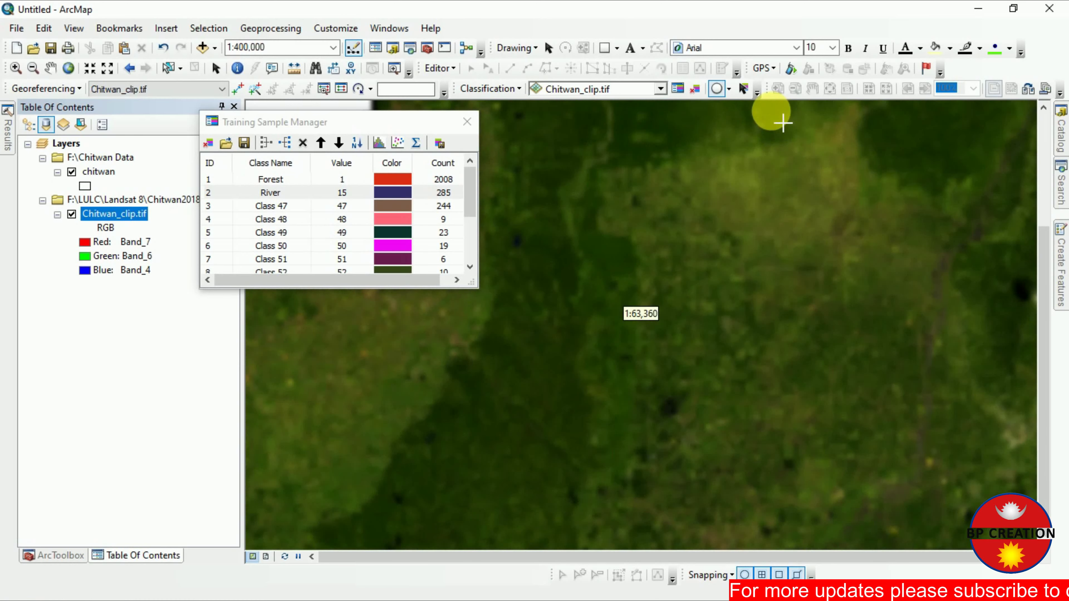
{"action": "scroll", "coordinate": [842, 250], "scroll_direction": "up", "scroll_amount": 3}
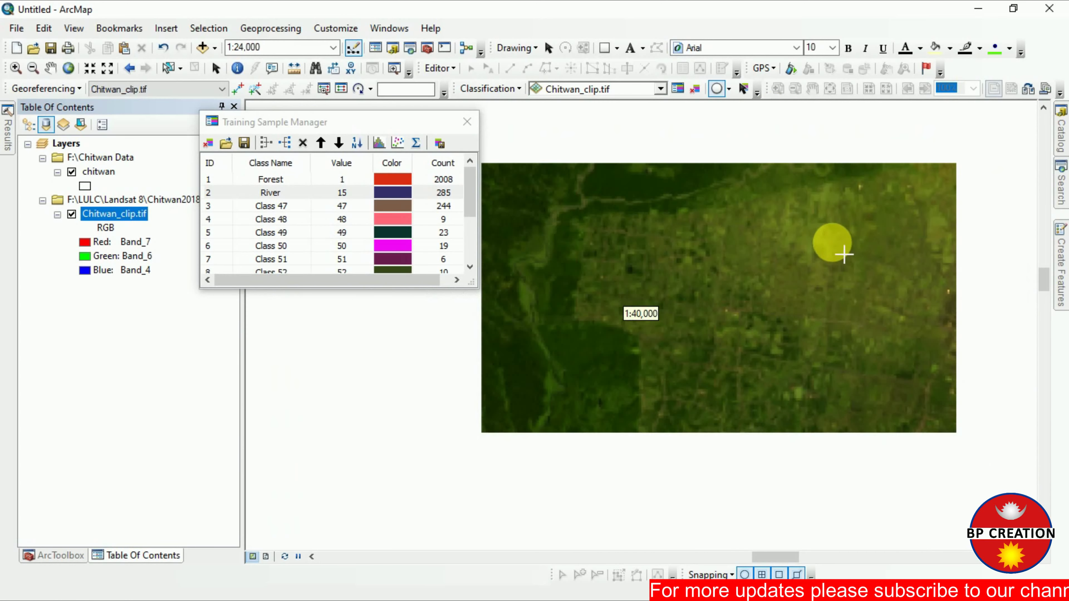
{"action": "scroll", "coordinate": [819, 303], "scroll_direction": "up", "scroll_amount": 1}
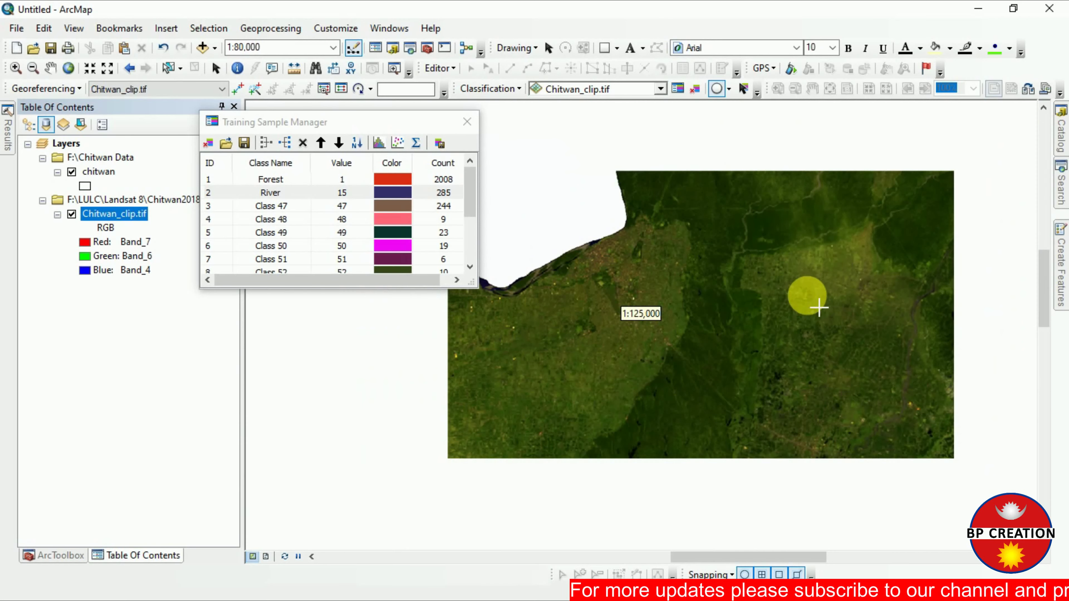
{"action": "scroll", "coordinate": [772, 404], "scroll_direction": "up", "scroll_amount": 2}
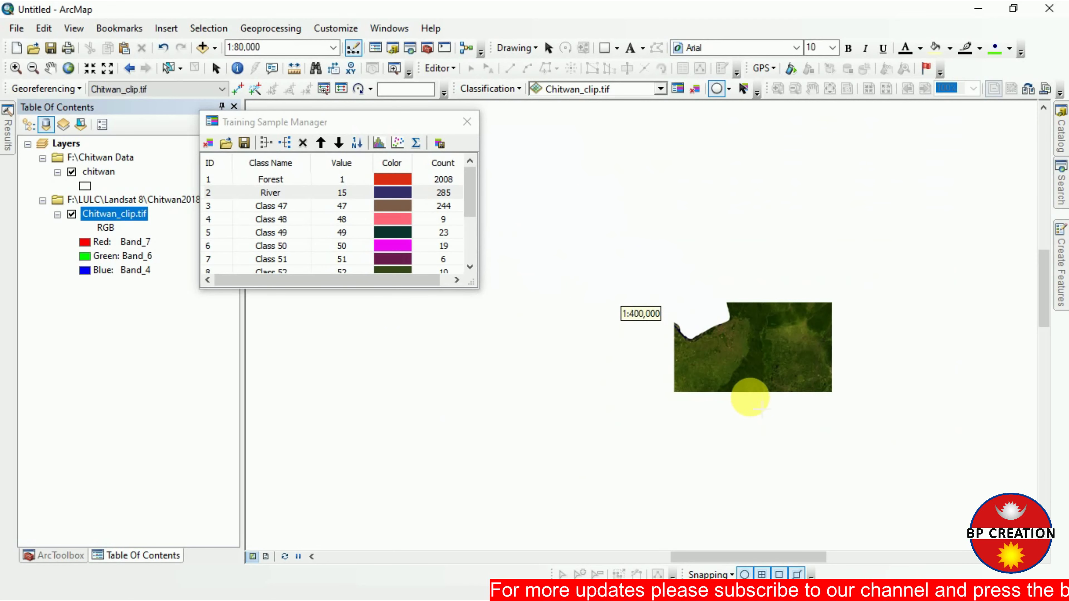
{"action": "scroll", "coordinate": [758, 435], "scroll_direction": "down", "scroll_amount": 4}
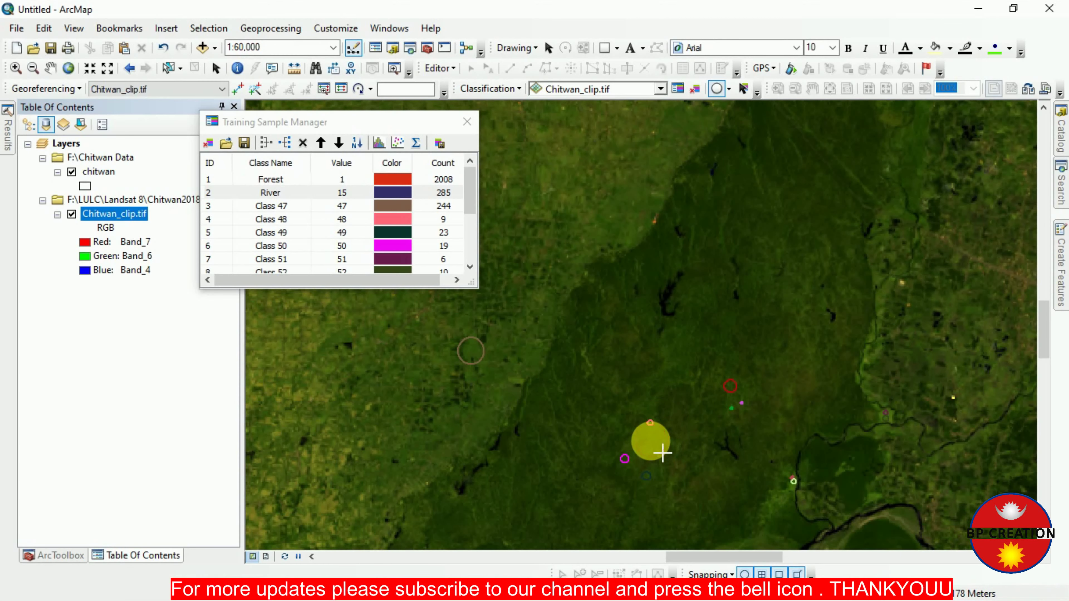
{"action": "scroll", "coordinate": [693, 491], "scroll_direction": "up", "scroll_amount": 1}
{"action": "scroll", "coordinate": [693, 491], "scroll_direction": "up", "scroll_amount": 4}
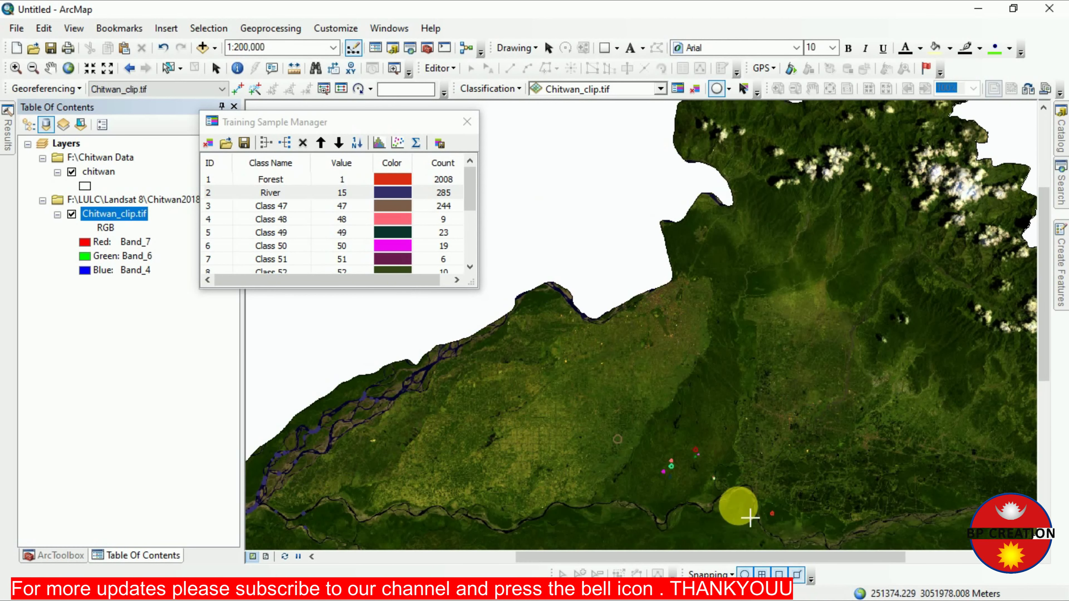
Draw ten circular training samples across the green area south of the braided river near the raster's eastern boundary
{"action": "left_click", "coordinate": [50, 68]}
{"action": "left_click_drag", "start_coordinate": [841, 483], "coordinate": [465, 320]}
{"action": "scroll", "coordinate": [589, 391], "scroll_direction": "up", "scroll_amount": 1}
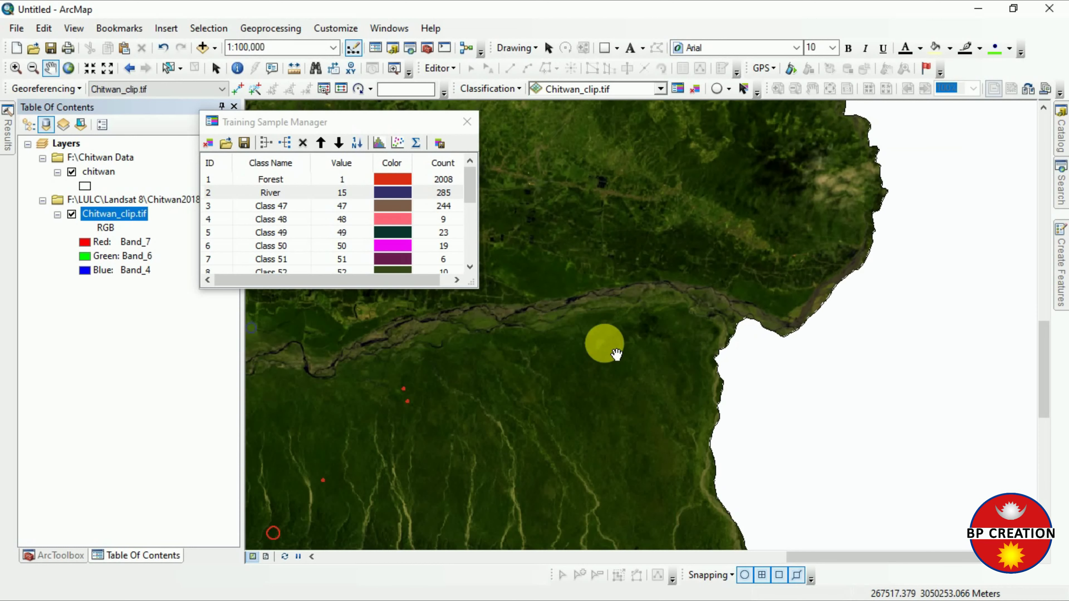
{"action": "scroll", "coordinate": [575, 359], "scroll_direction": "up", "scroll_amount": 2}
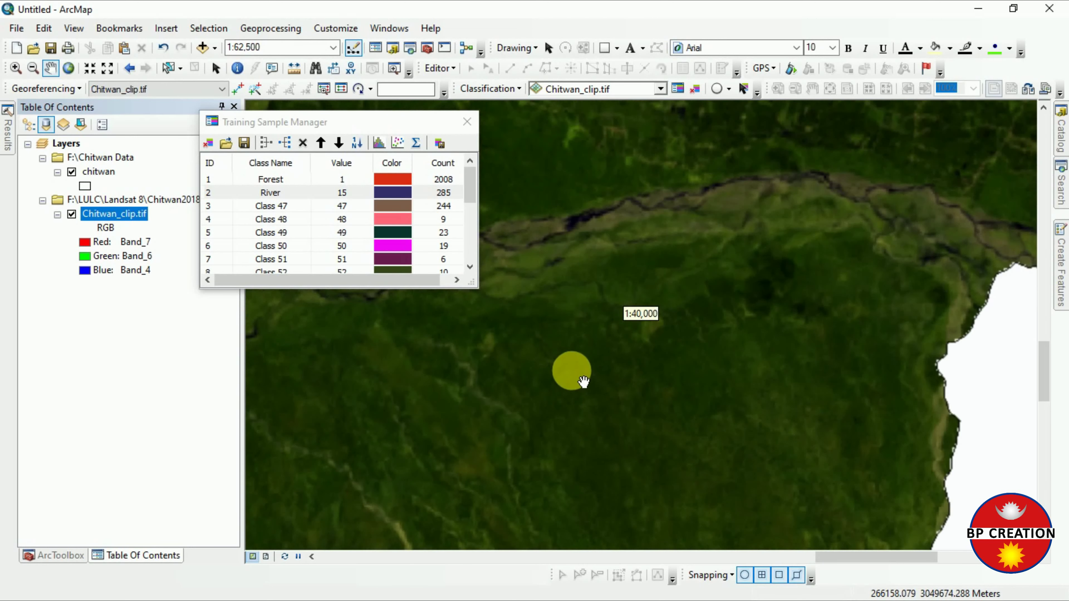
{"action": "left_click", "coordinate": [718, 90]}
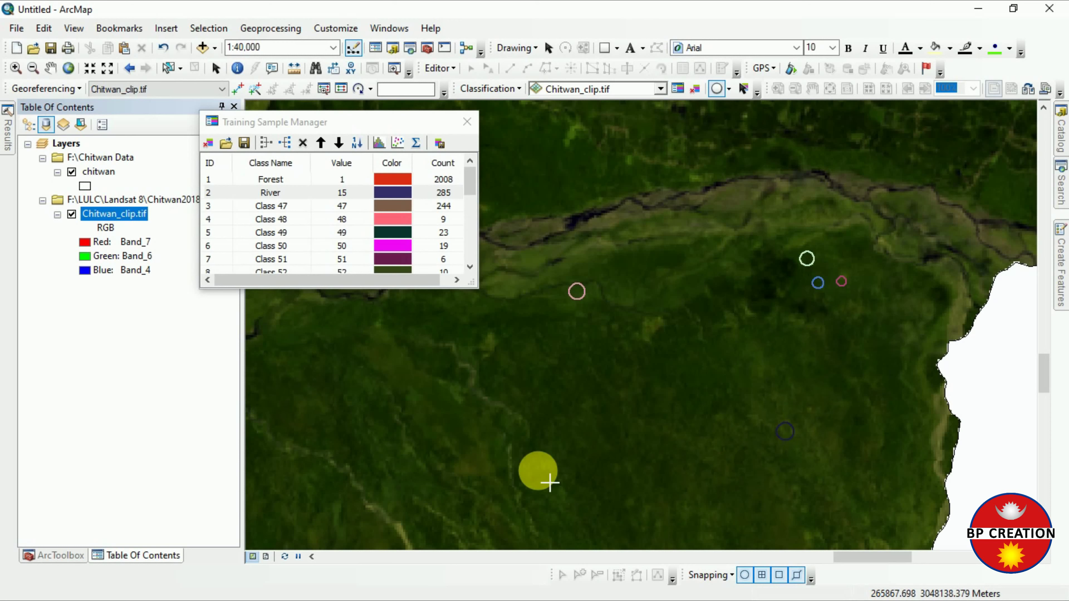
{"action": "left_click_drag", "start_coordinate": [411, 386], "coordinate": [420, 384]}
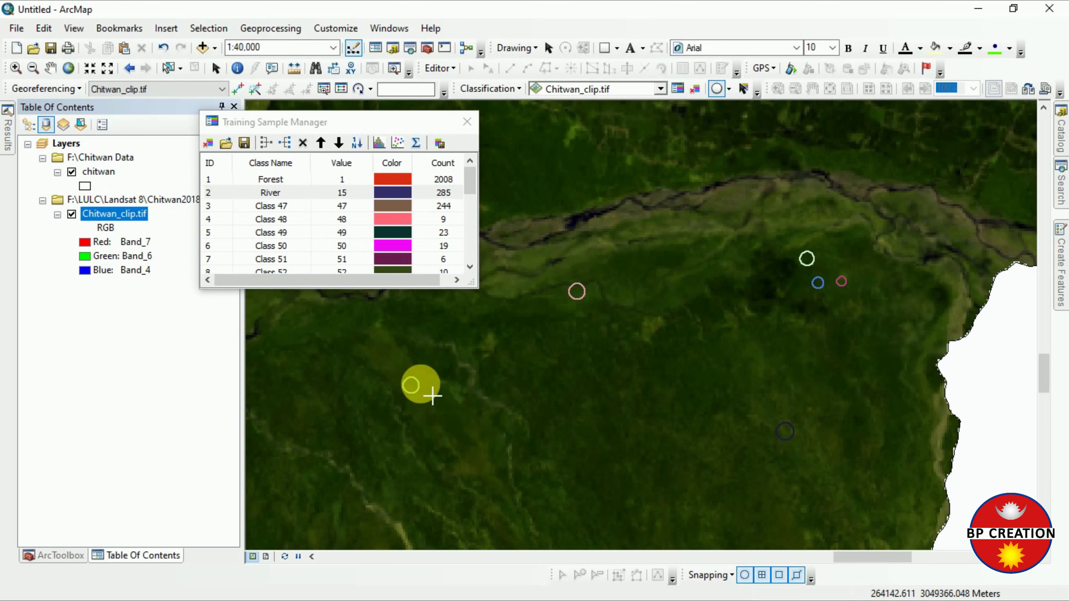
{"action": "left_click_drag", "start_coordinate": [429, 421], "coordinate": [435, 417]}
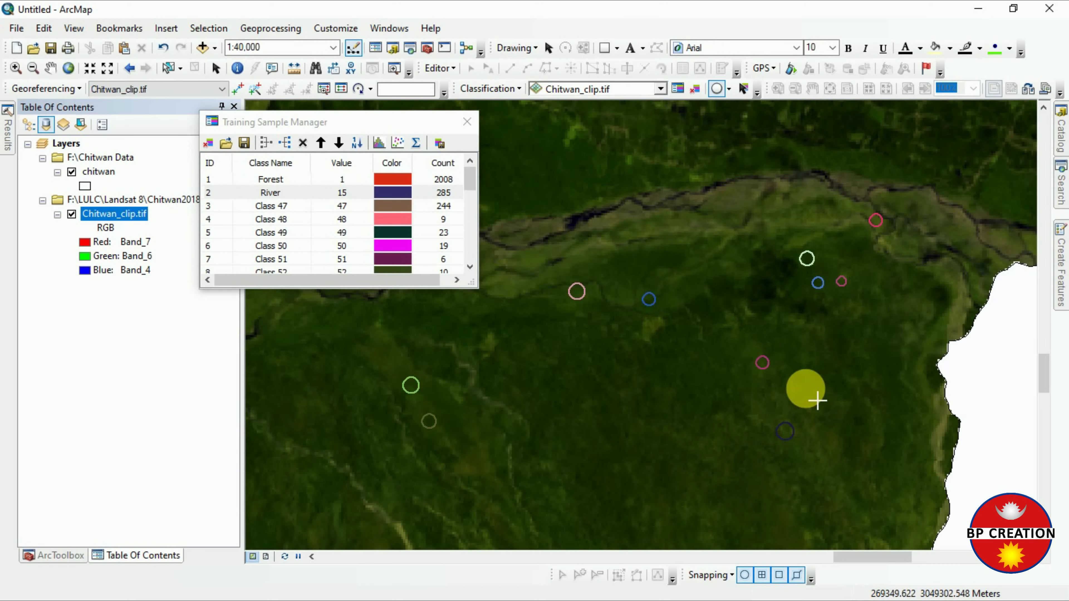
Merge all training samples except Forest and River into one class
{"action": "left_click", "coordinate": [374, 245]}
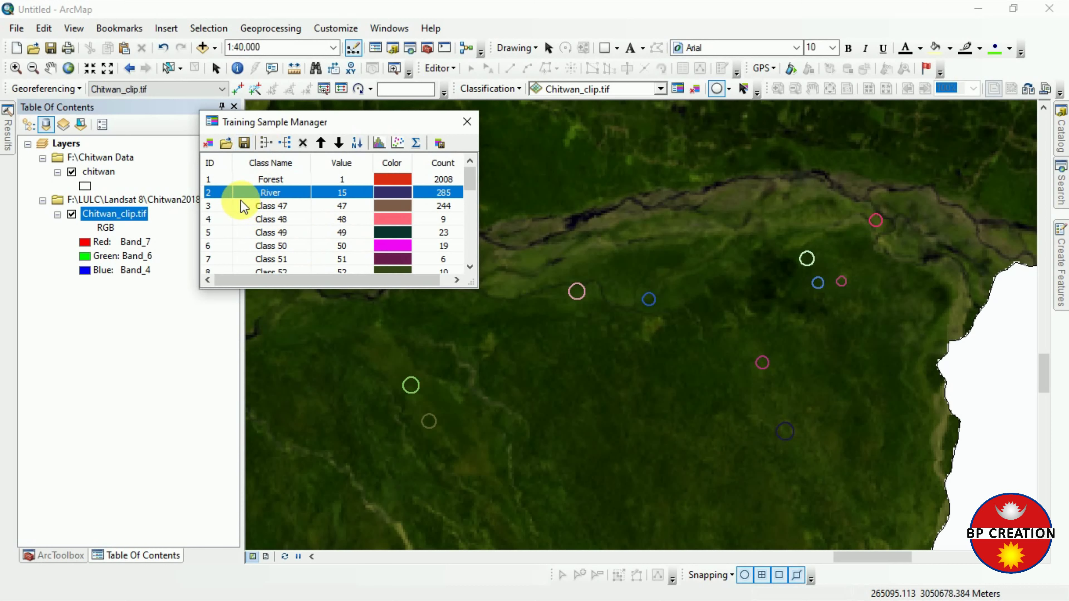
{"action": "key", "text": "ctrl+a"}
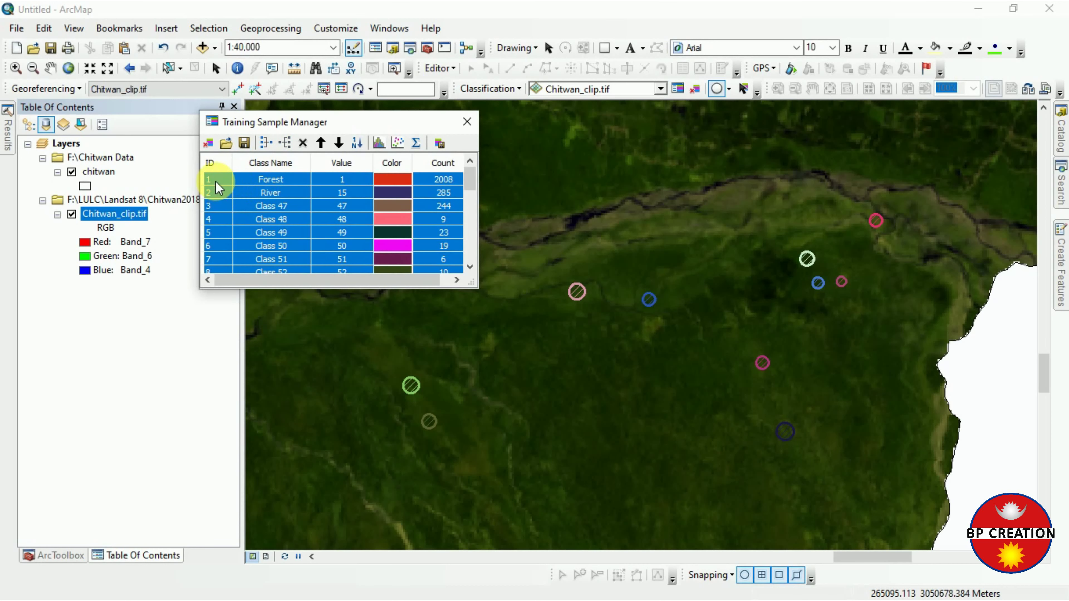
{"action": "left_click", "coordinate": [216, 182], "text": "ctrl"}
{"action": "left_click", "coordinate": [216, 192], "text": "ctrl"}
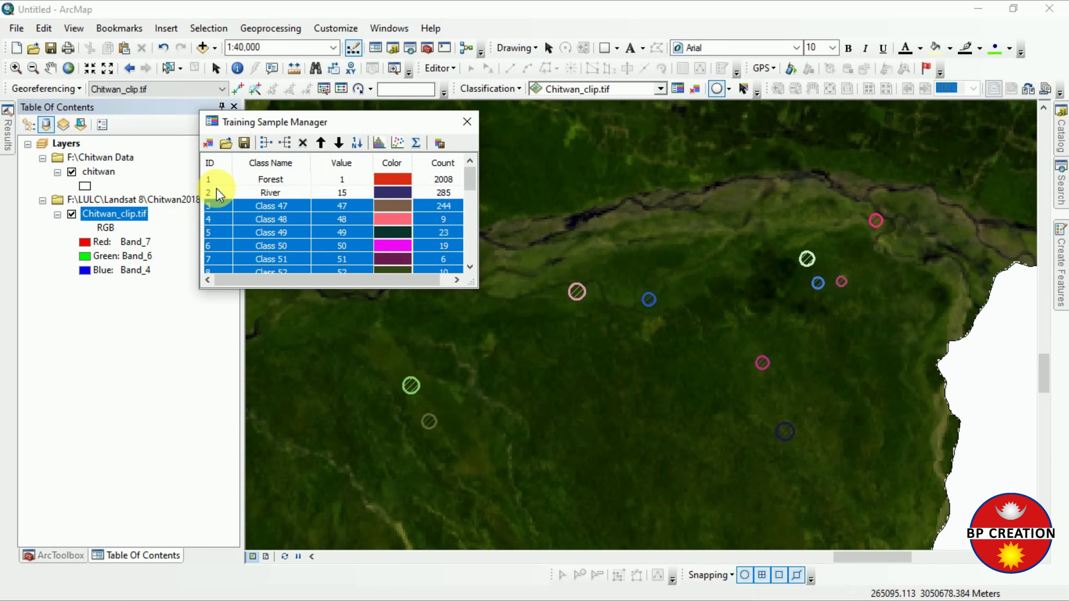
{"action": "left_click", "coordinate": [264, 143]}
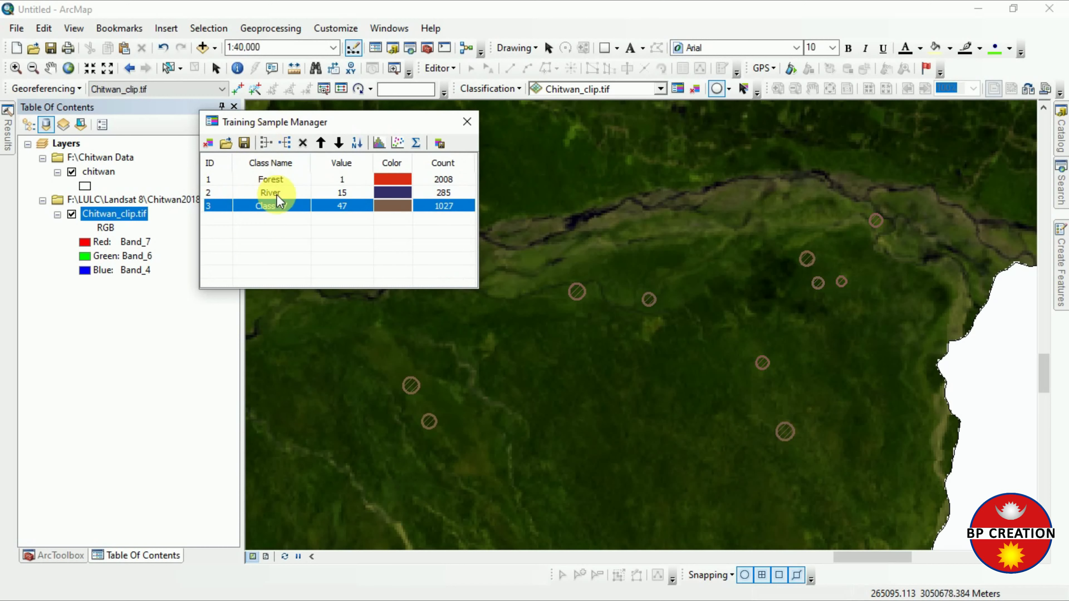
Rename the merged class Class 47 as Vegetation
{"action": "double_click", "coordinate": [287, 208]}
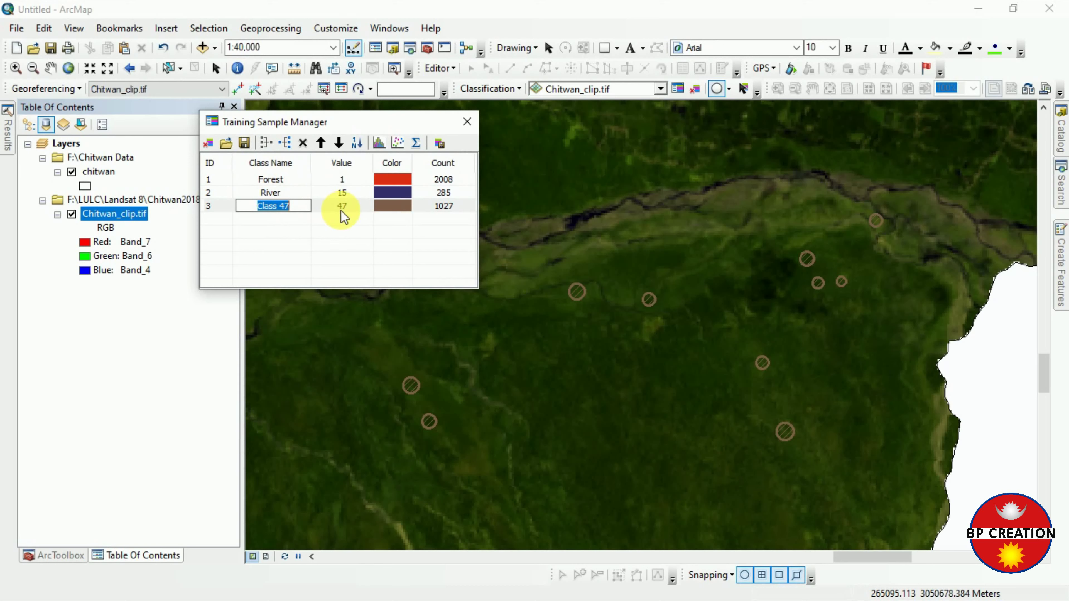
{"action": "type", "text": "Vegetation"}
{"action": "key", "text": "Return"}
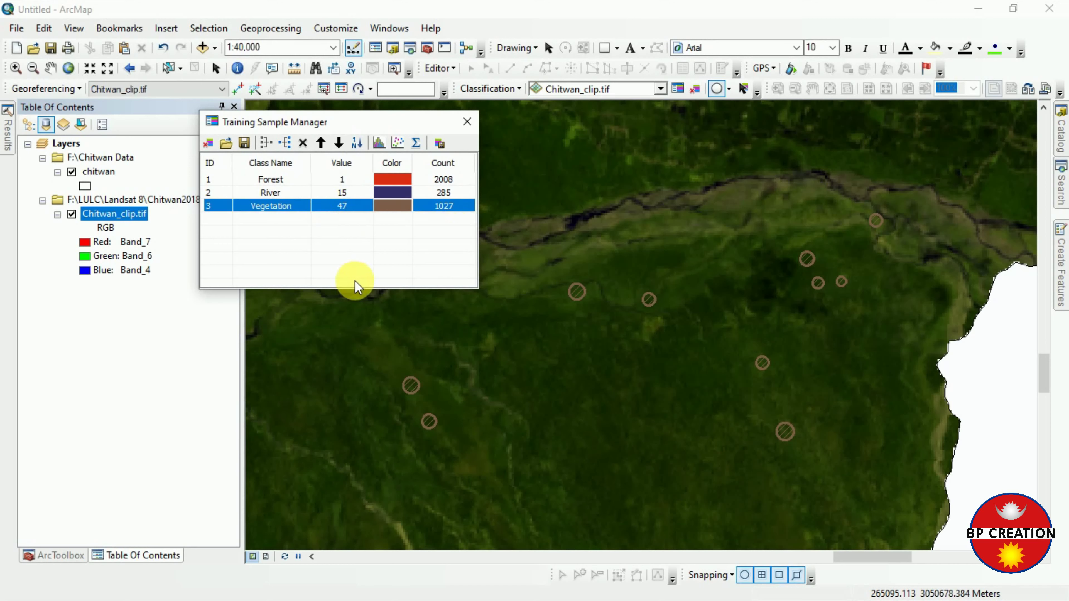
Move the Training Sample Manager clear of the layer list and the central map area, with the wider Chitwan raster in view
{"action": "left_click_drag", "start_coordinate": [353, 121], "coordinate": [184, 25]}
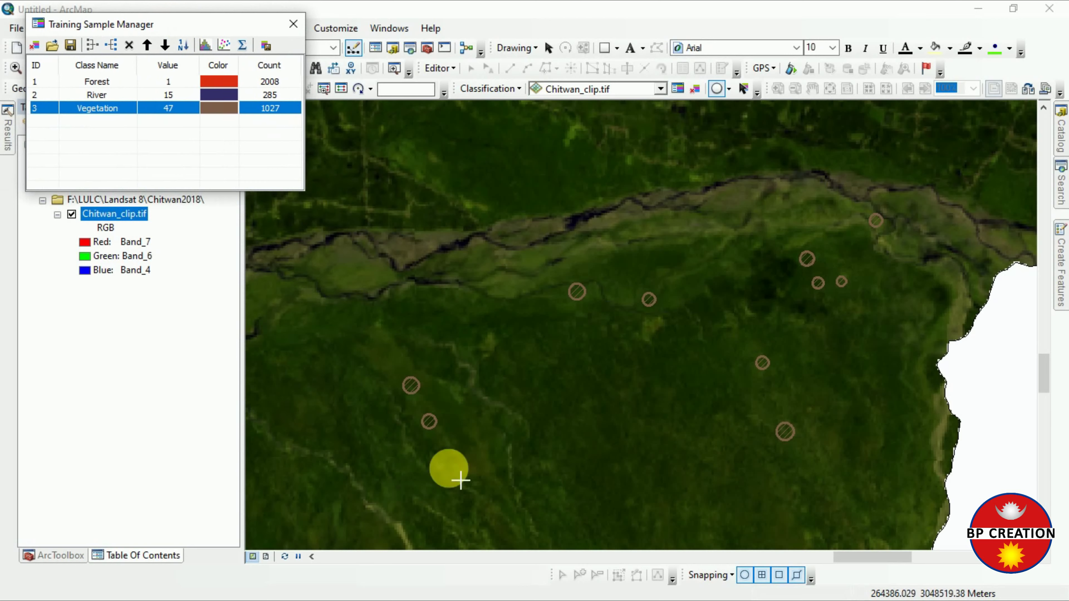
{"action": "scroll", "coordinate": [460, 477], "scroll_direction": "up", "scroll_amount": 5}
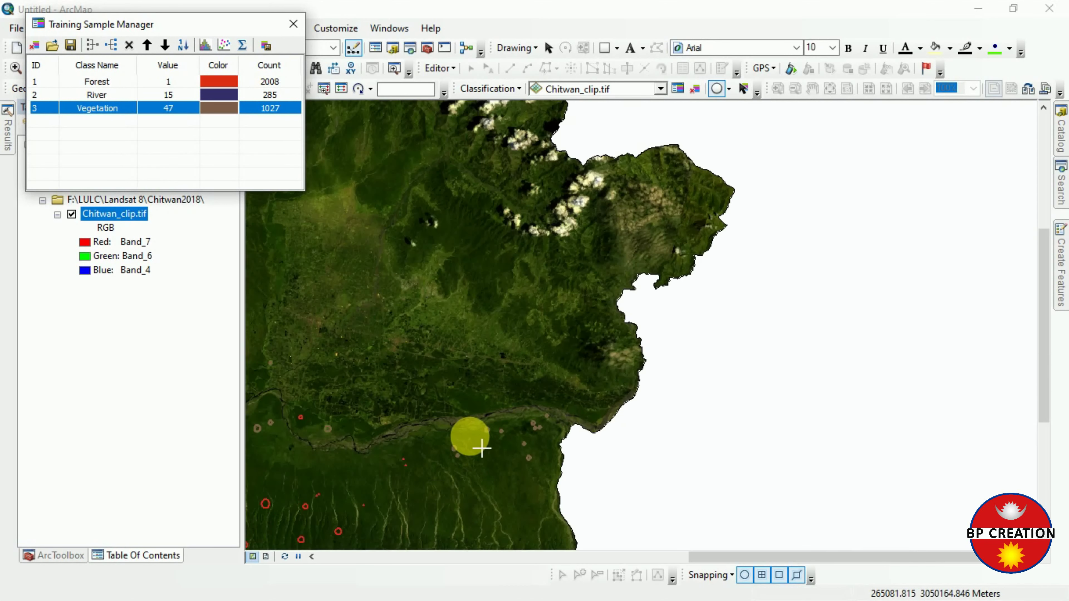
{"action": "scroll", "coordinate": [483, 448], "scroll_direction": "up", "scroll_amount": 2}
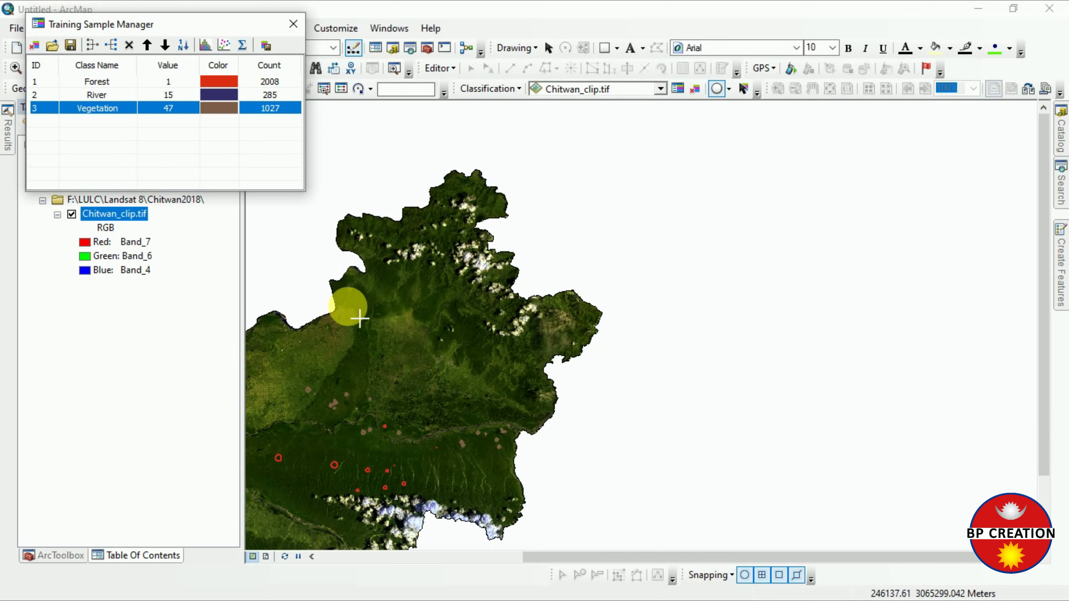
{"action": "left_click_drag", "start_coordinate": [218, 24], "coordinate": [581, 10]}
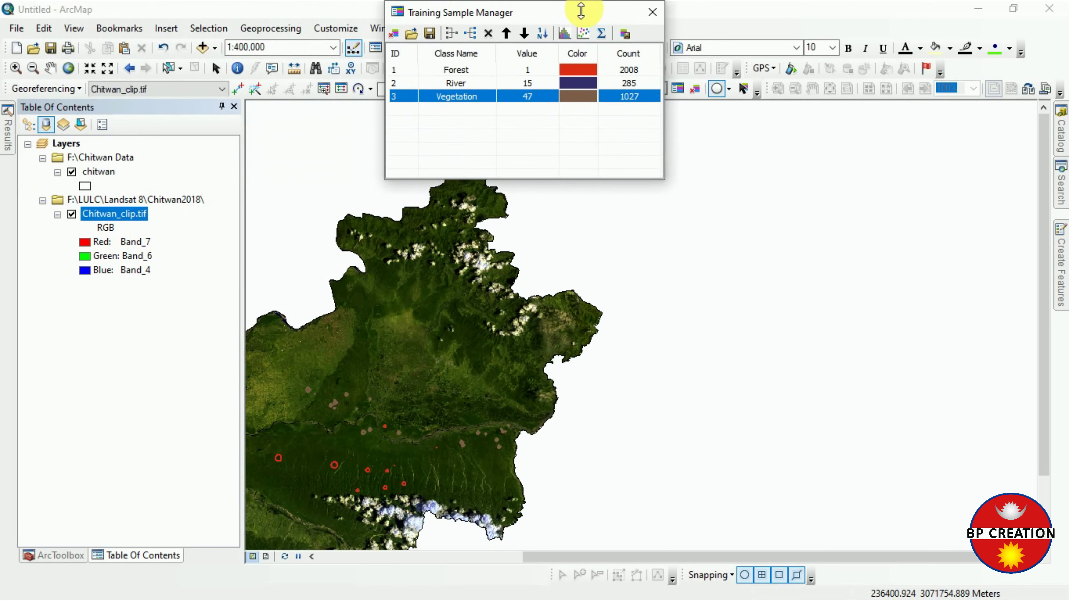
Draw a circular training sample in the yellowish farmland east of the braided river, north of the winding river
{"action": "left_click", "coordinate": [57, 70]}
{"action": "left_click_drag", "start_coordinate": [371, 420], "coordinate": [768, 375]}
{"action": "scroll", "coordinate": [669, 346], "scroll_direction": "up", "scroll_amount": 4}
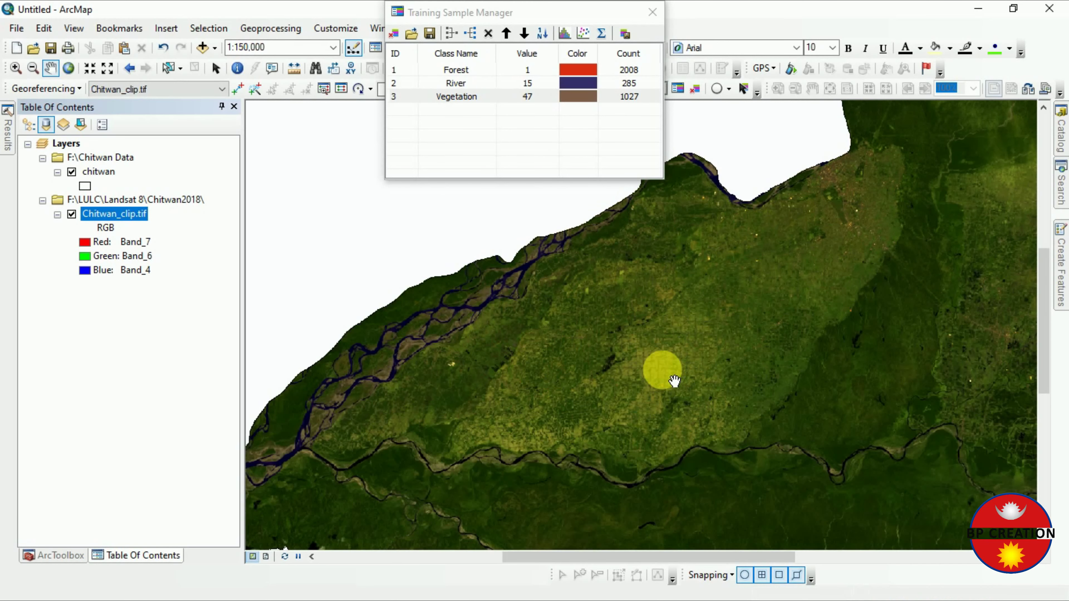
{"action": "scroll", "coordinate": [674, 417], "scroll_direction": "up", "scroll_amount": 3}
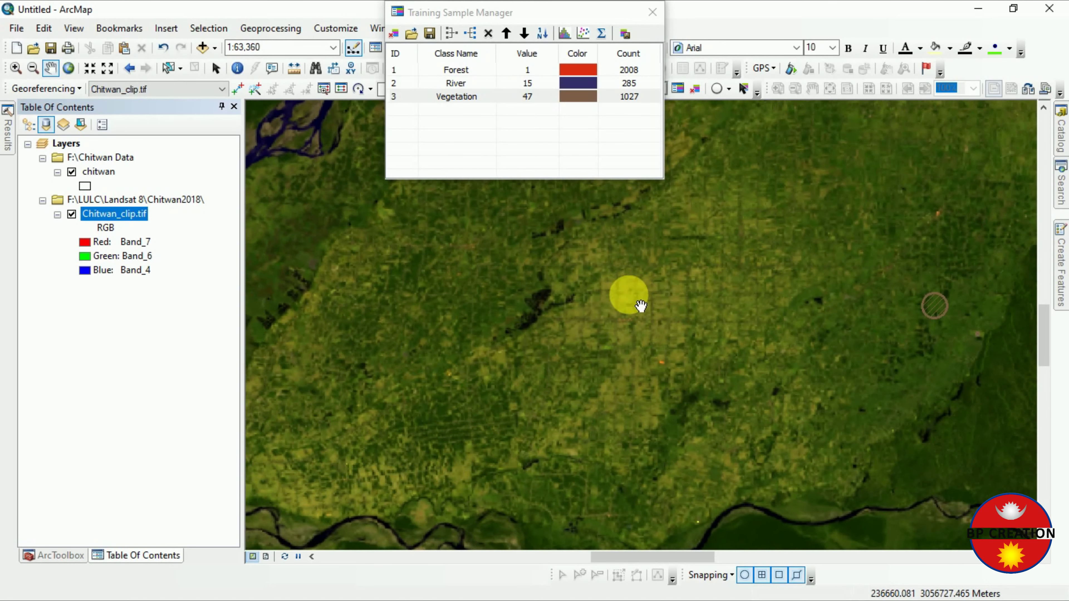
{"action": "scroll", "coordinate": [643, 301], "scroll_direction": "up", "scroll_amount": 1}
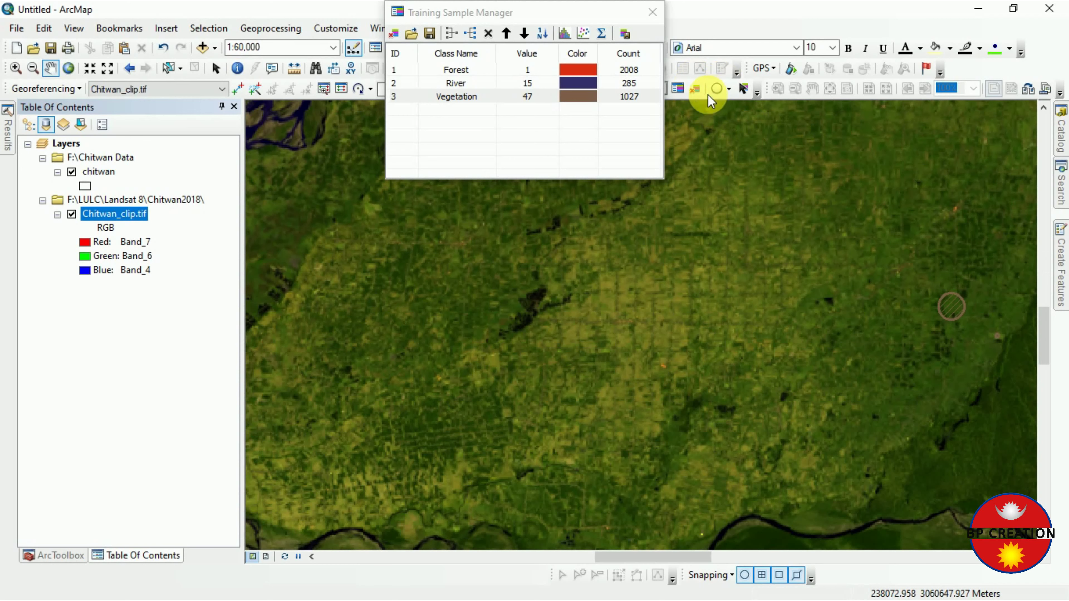
{"action": "left_click", "coordinate": [717, 88]}
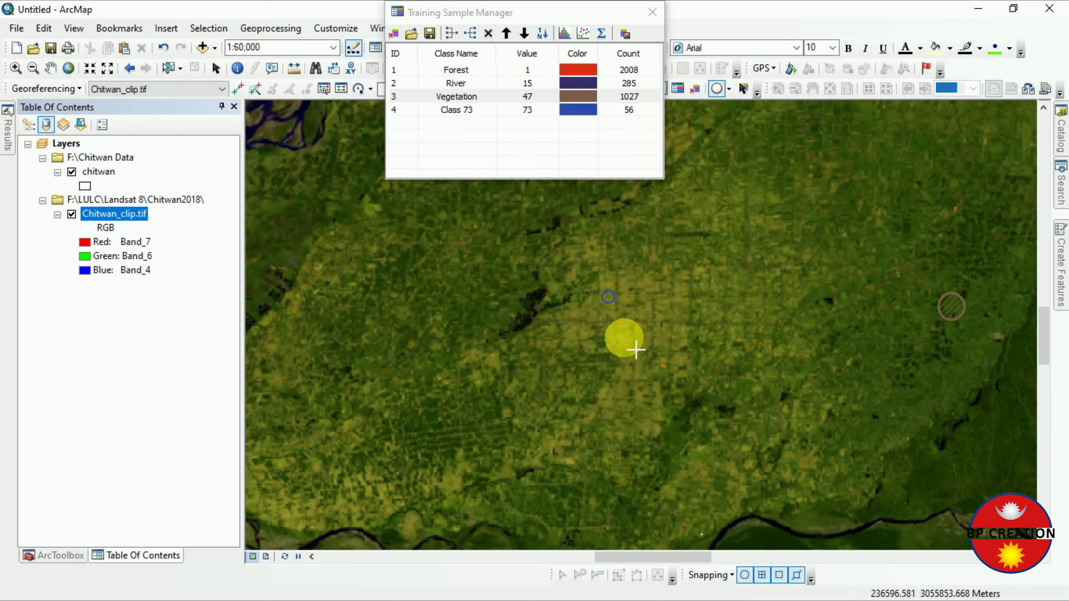
Draw eight small circular training samples on the yellowish fields southeast of the elongated black patch
{"action": "scroll", "coordinate": [634, 350], "scroll_direction": "down", "scroll_amount": 5}
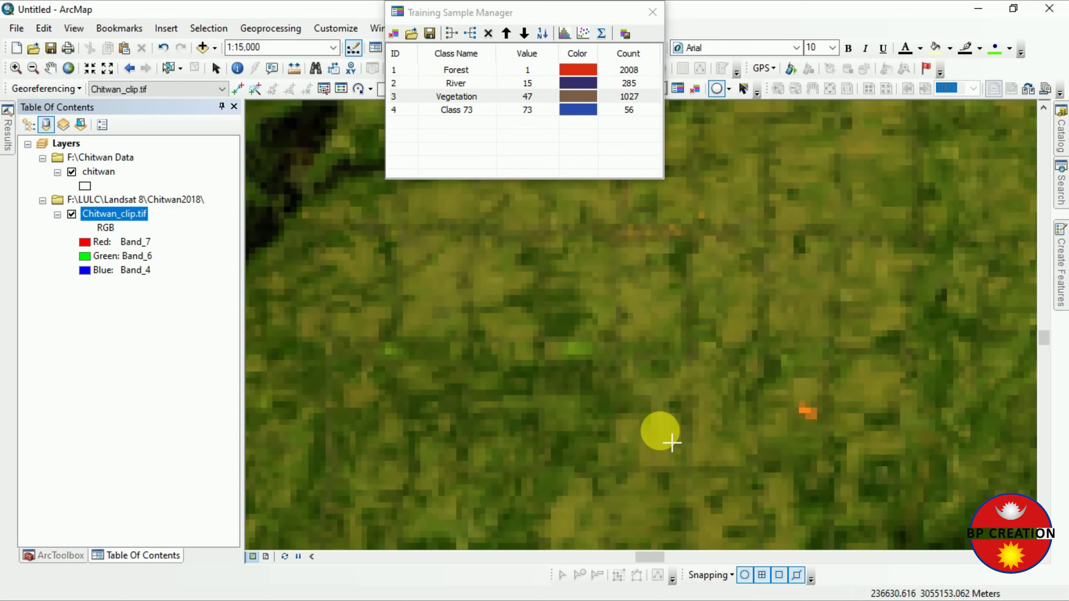
{"action": "left_click_drag", "start_coordinate": [656, 445], "coordinate": [664, 445]}
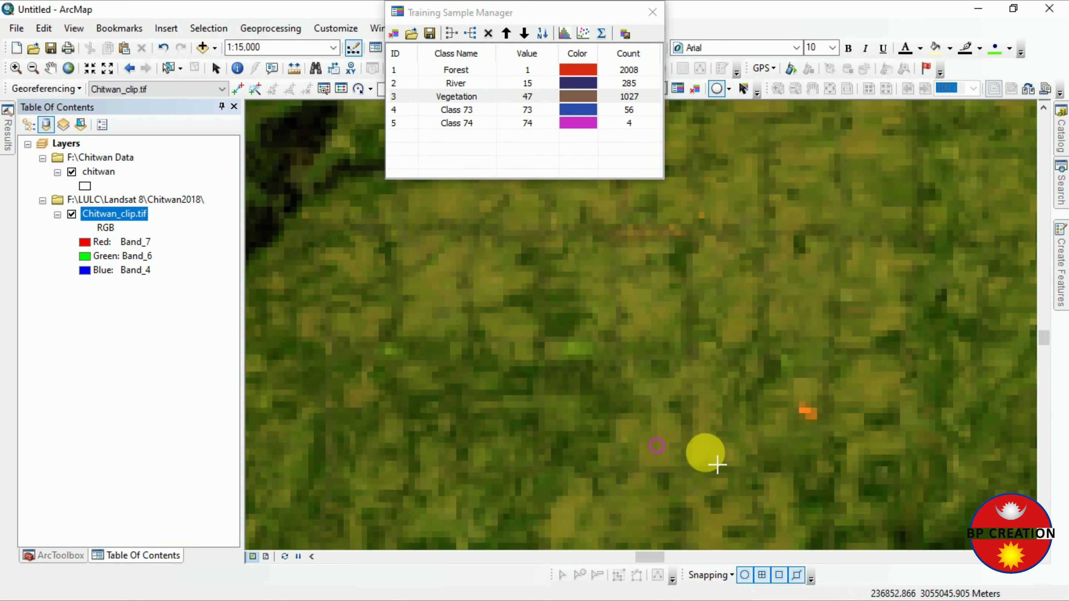
{"action": "left_click_drag", "start_coordinate": [722, 461], "coordinate": [720, 459]}
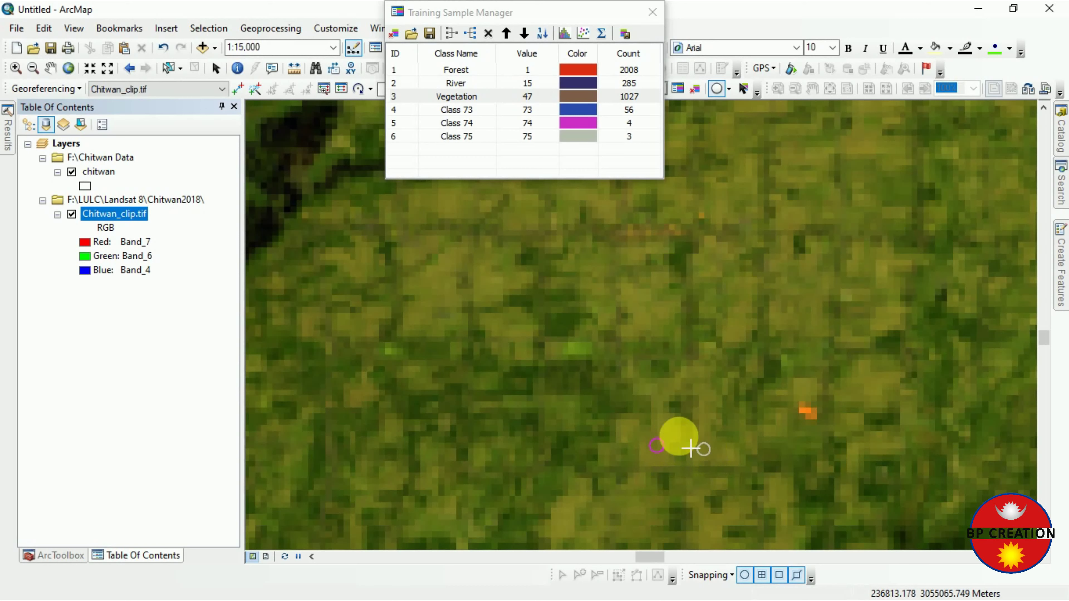
{"action": "left_click_drag", "start_coordinate": [448, 299], "coordinate": [453, 305]}
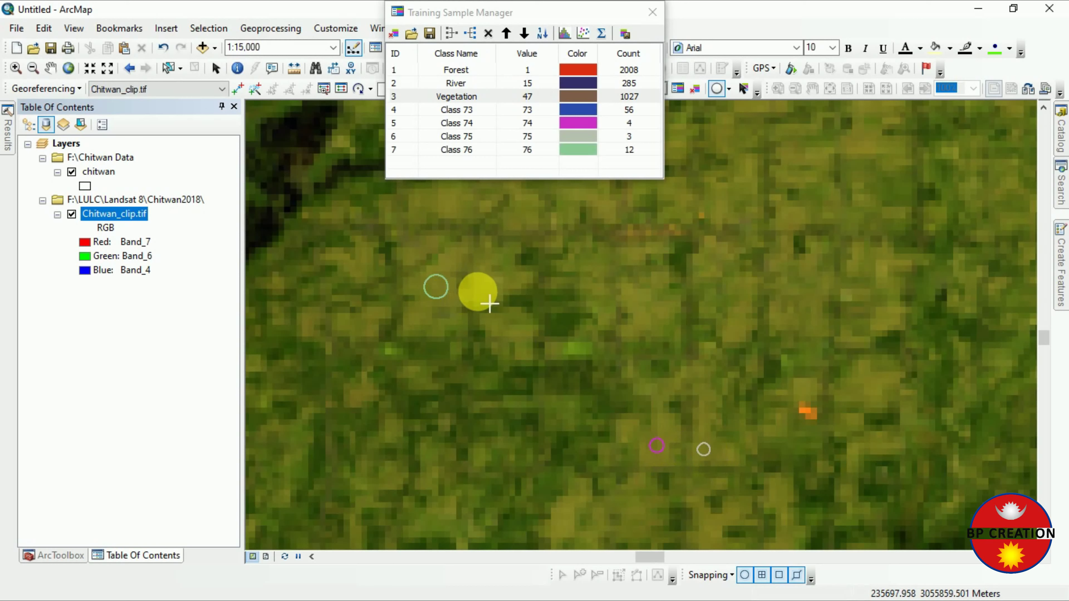
{"action": "left_click", "coordinate": [505, 302]}
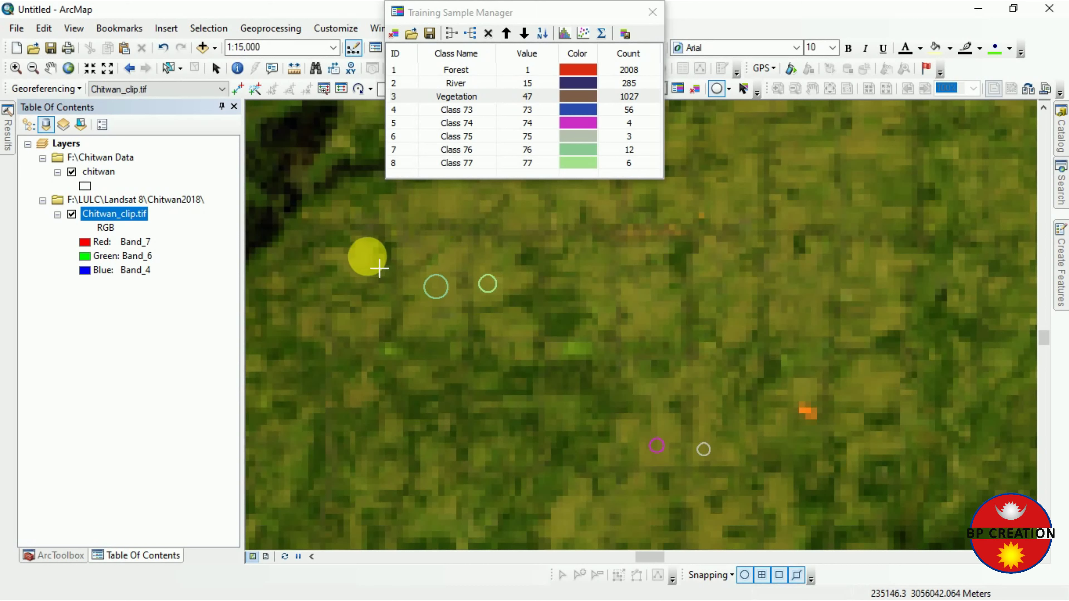
{"action": "left_click", "coordinate": [376, 280]}
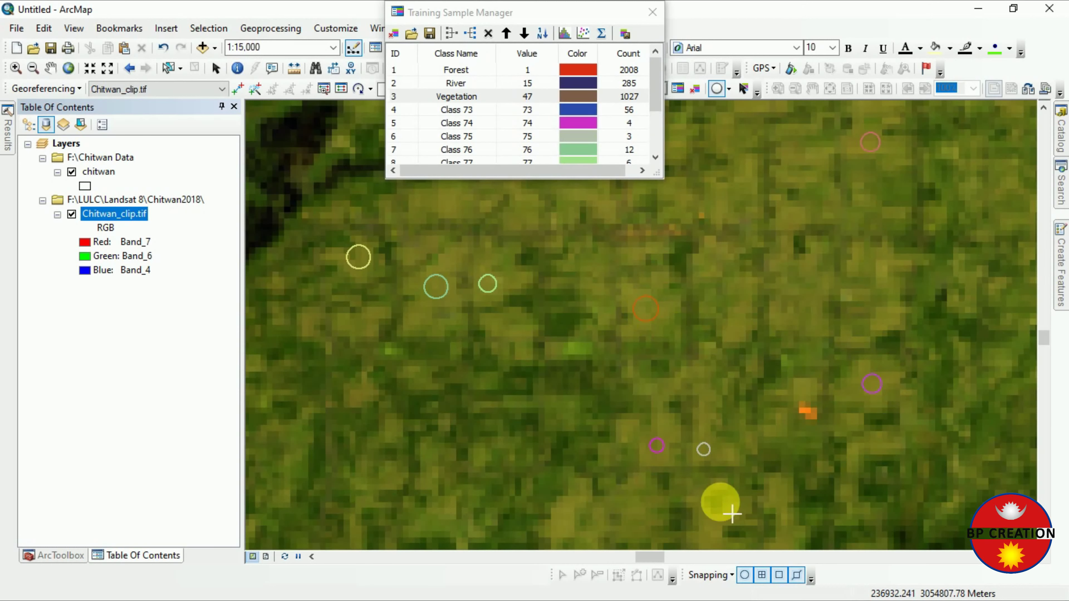
Add two small circular training samples on the light fields southwest of the black patch
{"action": "scroll", "coordinate": [707, 470], "scroll_direction": "down", "scroll_amount": 2}
{"action": "scroll", "coordinate": [723, 525], "scroll_direction": "down", "scroll_amount": 2}
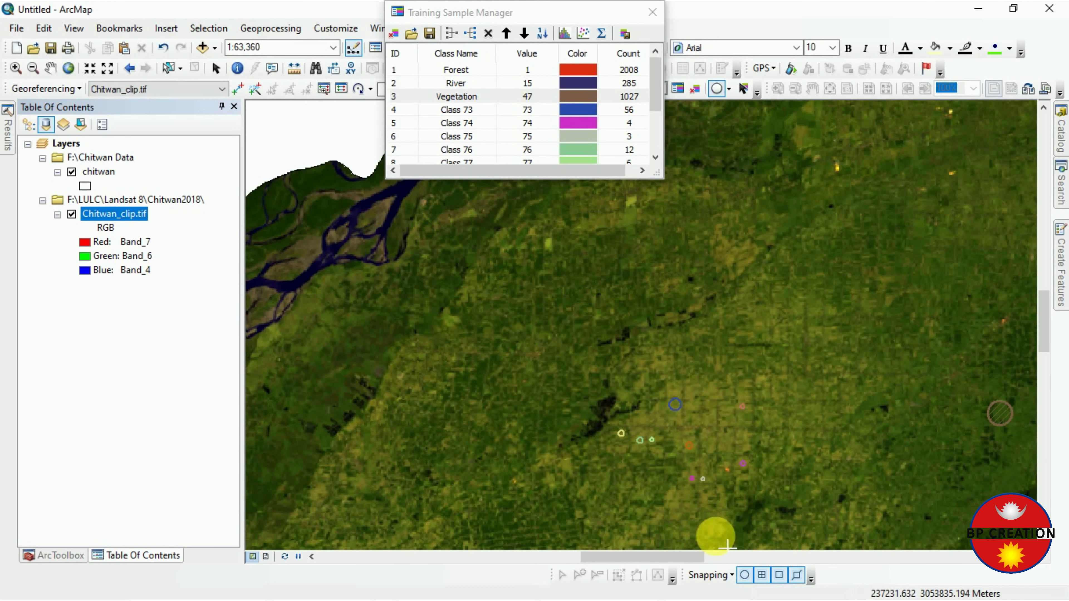
{"action": "scroll", "coordinate": [561, 471], "scroll_direction": "up", "scroll_amount": 1}
{"action": "scroll", "coordinate": [561, 471], "scroll_direction": "up", "scroll_amount": 5}
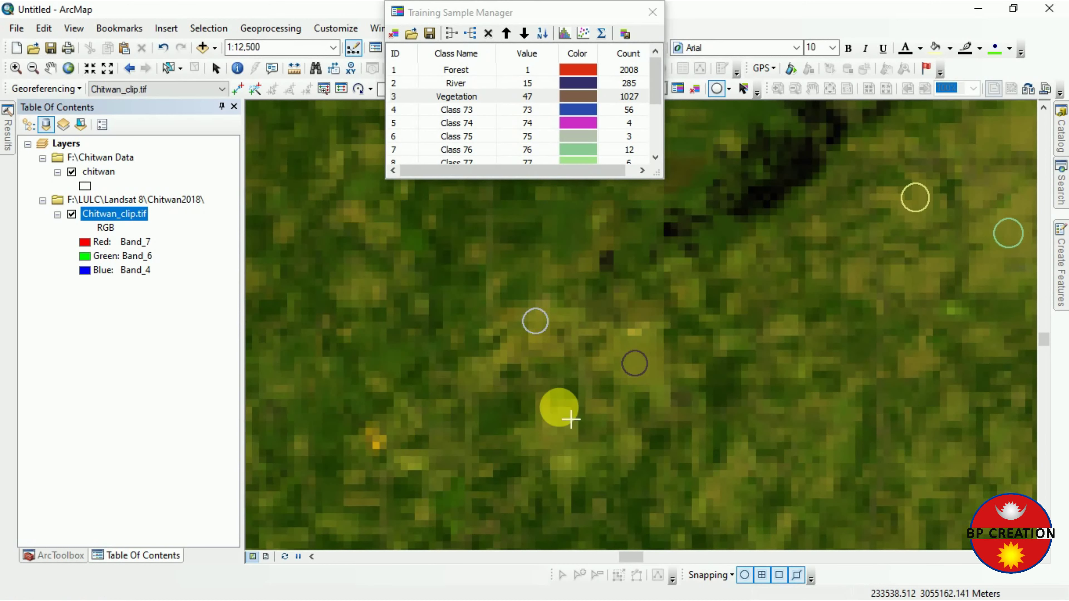
Draw three circular training samples across the yellowish fields just north of the winding river
{"action": "scroll", "coordinate": [590, 424], "scroll_direction": "down", "scroll_amount": 2}
{"action": "scroll", "coordinate": [589, 424], "scroll_direction": "down", "scroll_amount": 3}
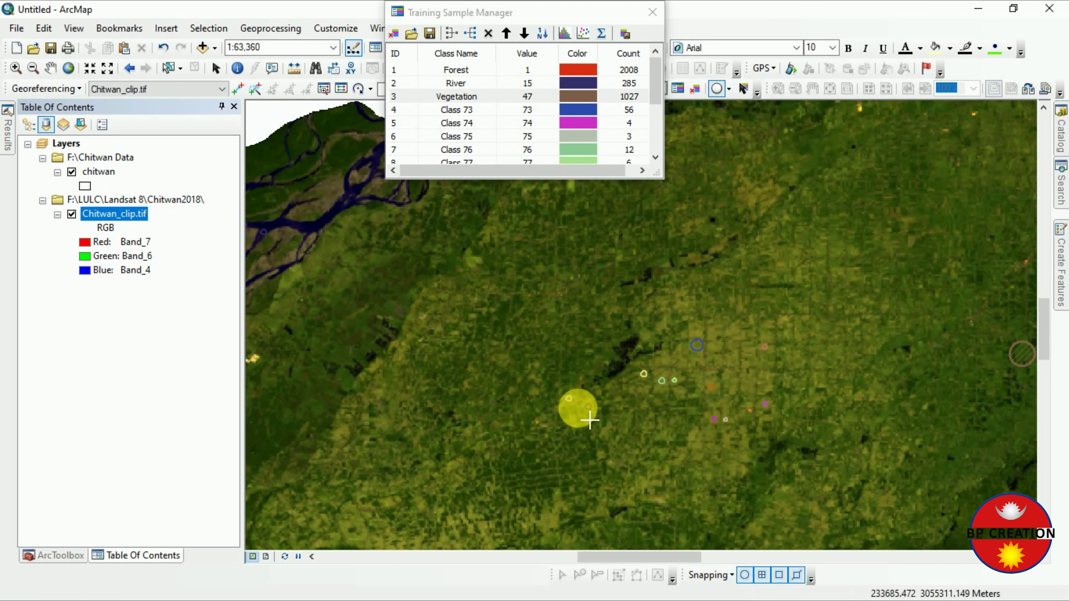
{"action": "scroll", "coordinate": [590, 418], "scroll_direction": "down", "scroll_amount": 2}
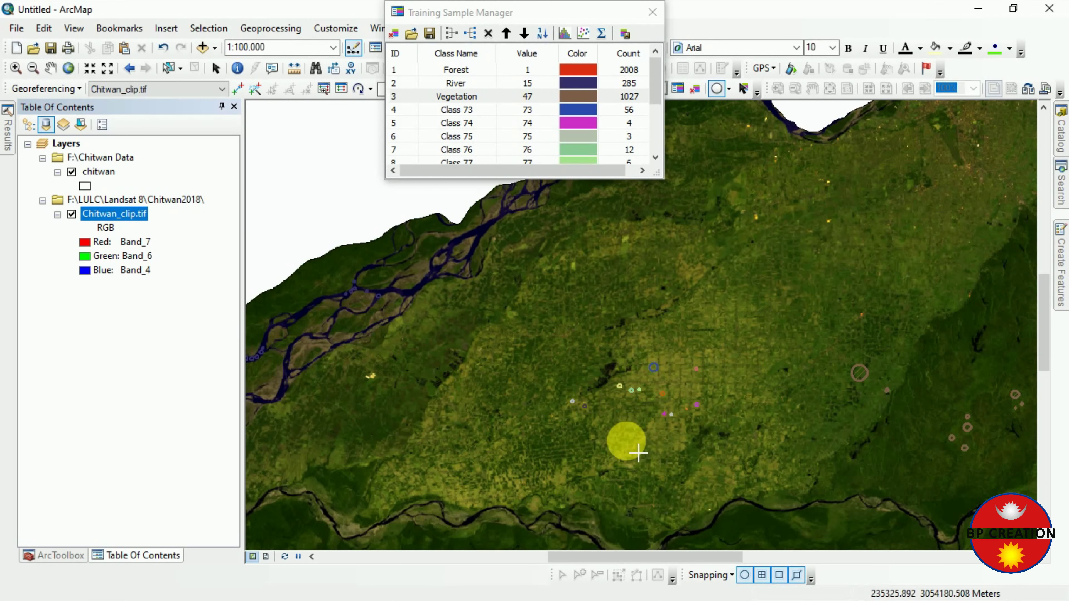
{"action": "scroll", "coordinate": [752, 495], "scroll_direction": "up", "scroll_amount": 2}
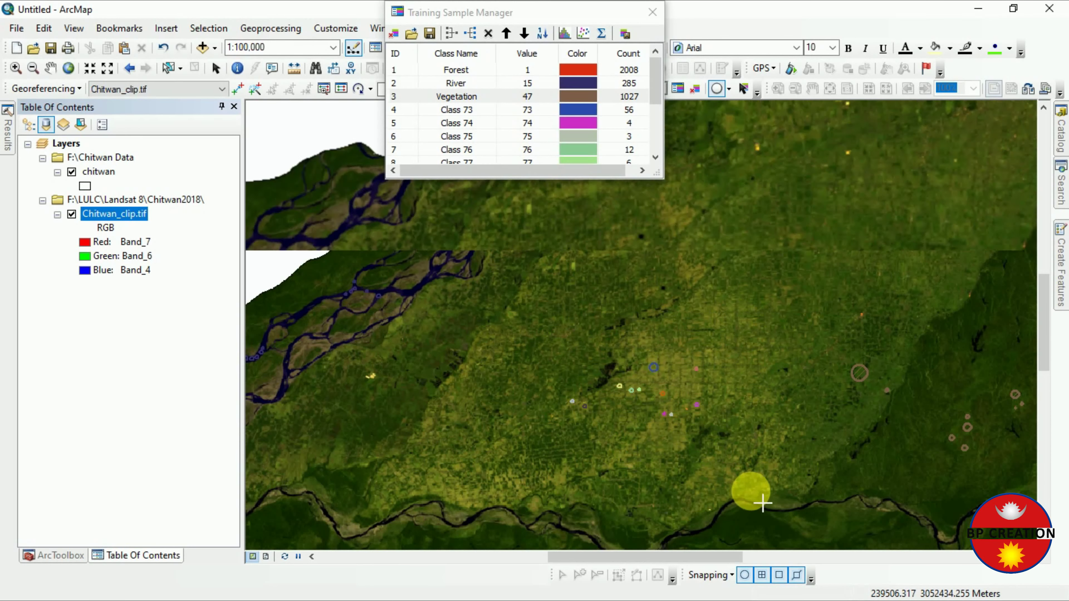
{"action": "scroll", "coordinate": [755, 497], "scroll_direction": "up", "scroll_amount": 2}
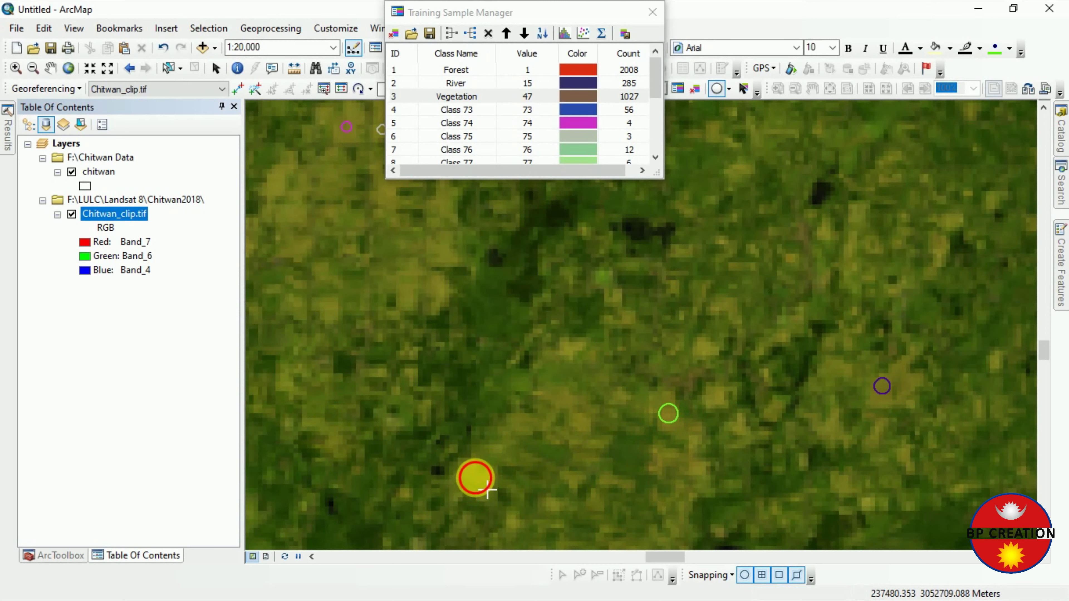
Draw five circular training samples in a row across the light farmland east of the dark north-south forest belt
{"action": "scroll", "coordinate": [587, 480], "scroll_direction": "down", "scroll_amount": 5}
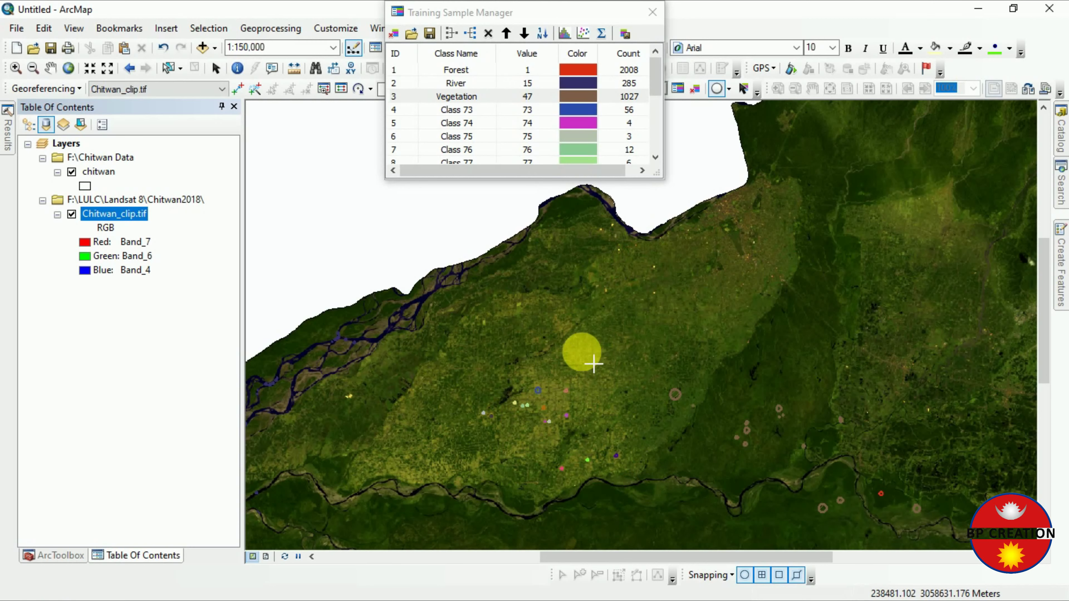
{"action": "scroll", "coordinate": [631, 360], "scroll_direction": "down", "scroll_amount": 1}
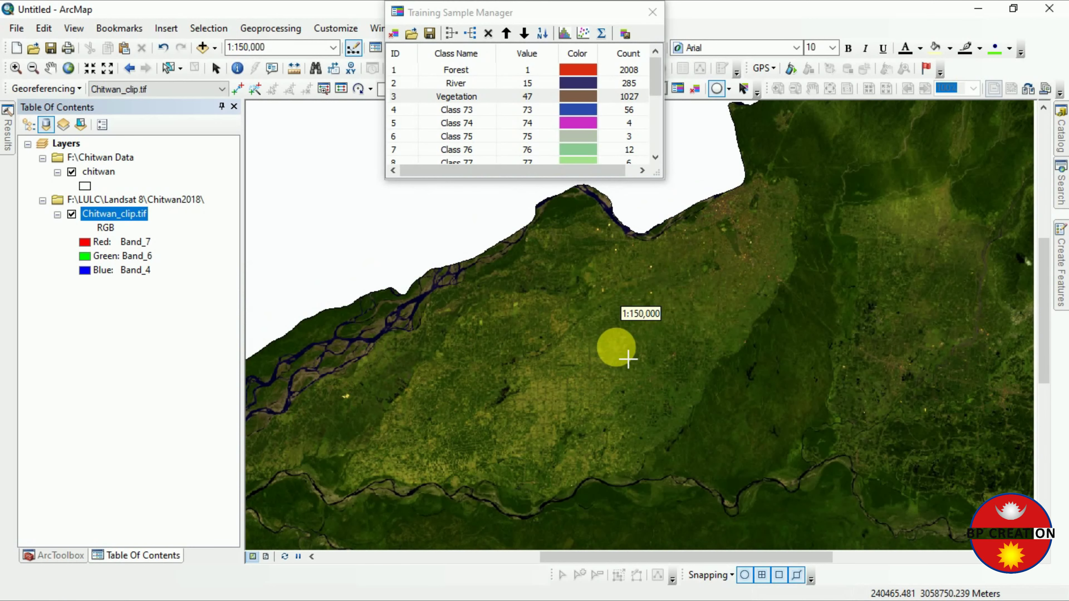
{"action": "scroll", "coordinate": [769, 261], "scroll_direction": "down", "scroll_amount": 2}
{"action": "scroll", "coordinate": [875, 231], "scroll_direction": "up", "scroll_amount": 3}
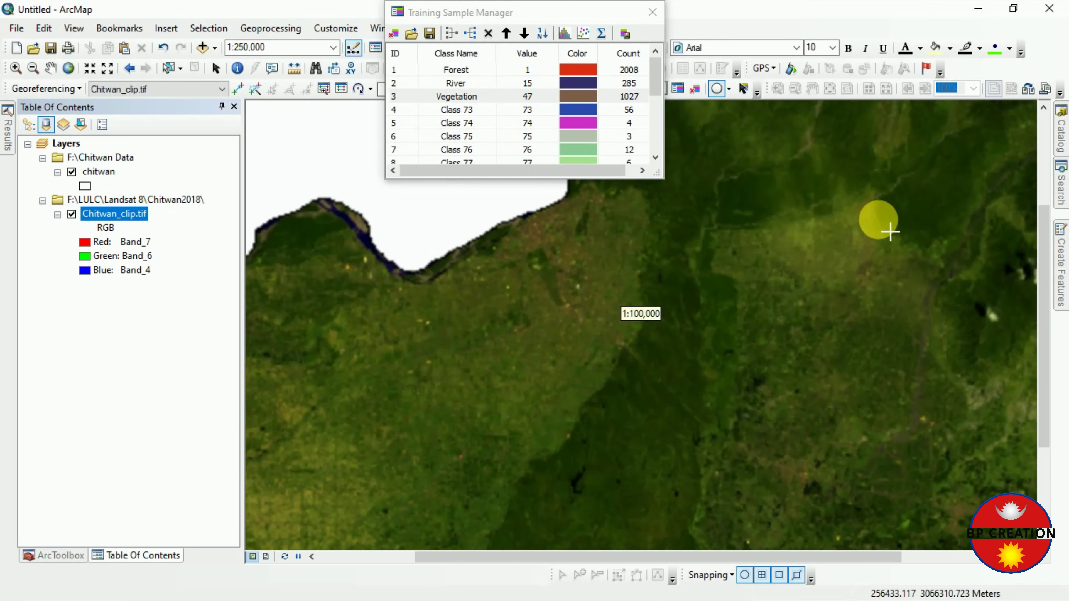
{"action": "scroll", "coordinate": [864, 269], "scroll_direction": "up", "scroll_amount": 3}
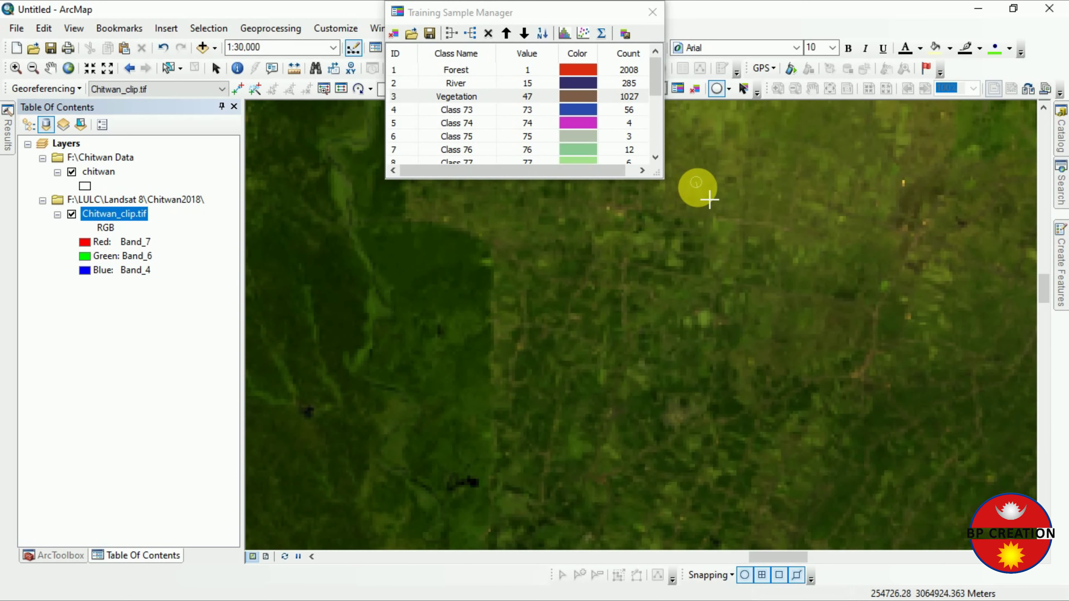
{"action": "left_click", "coordinate": [763, 202]}
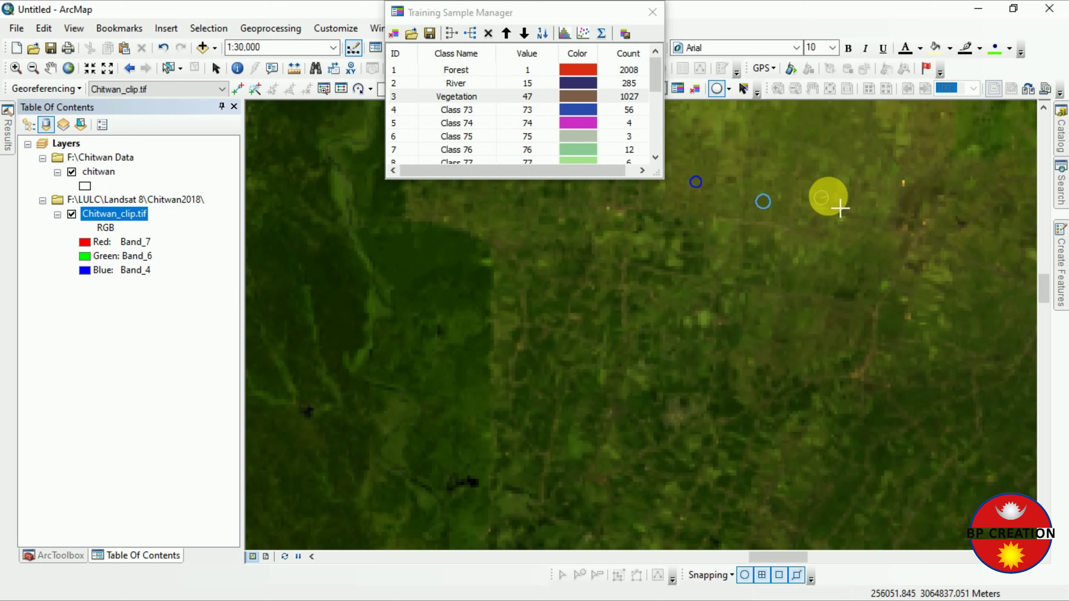
{"action": "left_click", "coordinate": [903, 170]}
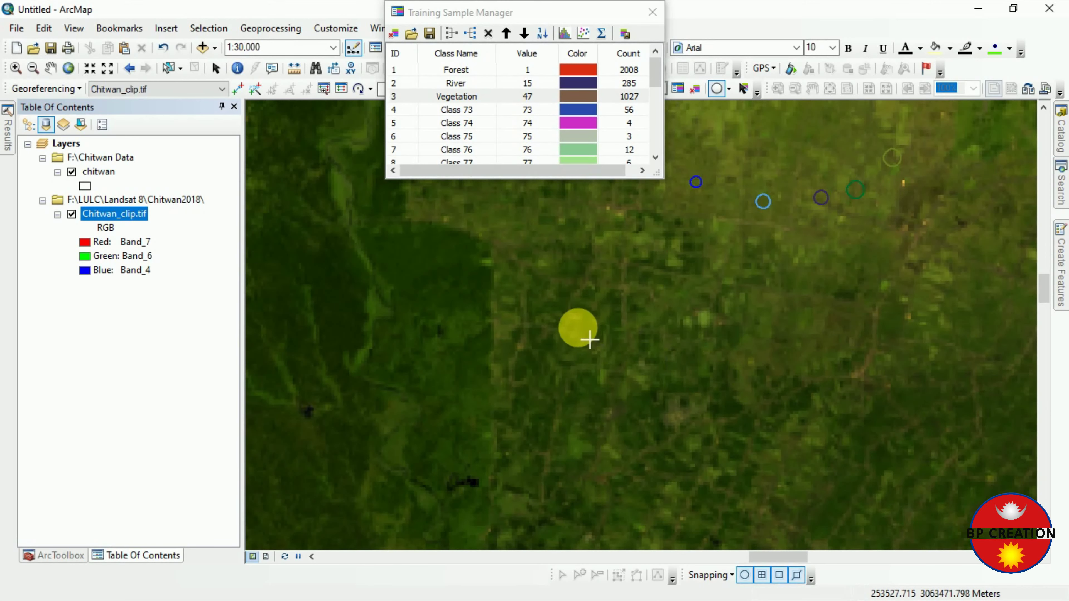
{"action": "scroll", "coordinate": [591, 337], "scroll_direction": "up", "scroll_amount": 2}
{"action": "scroll", "coordinate": [591, 336], "scroll_direction": "up", "scroll_amount": 1}
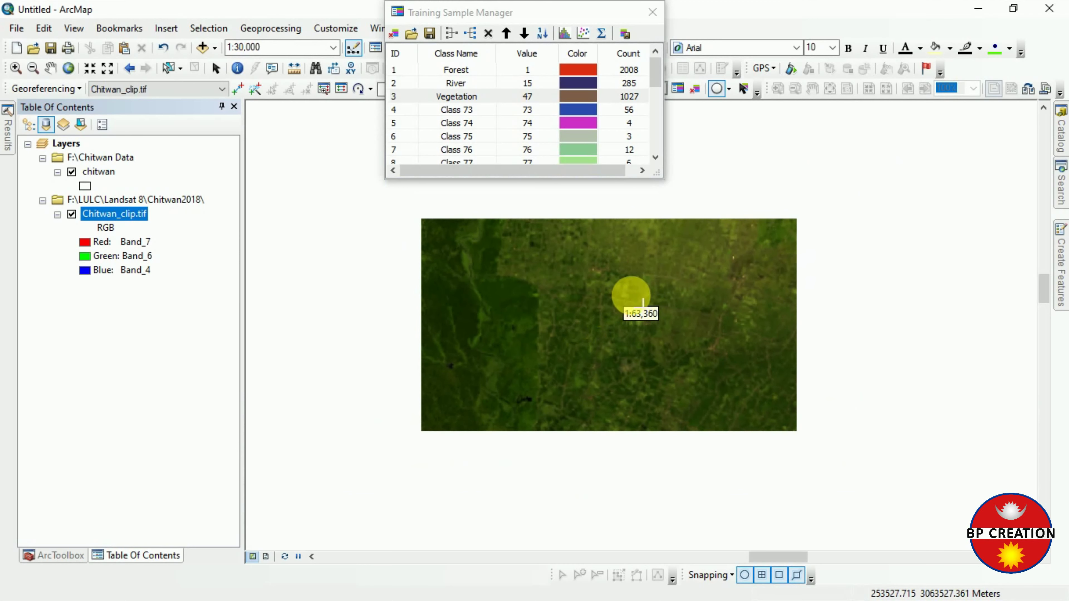
{"action": "scroll", "coordinate": [637, 318], "scroll_direction": "up", "scroll_amount": 2}
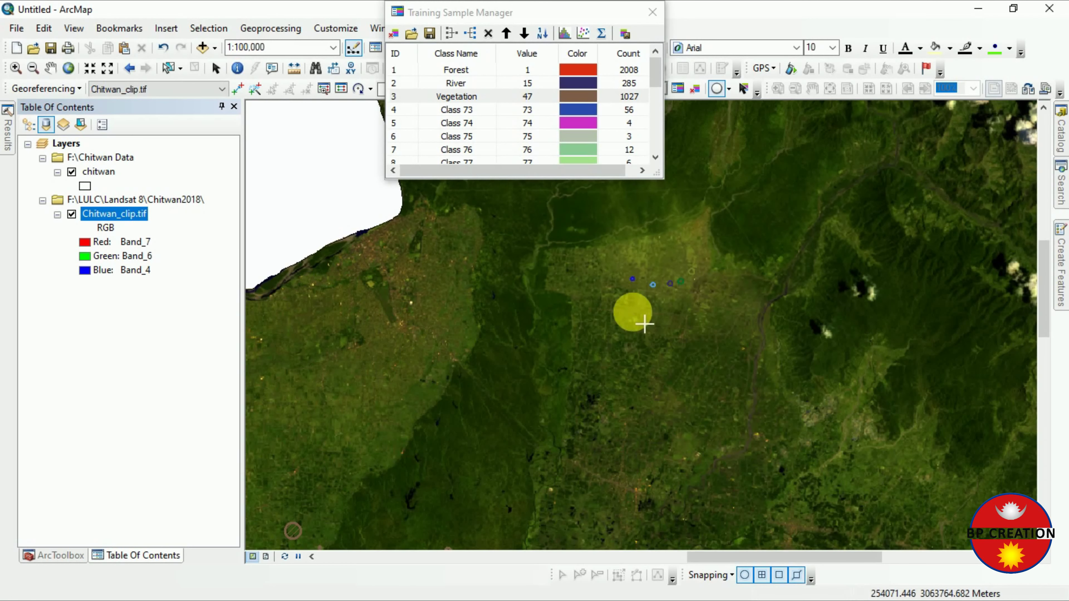
{"action": "scroll", "coordinate": [513, 334], "scroll_direction": "up", "scroll_amount": 1}
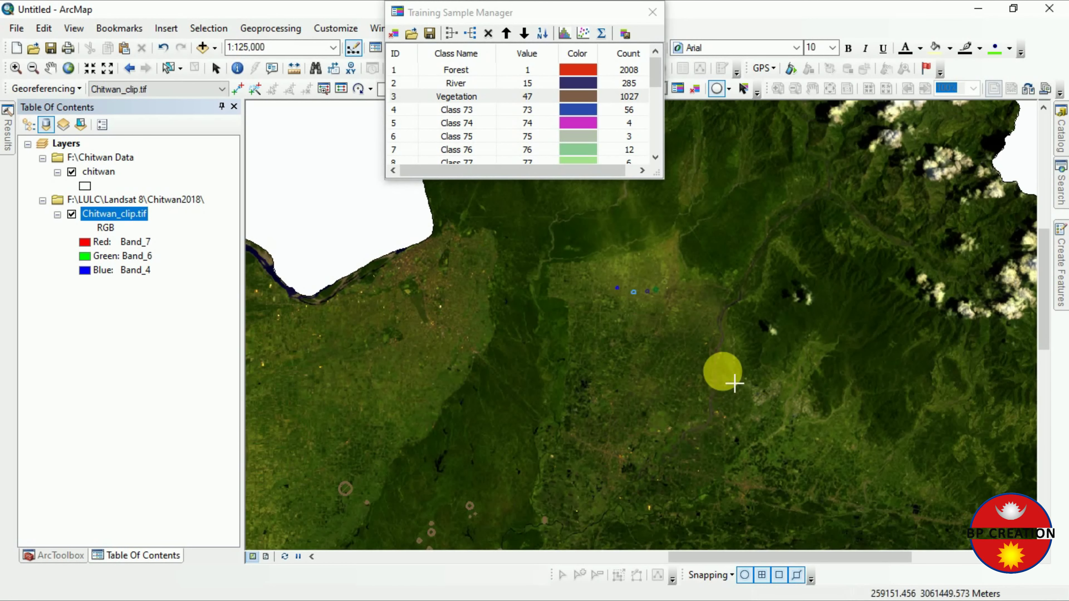
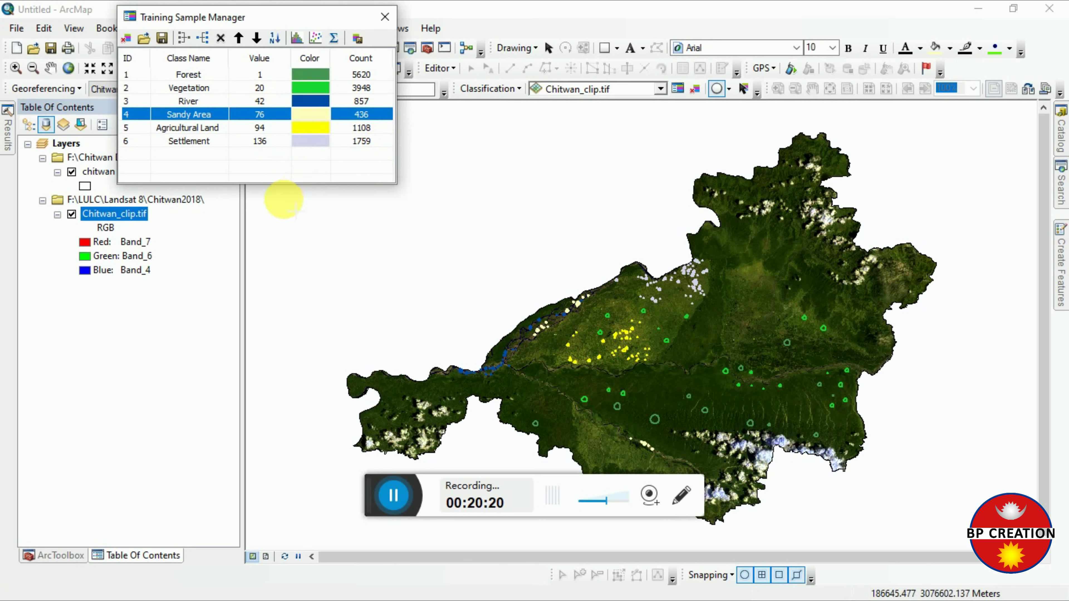
Set the Settlement class color to dark yellow and the Agricultural Land class color to bright yellow-green
{"action": "double_click", "coordinate": [310, 141]}
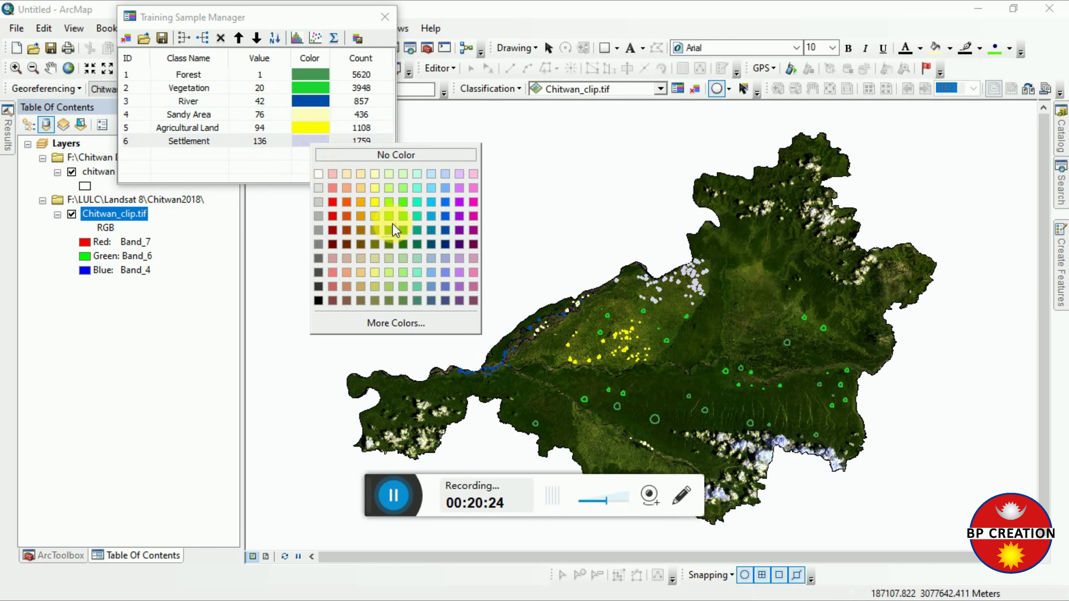
{"action": "left_click", "coordinate": [377, 213]}
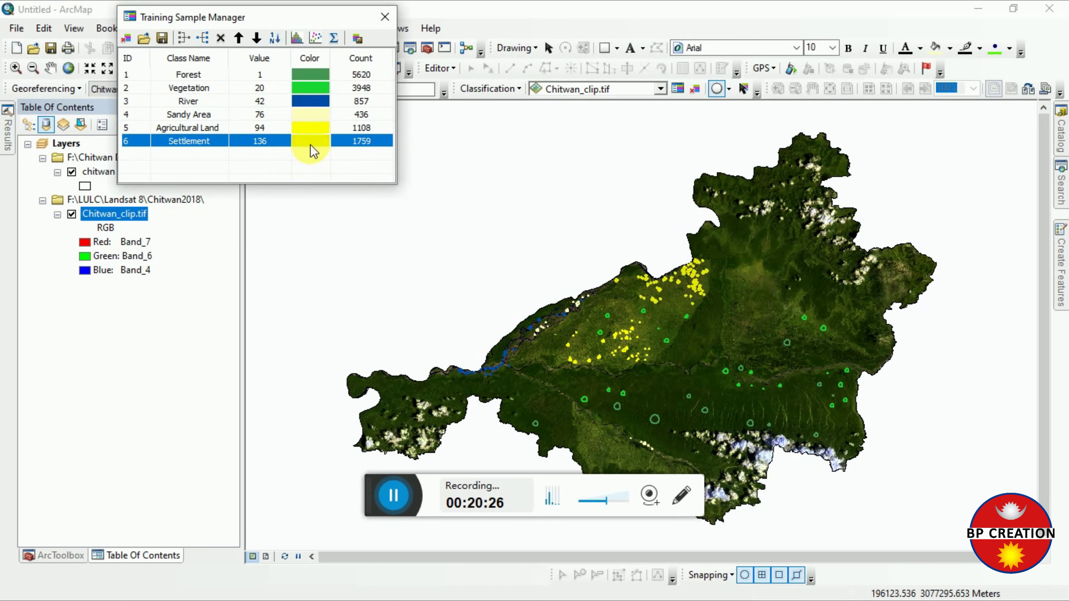
{"action": "double_click", "coordinate": [308, 131]}
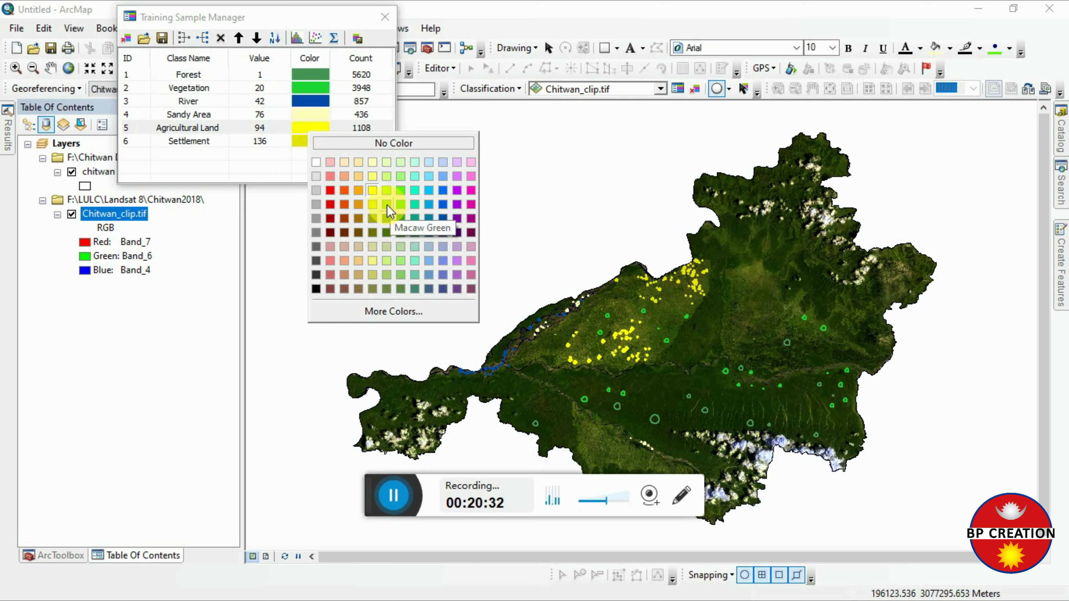
{"action": "left_click", "coordinate": [386, 193]}
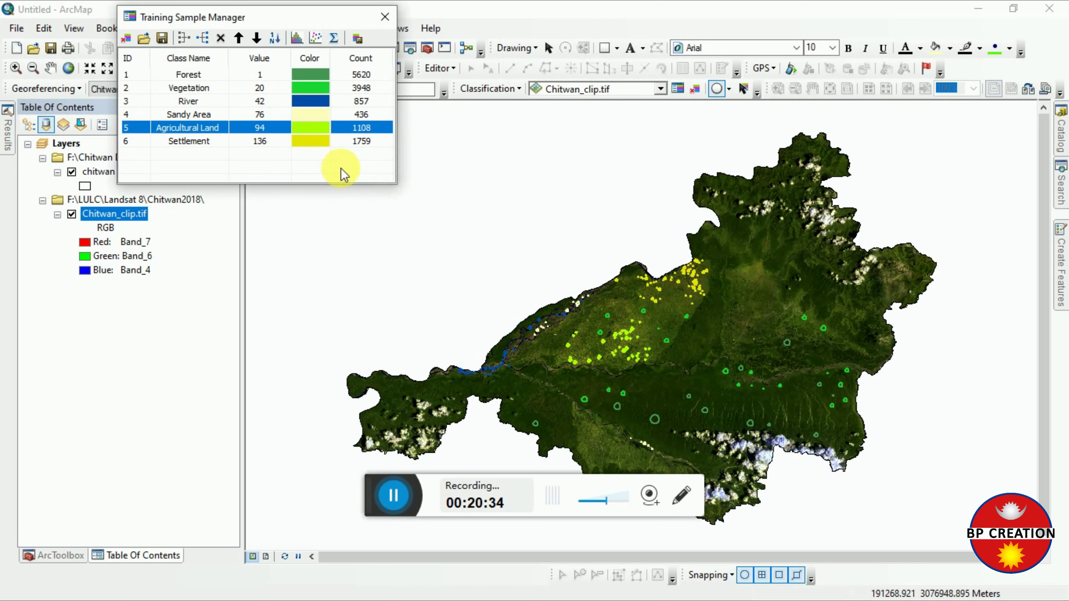
Save the six training classes as the signature file Signature.gsg in the Signature_File folder on the Desktop
{"action": "left_click", "coordinate": [355, 44]}
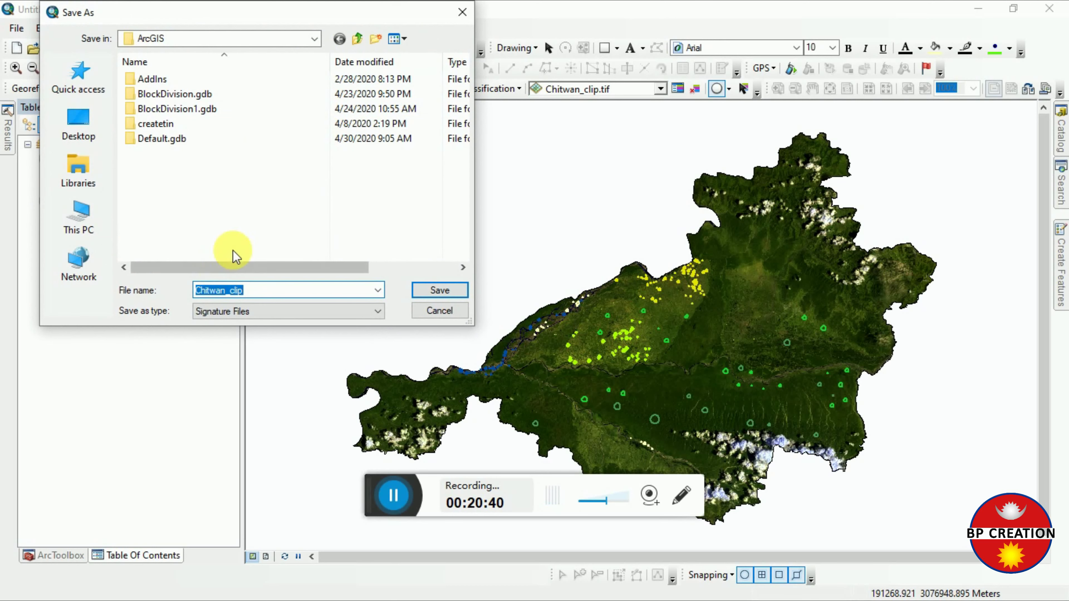
{"action": "left_click", "coordinate": [90, 132]}
{"action": "scroll", "coordinate": [165, 174], "scroll_direction": "down", "scroll_amount": 5}
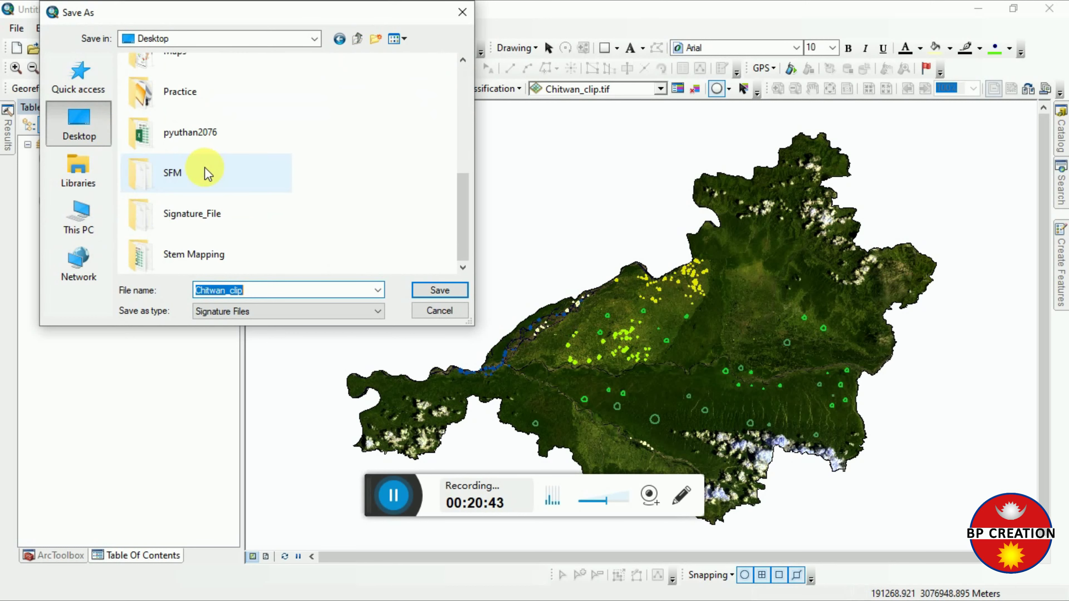
{"action": "double_click", "coordinate": [211, 216]}
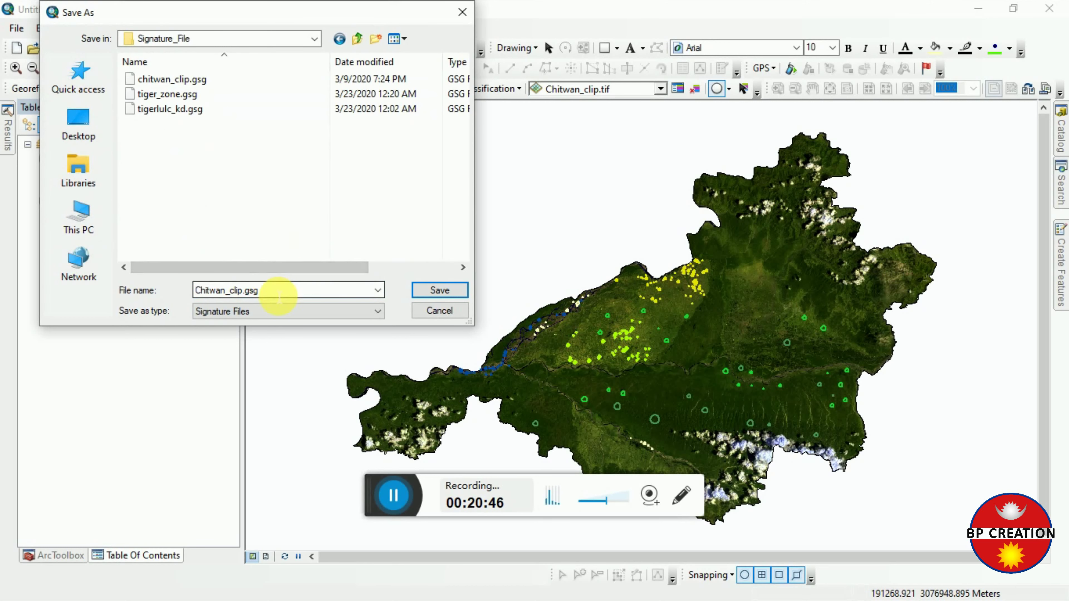
{"action": "double_click", "coordinate": [234, 297]}
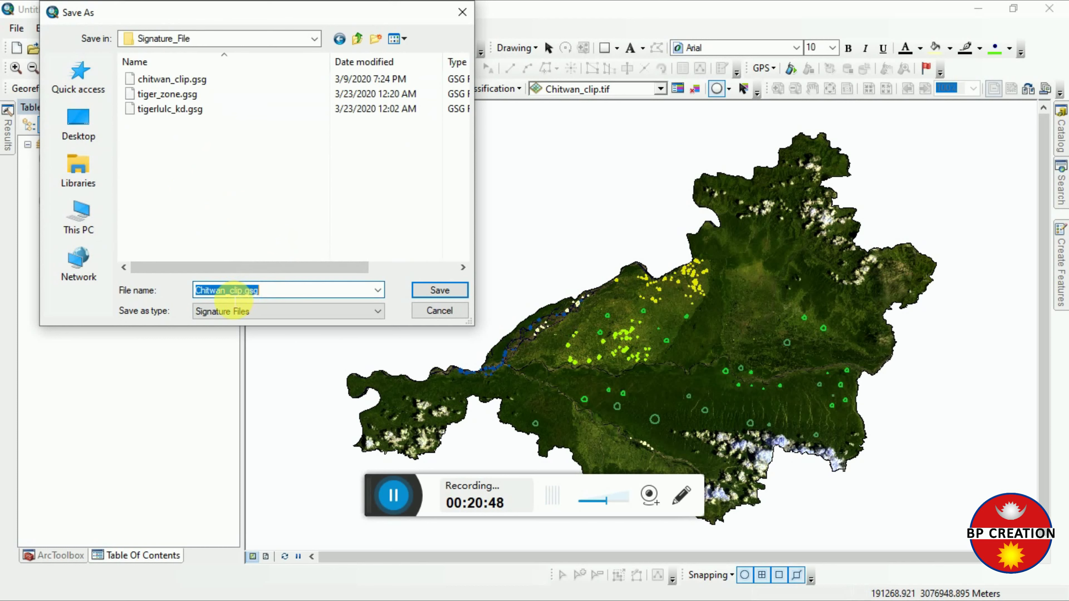
{"action": "left_click_drag", "start_coordinate": [244, 290], "coordinate": [195, 296]}
{"action": "type", "text": "S"}
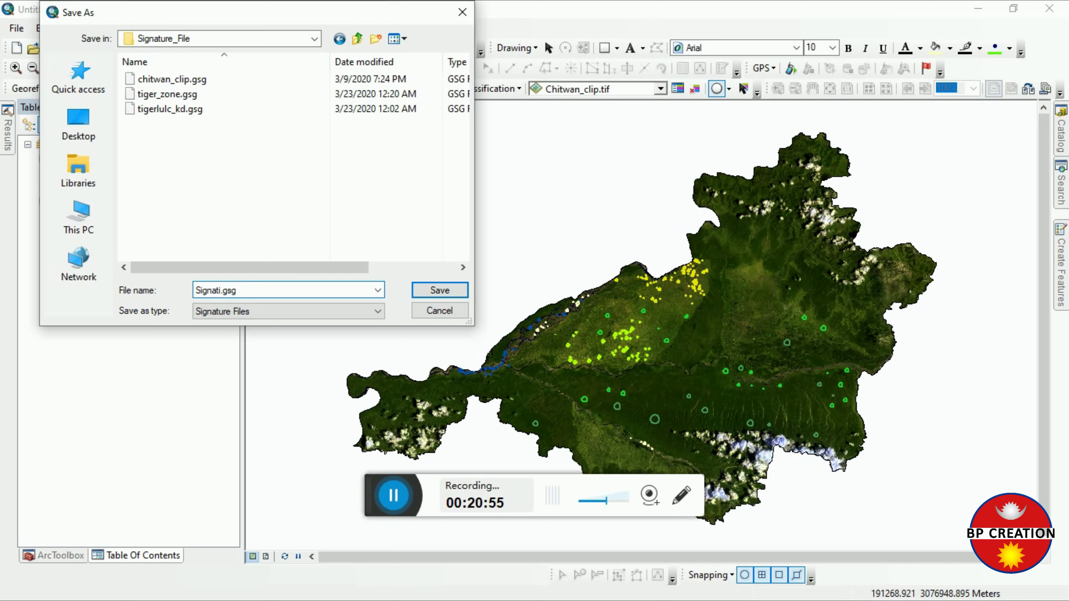
{"action": "type", "text": "ignature"}
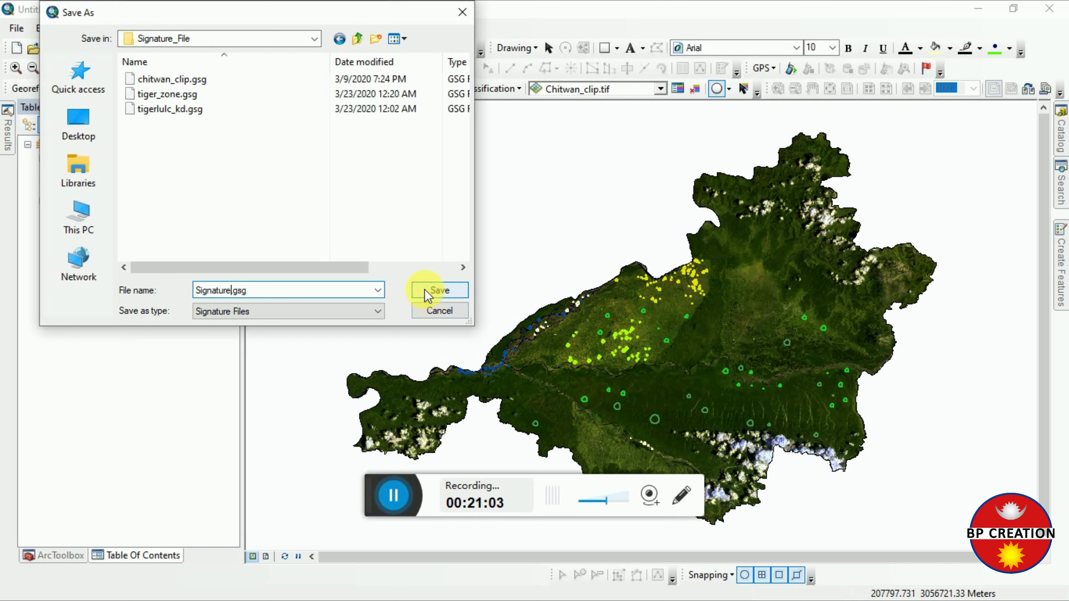
{"action": "left_click", "coordinate": [439, 290]}
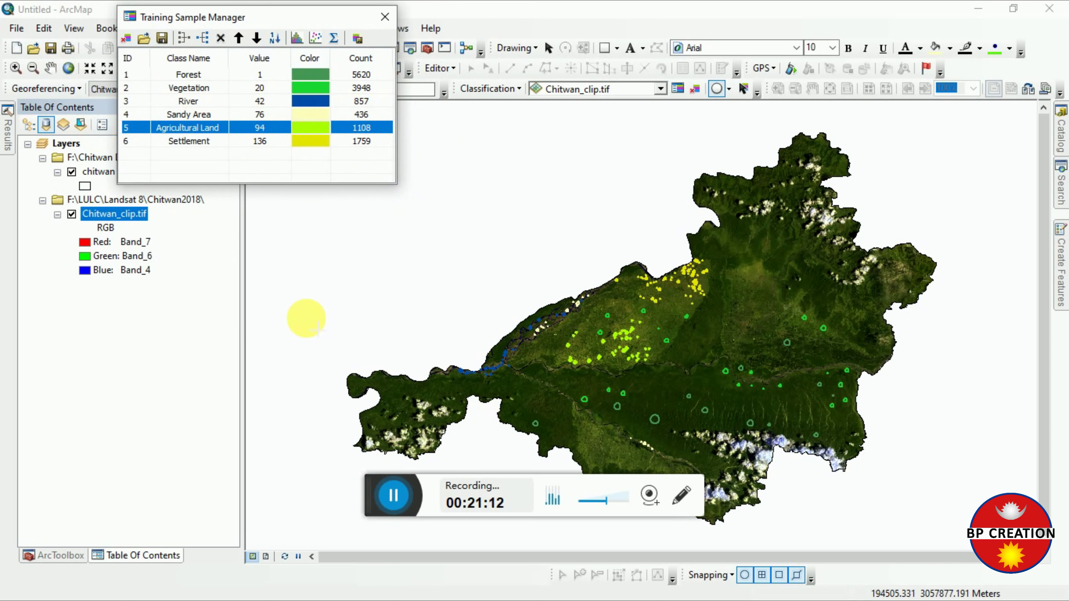
{"action": "left_click", "coordinate": [144, 38]}
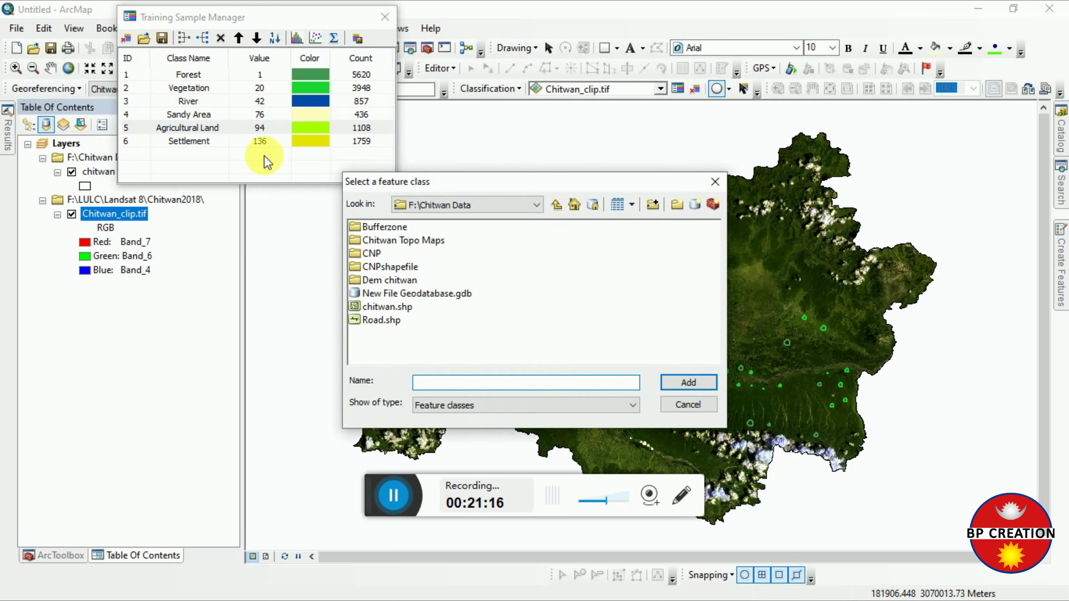
{"action": "left_click", "coordinate": [556, 205]}
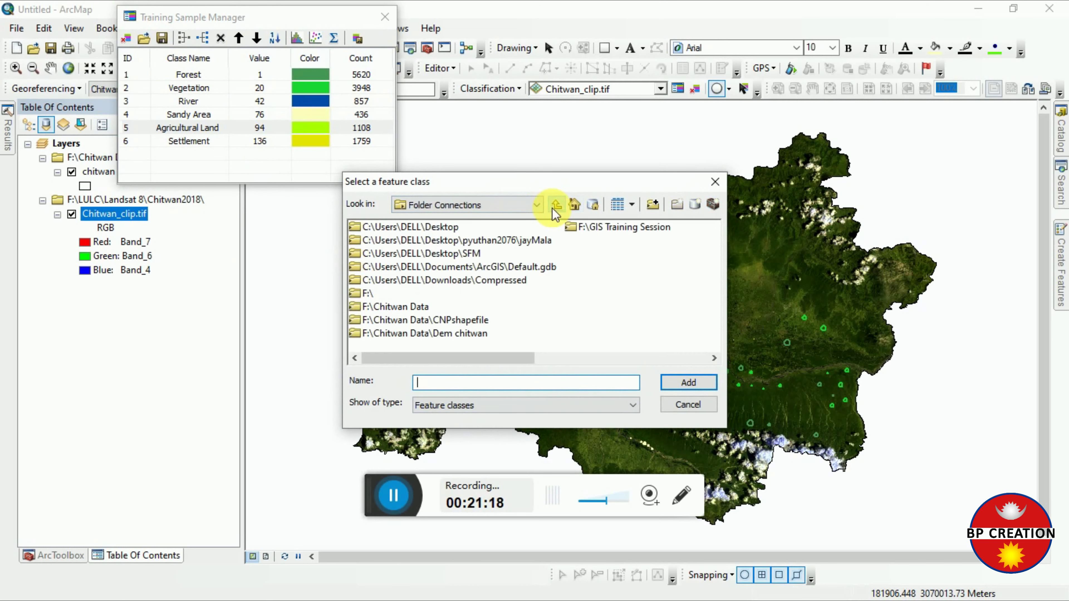
{"action": "left_click", "coordinate": [552, 208]}
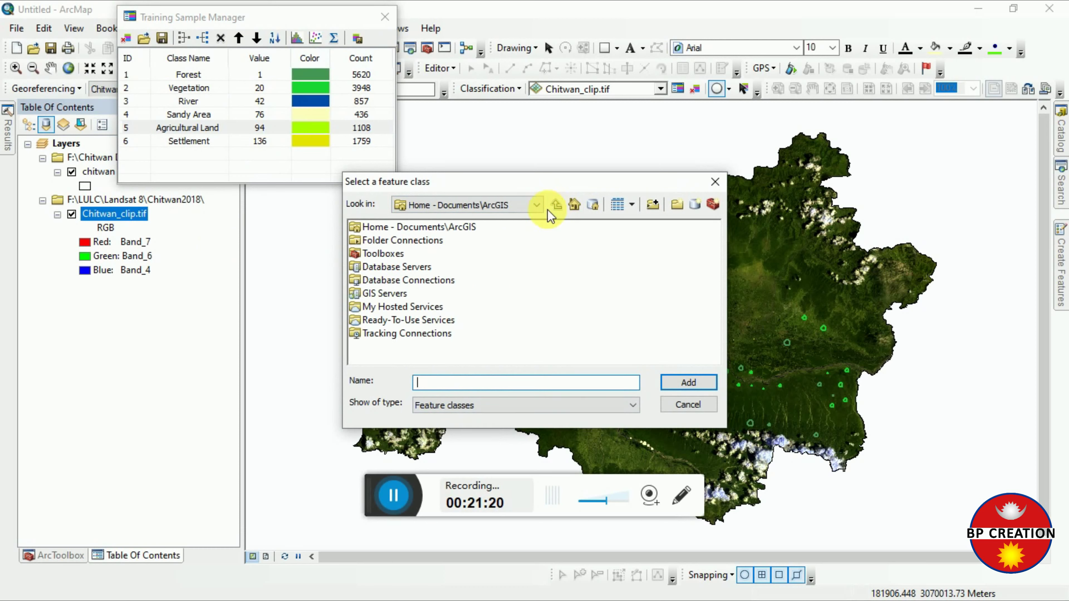
{"action": "double_click", "coordinate": [385, 240]}
{"action": "double_click", "coordinate": [386, 227]}
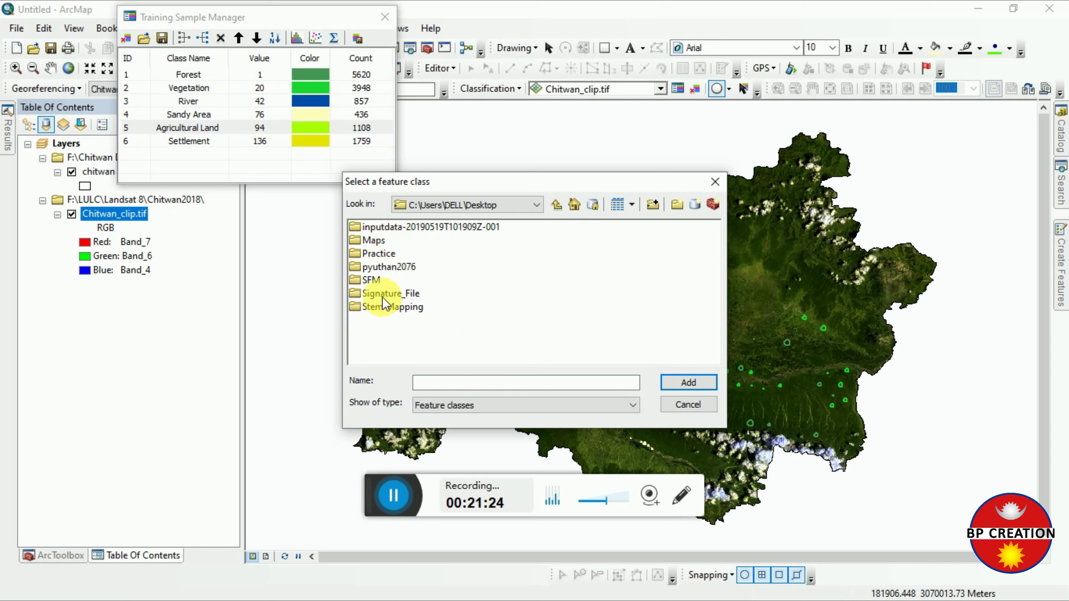
{"action": "double_click", "coordinate": [382, 294]}
{"action": "left_click", "coordinate": [436, 383]}
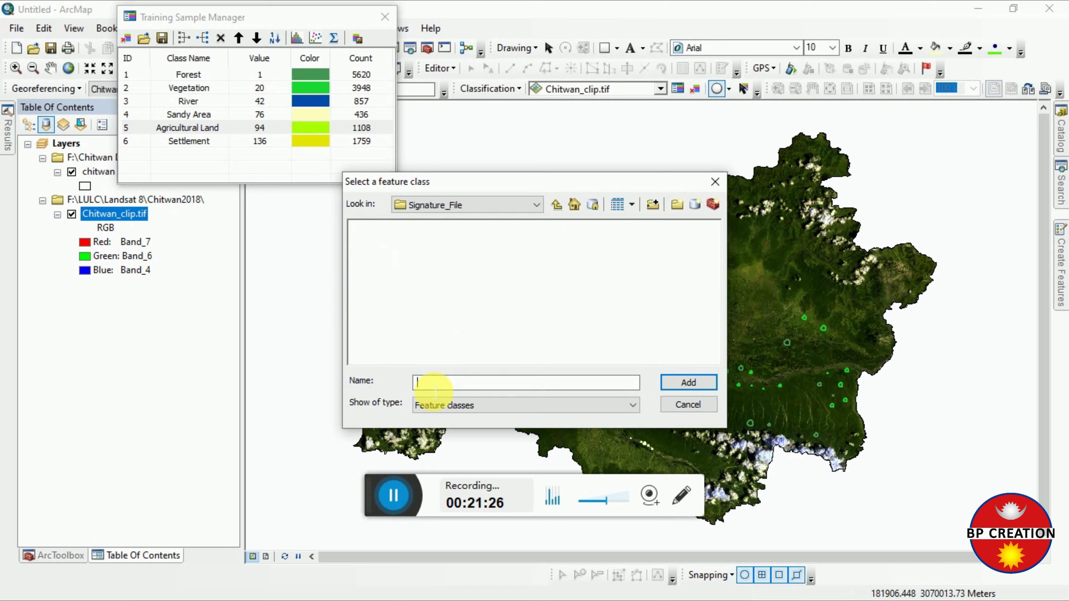
{"action": "type", "text": "training"}
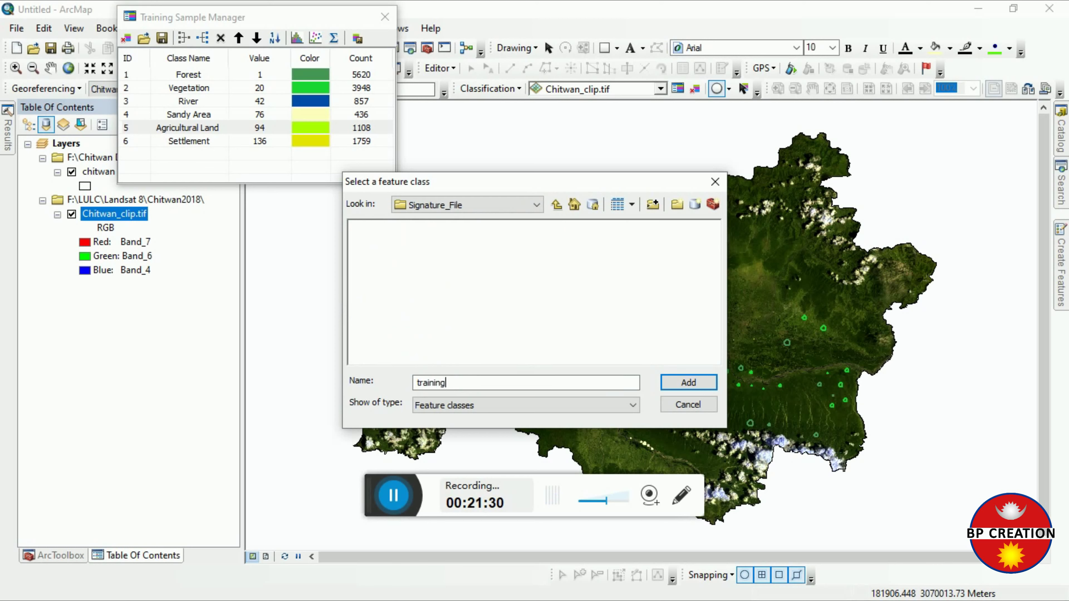
{"action": "type", "text": "_samplr.shp"}
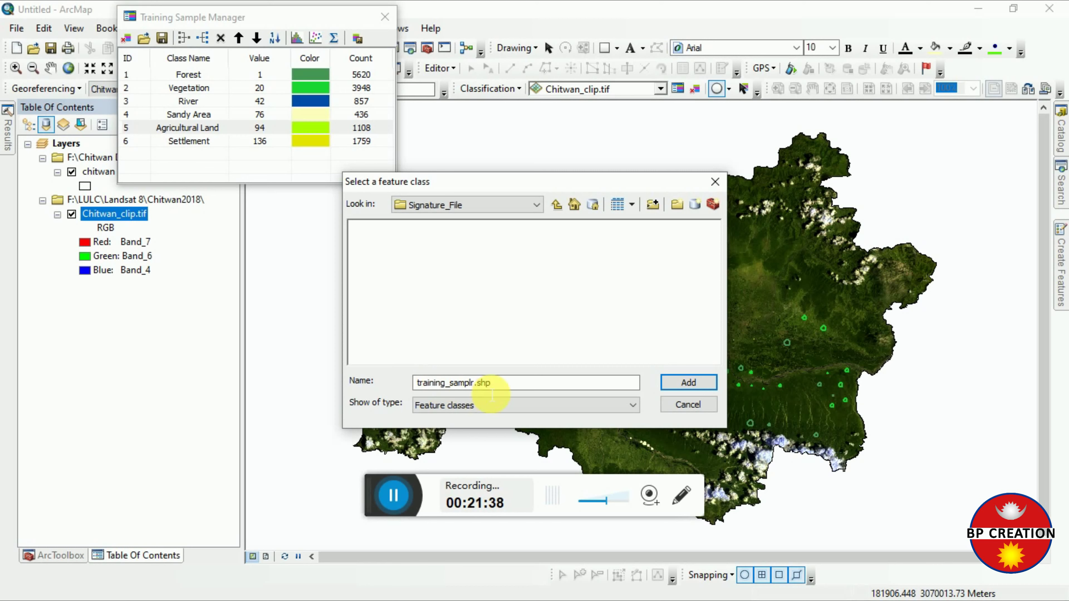
{"action": "left_click", "coordinate": [674, 386]}
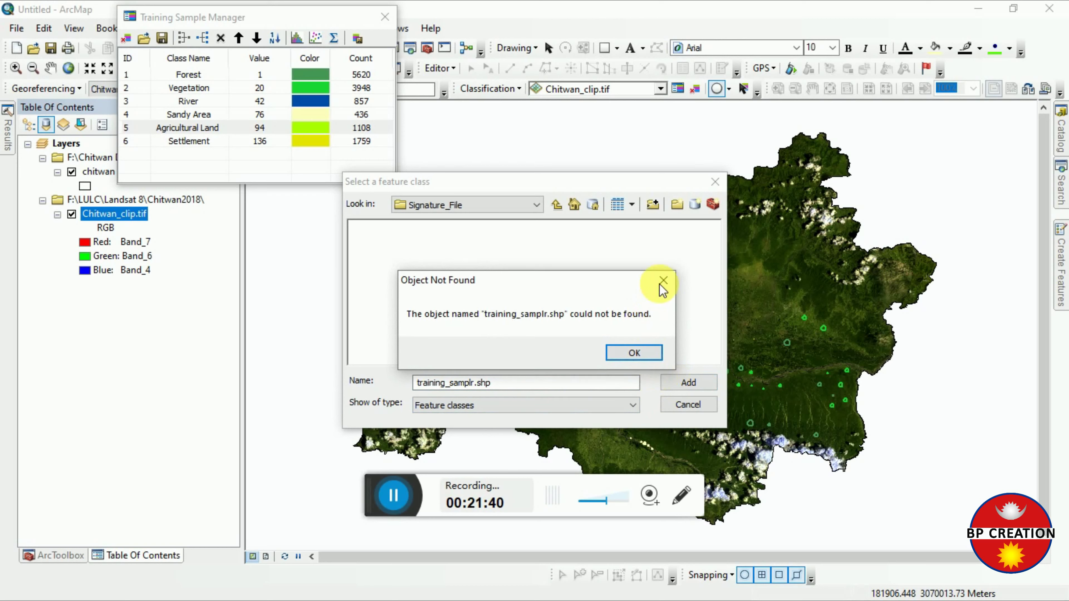
{"action": "key", "text": "Return"}
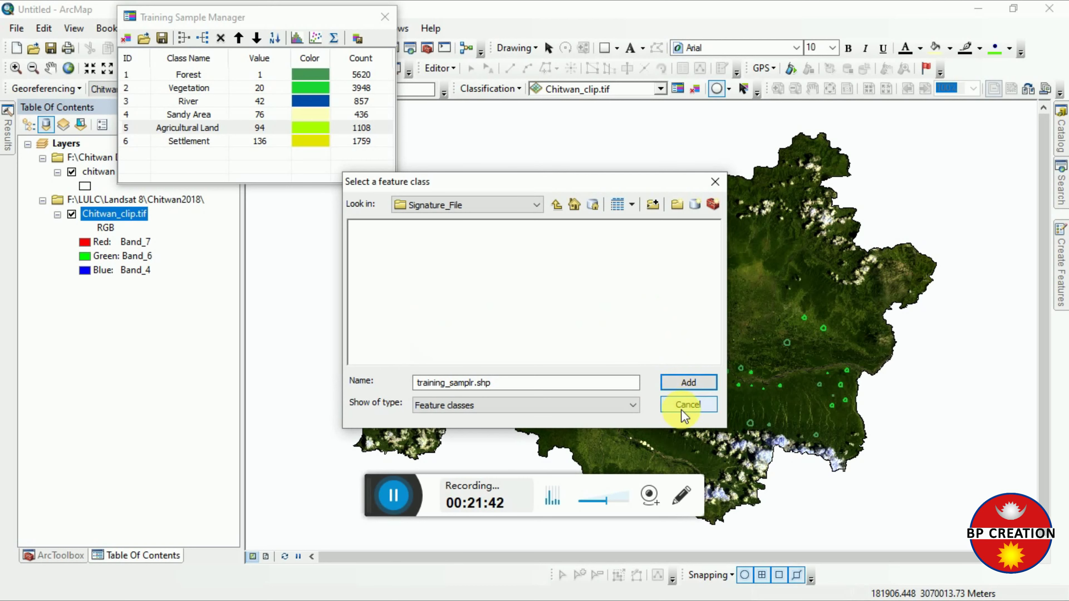
{"action": "left_click", "coordinate": [686, 405]}
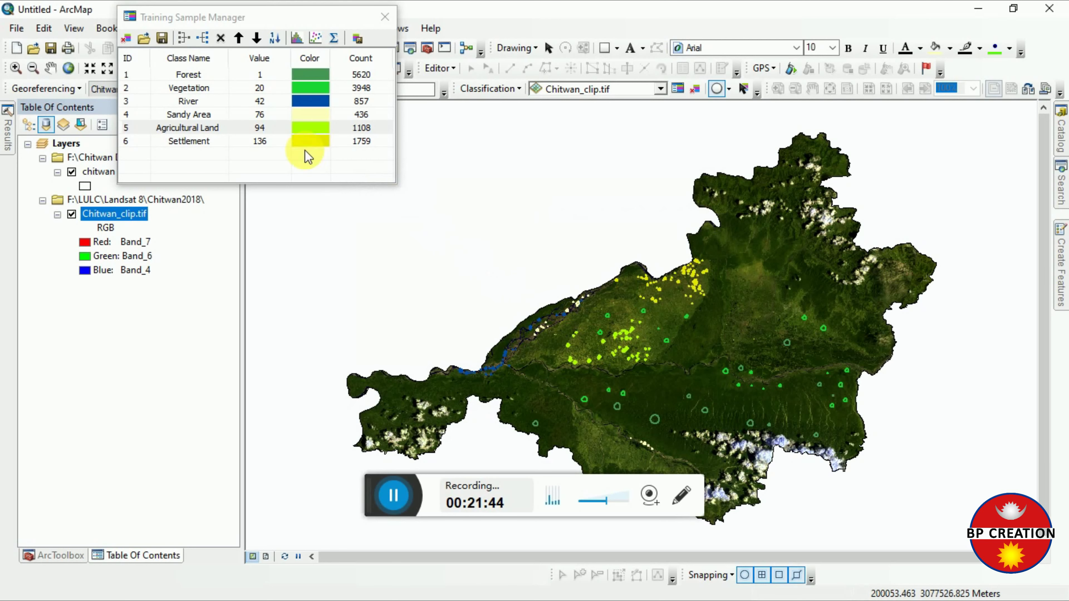
Start saving the training samples as a shapefile and choose the Desktop's Signature_File folder as the destination
{"action": "left_click", "coordinate": [162, 40]}
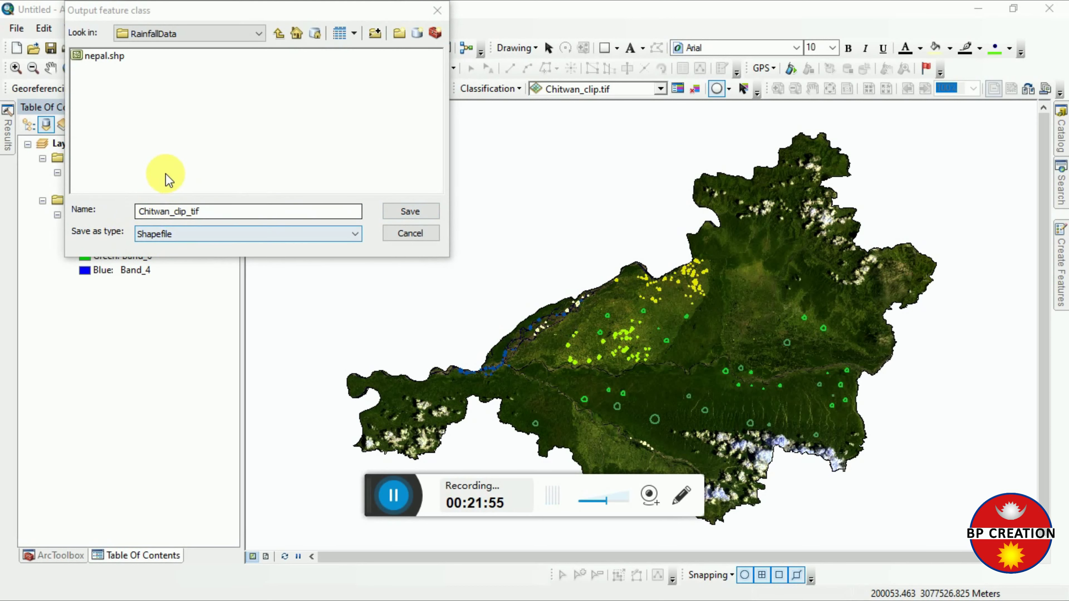
{"action": "left_click", "coordinate": [278, 34]}
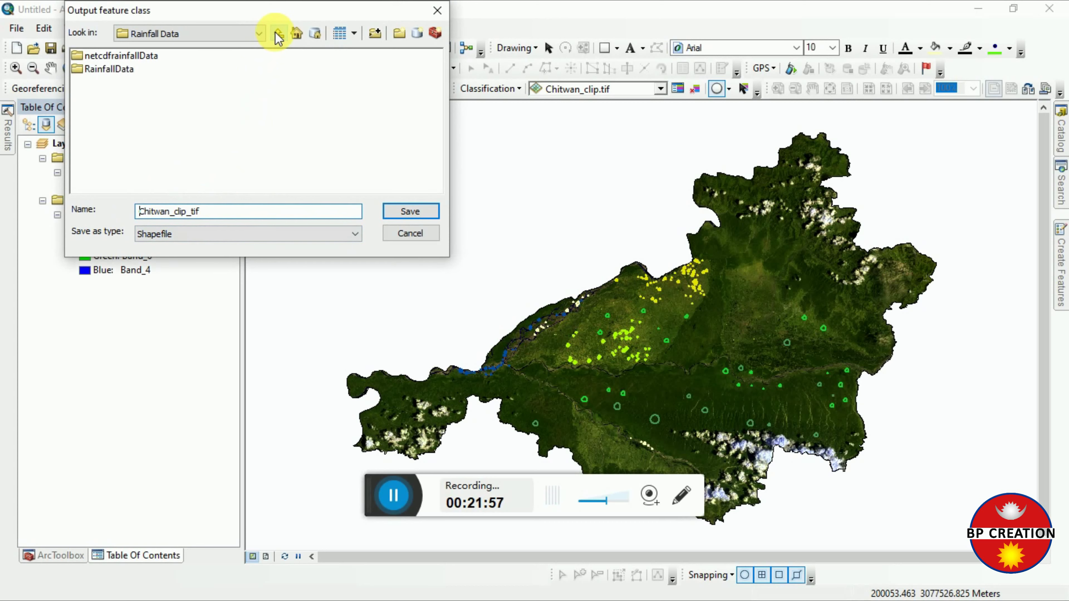
{"action": "left_click", "coordinate": [278, 34]}
{"action": "left_click", "coordinate": [278, 34]}
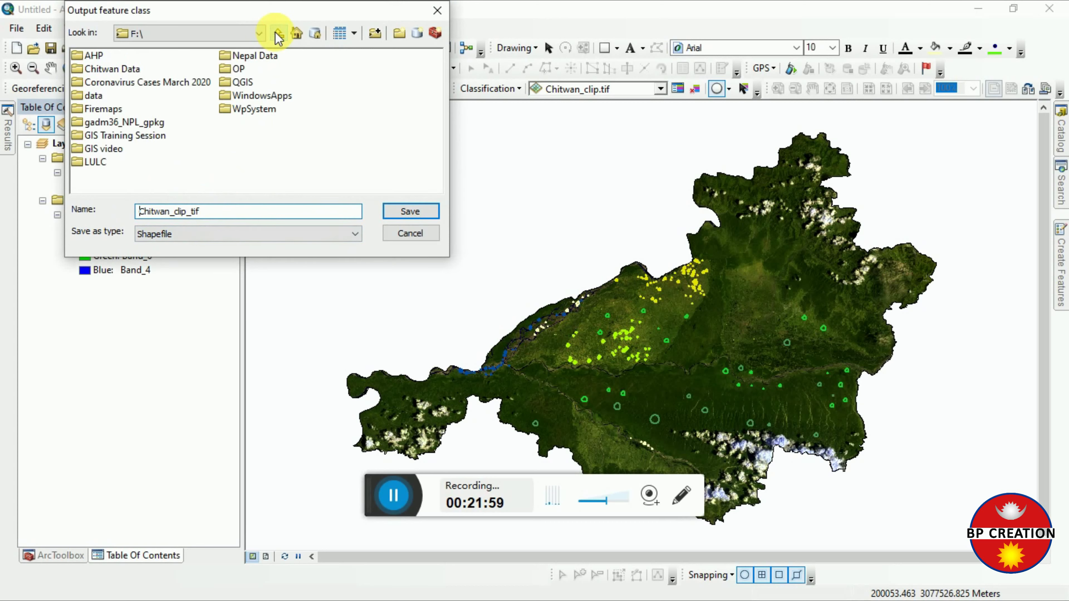
{"action": "left_click", "coordinate": [278, 34]}
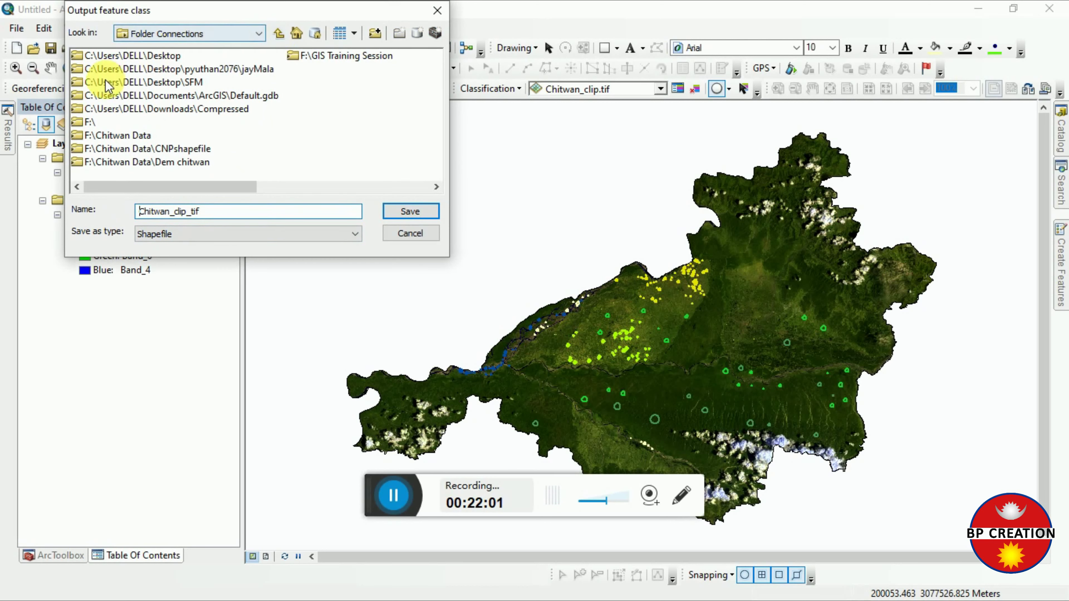
{"action": "double_click", "coordinate": [104, 59]}
{"action": "left_click", "coordinate": [97, 125]}
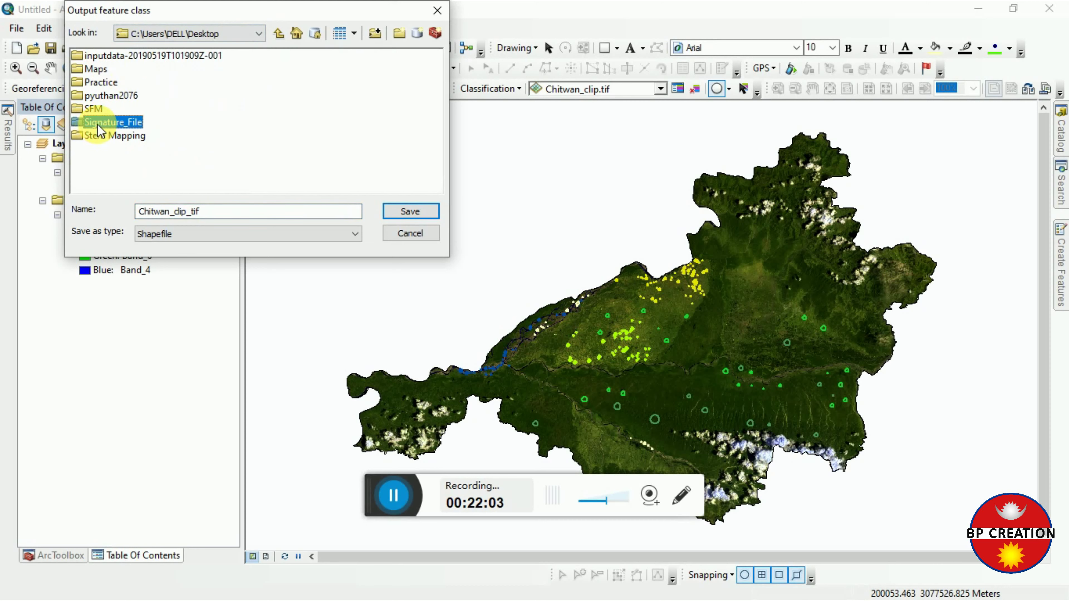
{"action": "left_click", "coordinate": [100, 126]}
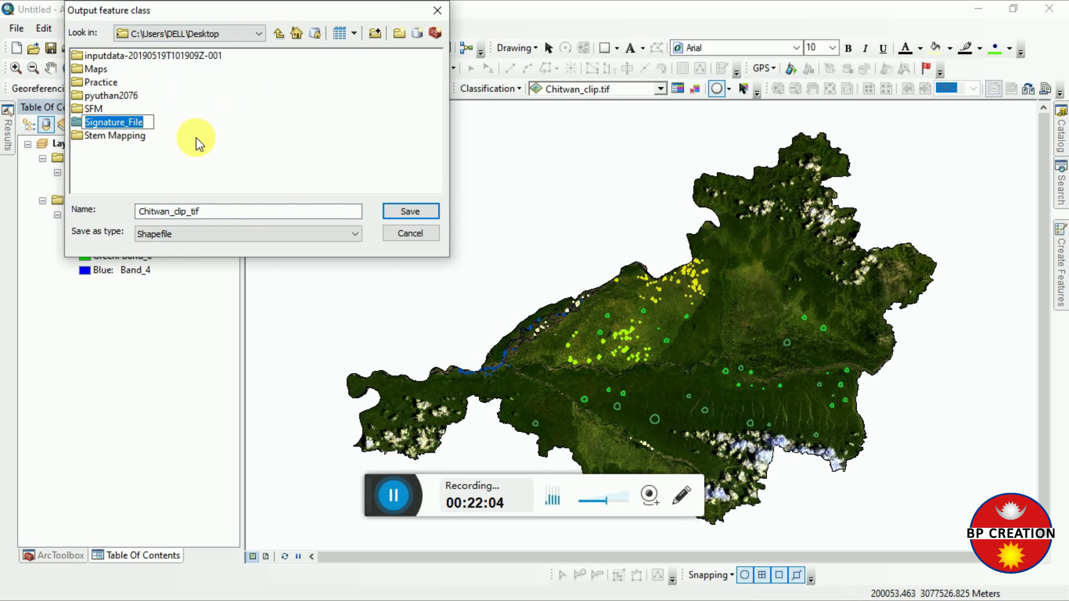
{"action": "double_click", "coordinate": [127, 122]}
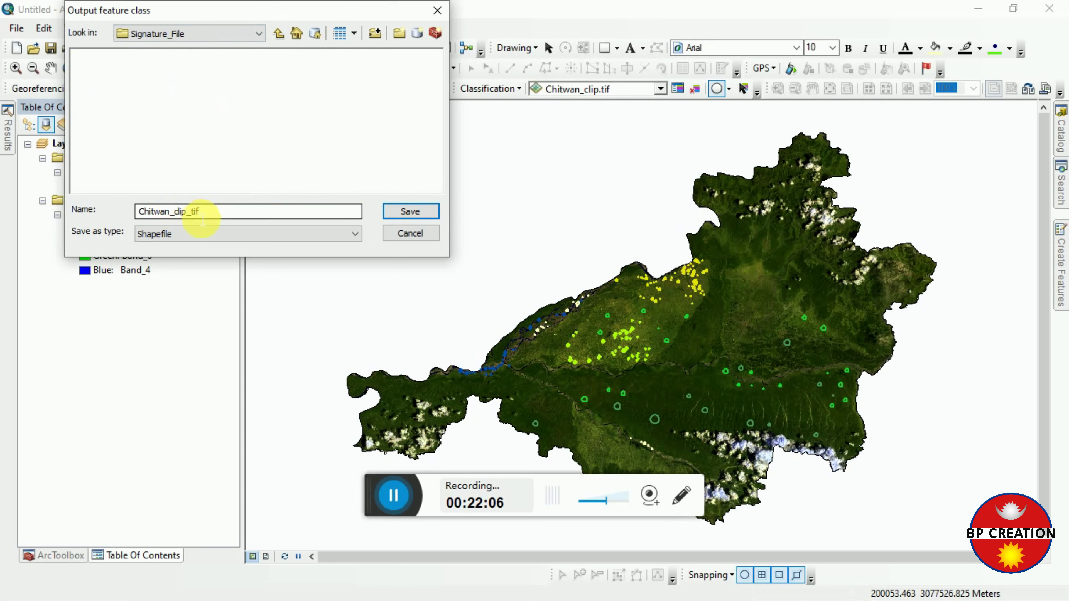
Save the training samples under the name Training_sample.shp and close the Training Sample Manager
{"action": "left_click_drag", "start_coordinate": [202, 213], "coordinate": [125, 221]}
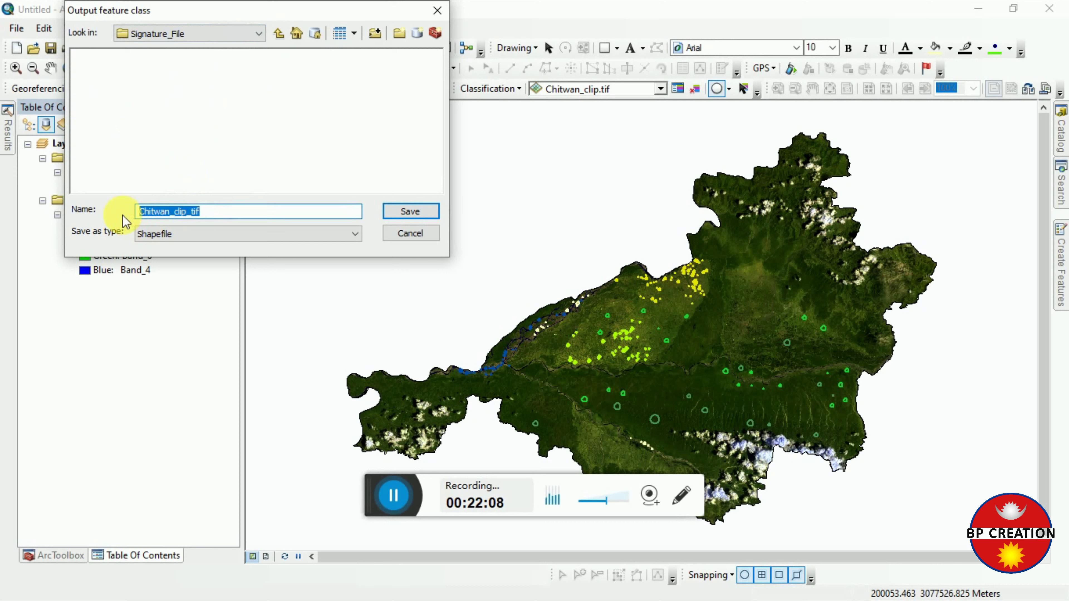
{"action": "type", "text": "Tr"}
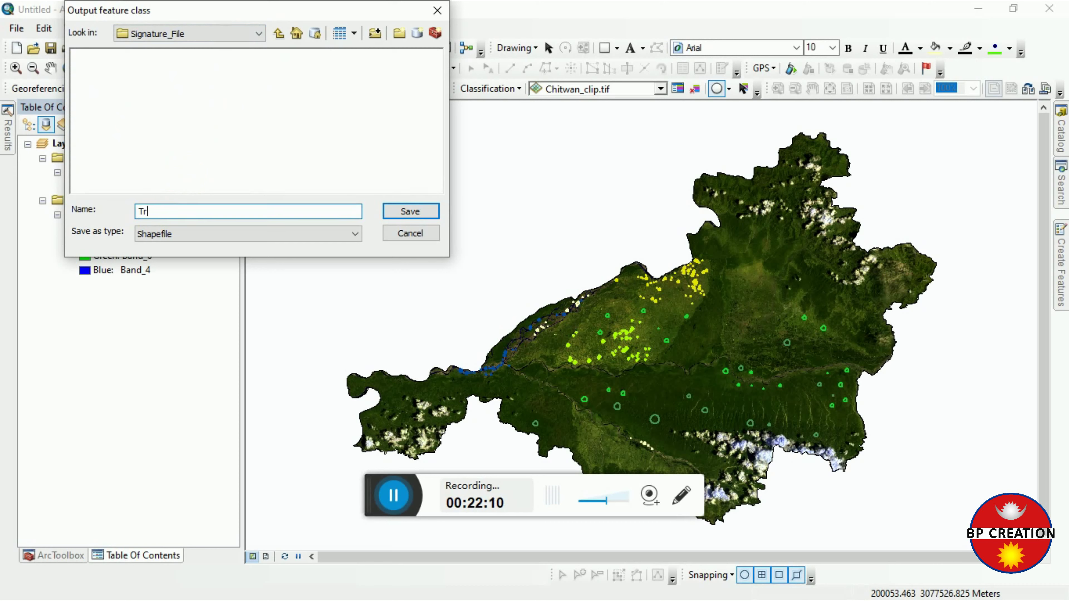
{"action": "type", "text": "aining"}
{"action": "type", "text": ".shp"}
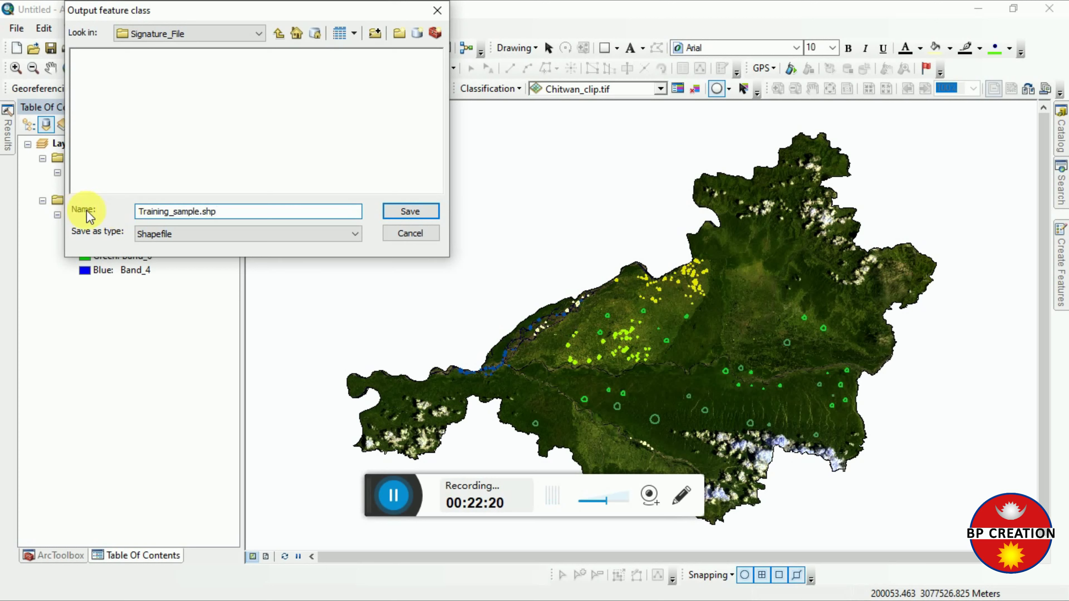
{"action": "left_click", "coordinate": [395, 213]}
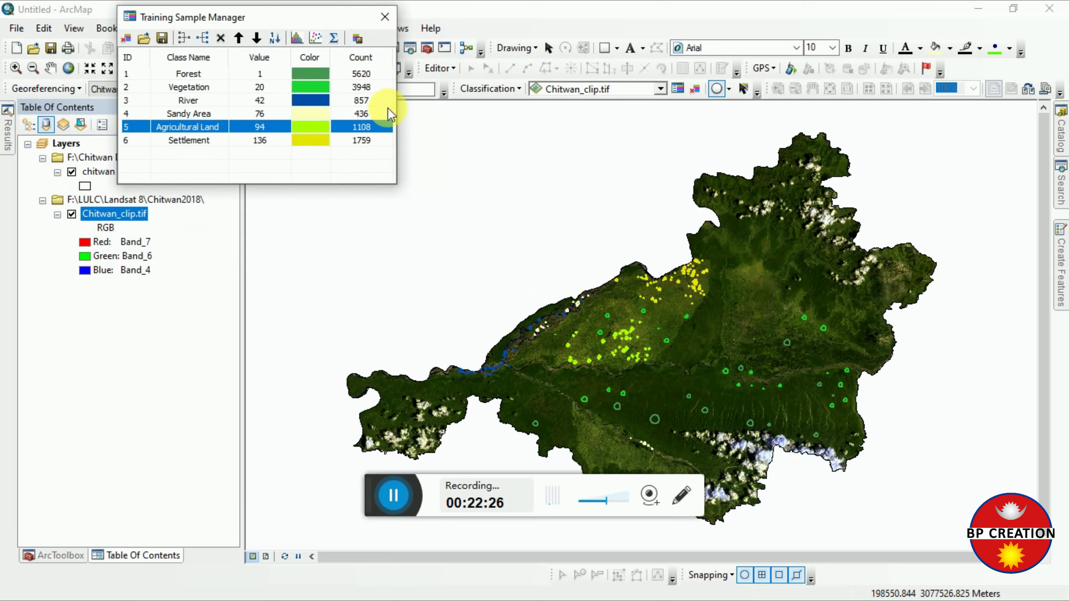
{"action": "left_click", "coordinate": [385, 18]}
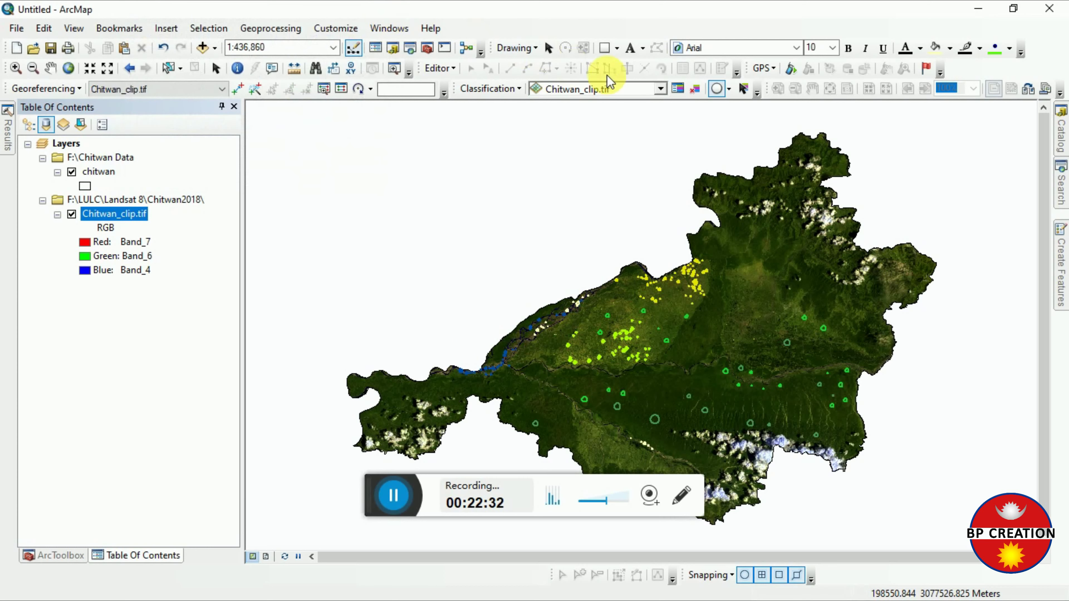
Minimize the map window and check the Signature_File folder on the Desktop for the saved signature and shapefile files
{"action": "left_click", "coordinate": [977, 8]}
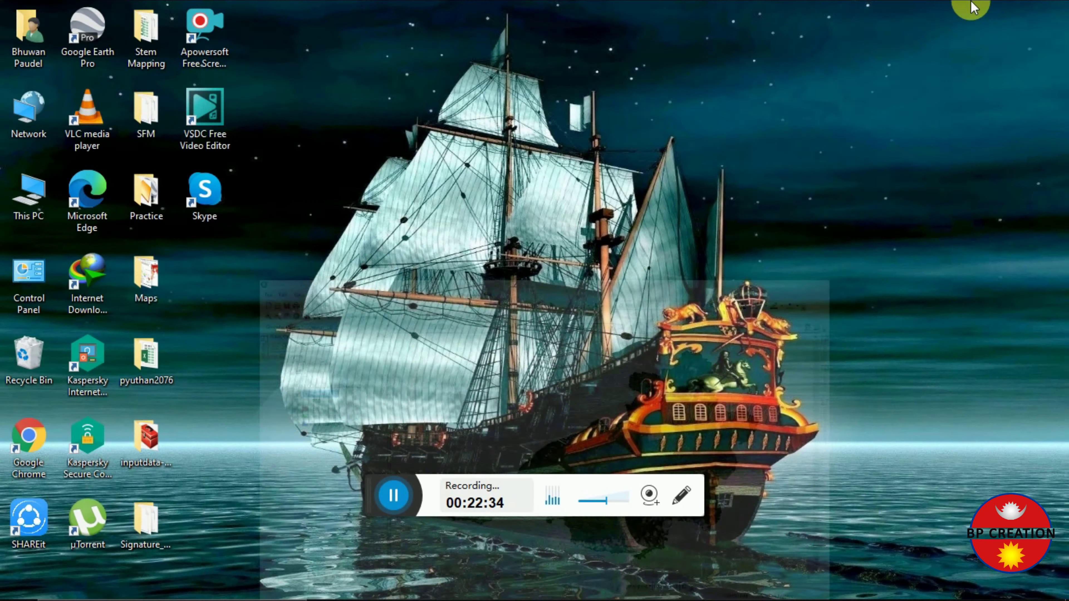
{"action": "double_click", "coordinate": [159, 508]}
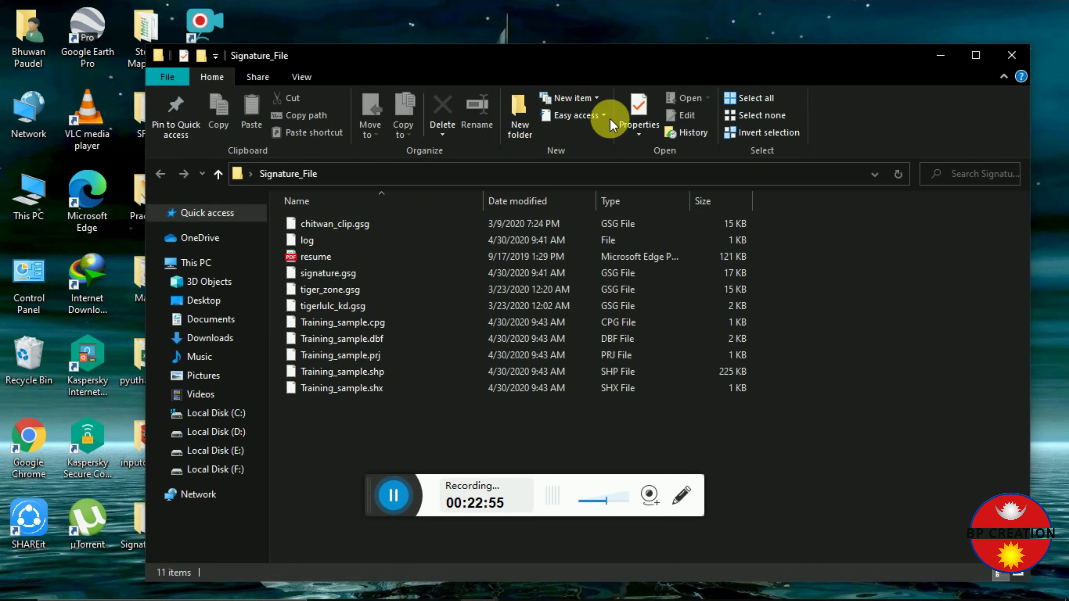
{"action": "left_click", "coordinate": [929, 57]}
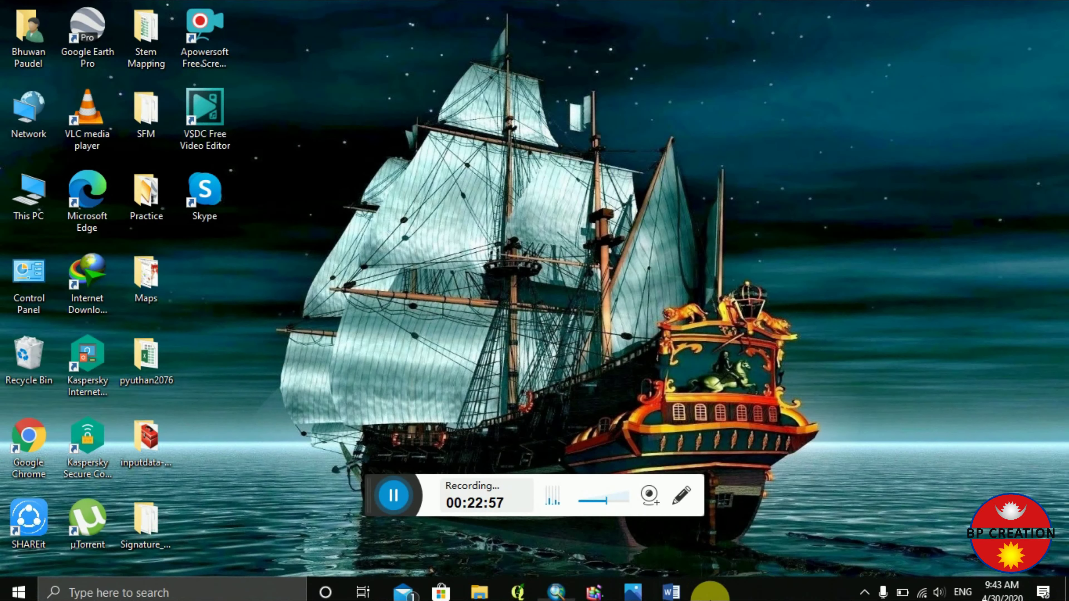
Switch to the OpenWeather document in Word and look through the Landsat 8 band table and band combinations
{"action": "left_click", "coordinate": [675, 584]}
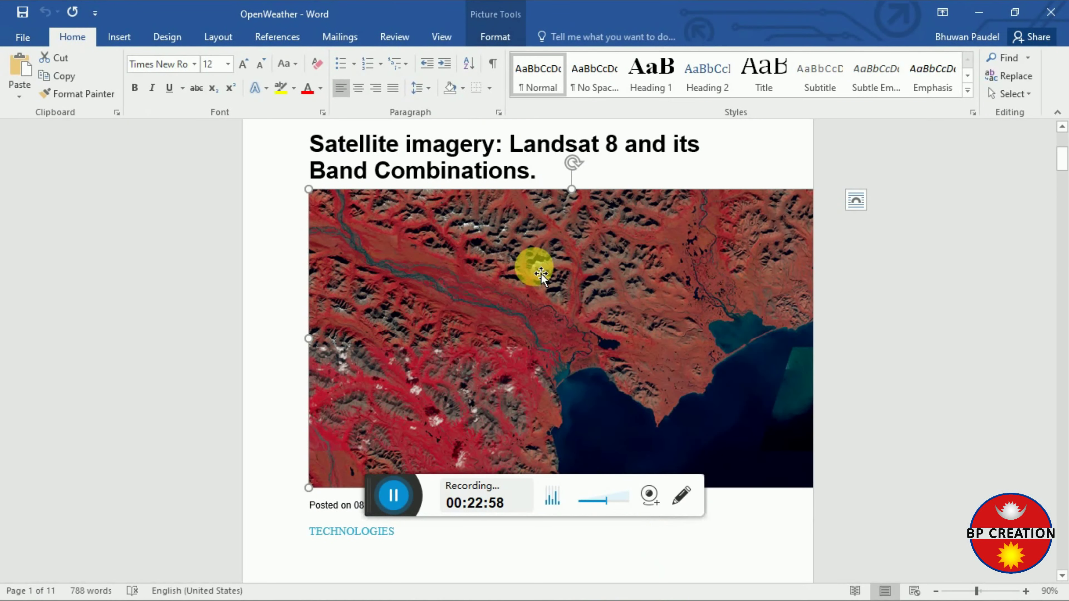
{"action": "scroll", "coordinate": [541, 273], "scroll_direction": "down", "scroll_amount": 10}
{"action": "scroll", "coordinate": [647, 239], "scroll_direction": "up", "scroll_amount": 2}
{"action": "scroll", "coordinate": [587, 310], "scroll_direction": "down", "scroll_amount": 15}
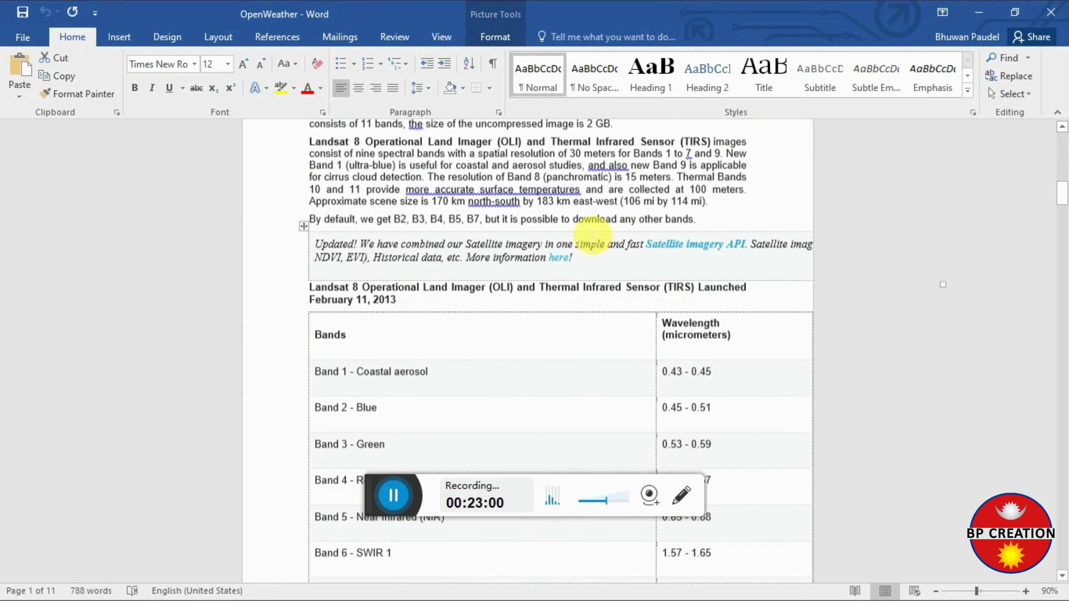
{"action": "scroll", "coordinate": [544, 223], "scroll_direction": "down", "scroll_amount": 10}
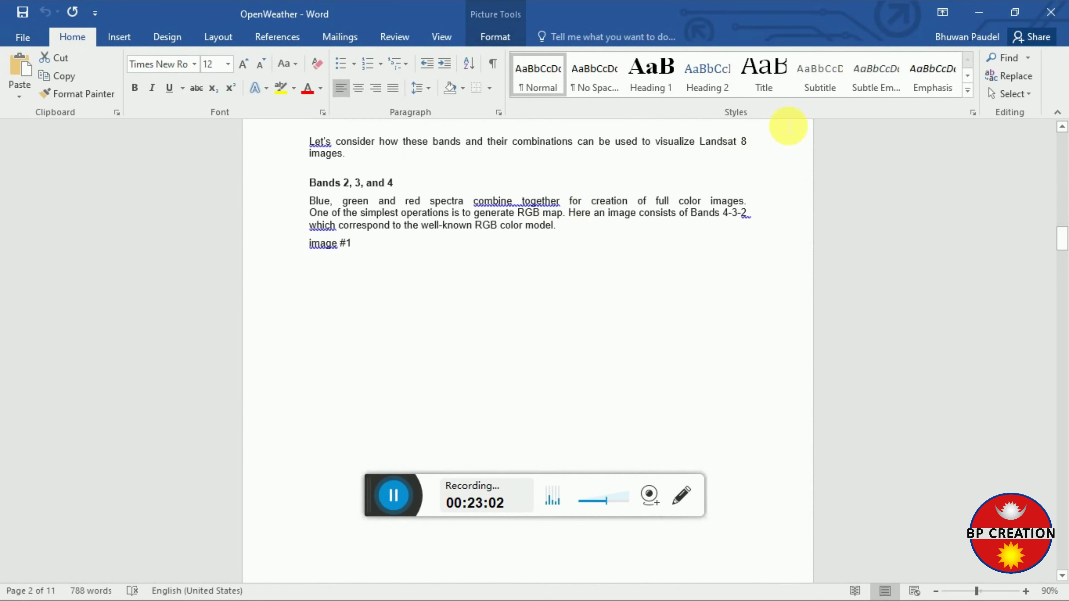
Minimize the Word document, view the L457-L8-commonbands.jpg table of common Landsat band composites, and minimize the image
{"action": "left_click", "coordinate": [978, 12]}
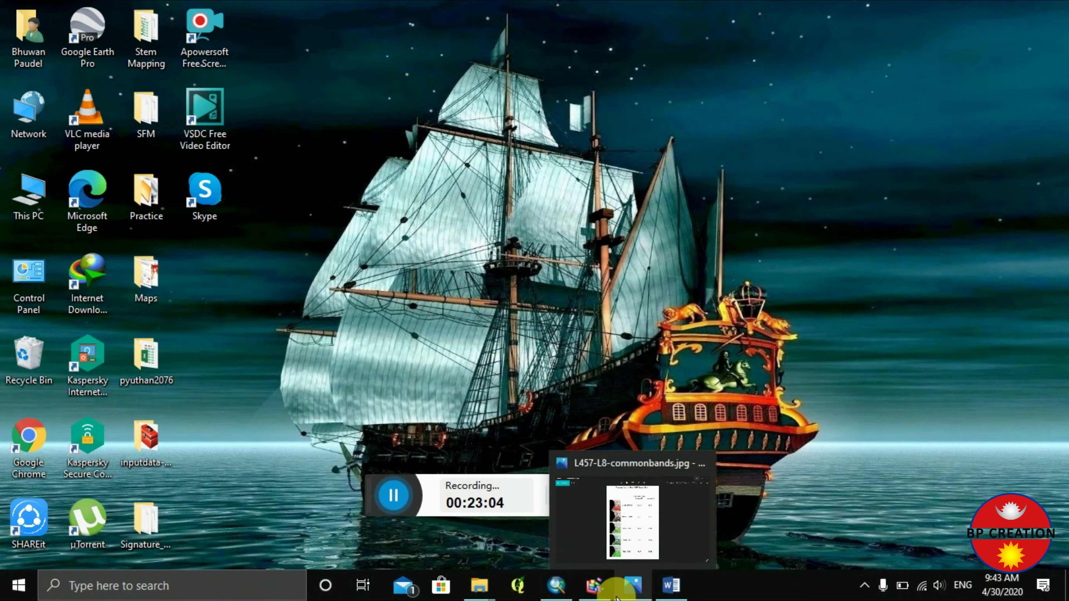
{"action": "left_click", "coordinate": [616, 588]}
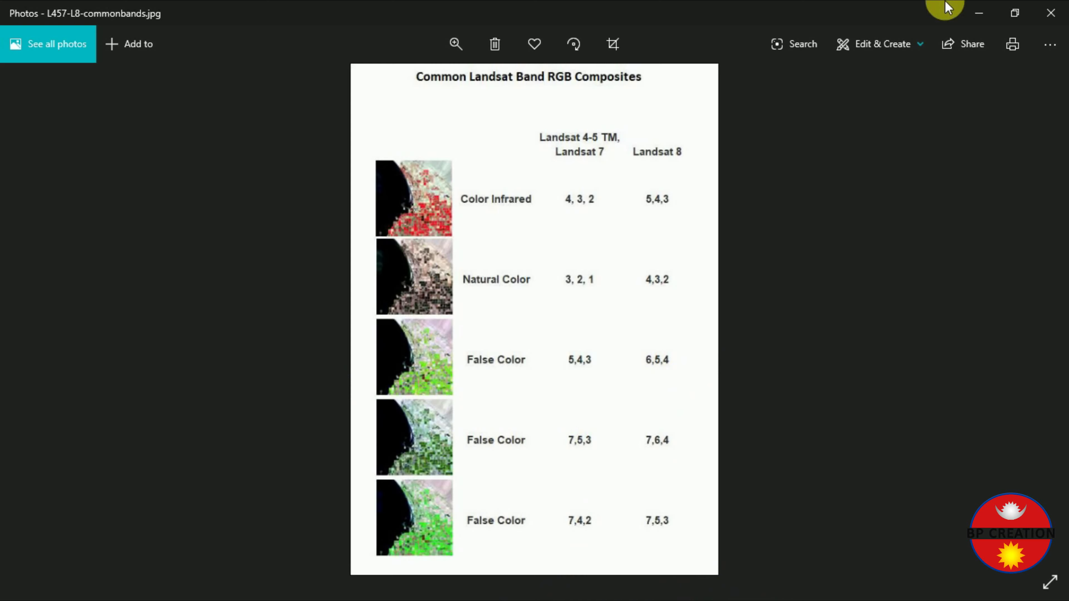
{"action": "left_click", "coordinate": [977, 13]}
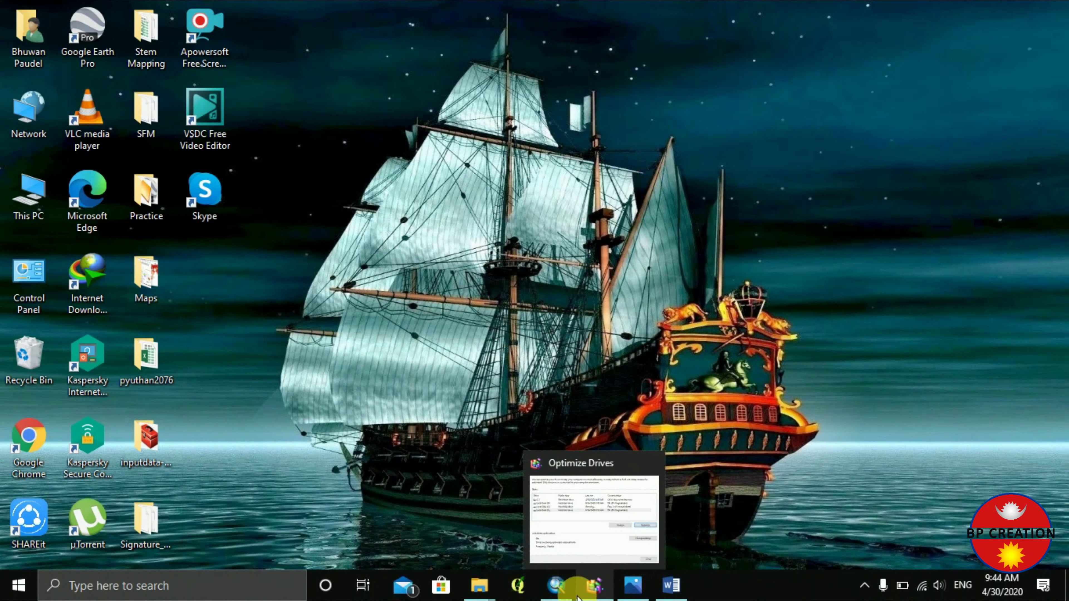
Switch to ArcMap and open the Maximum Likelihood Classification tool for Chitwan_clip.tif
{"action": "left_click", "coordinate": [554, 584]}
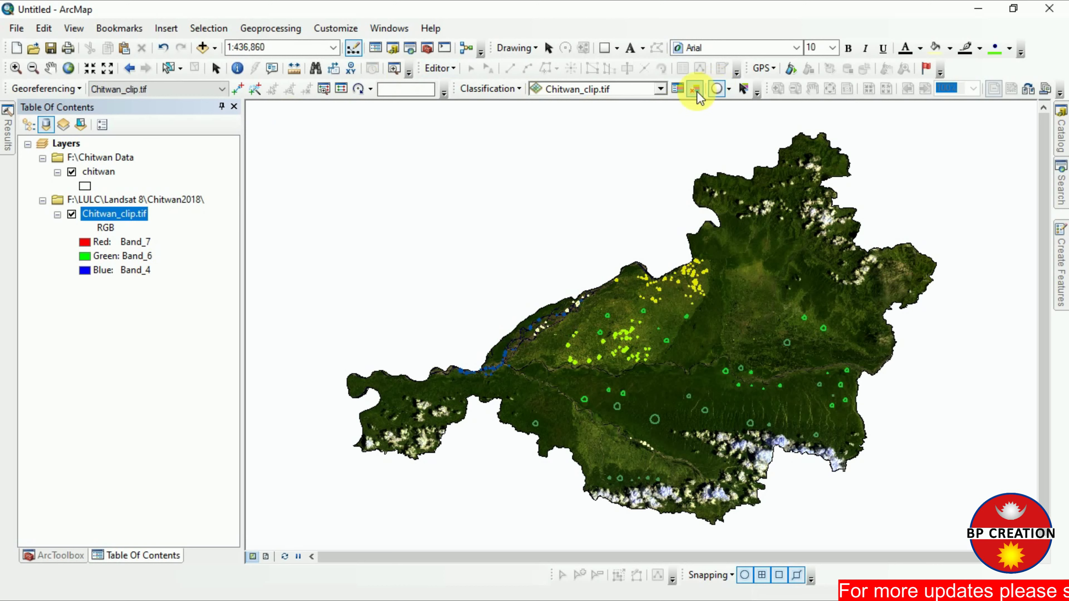
{"action": "left_click", "coordinate": [494, 91]}
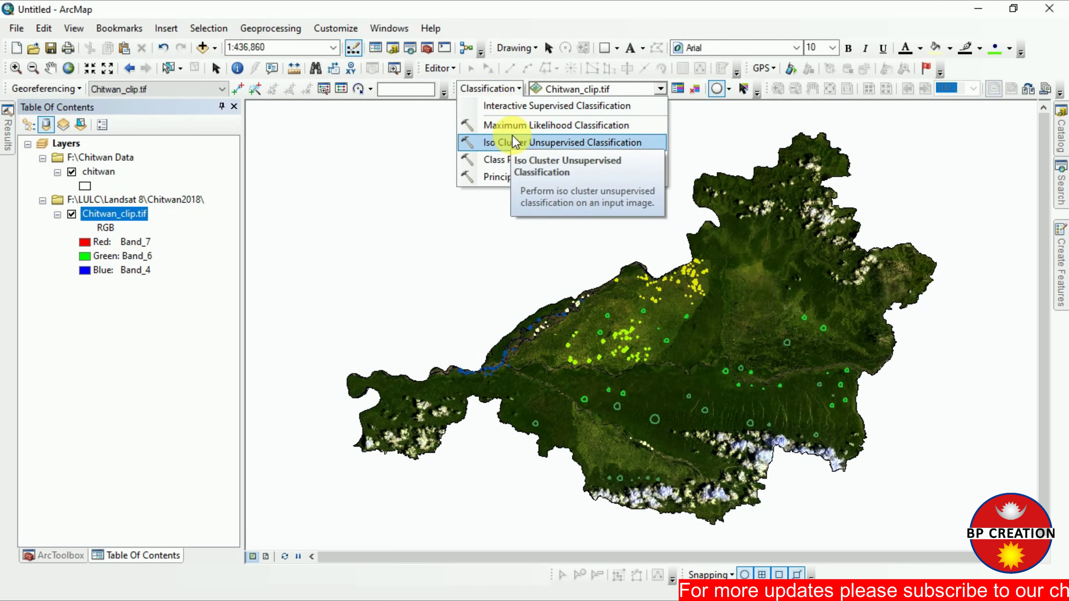
{"action": "left_click", "coordinate": [521, 133]}
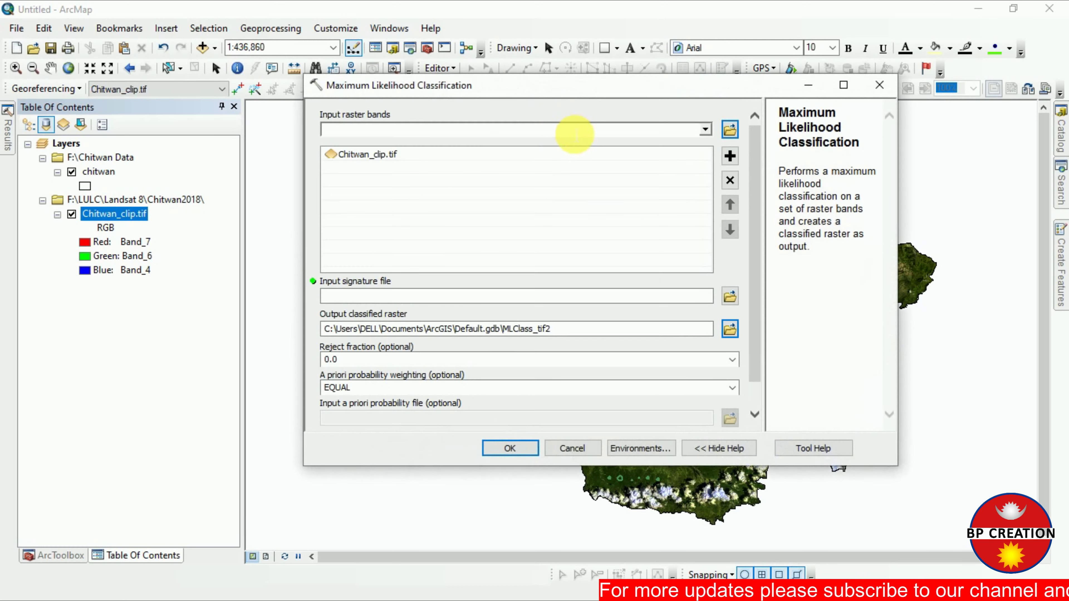
{"action": "left_click", "coordinate": [704, 130]}
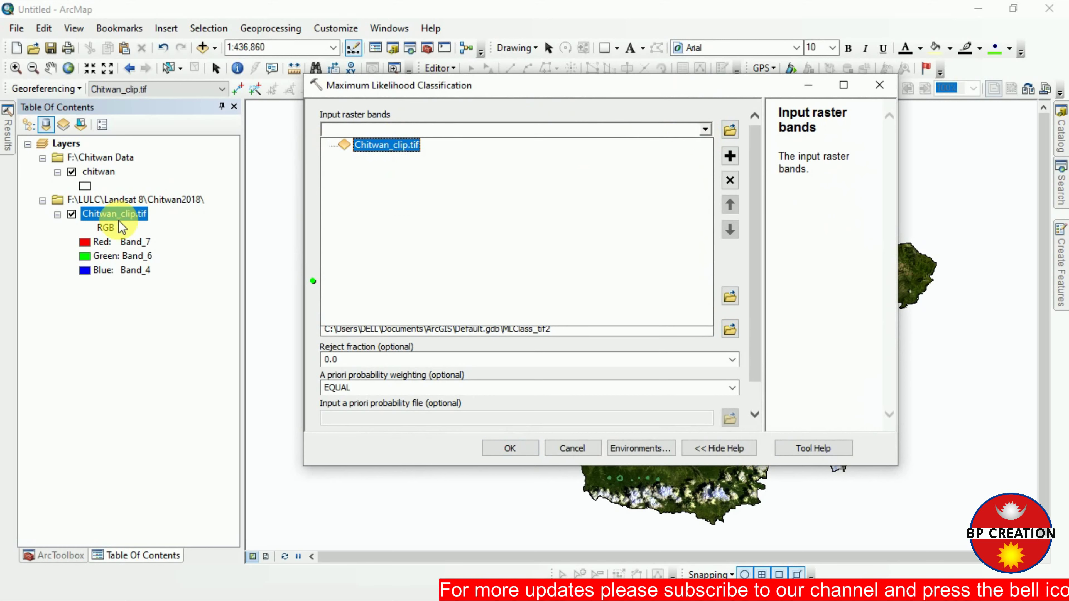
{"action": "left_click", "coordinate": [384, 153]}
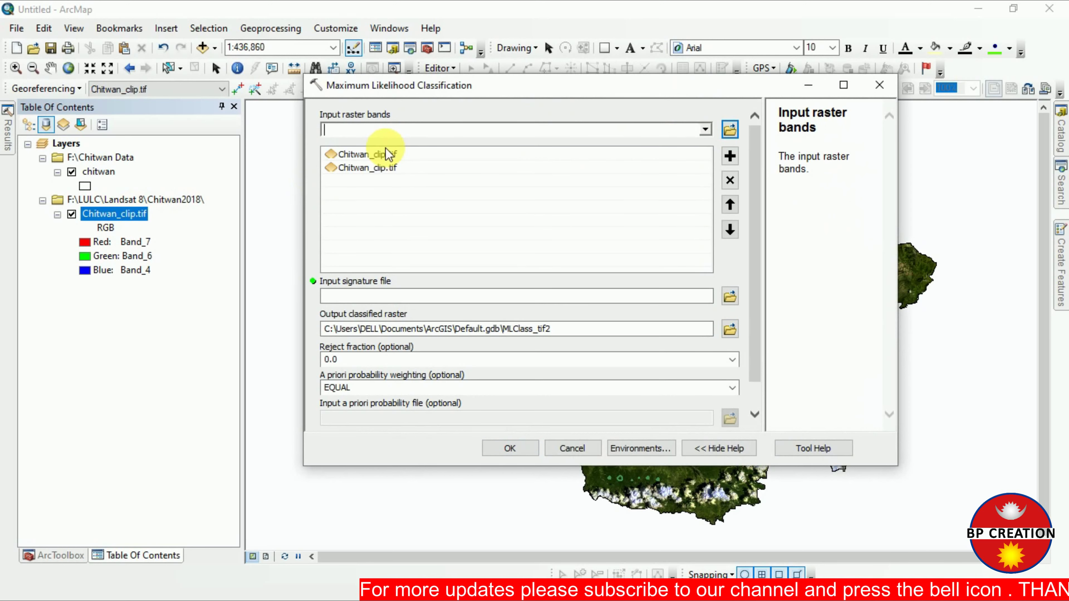
{"action": "left_click", "coordinate": [370, 154]}
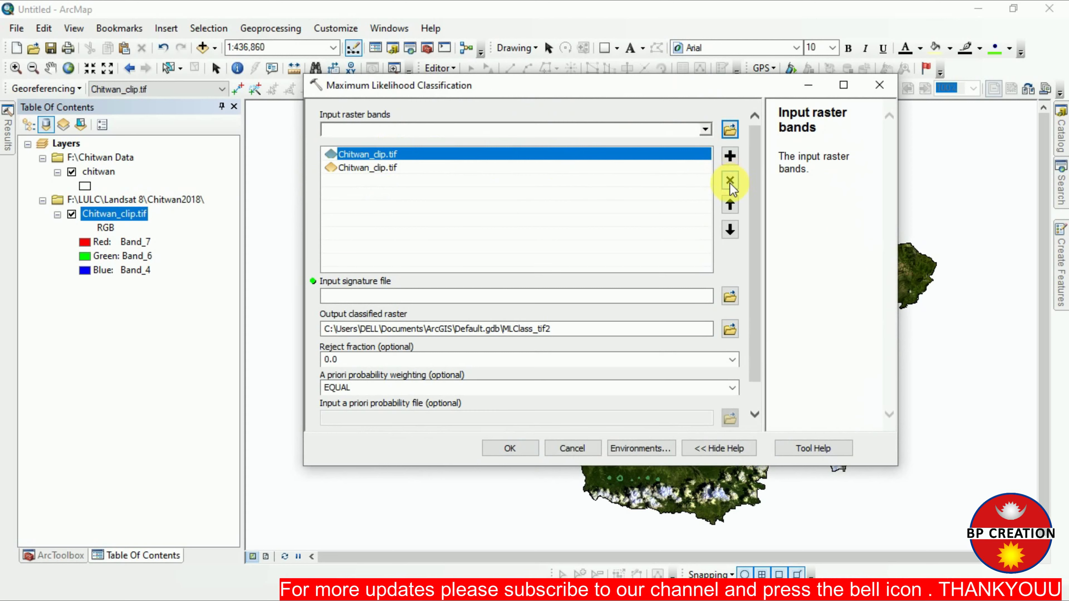
{"action": "left_click", "coordinate": [364, 167]}
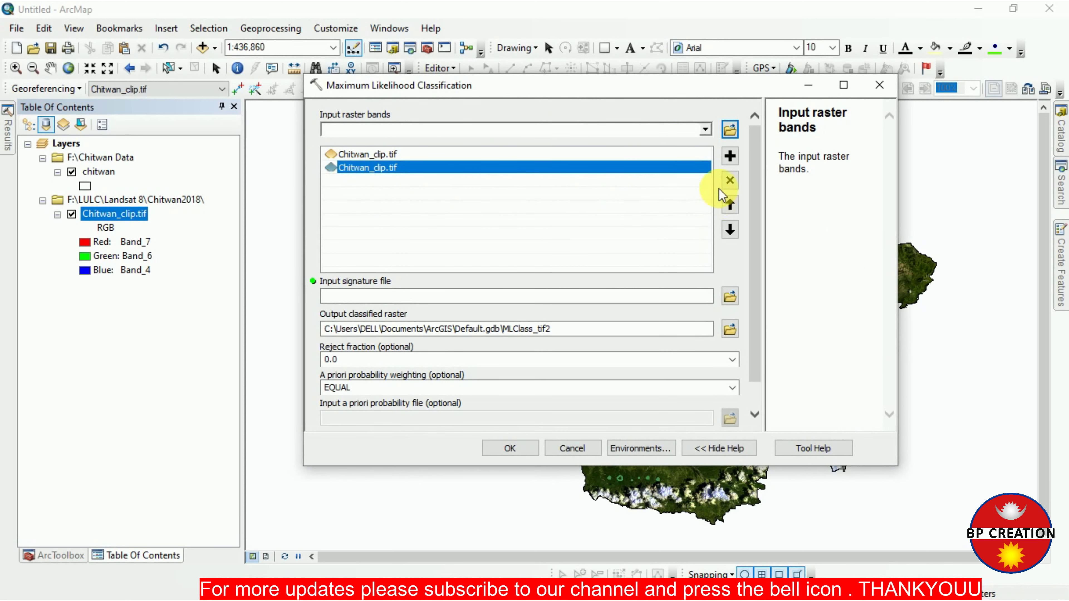
{"action": "left_click", "coordinate": [730, 181]}
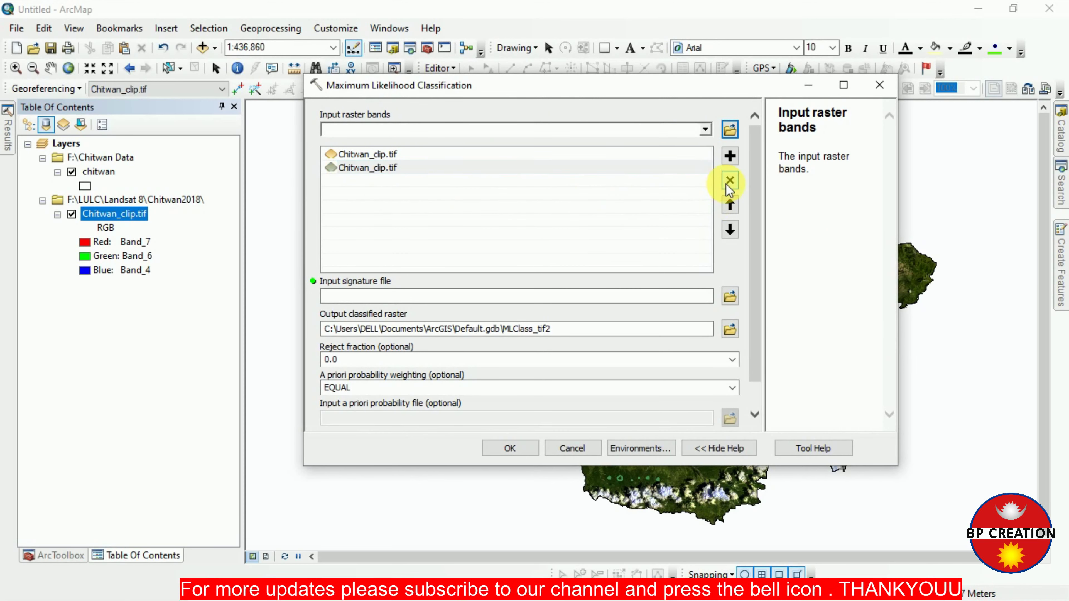
Load signature.gsg from the Signature_File folder as the input signature file
{"action": "left_click", "coordinate": [730, 297]}
{"action": "left_click", "coordinate": [517, 201]}
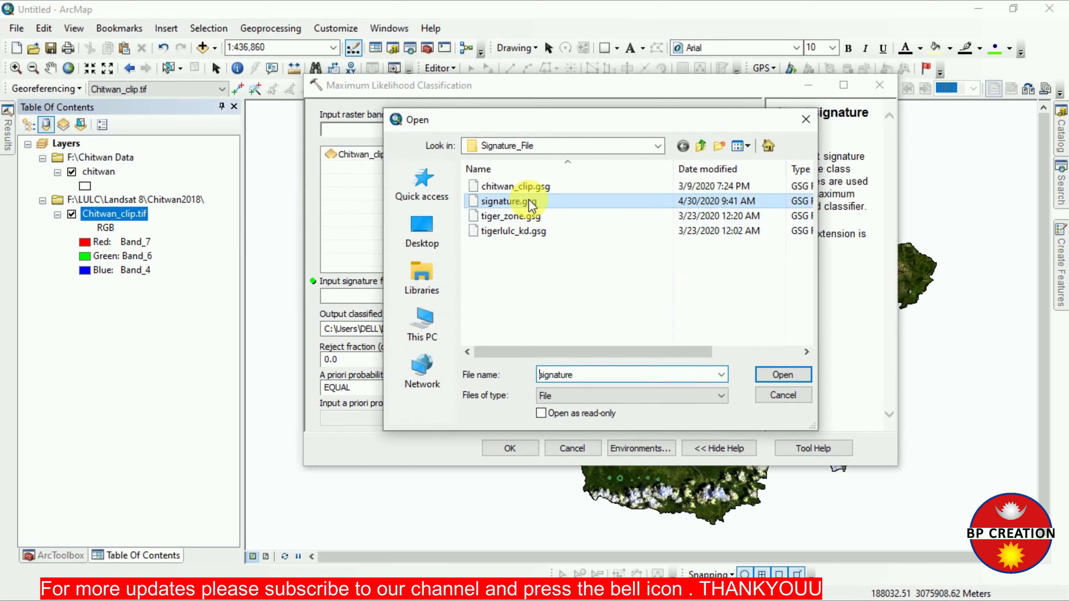
{"action": "left_click", "coordinate": [782, 374]}
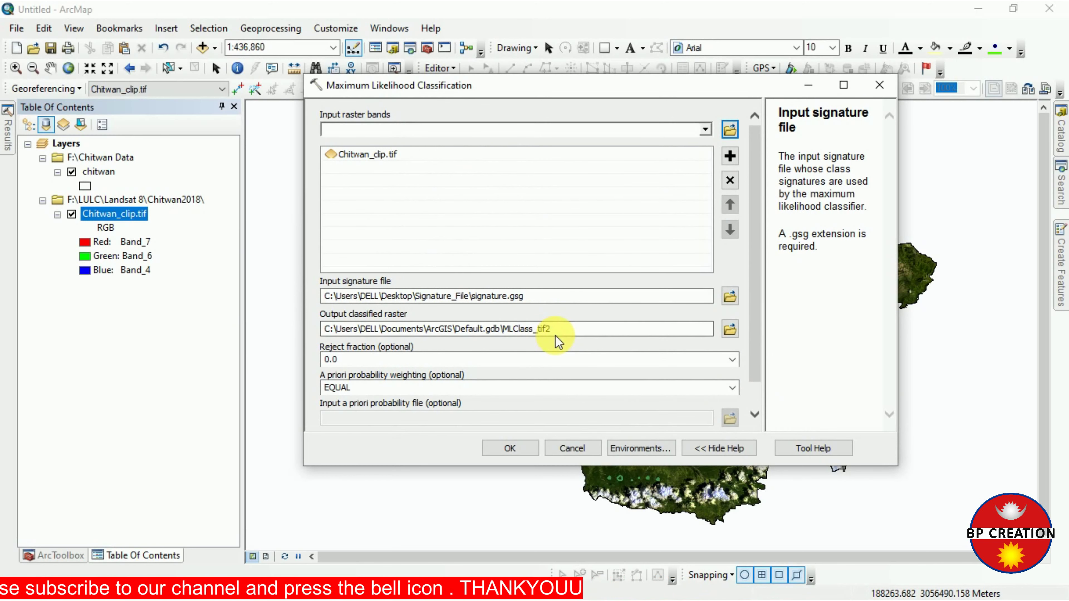
Name the output classified raster LULC in Default.gdb and run the maximum likelihood classification
{"action": "left_click_drag", "start_coordinate": [557, 334], "coordinate": [514, 335]}
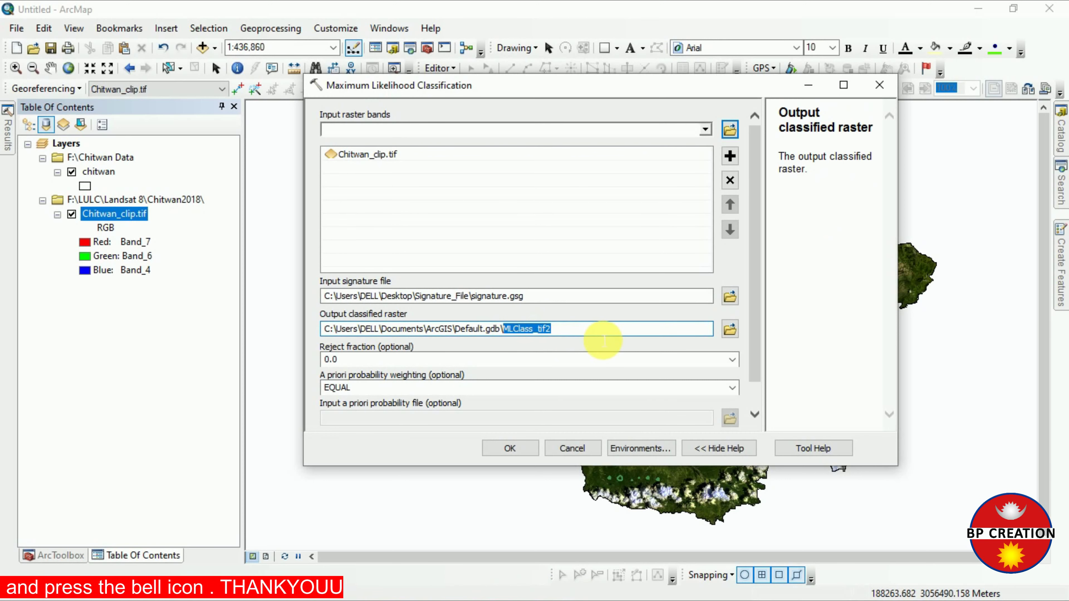
{"action": "type", "text": "LU"}
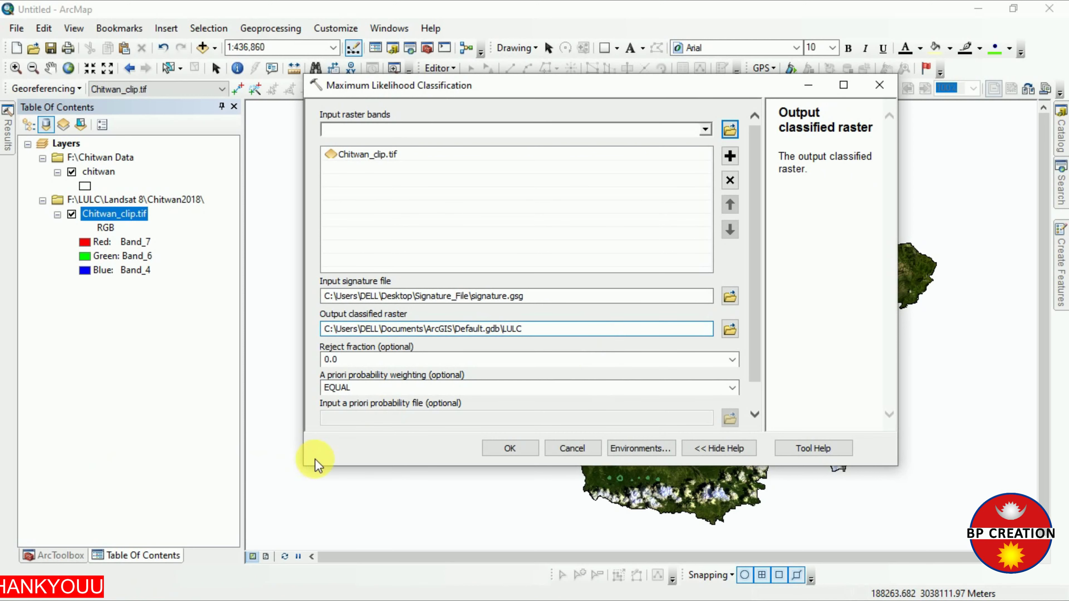
{"action": "left_click", "coordinate": [815, 316]}
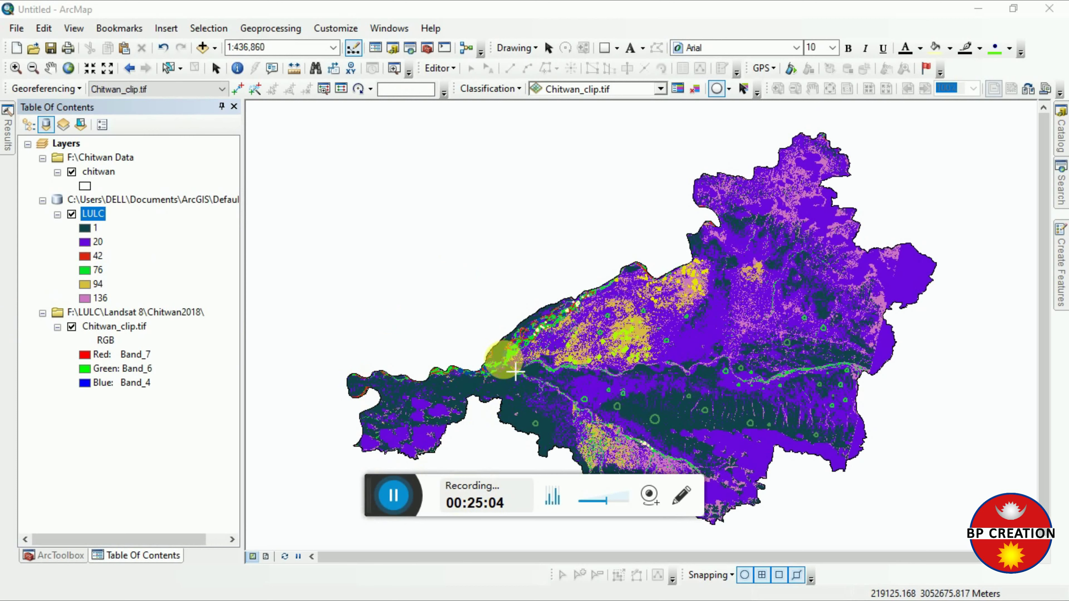
Toggle the LULC and Chitwan_clip.tif layers to compare them, leaving LULC shown and Chitwan_clip.tif hidden
{"action": "left_click", "coordinate": [71, 215]}
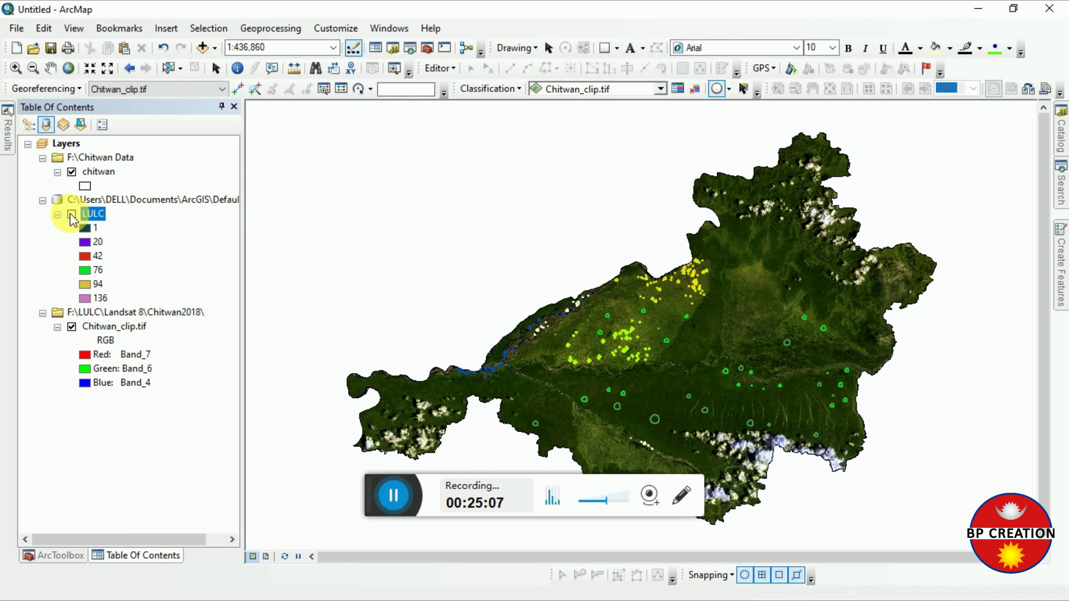
{"action": "left_click", "coordinate": [72, 327]}
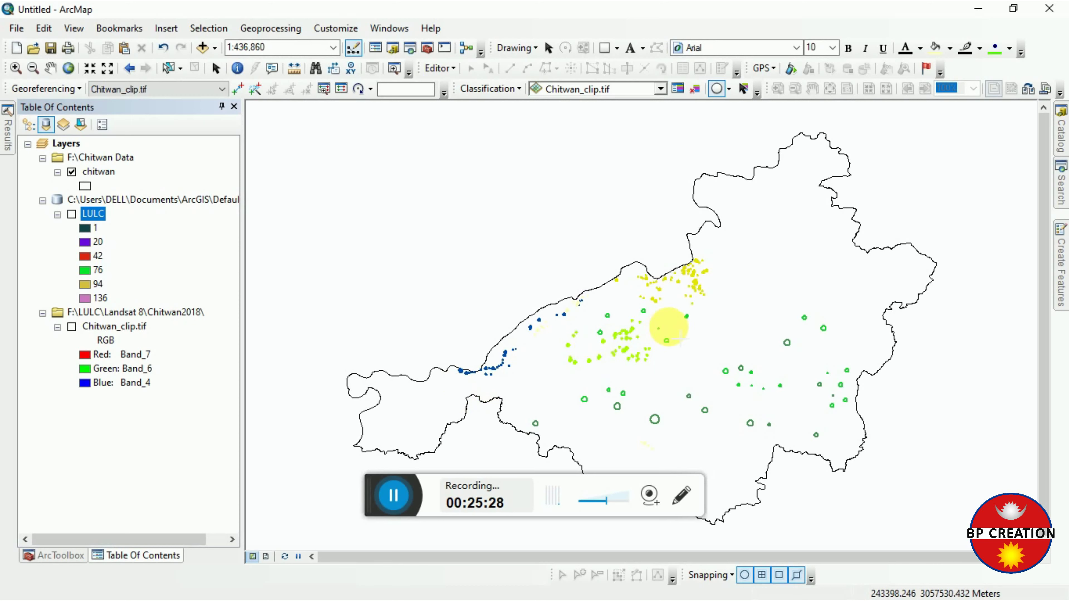
{"action": "left_click", "coordinate": [72, 328]}
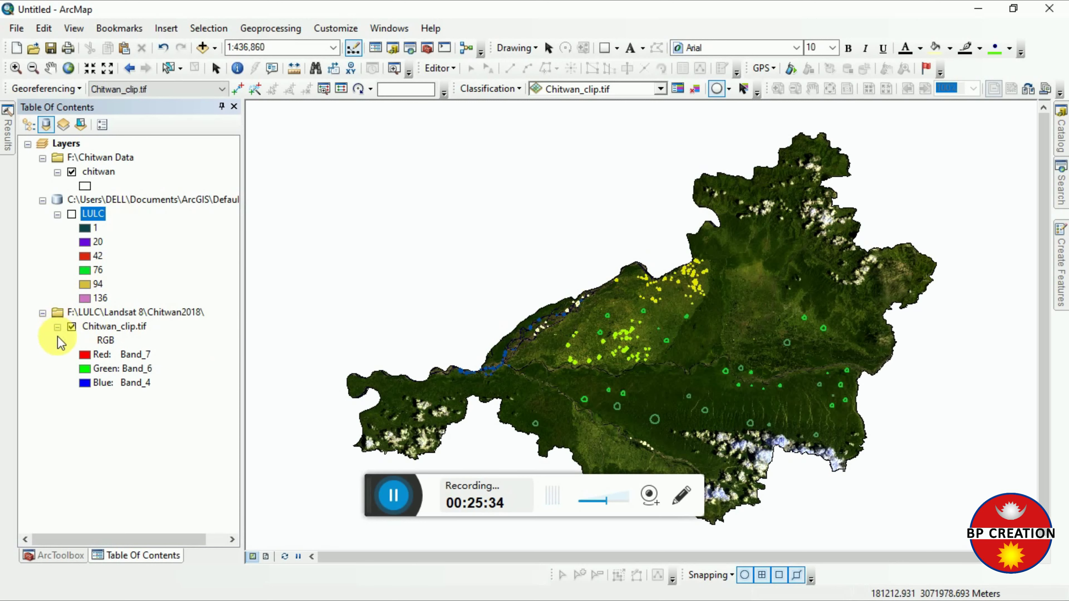
{"action": "left_click", "coordinate": [72, 331]}
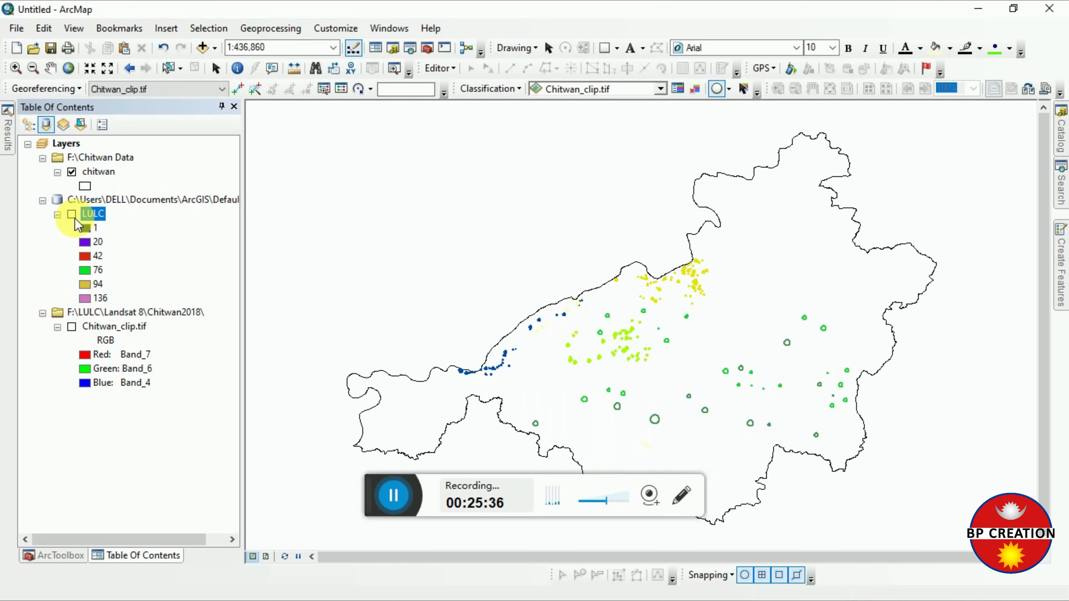
{"action": "left_click", "coordinate": [72, 214]}
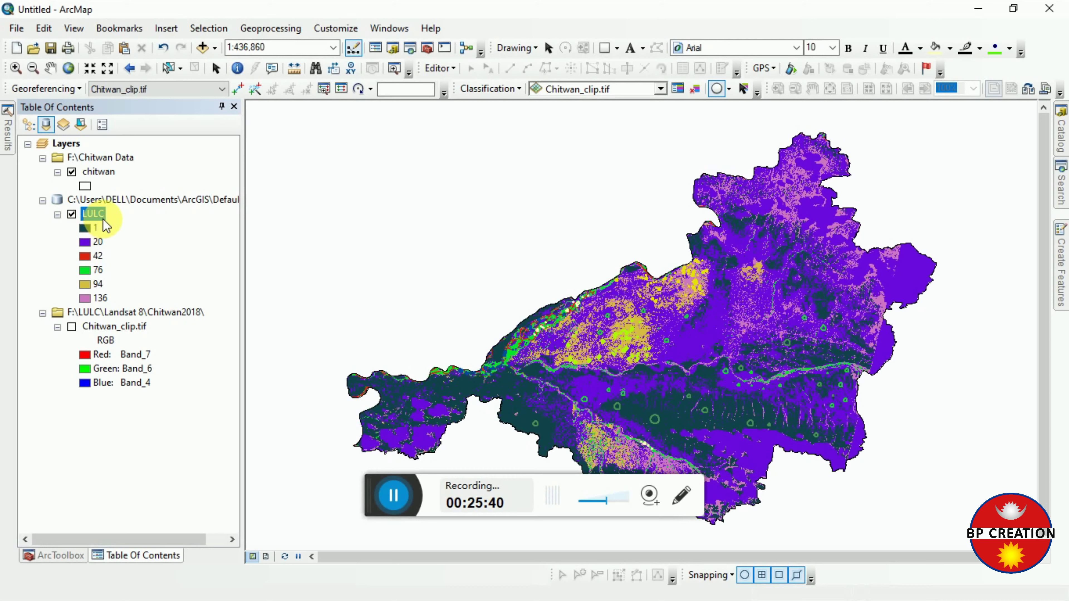
Open the symbology settings in the LULC layer's properties
{"action": "double_click", "coordinate": [87, 228]}
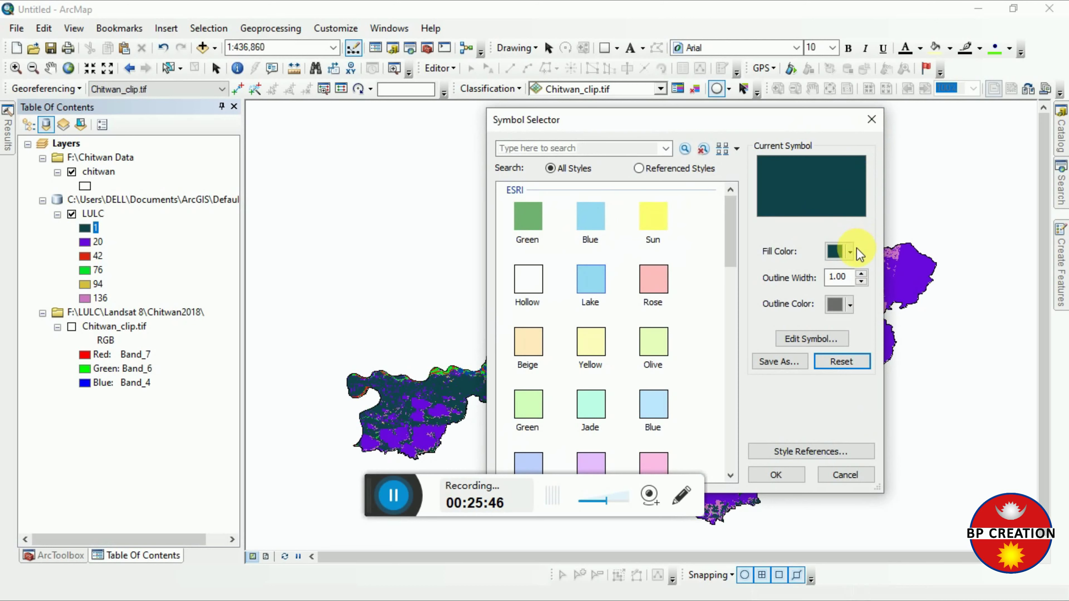
{"action": "left_click", "coordinate": [871, 120]}
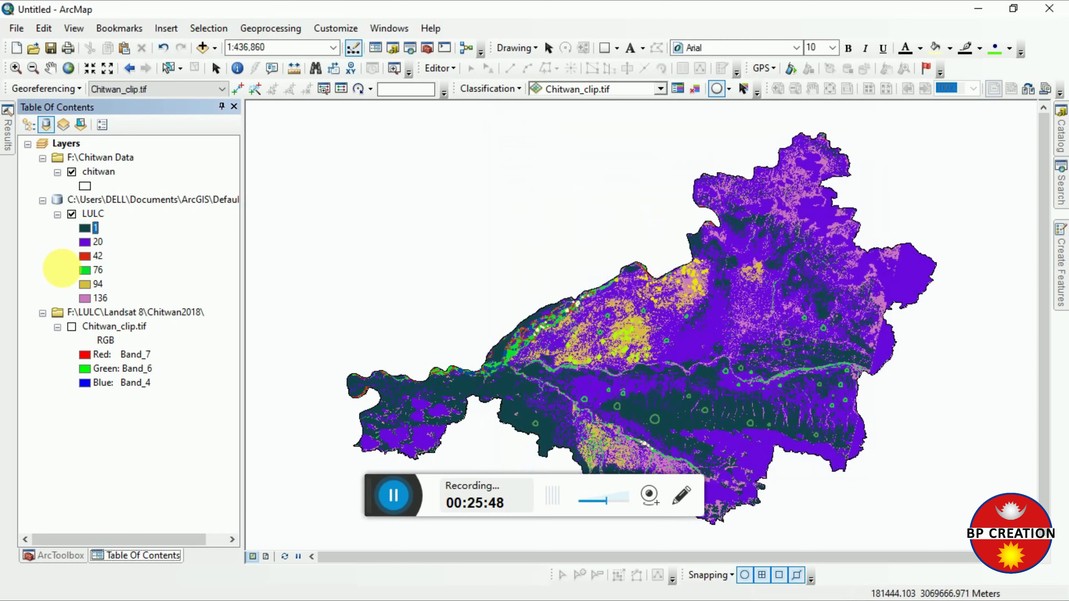
{"action": "left_click", "coordinate": [92, 213]}
{"action": "right_click", "coordinate": [93, 213]}
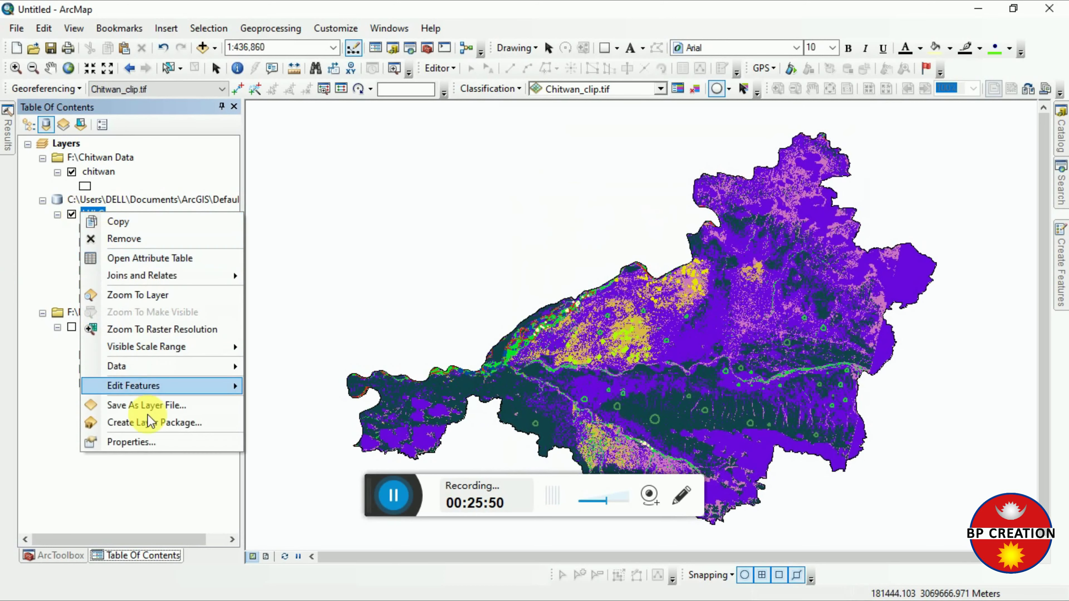
{"action": "left_click", "coordinate": [134, 443]}
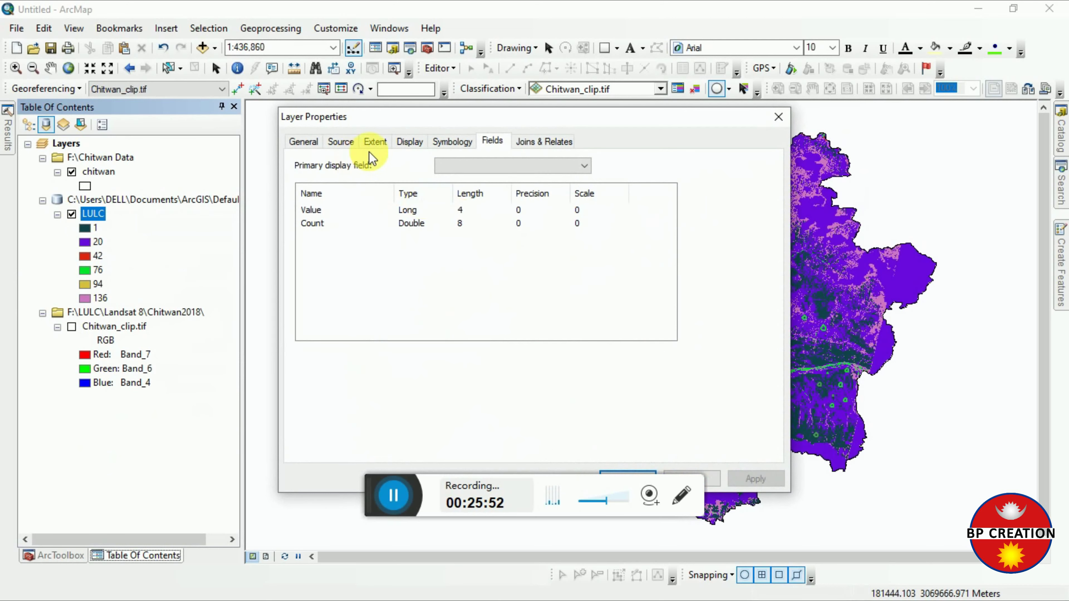
{"action": "left_click", "coordinate": [470, 144]}
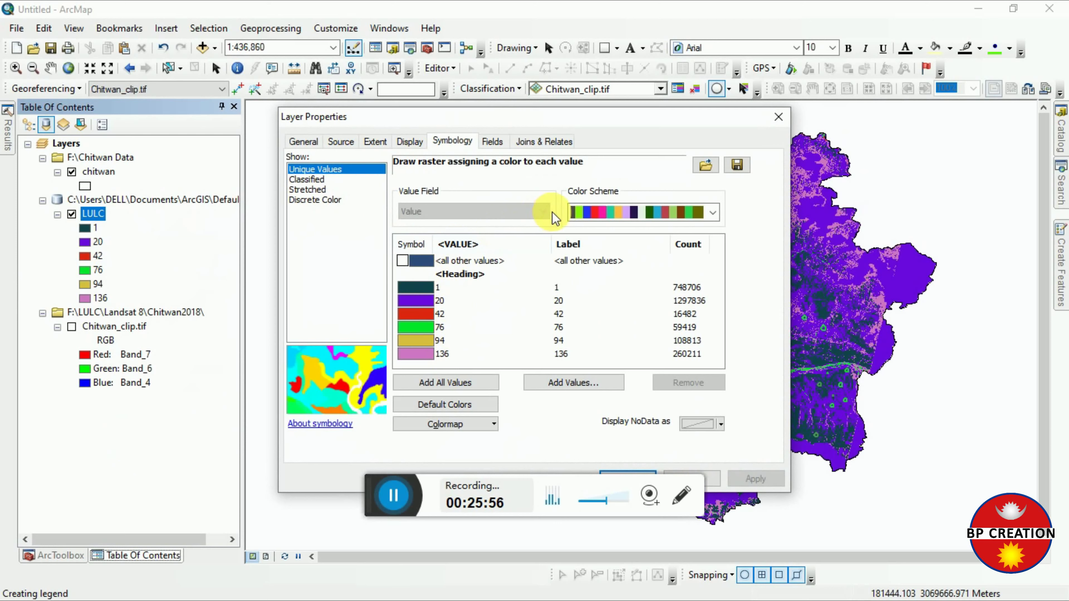
Preview the Classified and Stretched display options for the LULC raster and return to Unique Values
{"action": "left_click", "coordinate": [316, 183]}
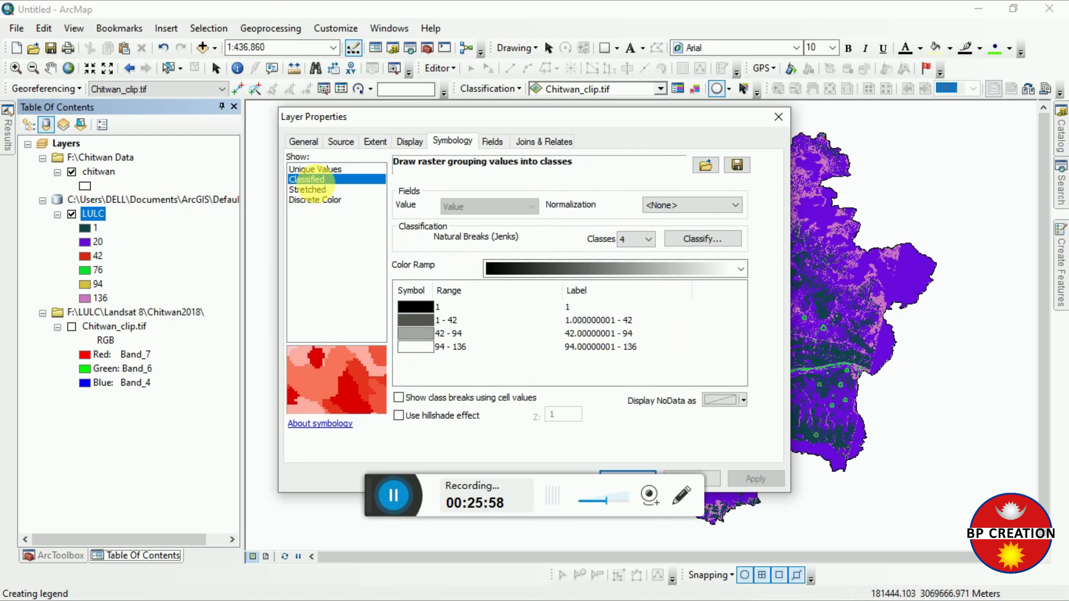
{"action": "left_click", "coordinate": [317, 192]}
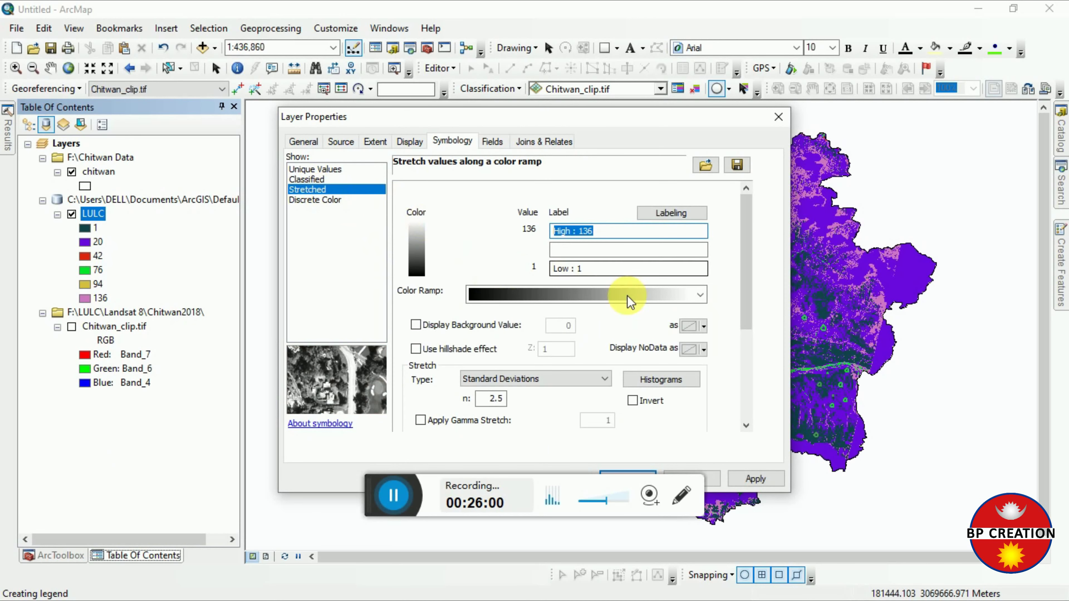
{"action": "left_click", "coordinate": [313, 179]}
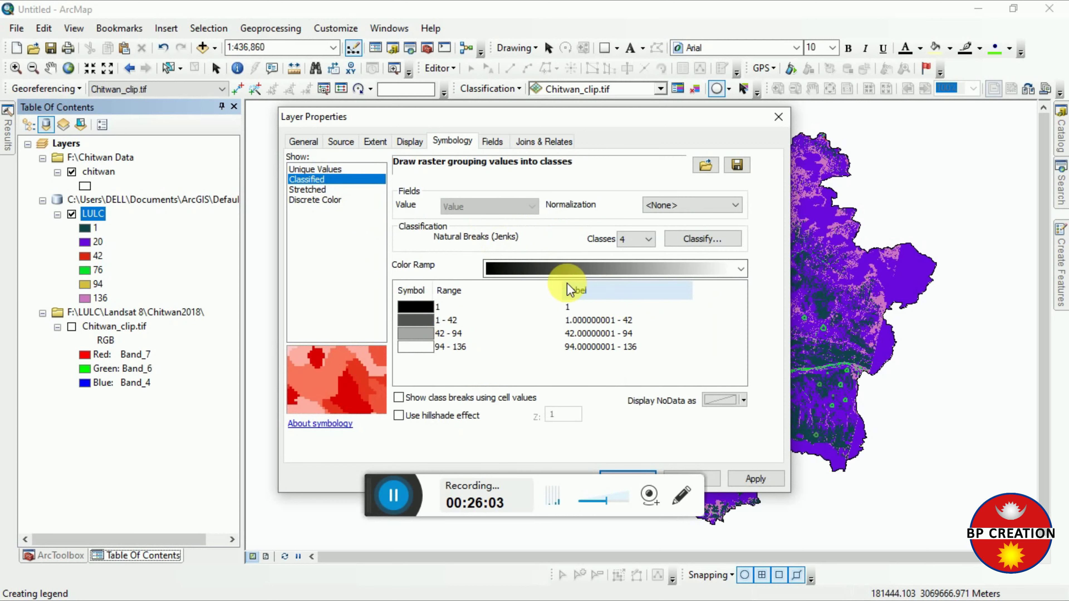
{"action": "left_click", "coordinate": [321, 170]}
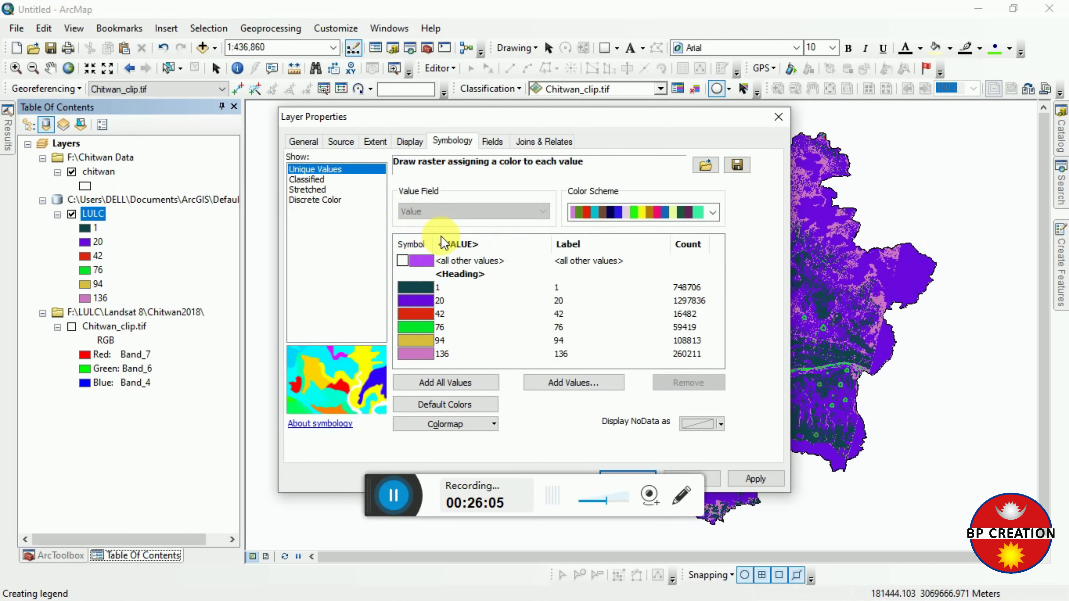
Recolor class value 1 of the LULC layer with the green-yellow-red color scheme and apply the layer properties
{"action": "left_click", "coordinate": [406, 289]}
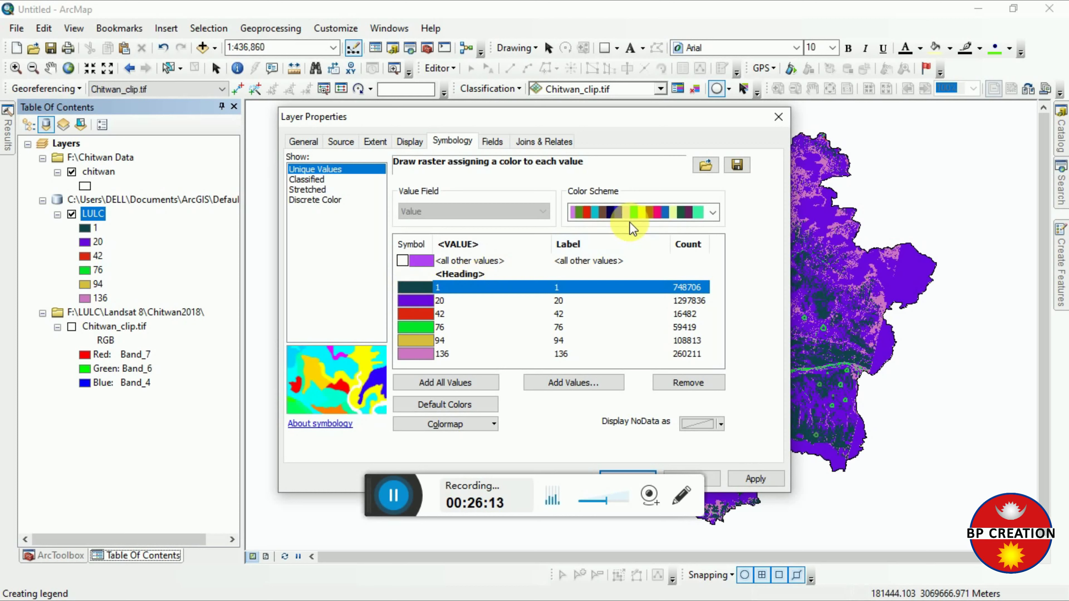
{"action": "left_click", "coordinate": [711, 216]}
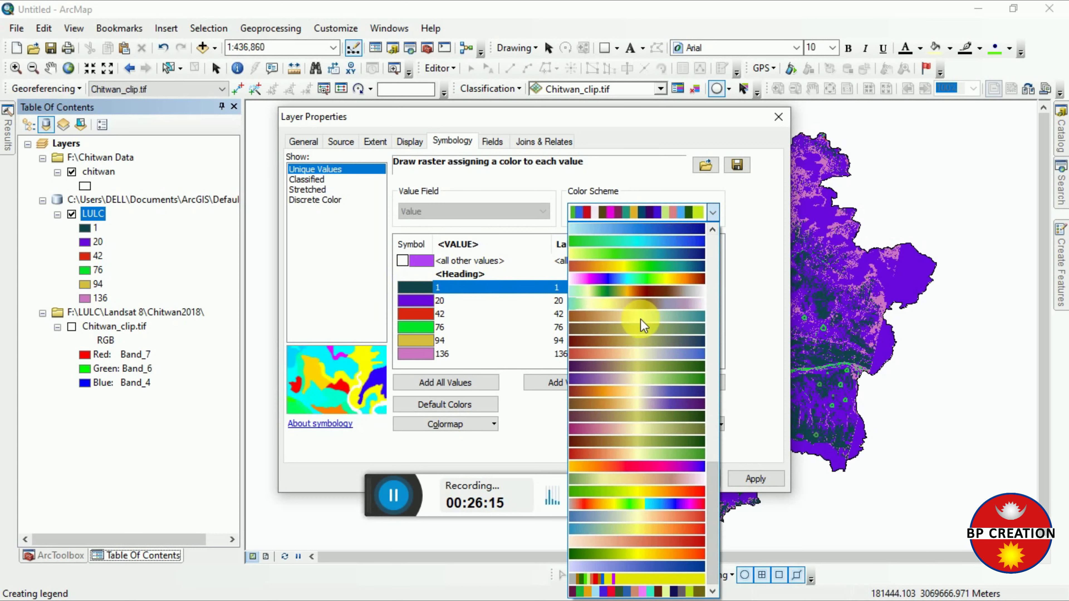
{"action": "left_click", "coordinate": [601, 490]}
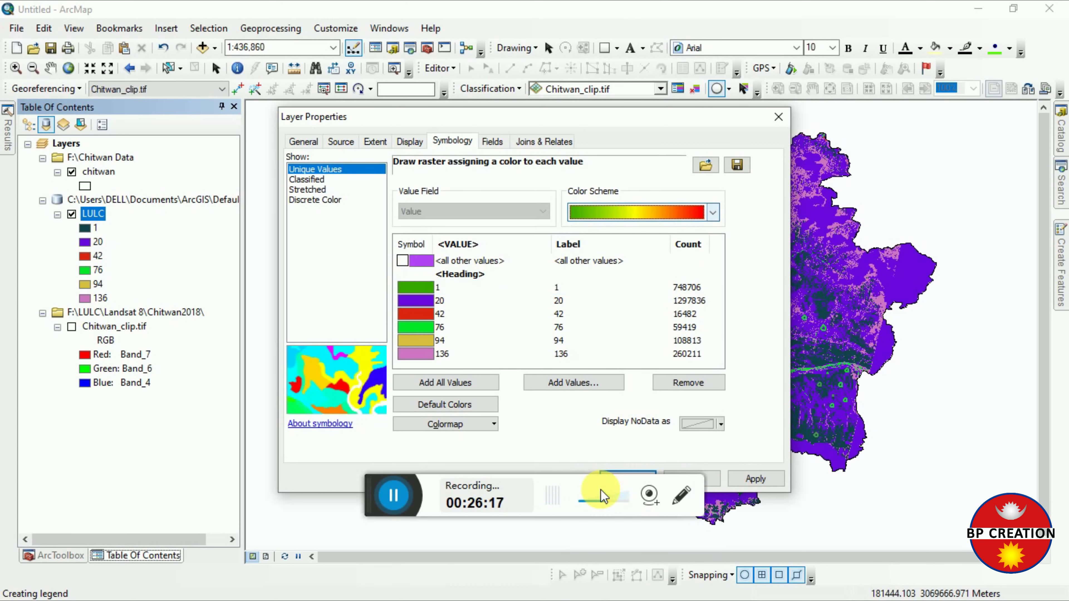
{"action": "left_click", "coordinate": [747, 477]}
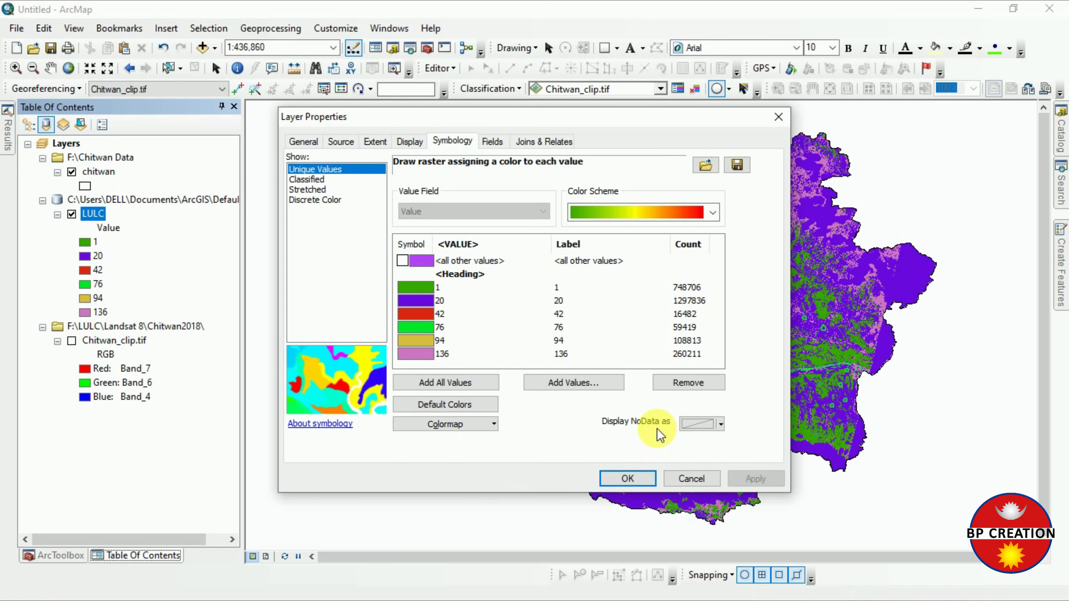
{"action": "left_click", "coordinate": [626, 477]}
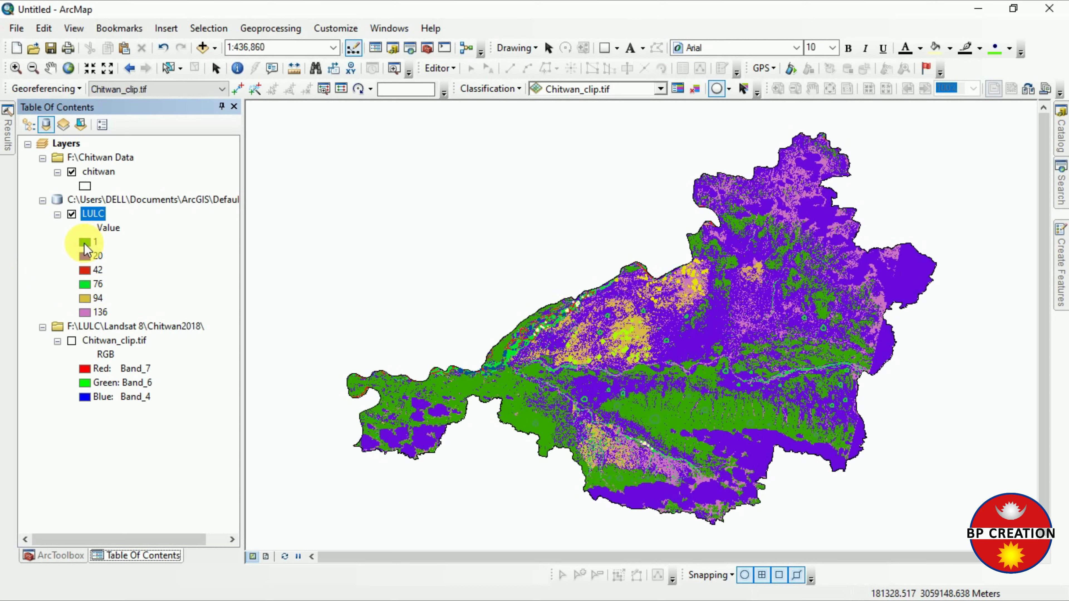
Reopen the LULC layer's properties at its unique-values symbology settings
{"action": "right_click", "coordinate": [85, 242]}
{"action": "left_click", "coordinate": [87, 210]}
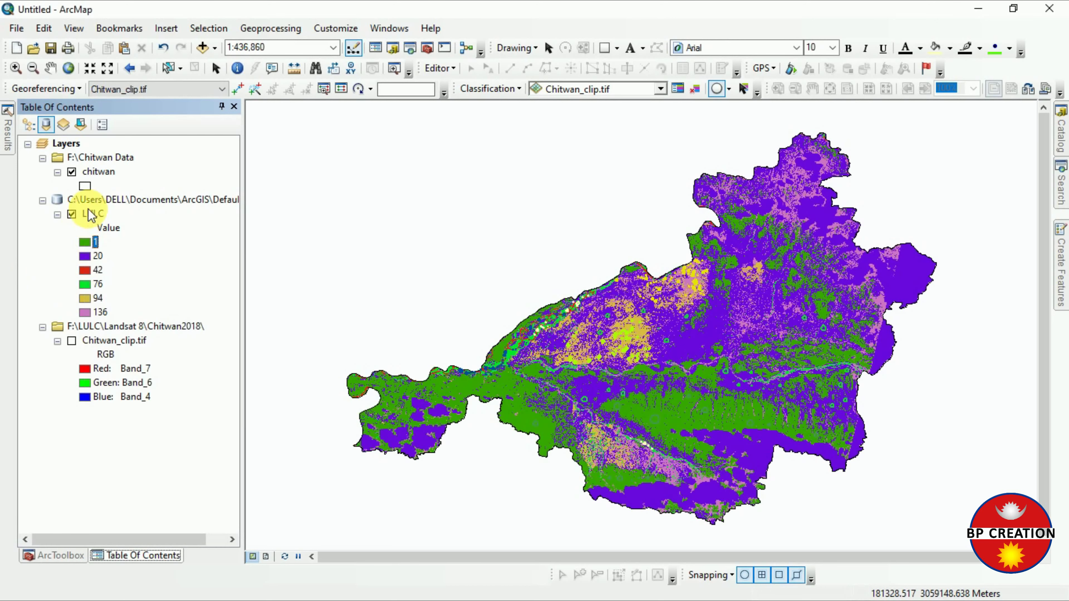
{"action": "right_click", "coordinate": [87, 210]}
{"action": "left_click", "coordinate": [153, 435]}
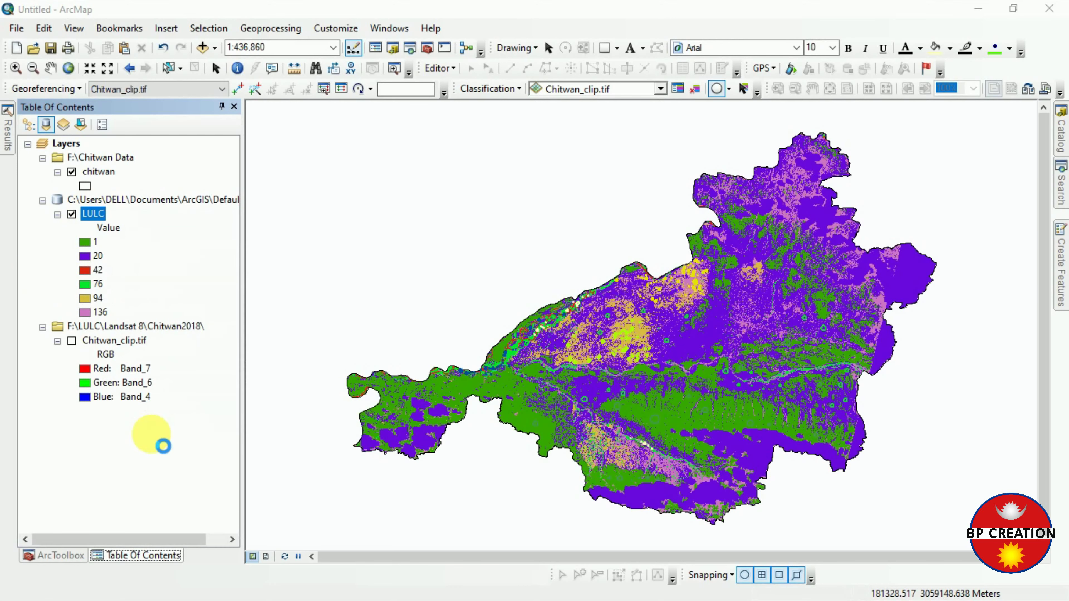
{"action": "left_click", "coordinate": [453, 290]}
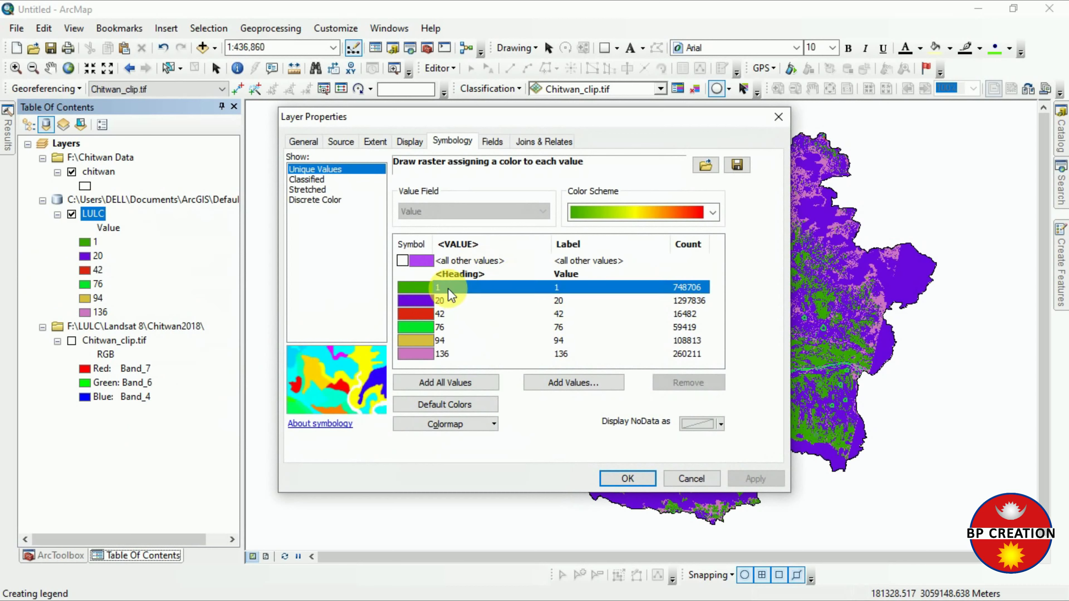
{"action": "right_click", "coordinate": [448, 290]}
{"action": "left_click", "coordinate": [441, 288]}
{"action": "double_click", "coordinate": [441, 287]}
{"action": "left_click", "coordinate": [440, 287]}
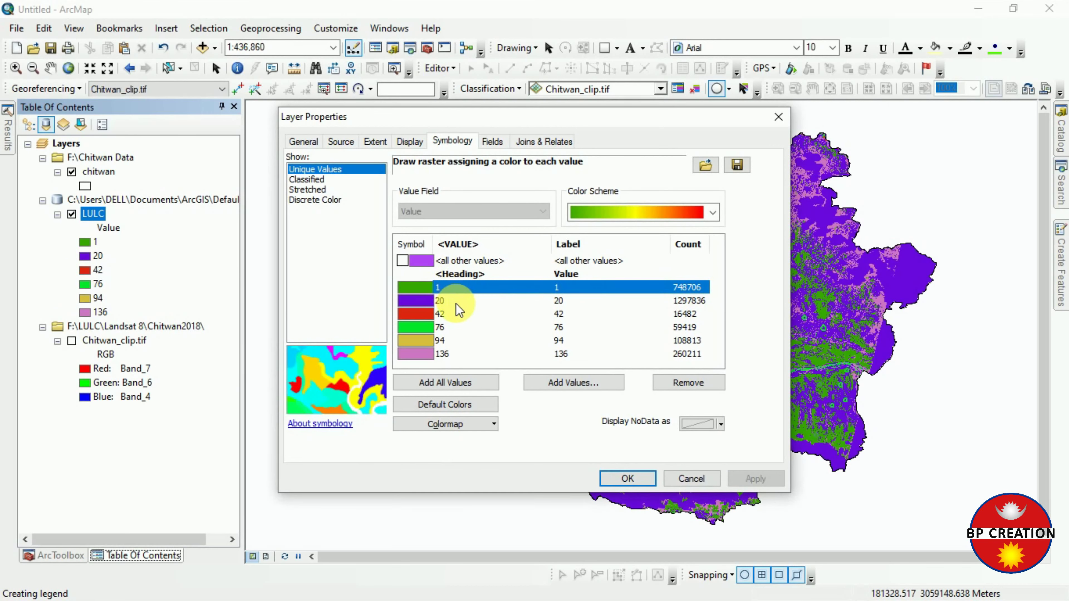
{"action": "left_click", "coordinate": [445, 327]}
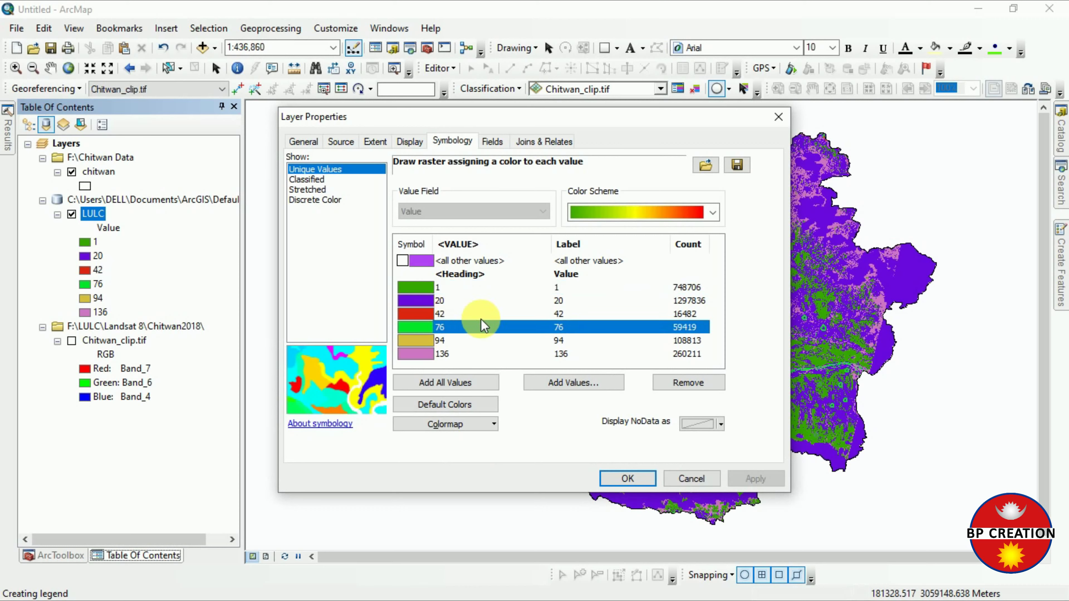
{"action": "left_click", "coordinate": [439, 333]}
{"action": "left_click", "coordinate": [439, 288]}
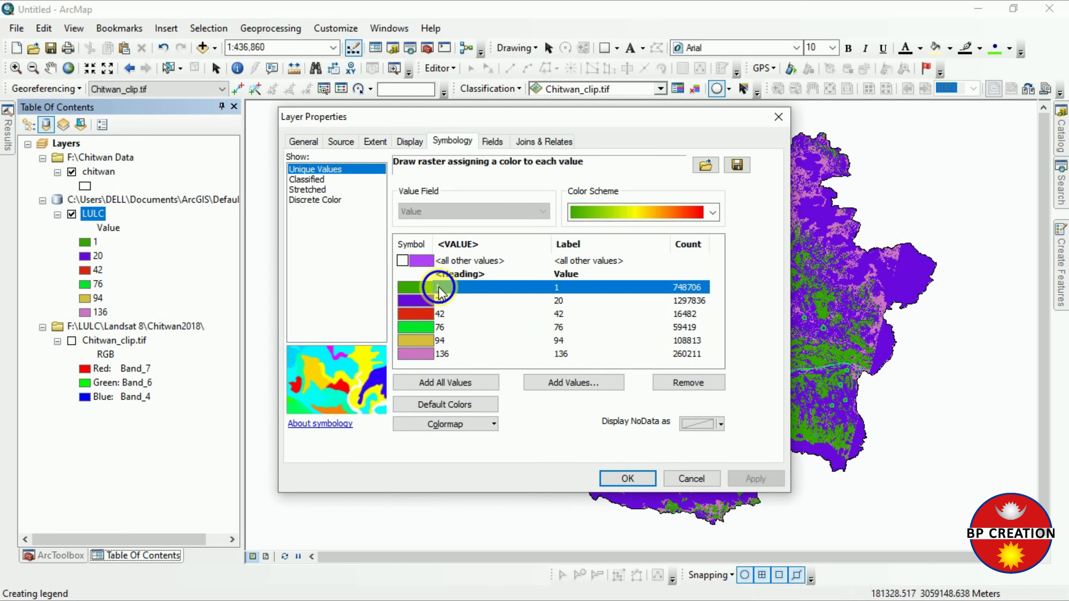
Set the symbol color of LULC class value 20 to bright green
{"action": "right_click", "coordinate": [438, 286]}
{"action": "left_click", "coordinate": [417, 290]}
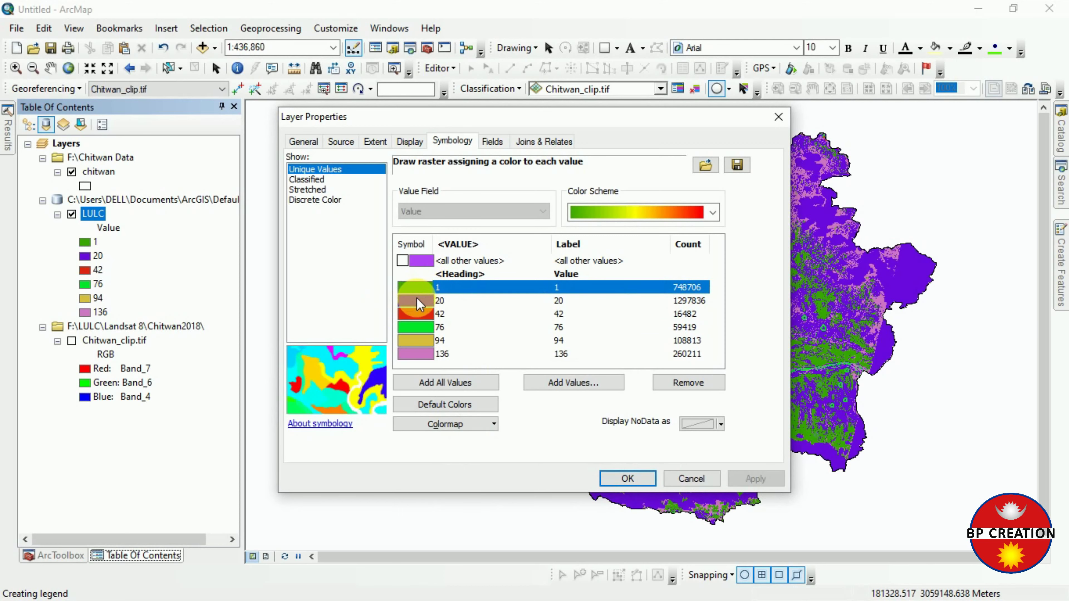
{"action": "left_click", "coordinate": [417, 298]}
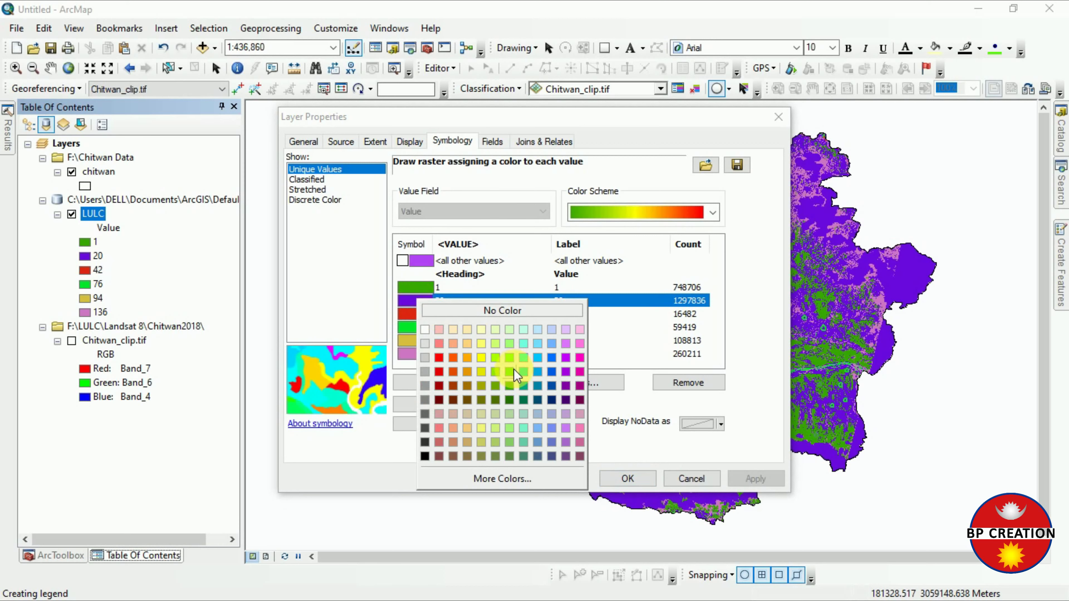
{"action": "left_click", "coordinate": [512, 355]}
Set the symbol color of LULC class value 76 to light yellow-green
{"action": "left_click", "coordinate": [398, 325]}
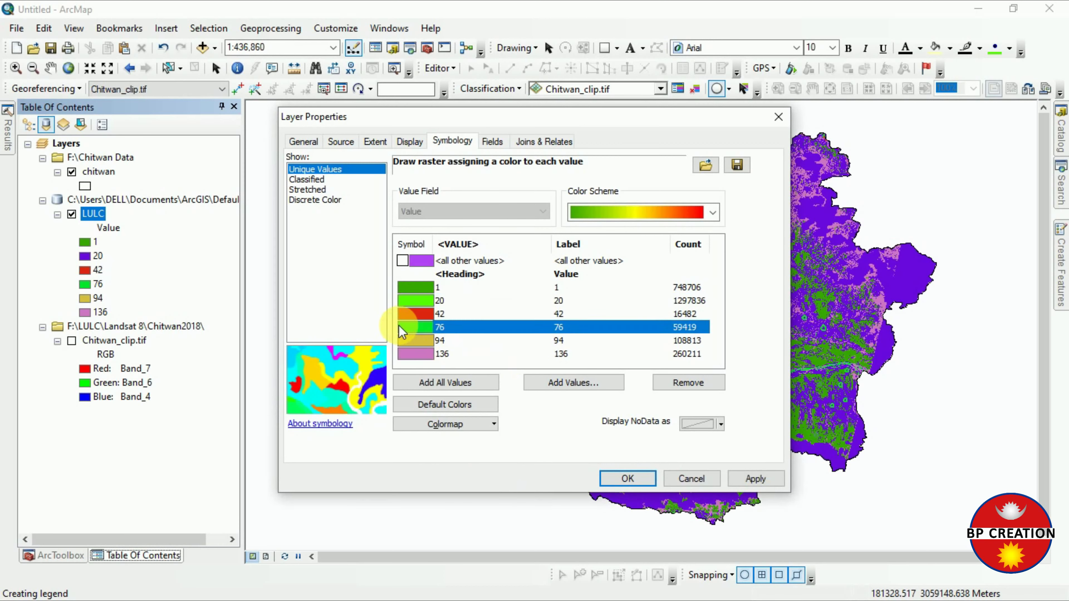
{"action": "right_click", "coordinate": [405, 327]}
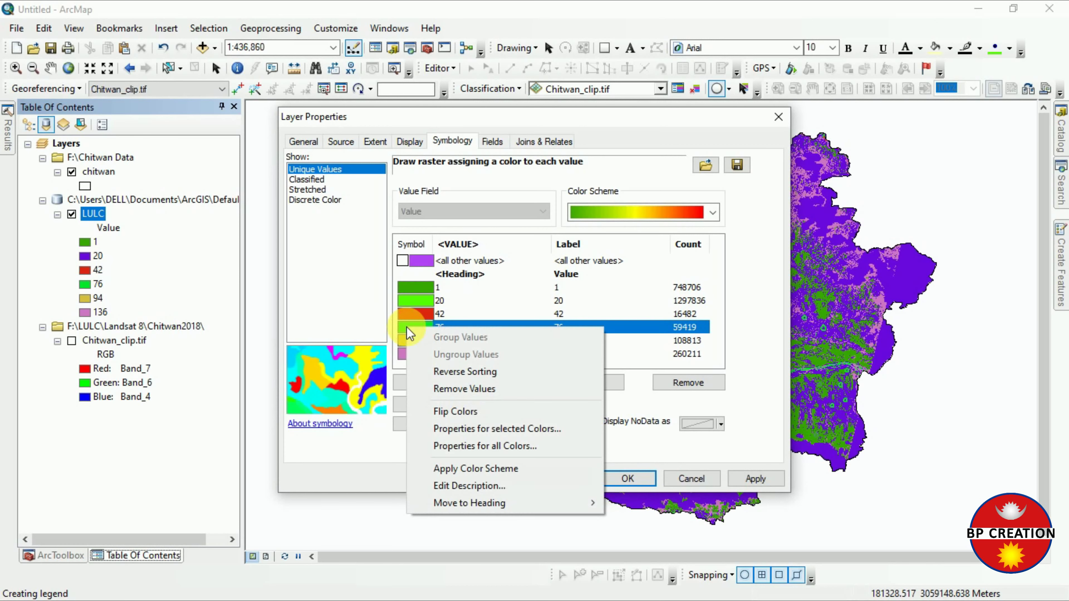
{"action": "left_click", "coordinate": [406, 328]}
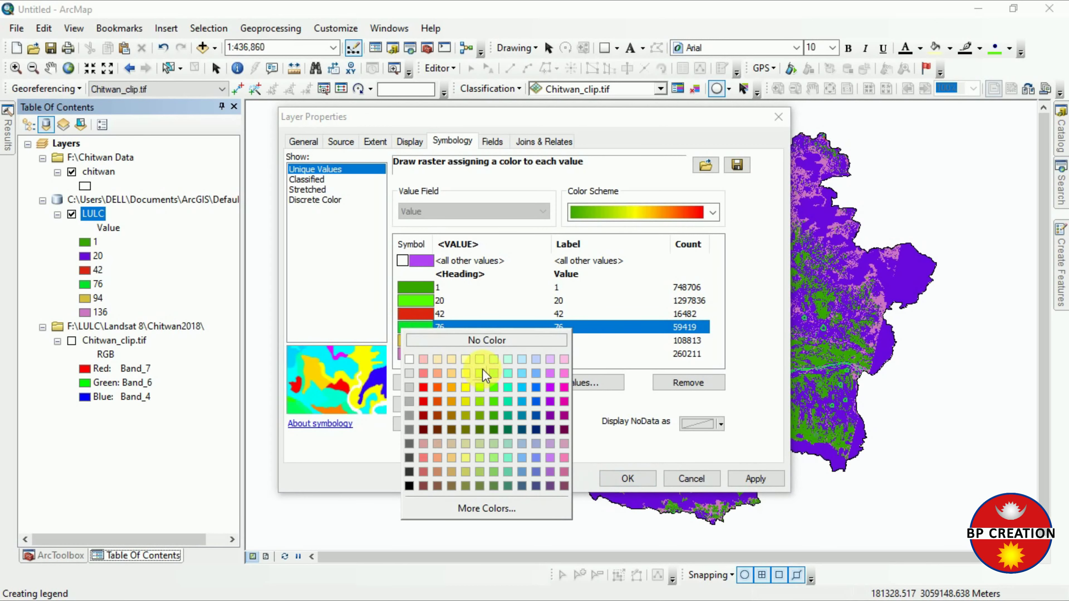
{"action": "left_click", "coordinate": [480, 373]}
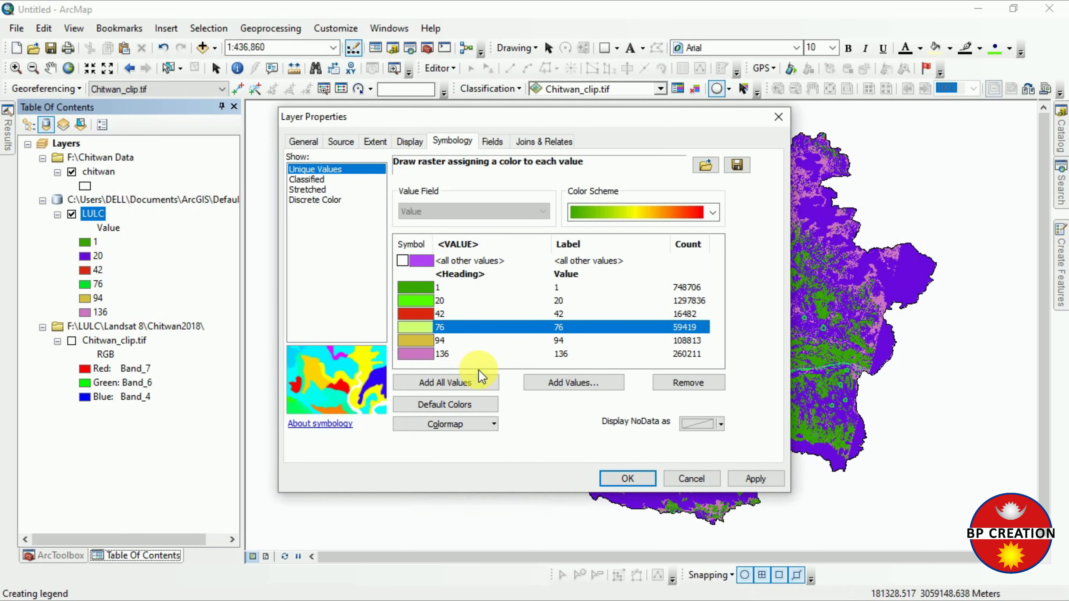
Set the symbol color of class value 94 to light orange and class value 76 to yellow
{"action": "left_click", "coordinate": [415, 346]}
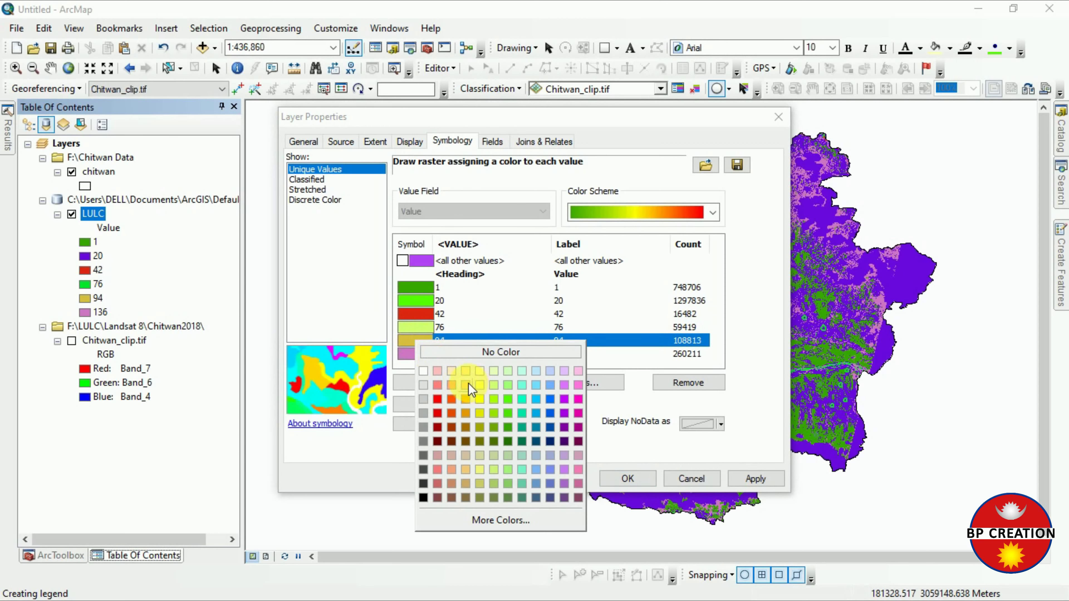
{"action": "left_click", "coordinate": [467, 383]}
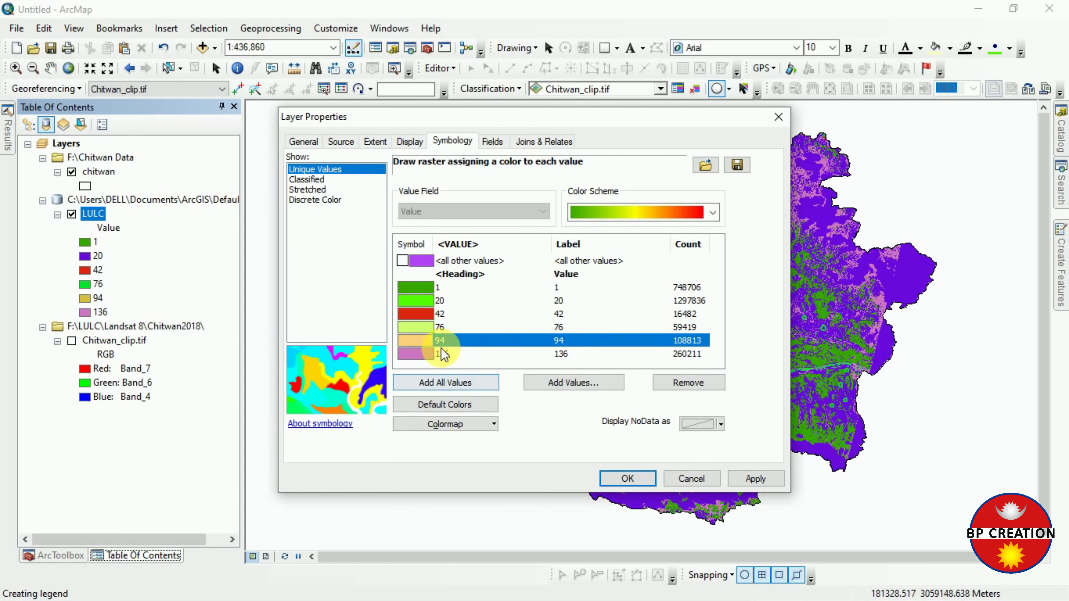
{"action": "left_click", "coordinate": [425, 328]}
{"action": "left_click", "coordinate": [424, 326]}
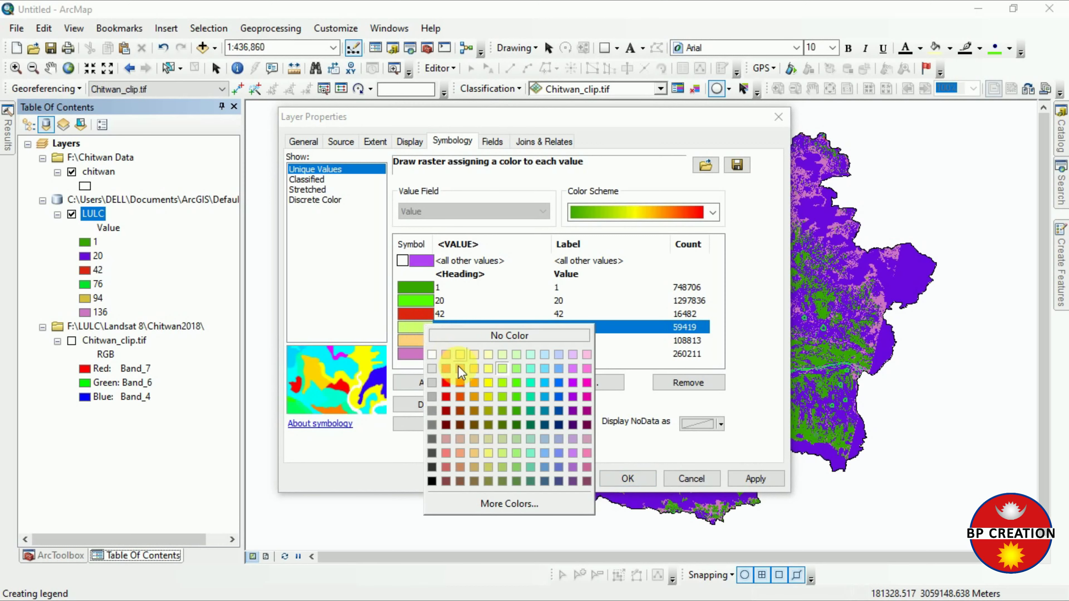
{"action": "left_click", "coordinate": [492, 378]}
Set class value 136 to orange and class value 42 to blue, and apply the LULC layer properties
{"action": "left_click", "coordinate": [404, 353]}
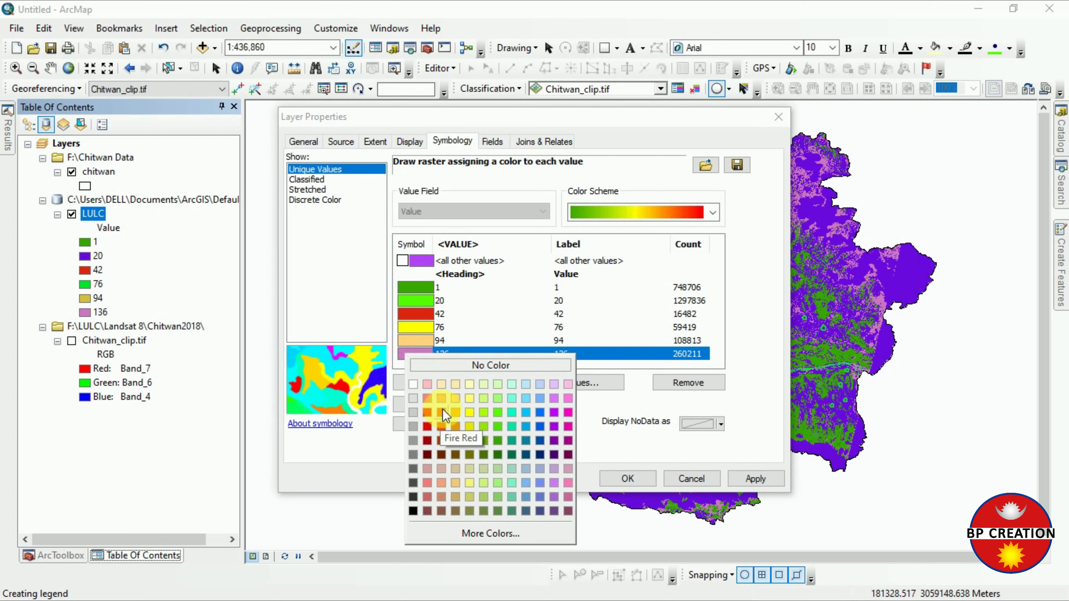
{"action": "left_click", "coordinate": [458, 427]}
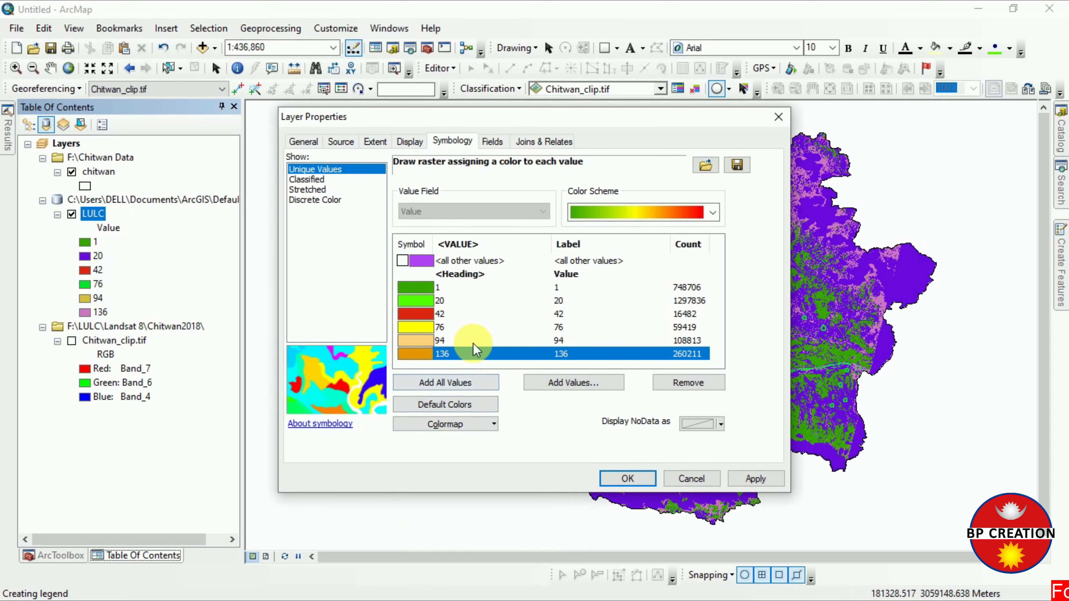
{"action": "left_click", "coordinate": [418, 318]}
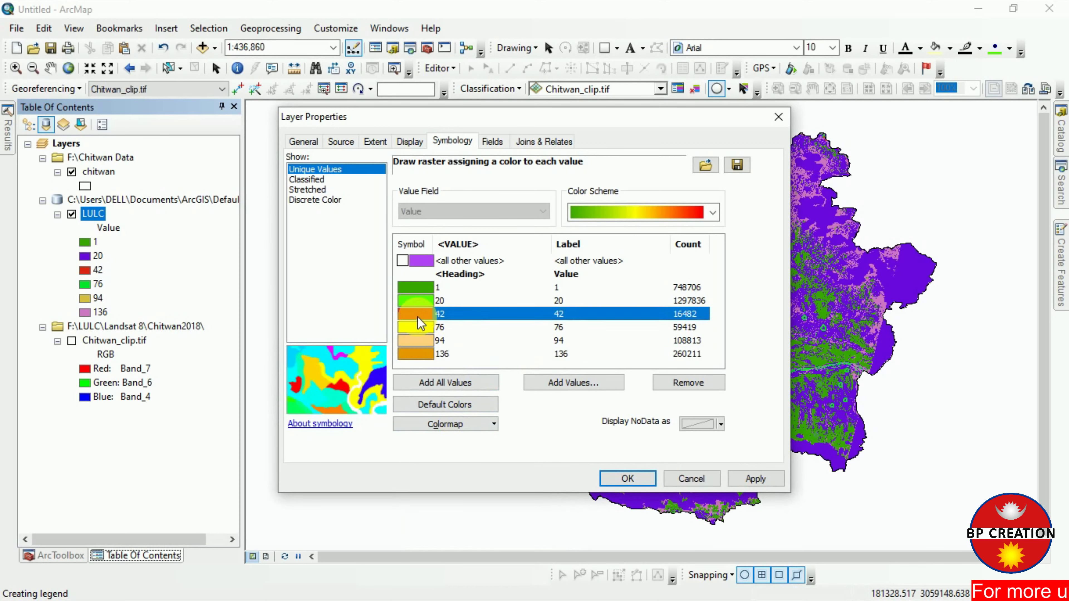
{"action": "left_click", "coordinate": [417, 316]}
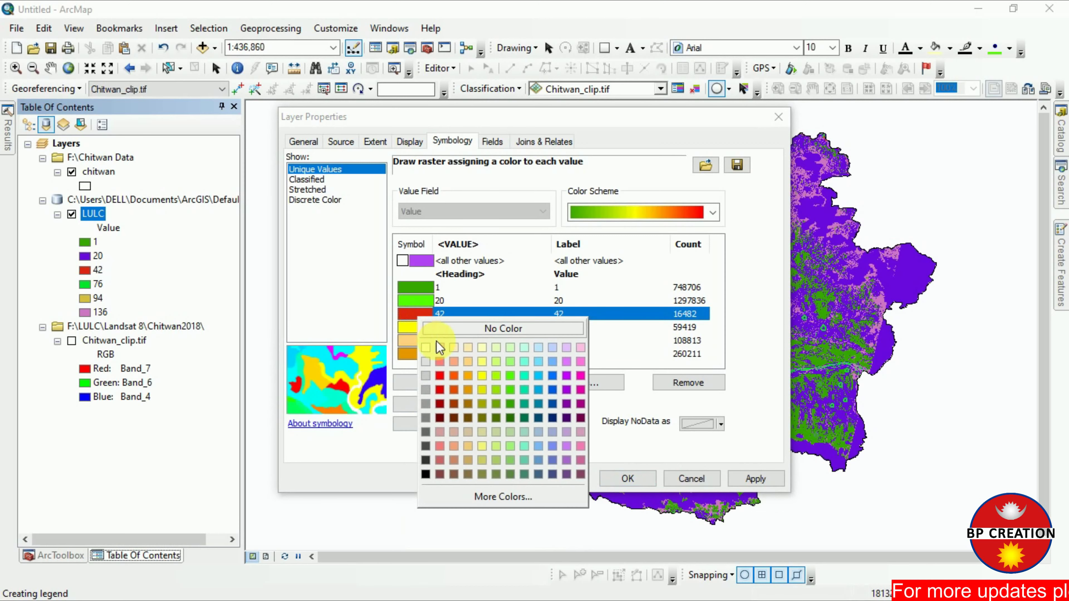
{"action": "left_click", "coordinate": [547, 376]}
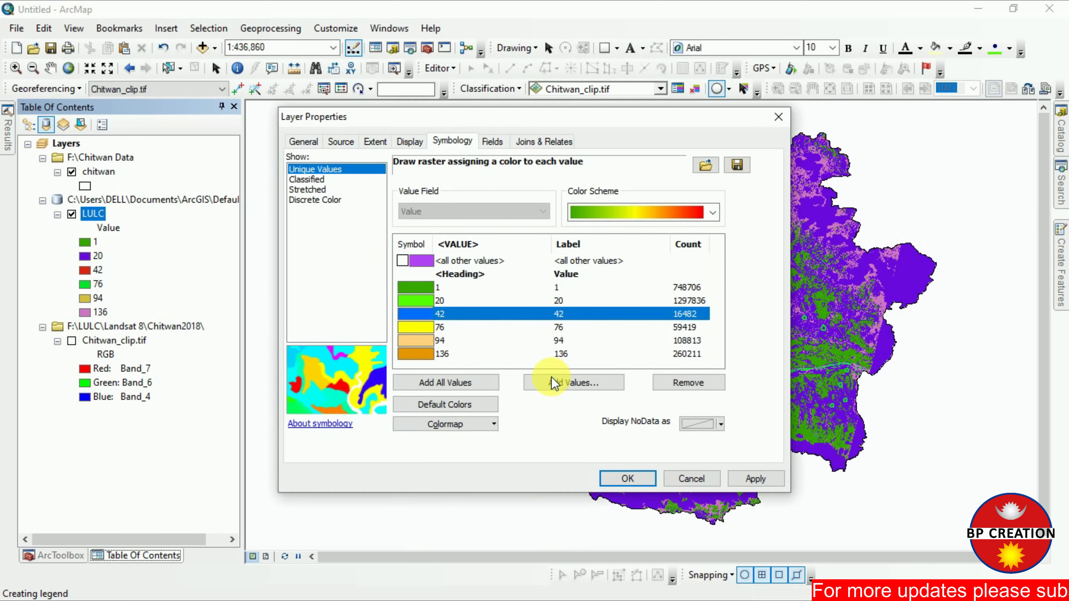
{"action": "left_click", "coordinate": [764, 482]}
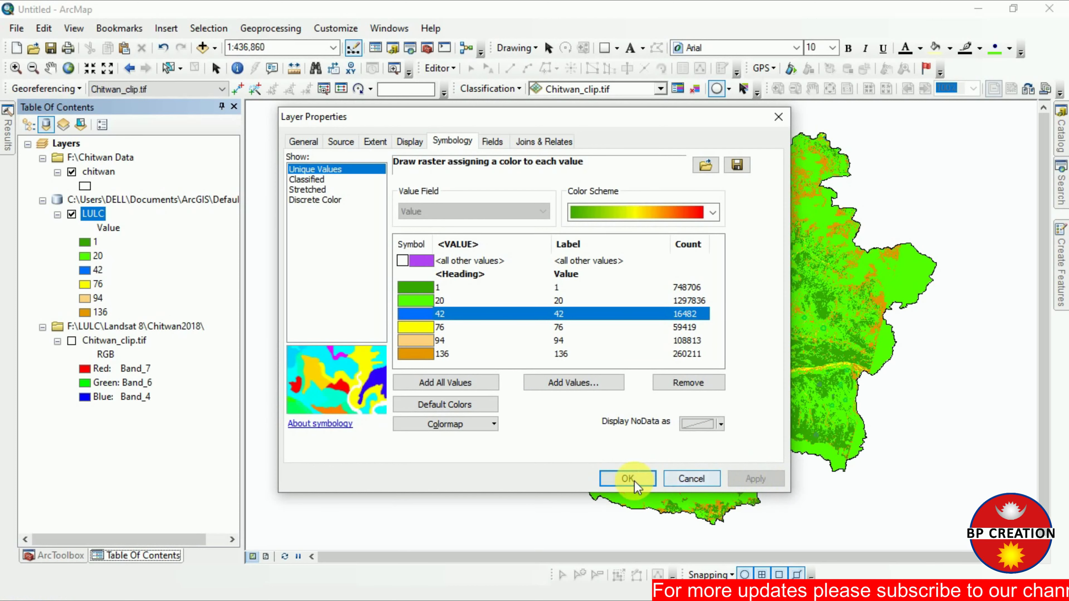
{"action": "left_click", "coordinate": [635, 484]}
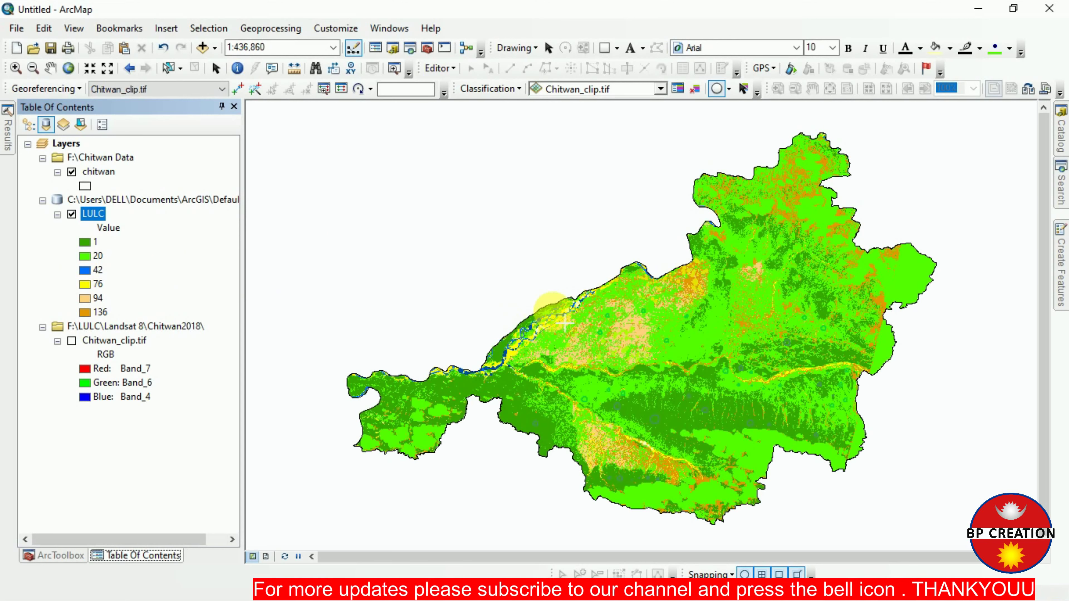
In the LULC layer's symbology, label class value 1 as Forest and class value 20 as Vegetation
{"action": "double_click", "coordinate": [90, 247]}
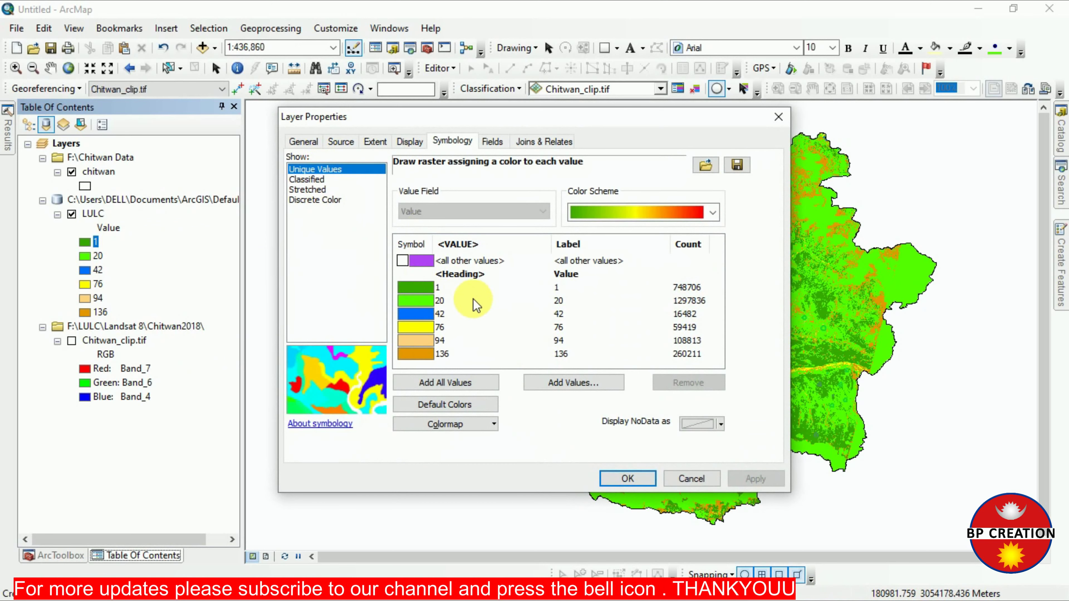
{"action": "left_click", "coordinate": [462, 288]}
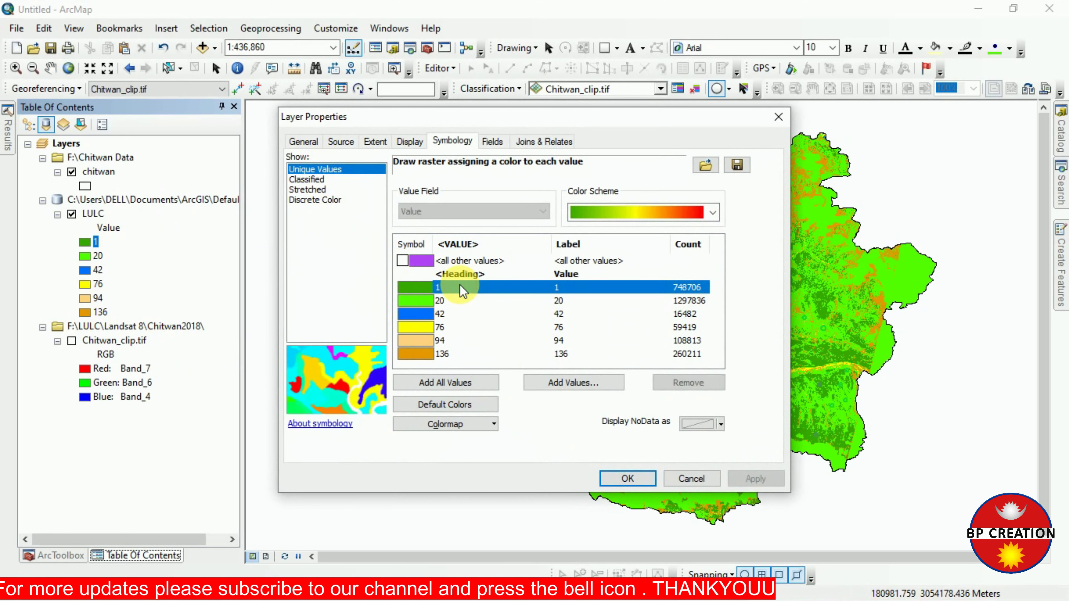
{"action": "left_click", "coordinate": [565, 288]}
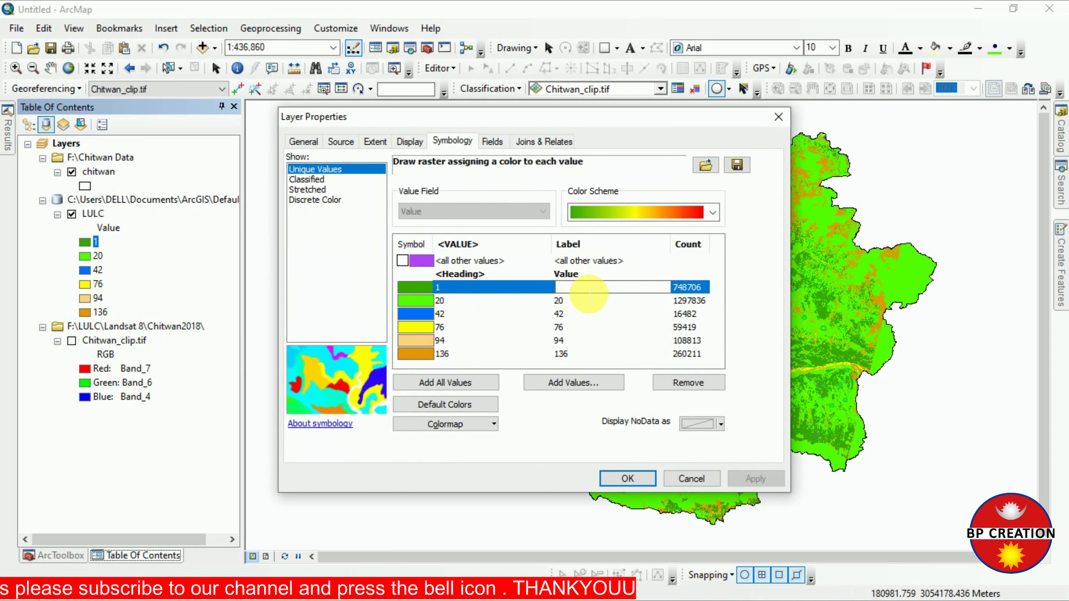
{"action": "type", "text": "Fo"}
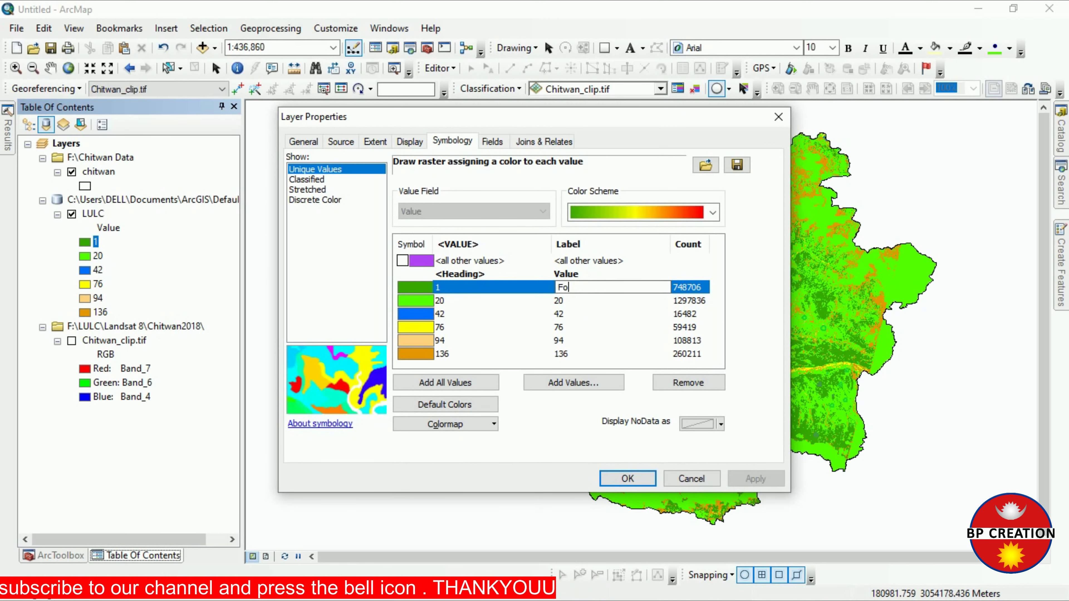
{"action": "type", "text": "rest"}
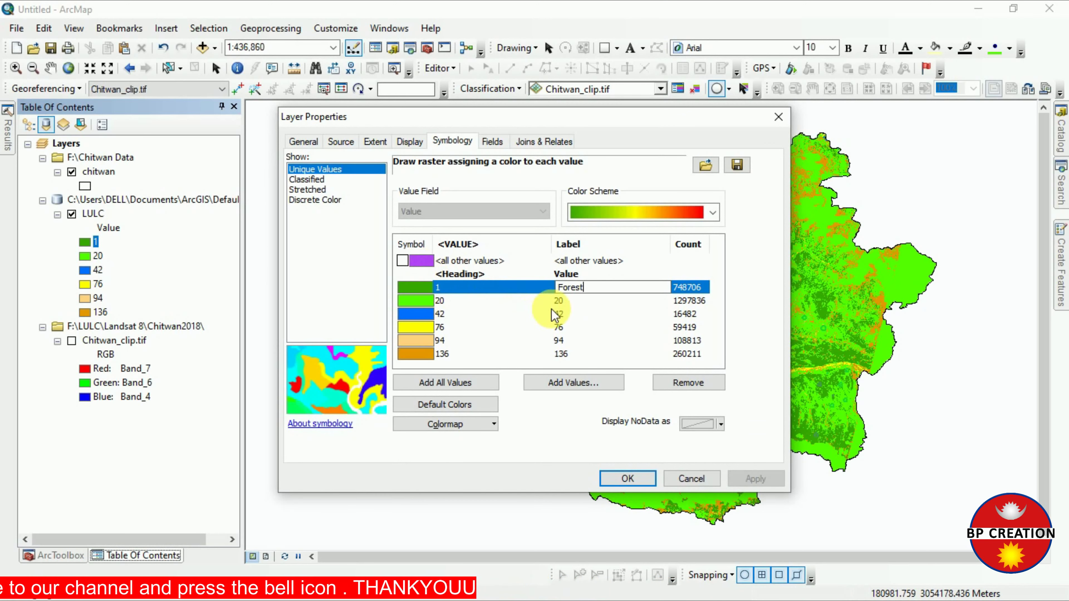
{"action": "left_click", "coordinate": [561, 302]}
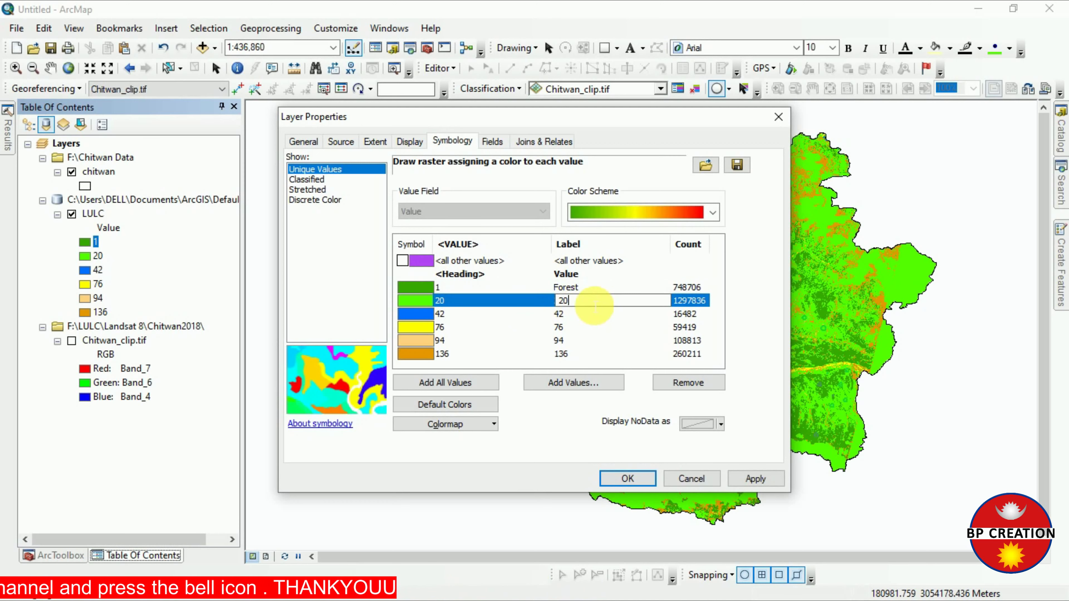
{"action": "type", "text": "Vegetation"}
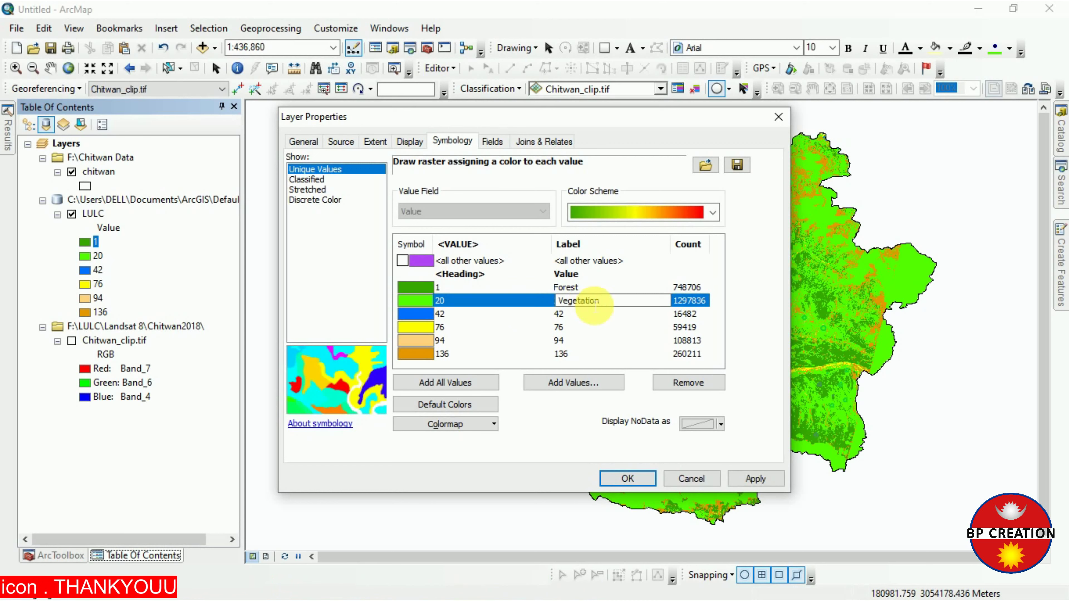
Change the label of class value 42 to River
{"action": "left_click", "coordinate": [562, 314]}
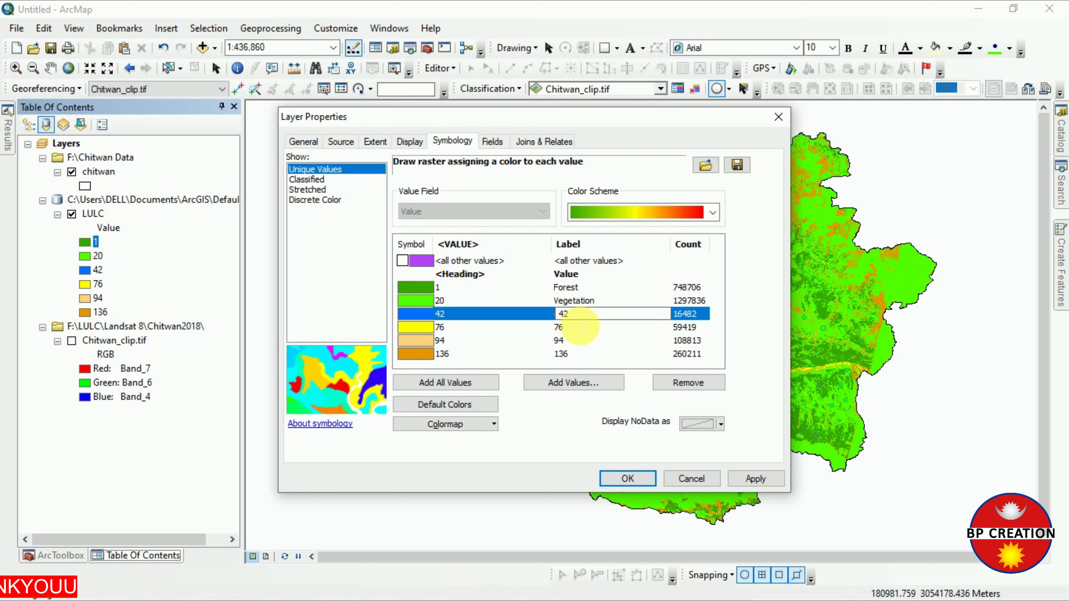
{"action": "type", "text": "River"}
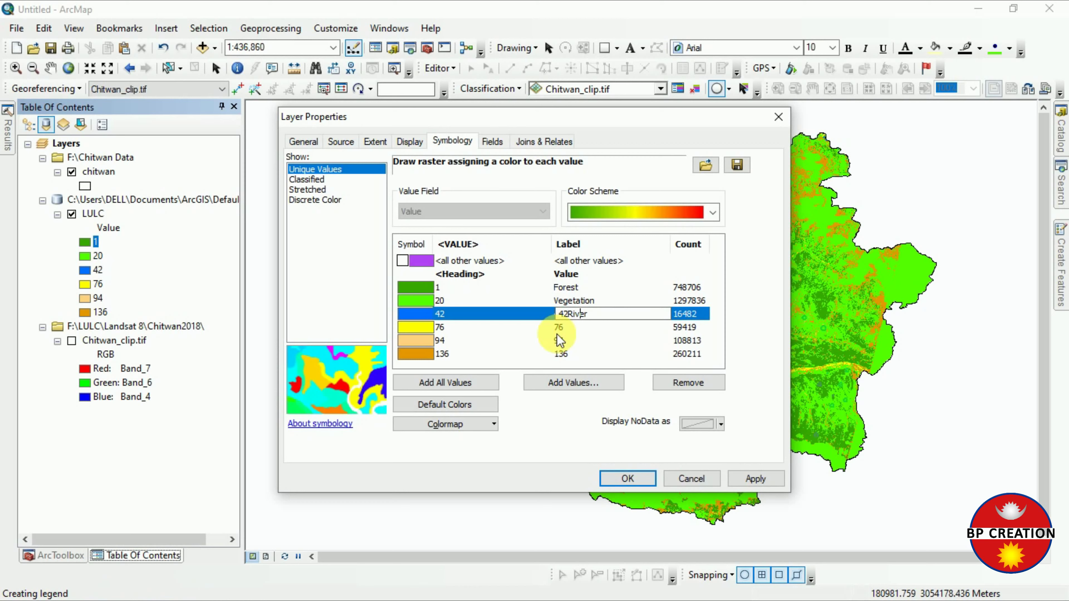
{"action": "key", "text": "Home"}
{"action": "key", "text": "Delete"}
{"action": "key", "text": "Delete"}
Change the label of class value 76 to Agricultural Land
{"action": "left_click", "coordinate": [558, 331]}
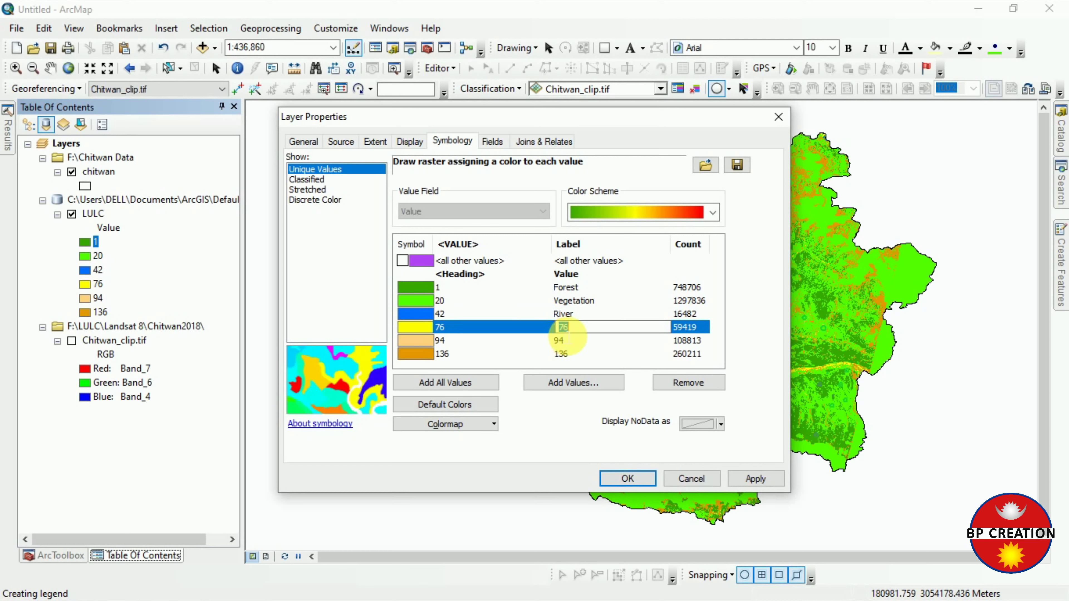
{"action": "left_click", "coordinate": [601, 326]}
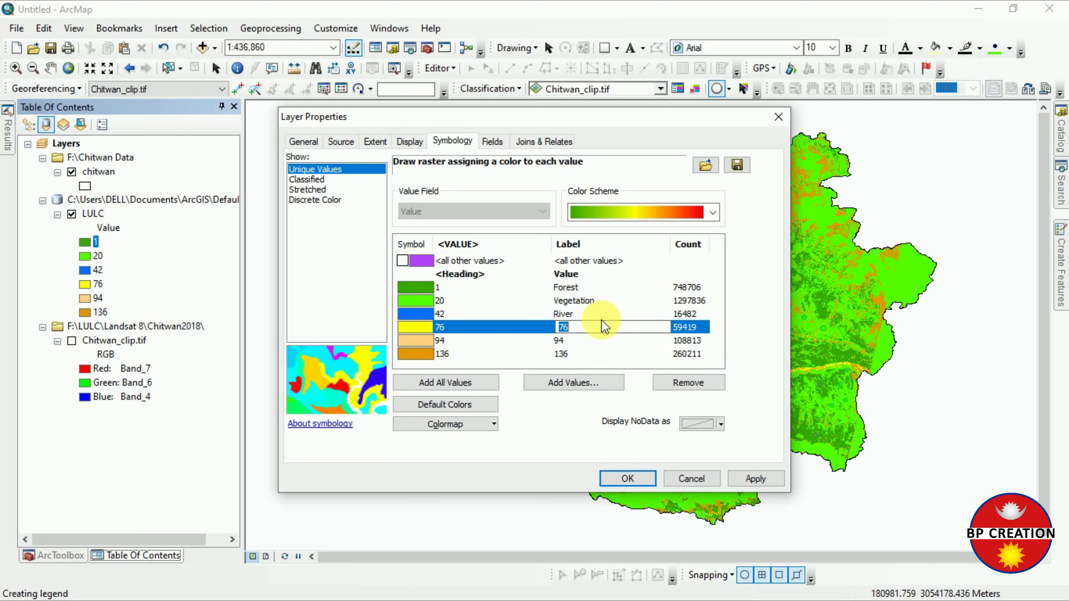
{"action": "type", "text": "Agricultura"}
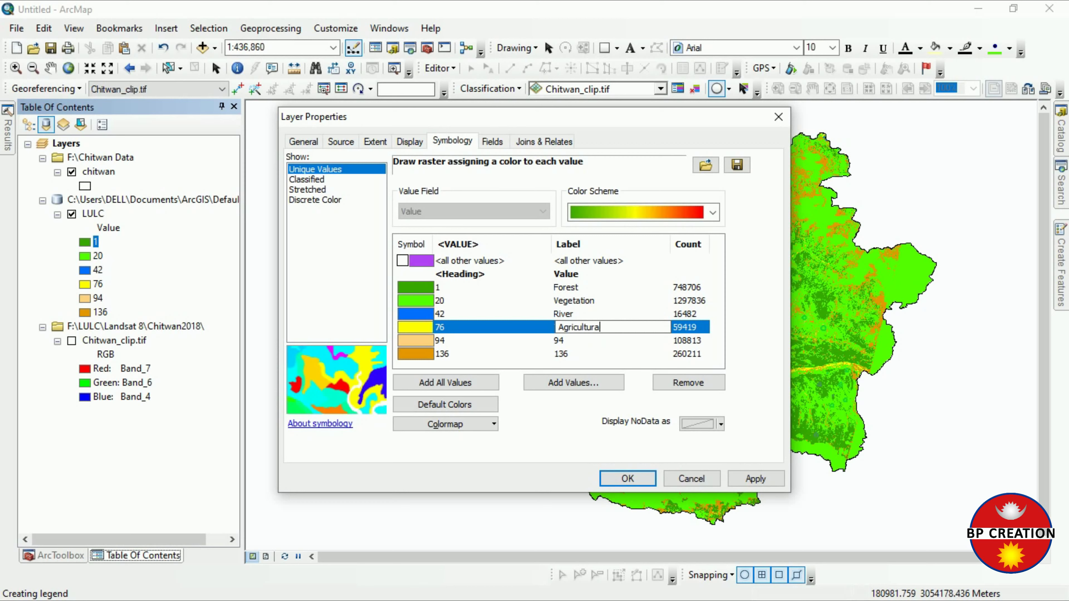
{"action": "type", "text": "l Land"}
Label class value 94 as Sandy Area and class value 136 as Settlement in the LULC layer's symbology
{"action": "left_click", "coordinate": [566, 340]}
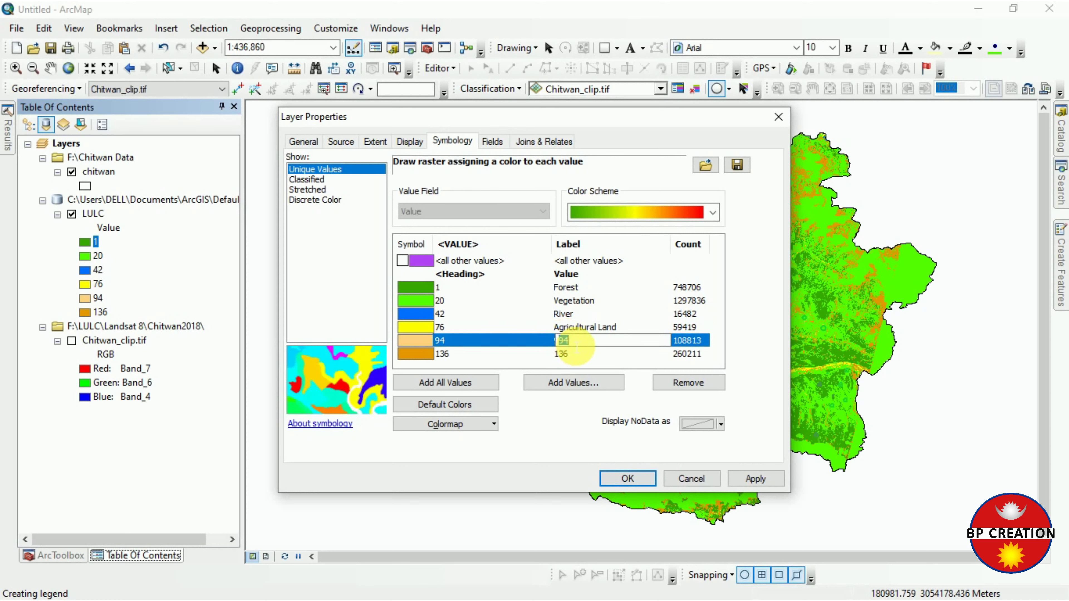
{"action": "type", "text": "Sandy Area"}
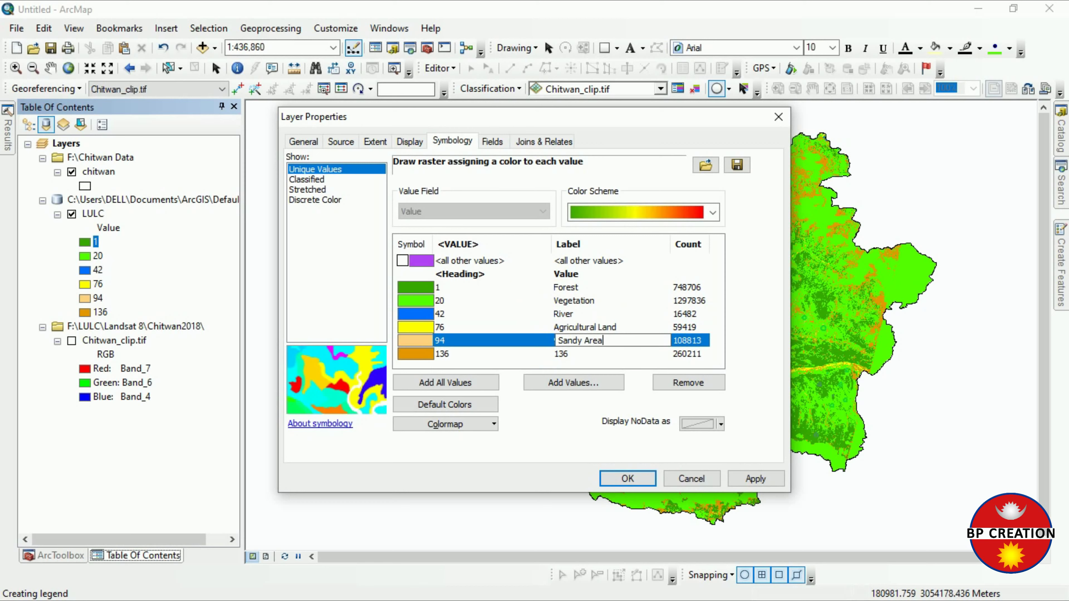
{"action": "left_click", "coordinate": [569, 355]}
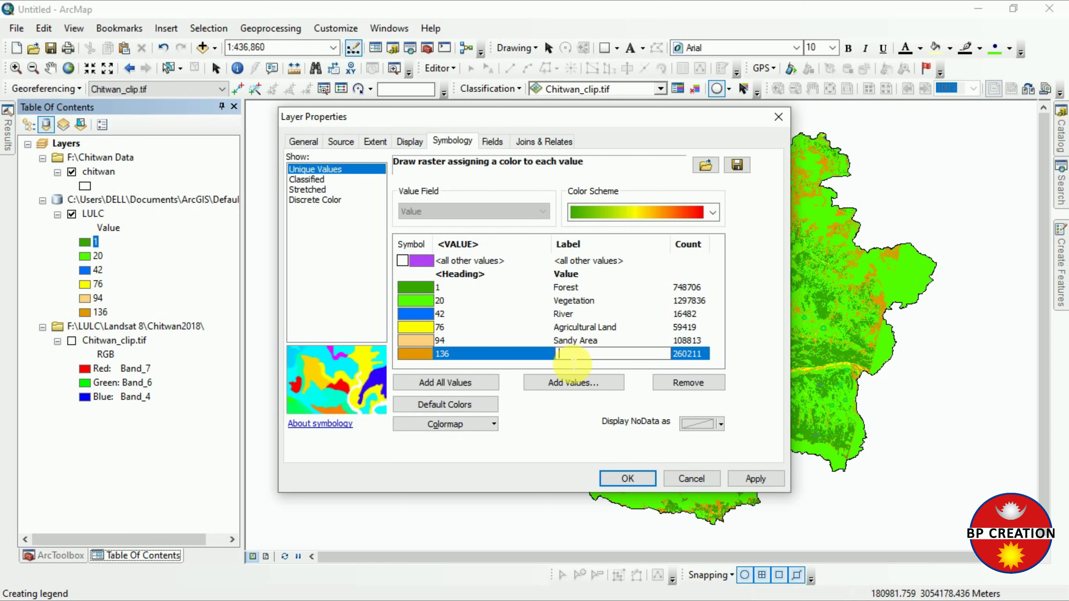
{"action": "type", "text": "Settlement"}
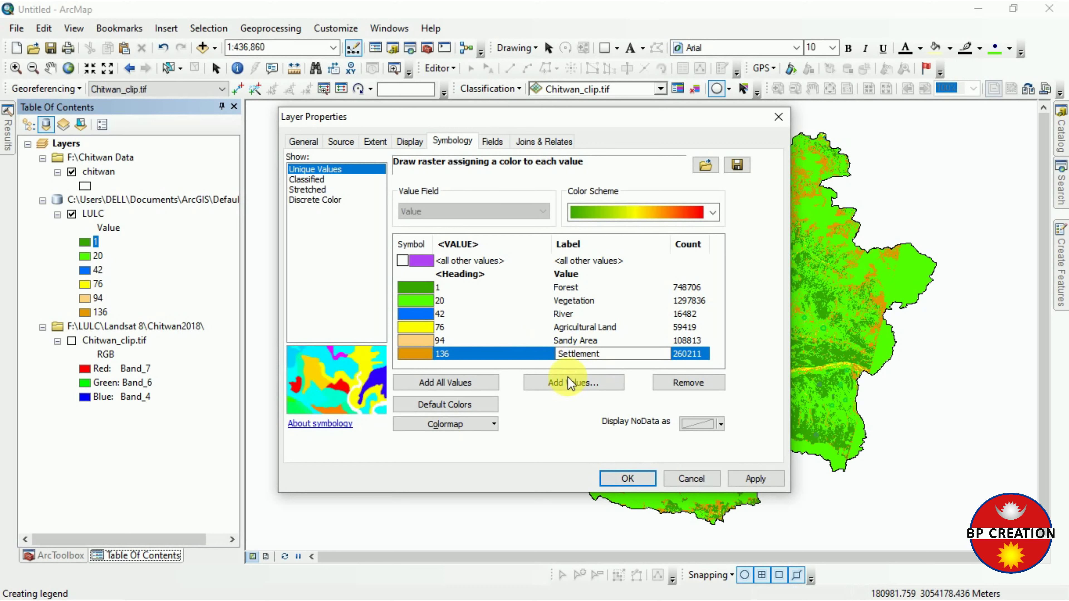
Change the label of class value 76 to Sandy Area
{"action": "left_click", "coordinate": [581, 328]}
{"action": "left_click", "coordinate": [581, 329]}
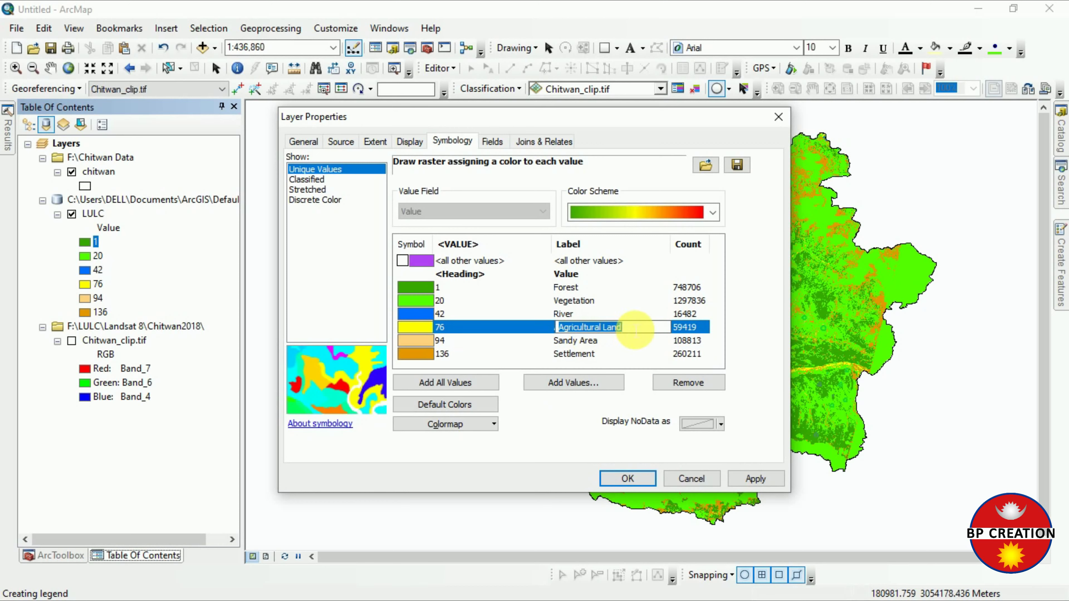
{"action": "type", "text": "Sandy "}
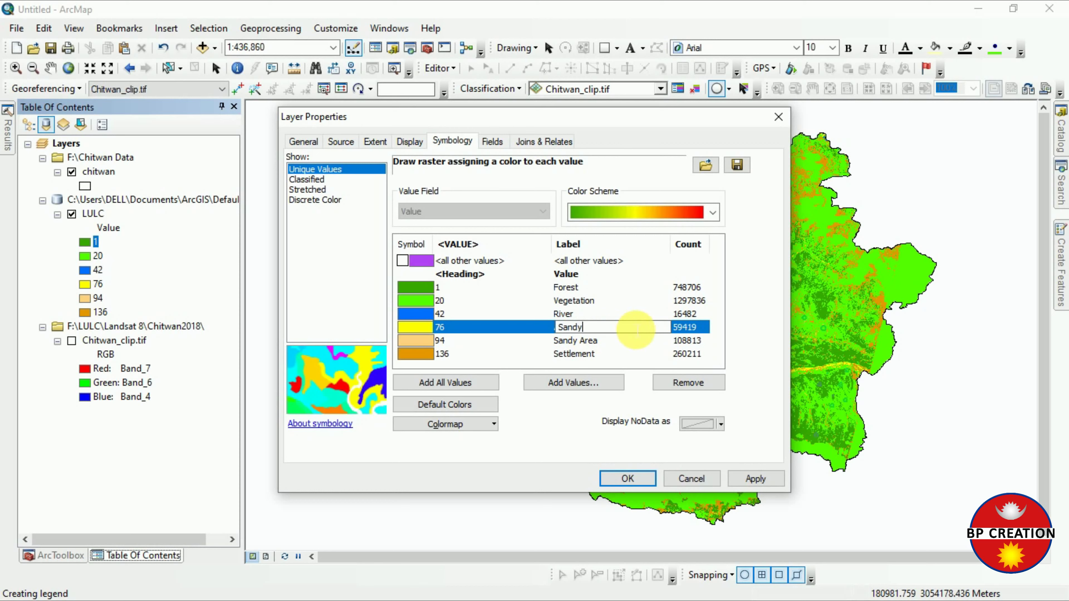
{"action": "type", "text": "Area"}
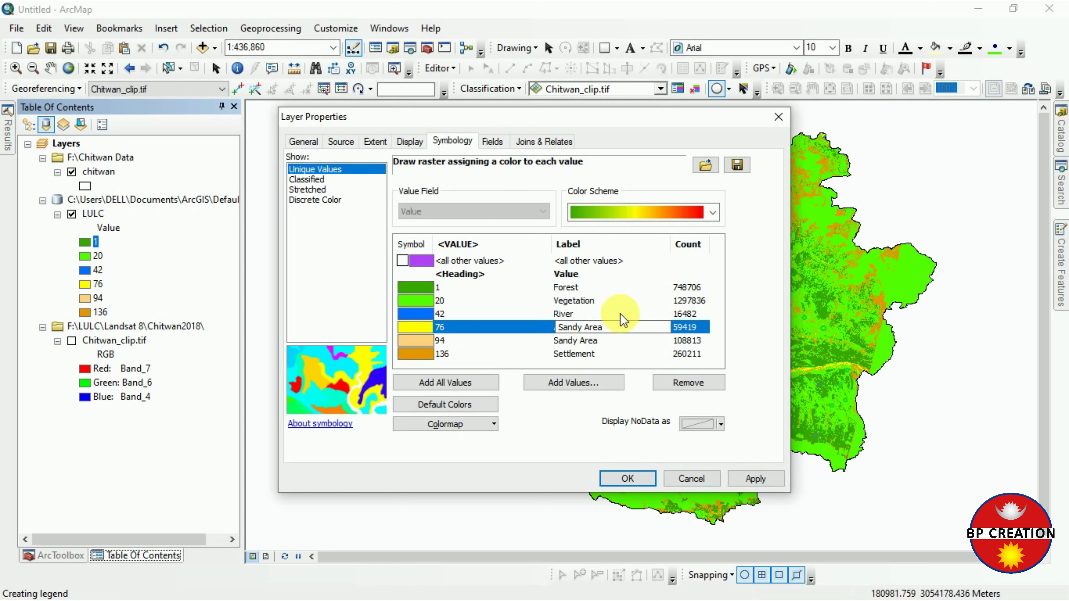
Change the label of class value 94 to Agricultural Land, then apply the symbology and close the layer properties
{"action": "left_click", "coordinate": [583, 340]}
{"action": "left_click", "coordinate": [584, 340]}
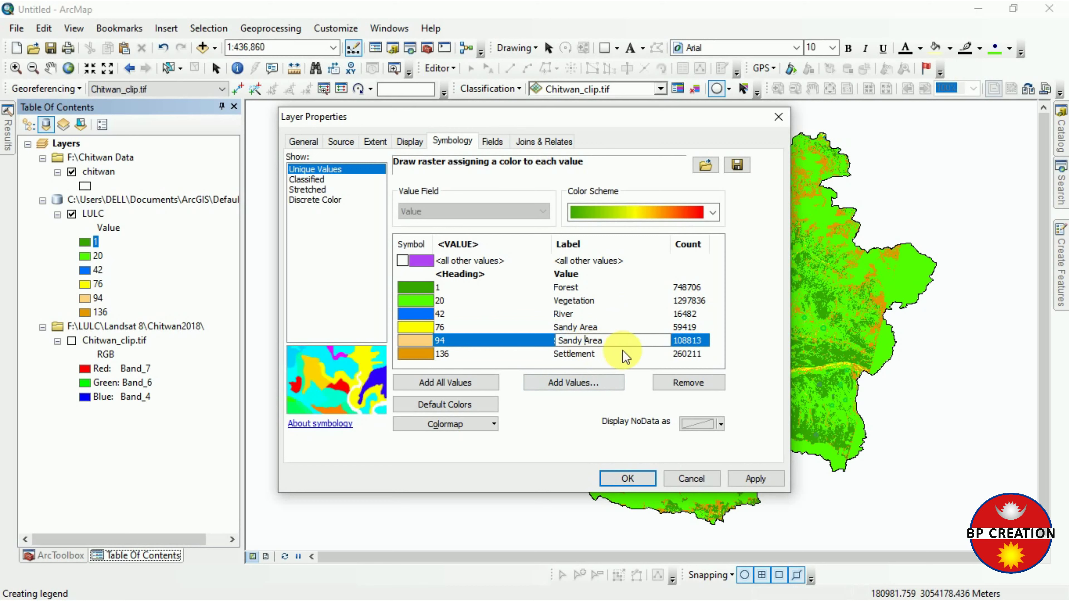
{"action": "left_click_drag", "start_coordinate": [610, 341], "coordinate": [549, 349]}
{"action": "type", "text": "Agricult"}
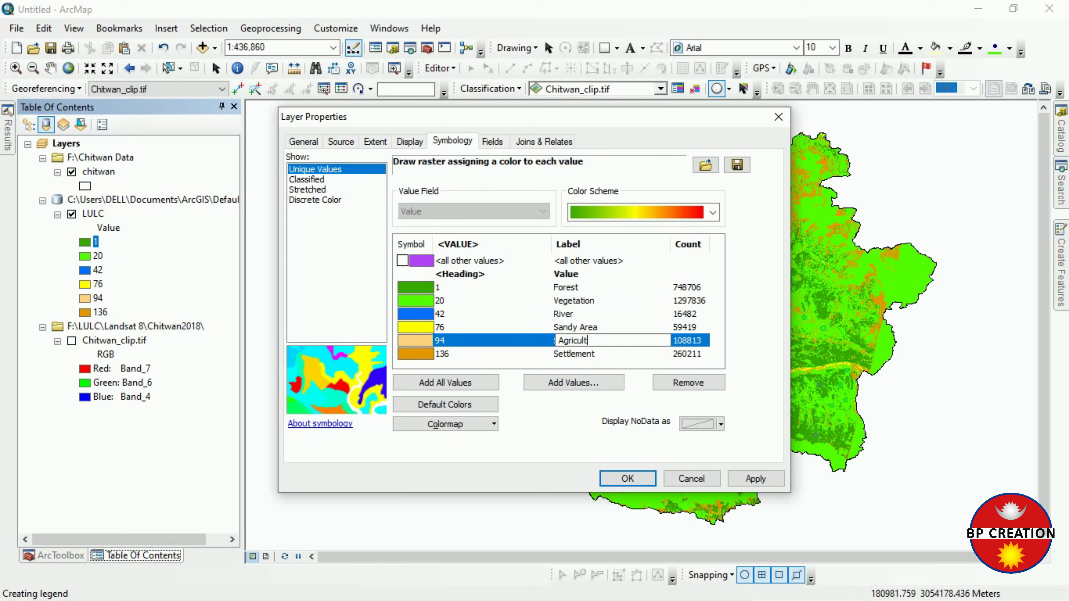
{"action": "type", "text": "ural Land"}
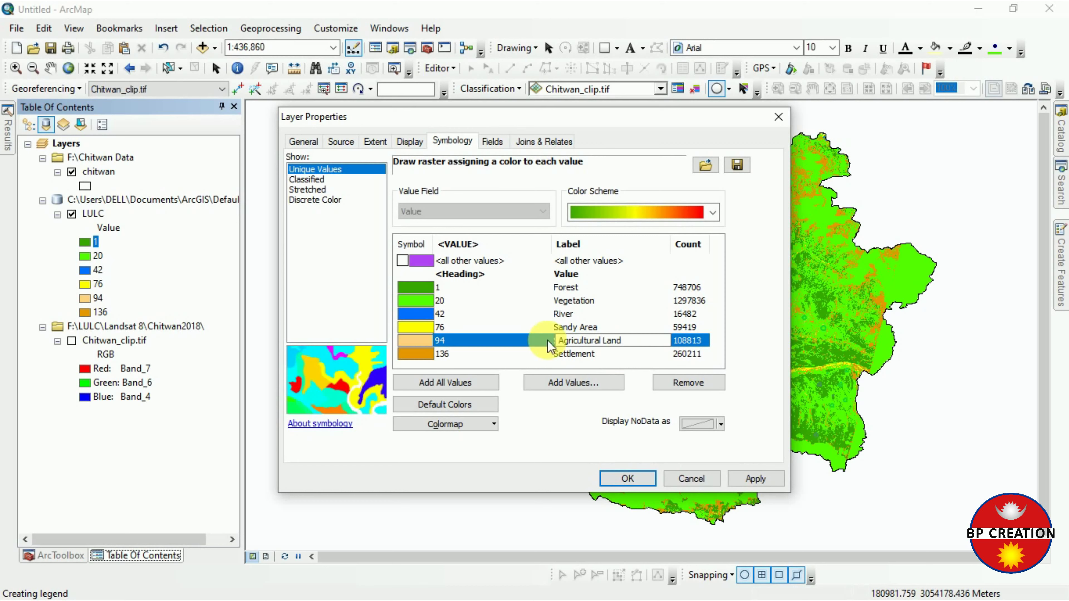
{"action": "left_click", "coordinate": [743, 480]}
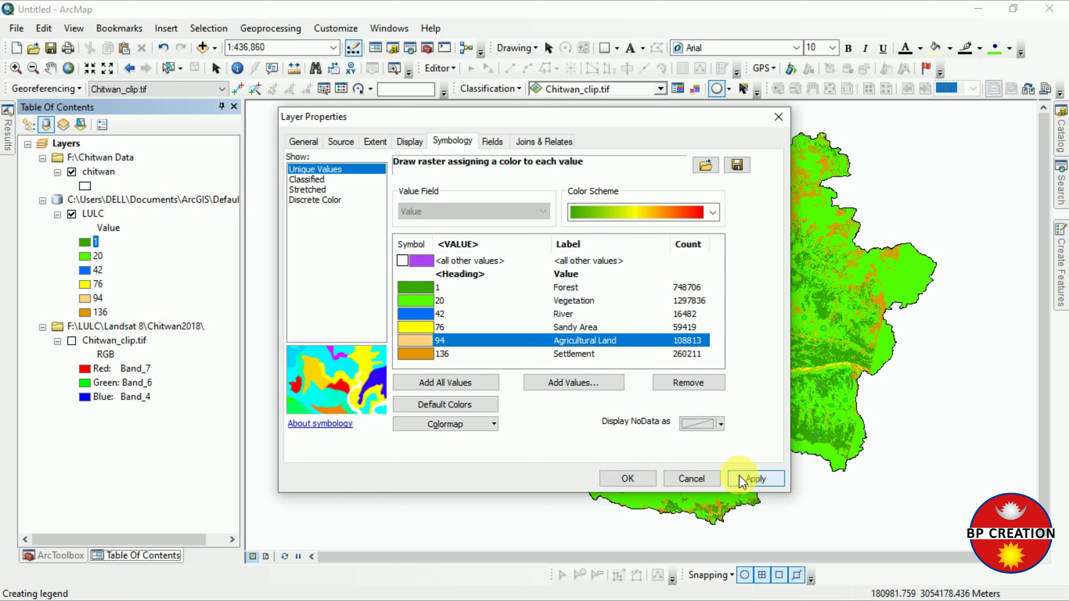
{"action": "left_click", "coordinate": [626, 479]}
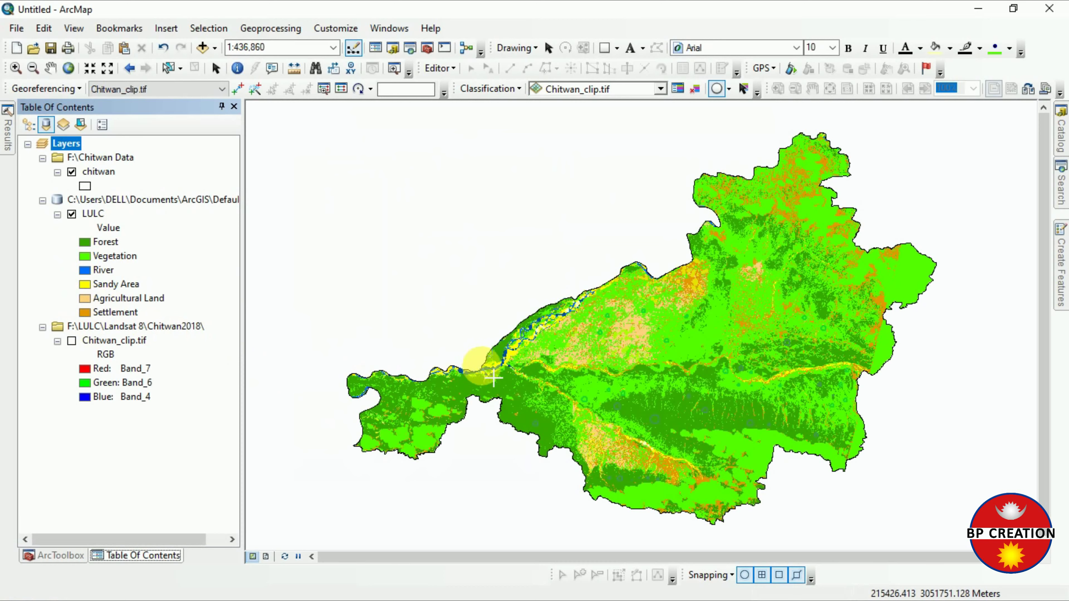
Examine the classified LULC map closely along the river channels and surrounding land, and return to the full extent
{"action": "scroll", "coordinate": [539, 381], "scroll_direction": "up", "scroll_amount": 2}
{"action": "scroll", "coordinate": [542, 378], "scroll_direction": "up", "scroll_amount": 1}
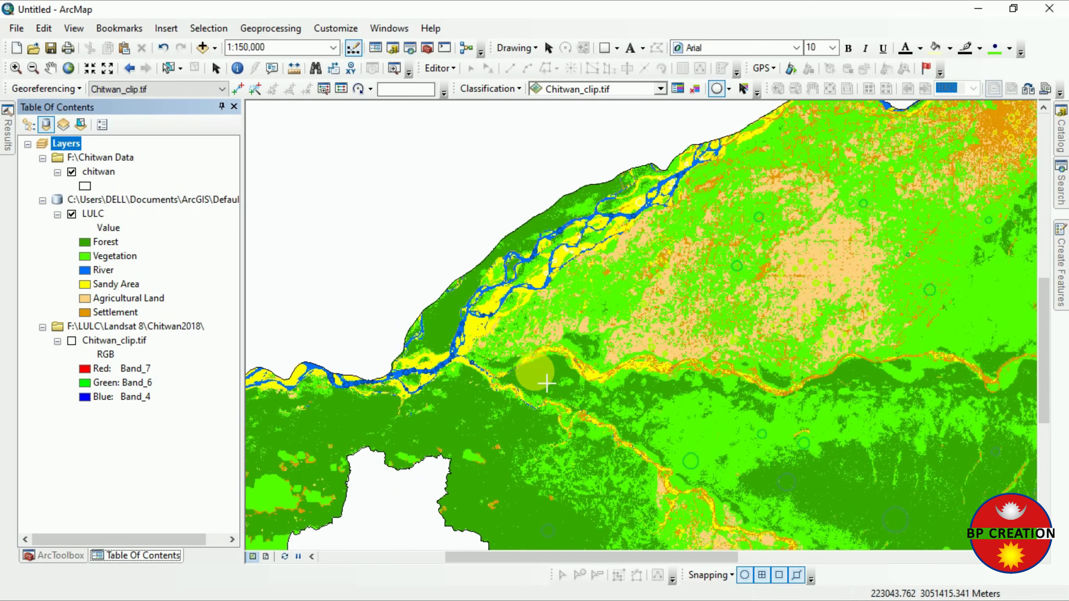
{"action": "scroll", "coordinate": [532, 389], "scroll_direction": "up", "scroll_amount": 2}
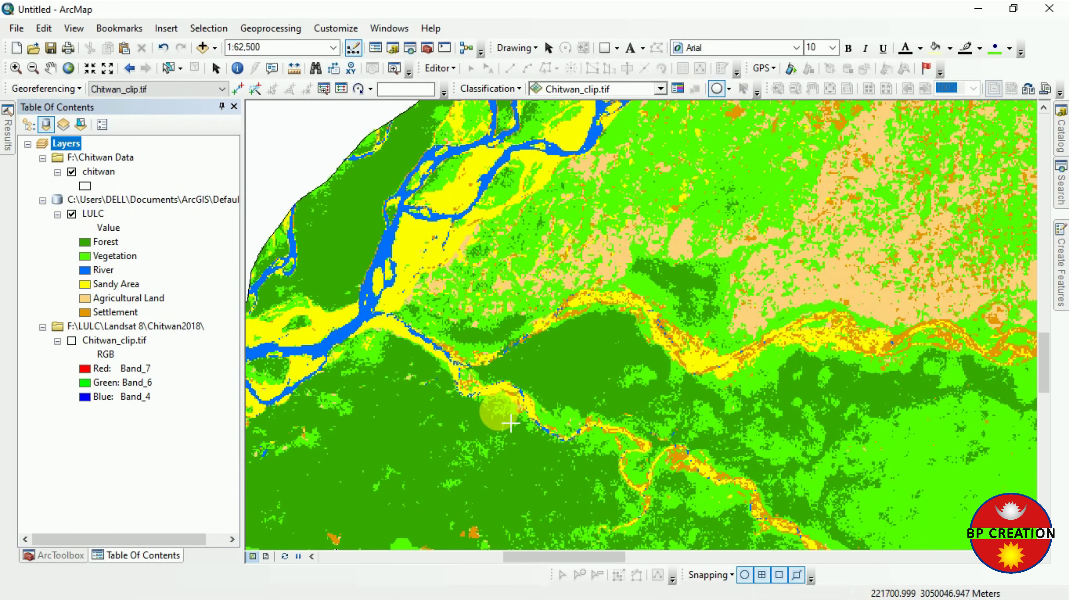
{"action": "scroll", "coordinate": [516, 403], "scroll_direction": "down", "scroll_amount": 2}
{"action": "scroll", "coordinate": [609, 314], "scroll_direction": "down", "scroll_amount": 2}
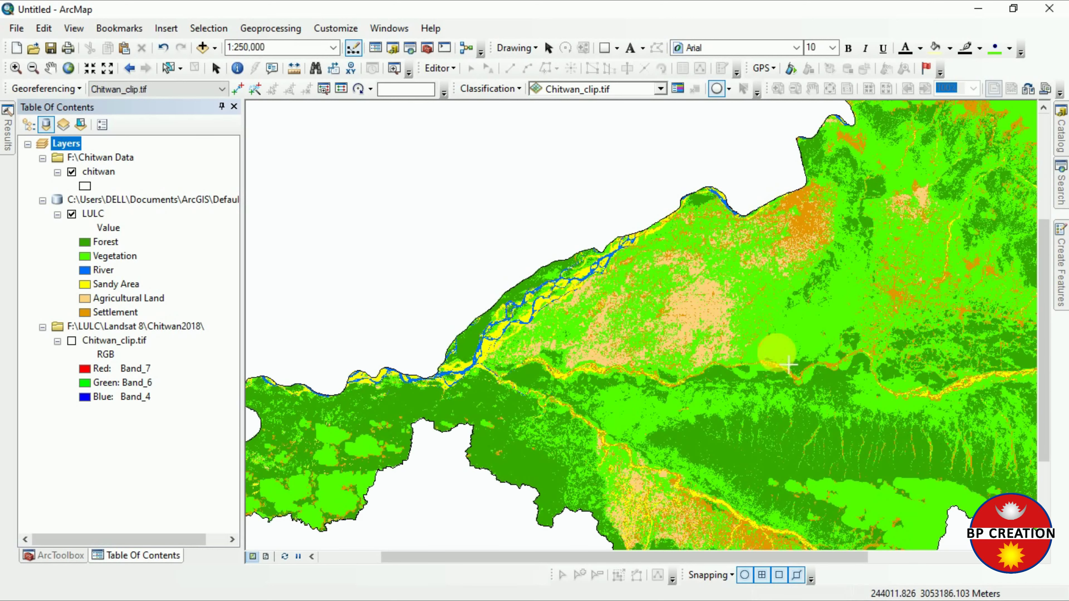
{"action": "scroll", "coordinate": [670, 465], "scroll_direction": "down", "scroll_amount": 1}
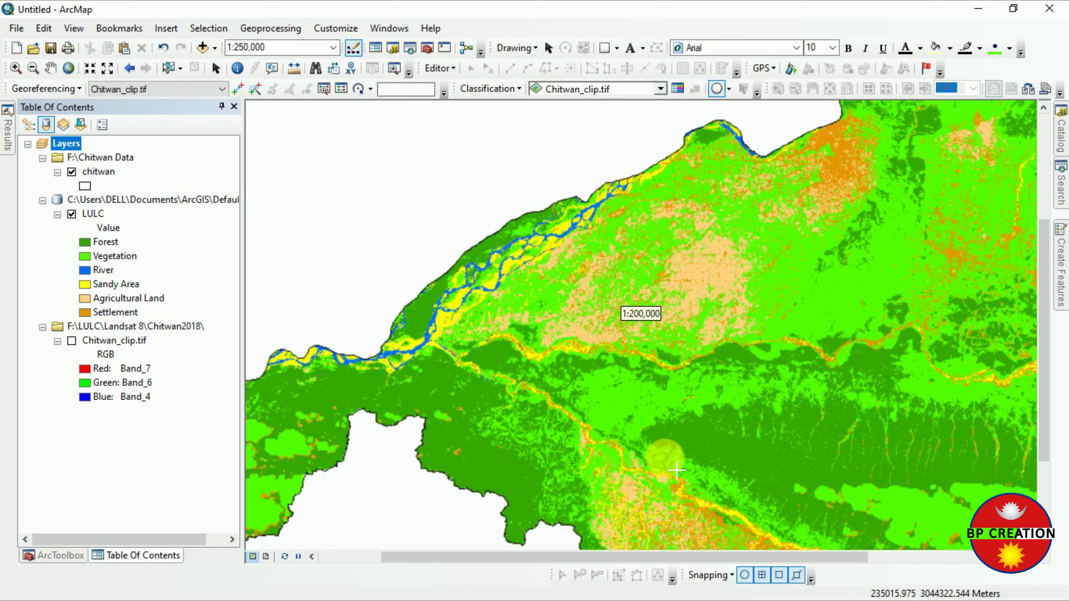
{"action": "scroll", "coordinate": [672, 471], "scroll_direction": "down", "scroll_amount": 3}
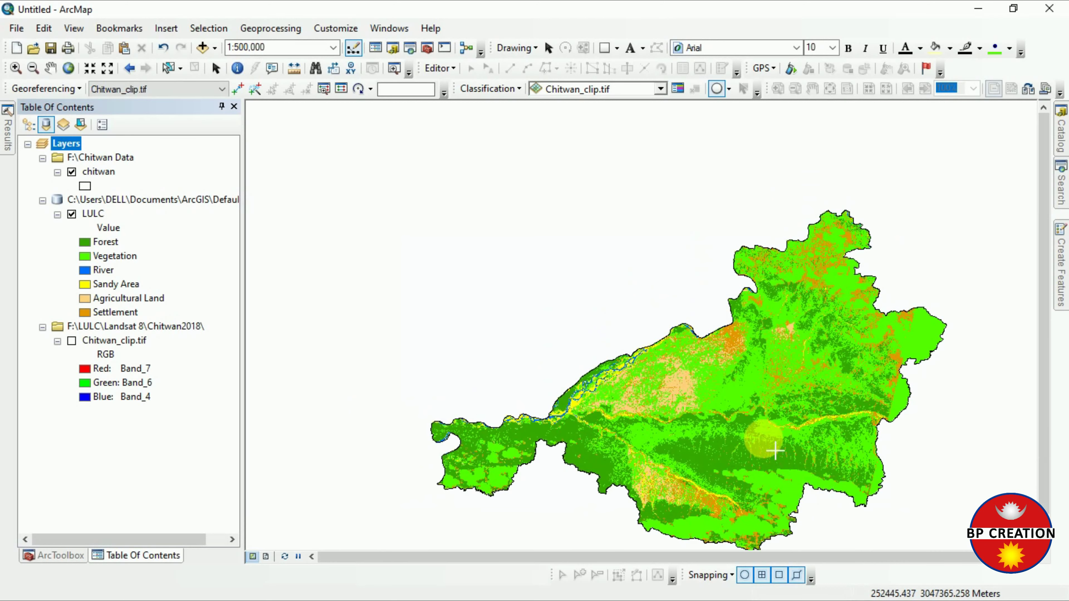
{"action": "left_click", "coordinate": [68, 68]}
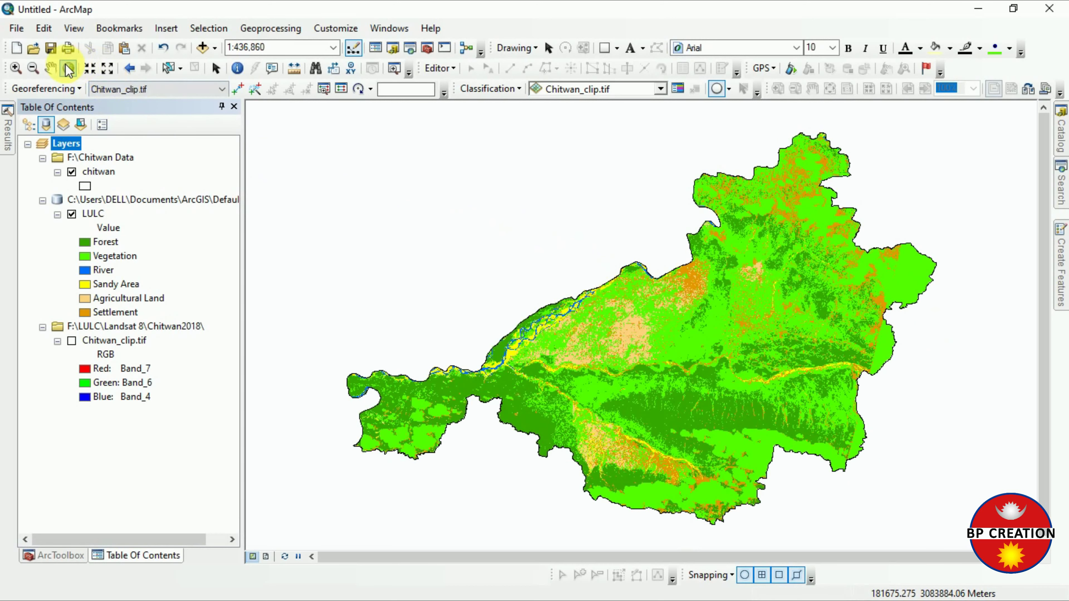
{"action": "left_click", "coordinate": [49, 69]}
{"action": "left_click_drag", "start_coordinate": [713, 313], "coordinate": [714, 301]}
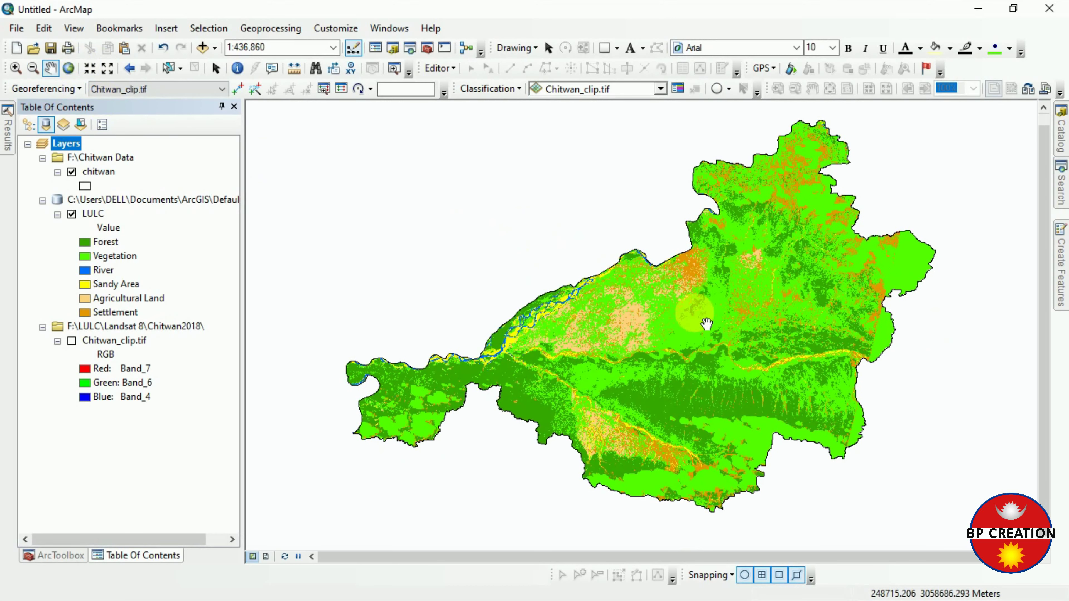
Switch to the layout view and apply the ARCH B Landscape.mxd page template
{"action": "left_click", "coordinate": [266, 556]}
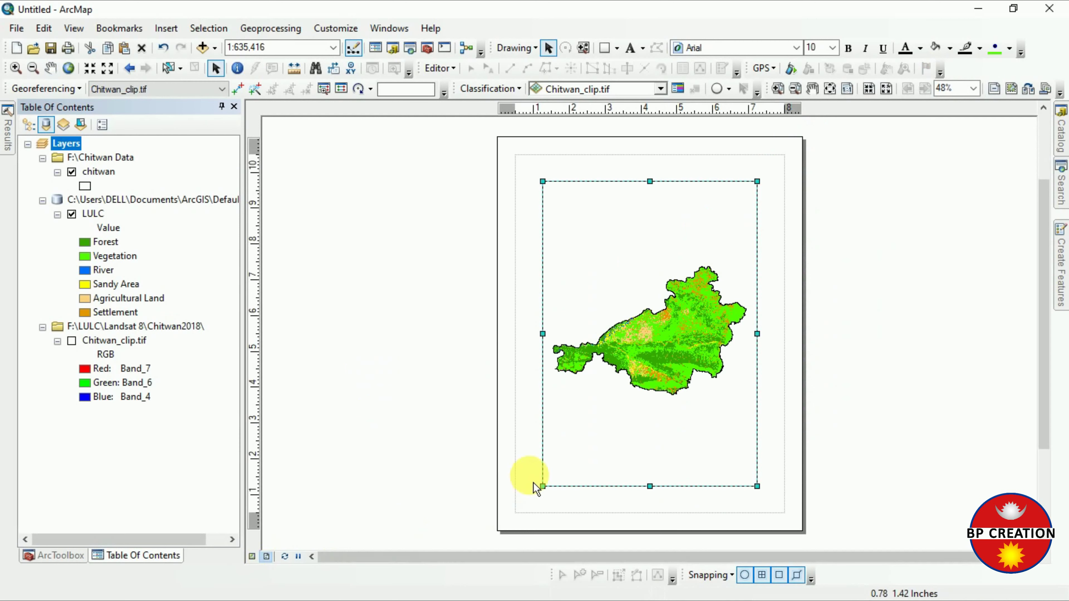
{"action": "left_click", "coordinate": [1026, 89]}
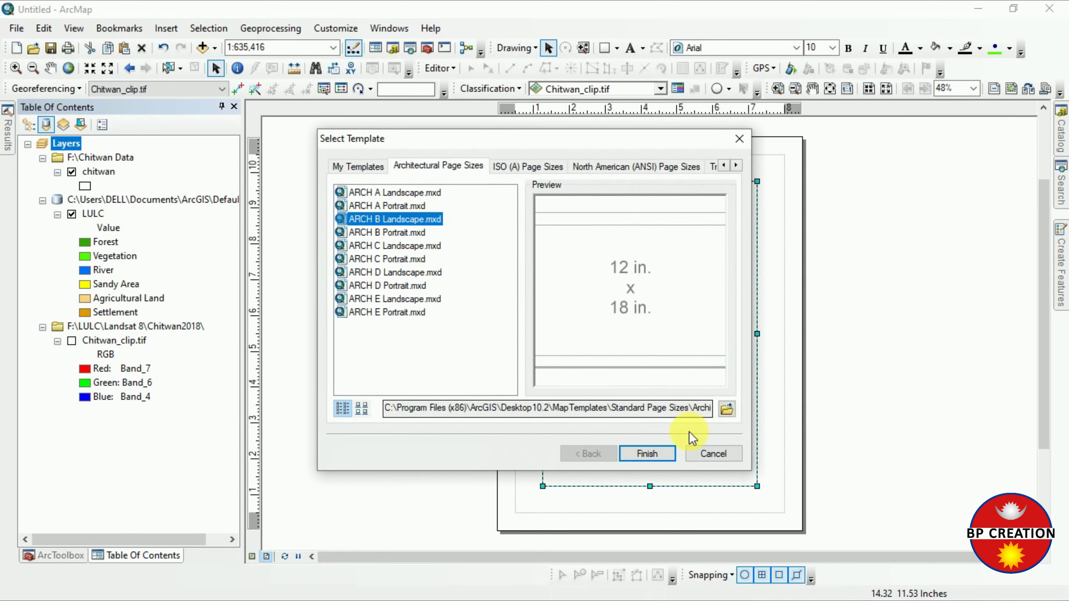
{"action": "left_click", "coordinate": [648, 454]}
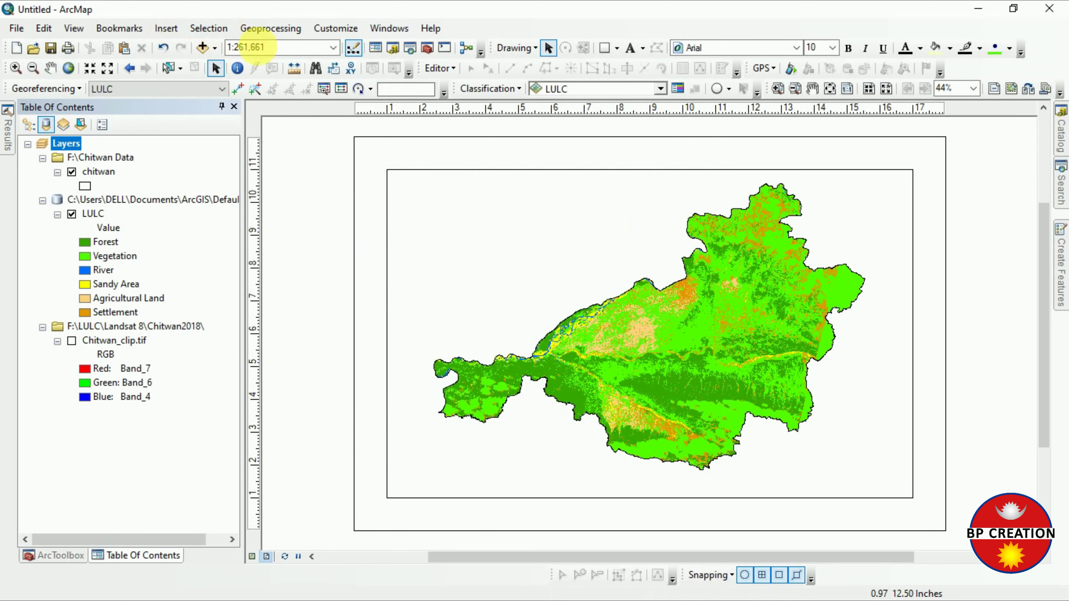
{"action": "left_click", "coordinate": [166, 28]}
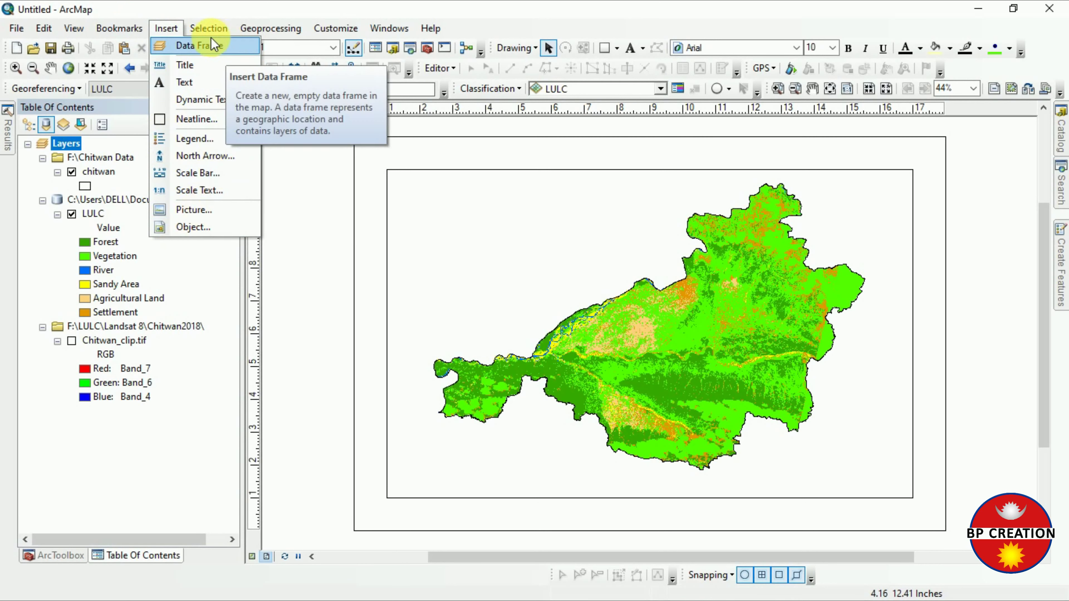
{"action": "mouse_move", "coordinate": [209, 28]}
{"action": "left_click", "coordinate": [167, 29]}
{"action": "left_click", "coordinate": [166, 28]}
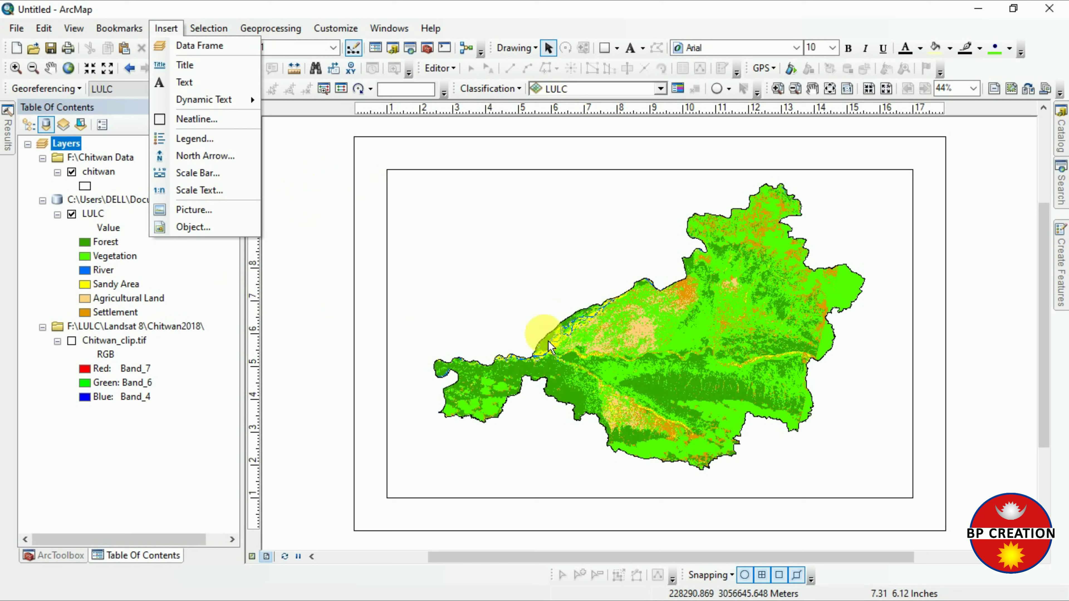
{"action": "left_click", "coordinate": [484, 374]}
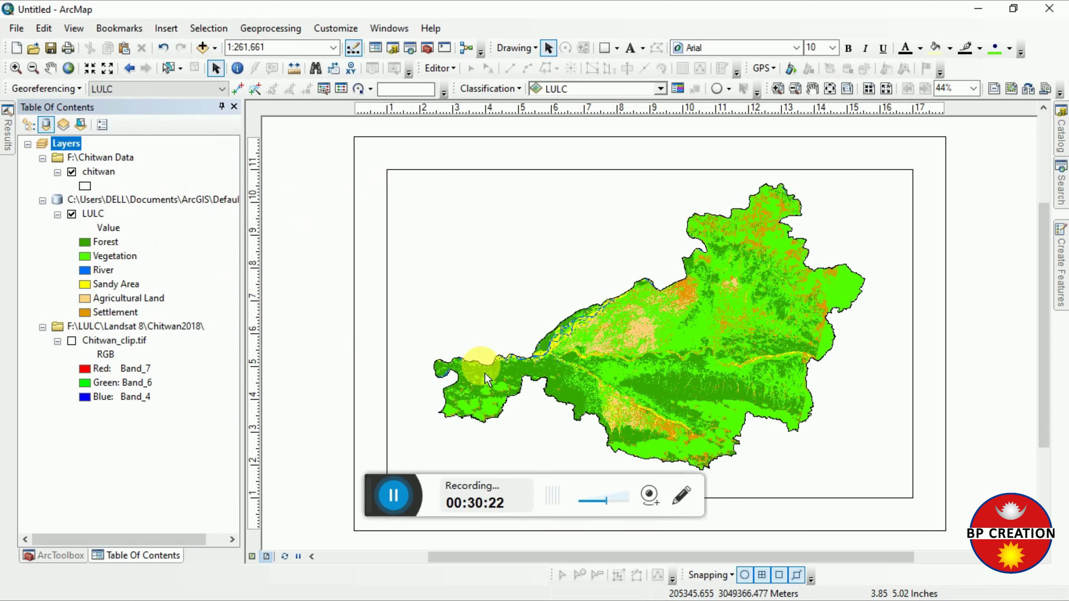